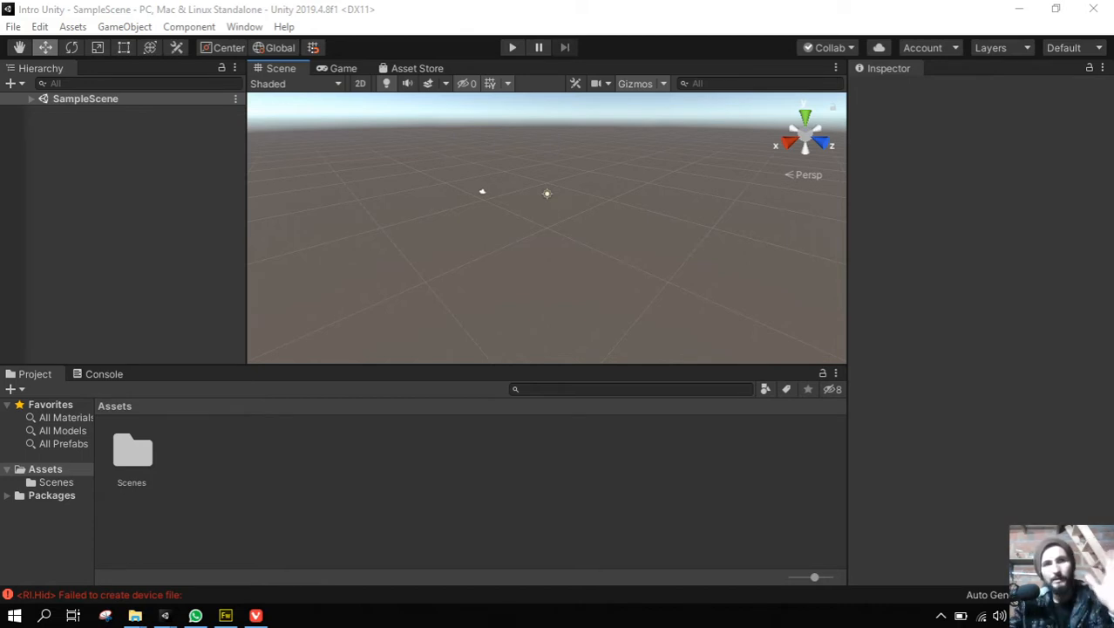
Open the dialog for creating a new Unity project.
{"action": "left_click", "coordinate": [394, 4]}
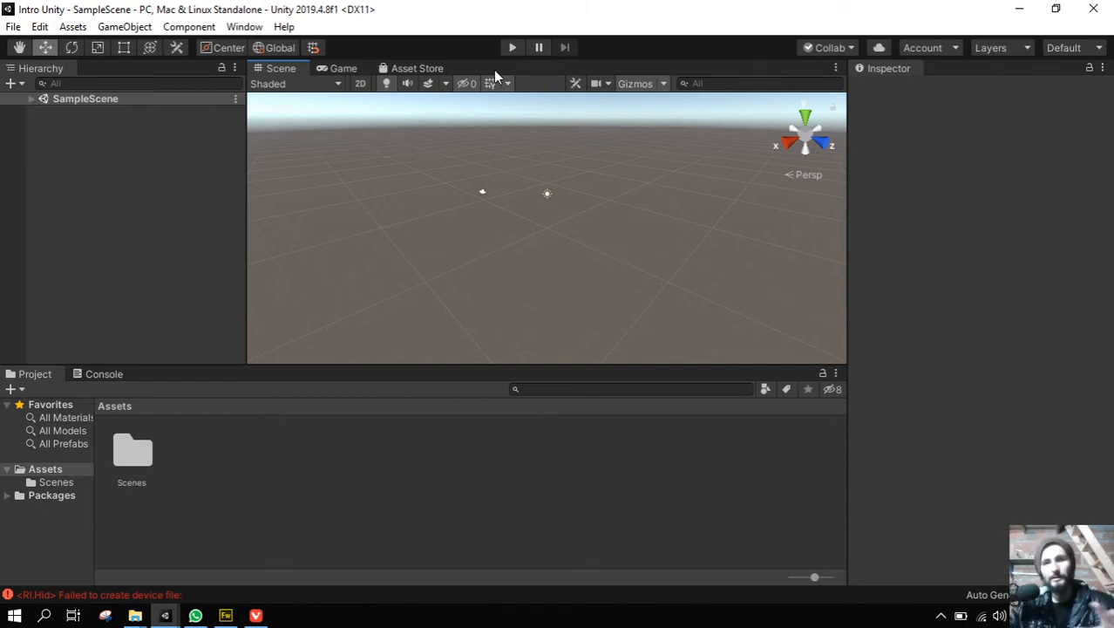
{"action": "left_click", "coordinate": [13, 28]}
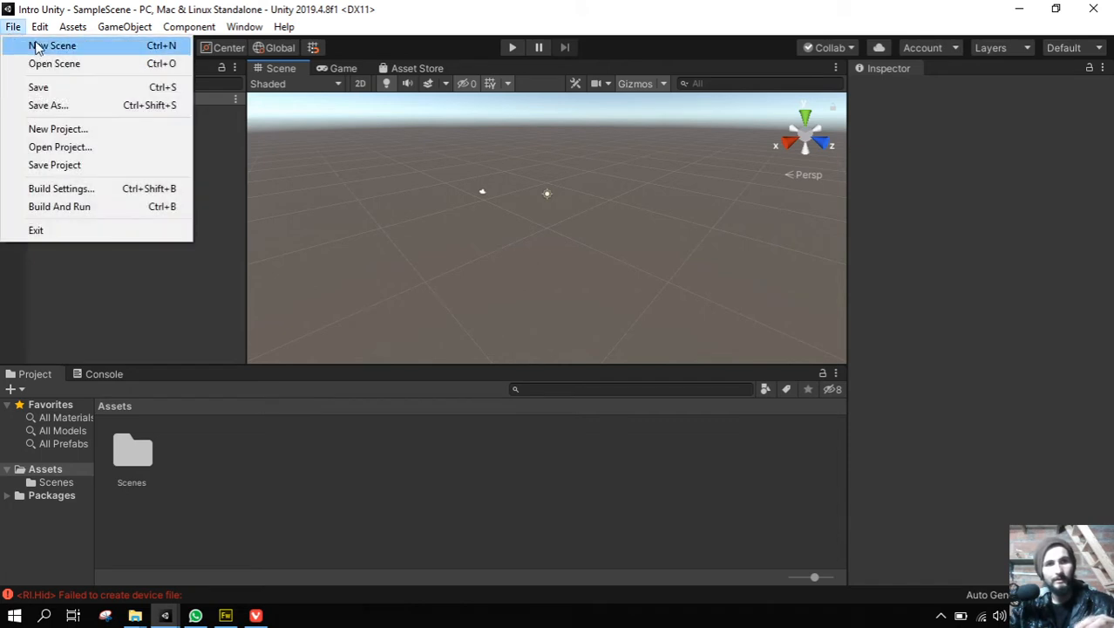
{"action": "left_click", "coordinate": [77, 129]}
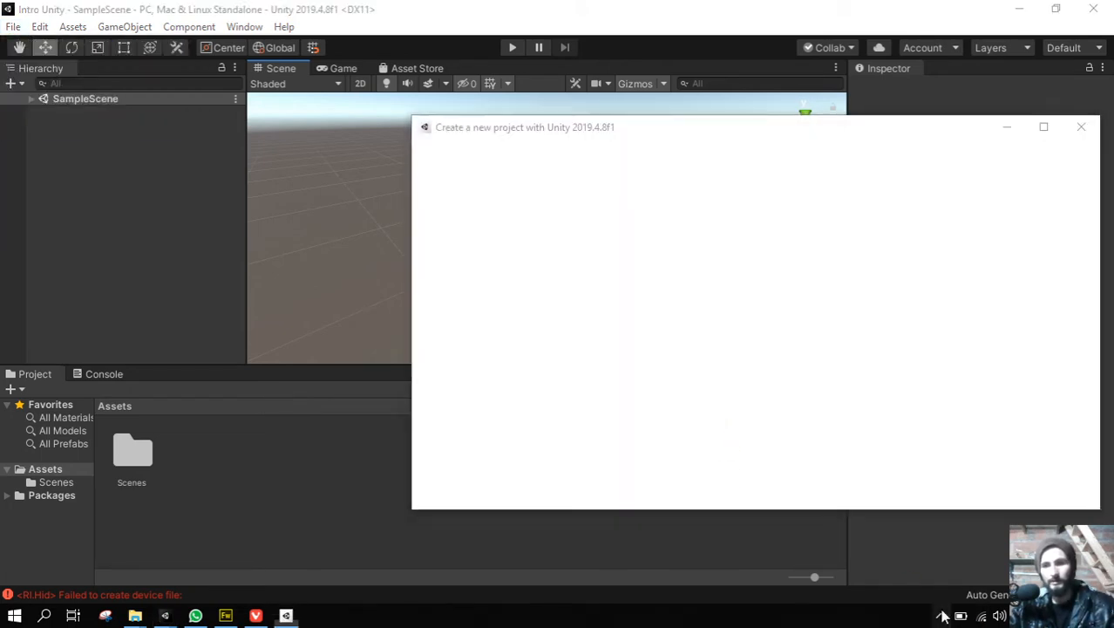
Bring up Unity Hub from the background apps to view its project list and new-project option, and close it again.
{"action": "left_click", "coordinate": [940, 616]}
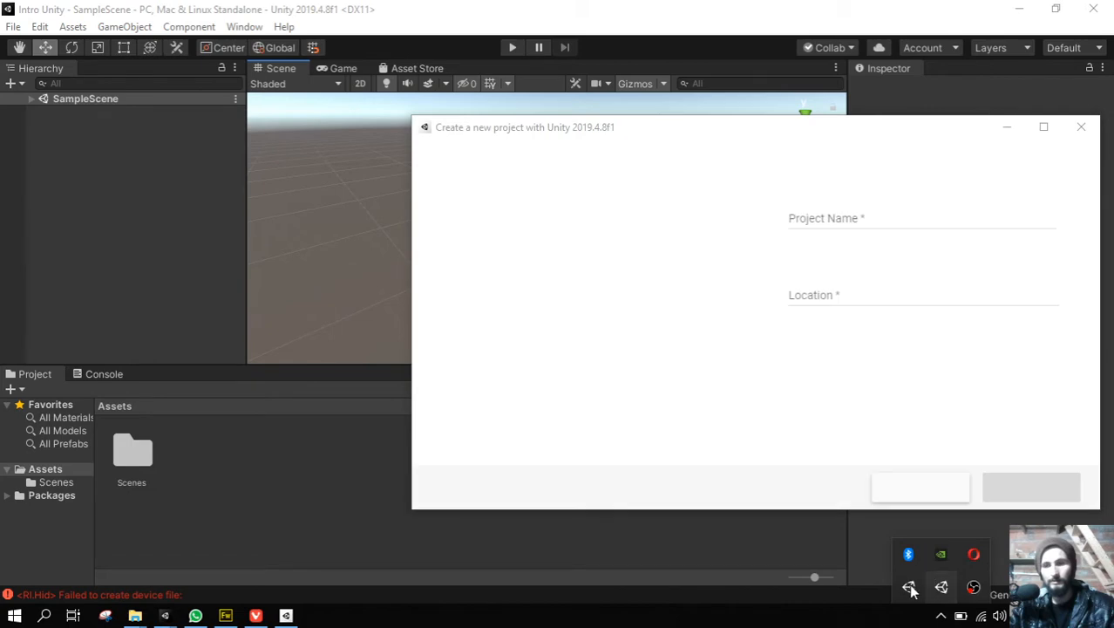
{"action": "left_click", "coordinate": [941, 587]}
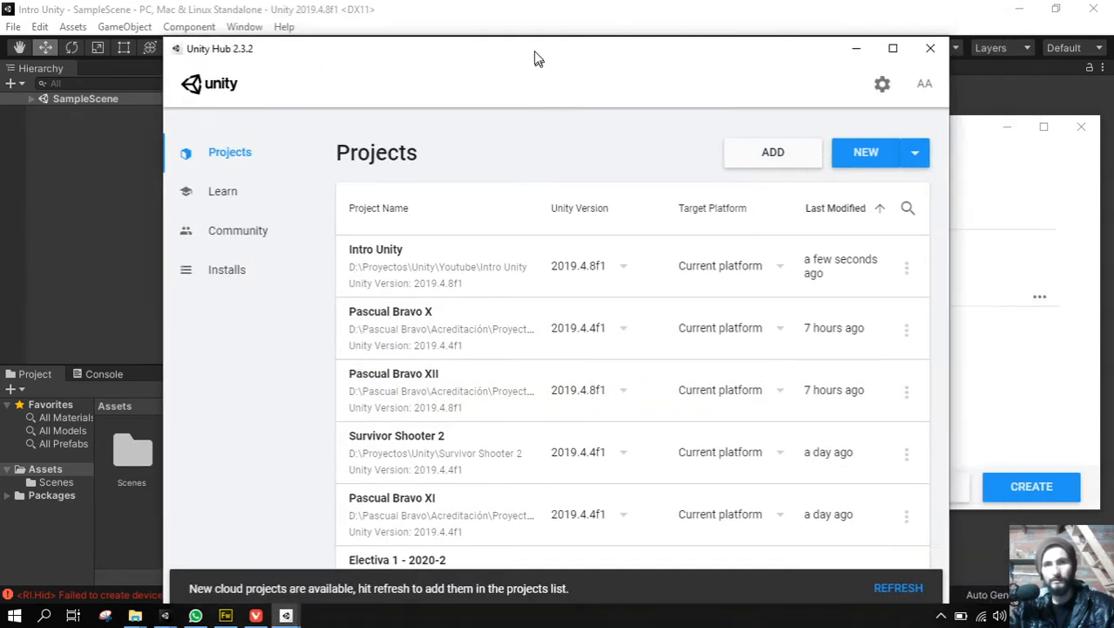
{"action": "left_click_drag", "start_coordinate": [536, 56], "coordinate": [579, 54]}
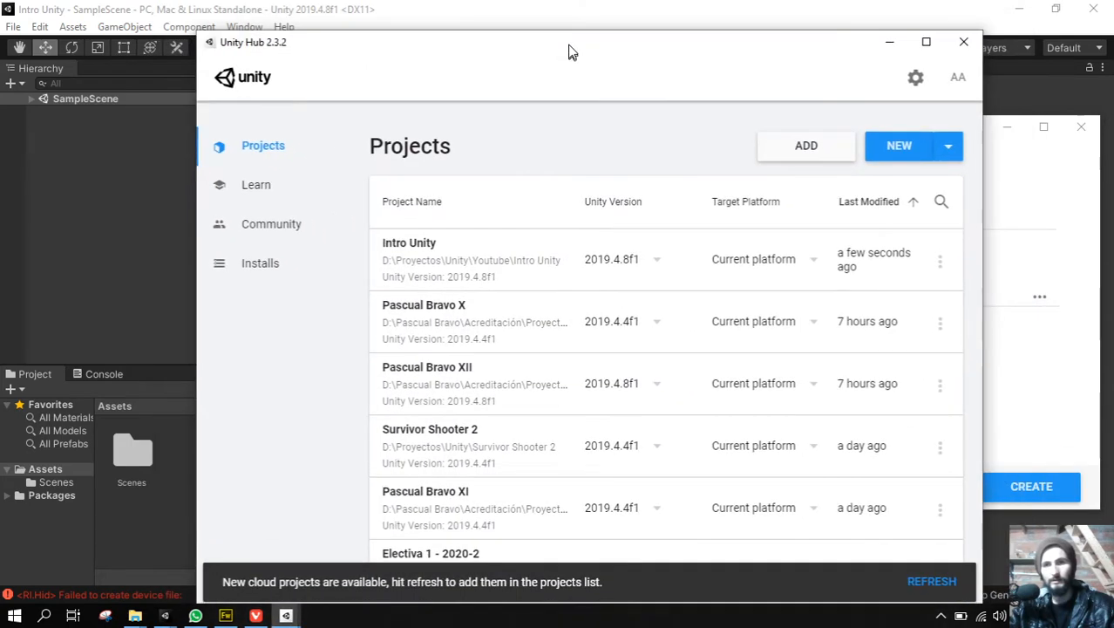
{"action": "left_click", "coordinate": [973, 48]}
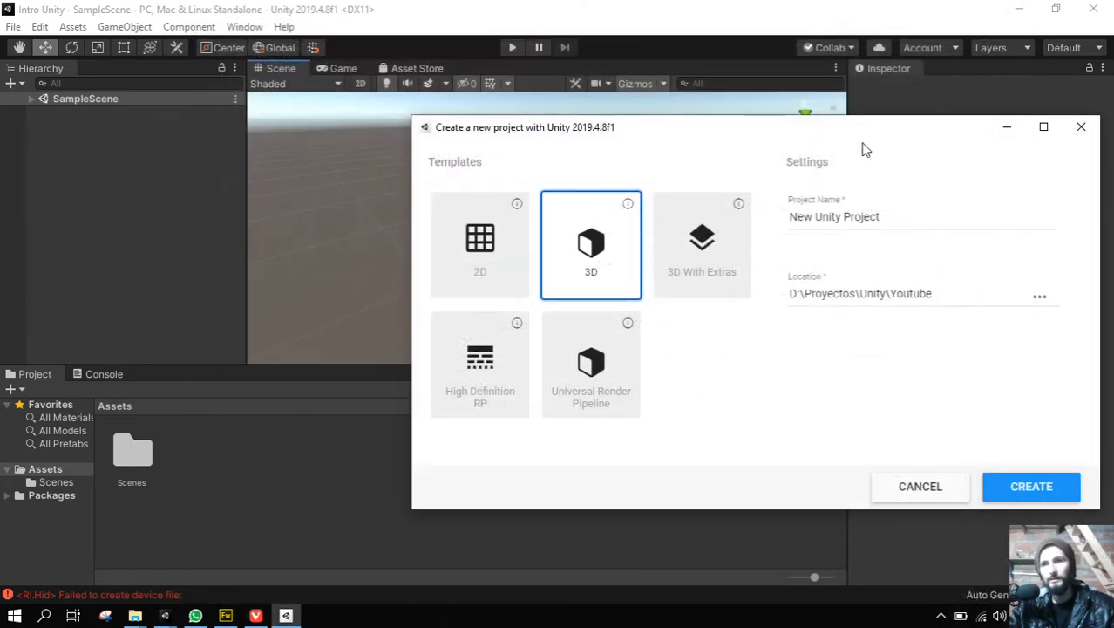
{"action": "left_click_drag", "start_coordinate": [849, 135], "coordinate": [633, 125]}
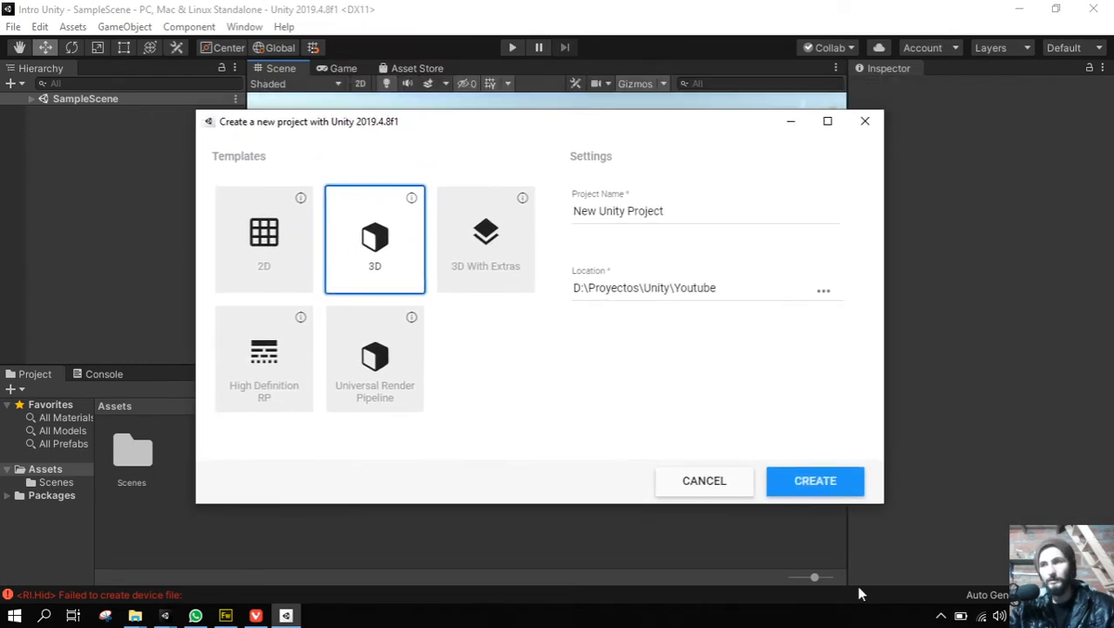
{"action": "left_click", "coordinate": [940, 616]}
{"action": "left_click", "coordinate": [909, 587]}
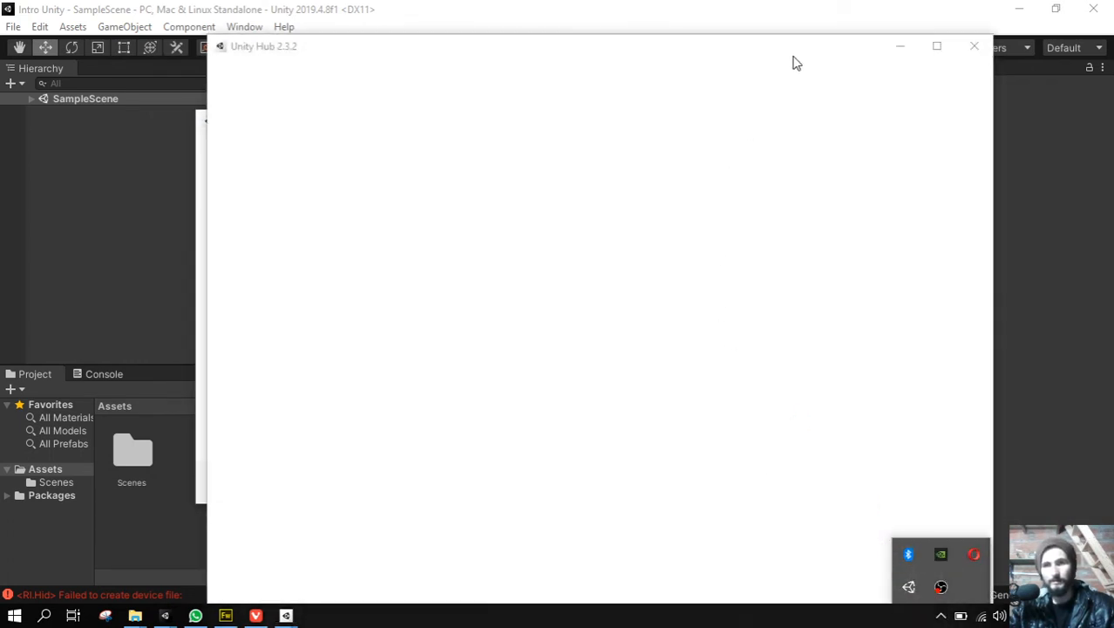
{"action": "left_click", "coordinate": [826, 51]}
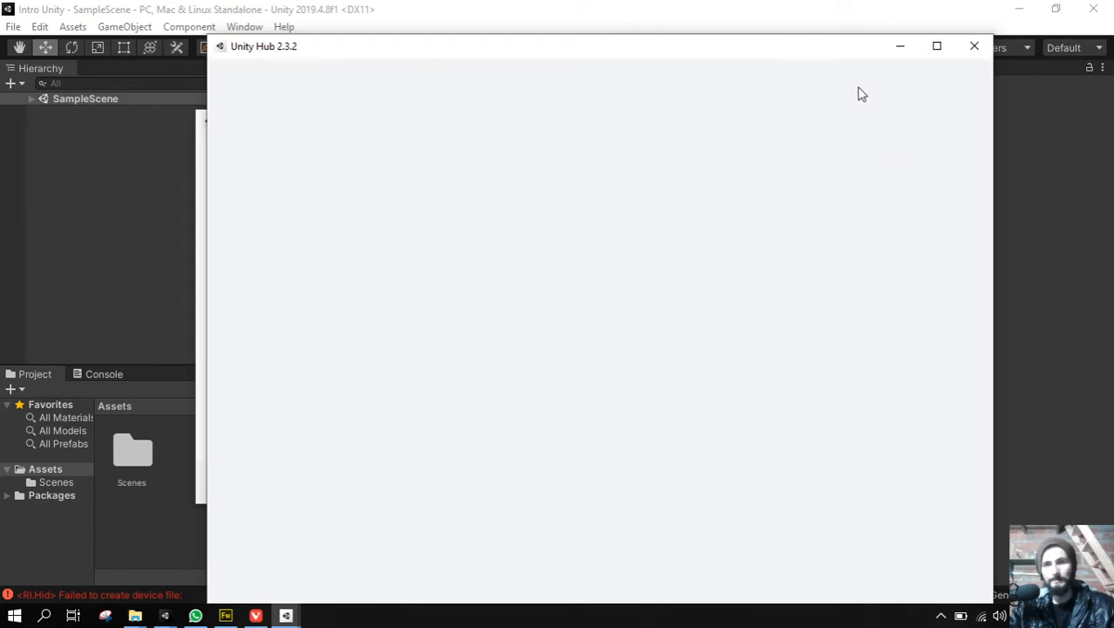
{"action": "left_click_drag", "start_coordinate": [775, 55], "coordinate": [601, 48]}
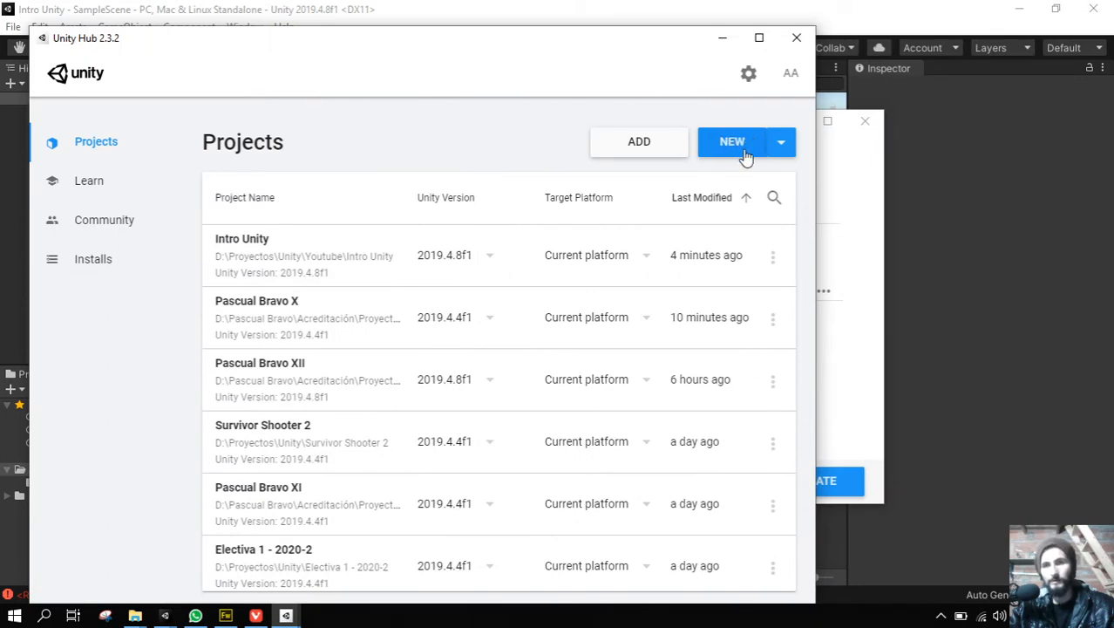
{"action": "left_click", "coordinate": [796, 37]}
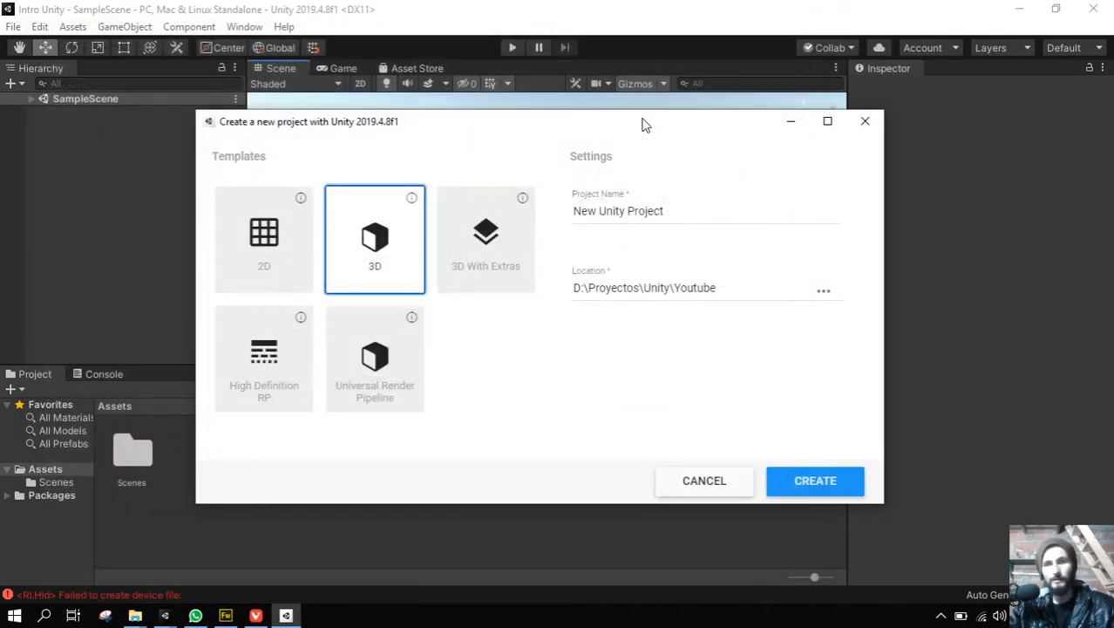
Examine the project name and location fields in the new project dialog.
{"action": "left_click_drag", "start_coordinate": [641, 122], "coordinate": [607, 78]}
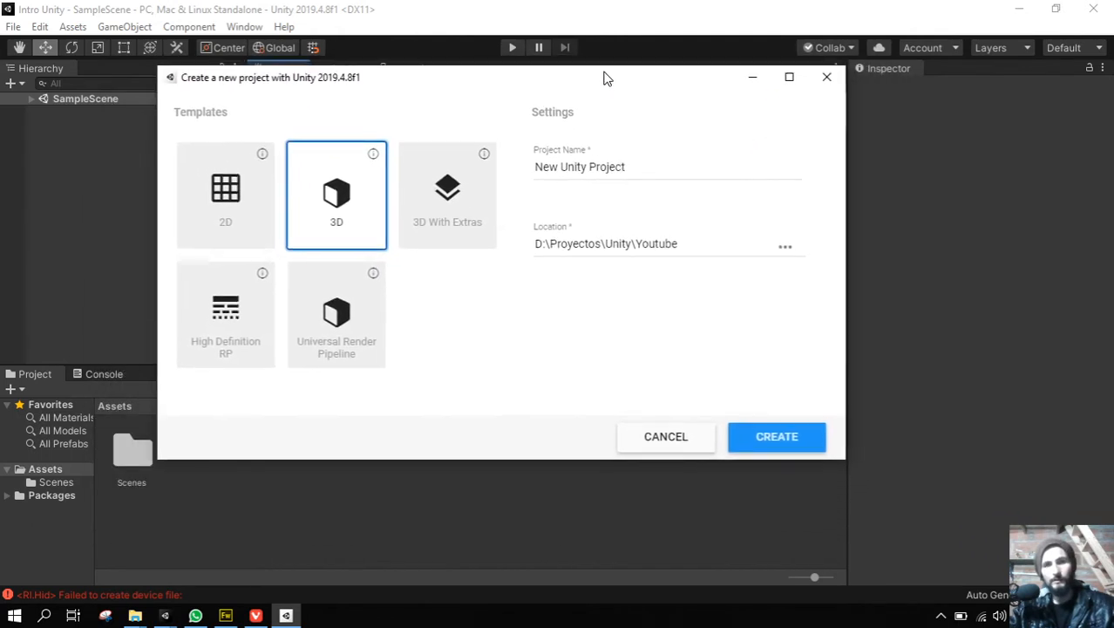
{"action": "left_click", "coordinate": [632, 165]}
{"action": "left_click_drag", "start_coordinate": [674, 166], "coordinate": [510, 167]}
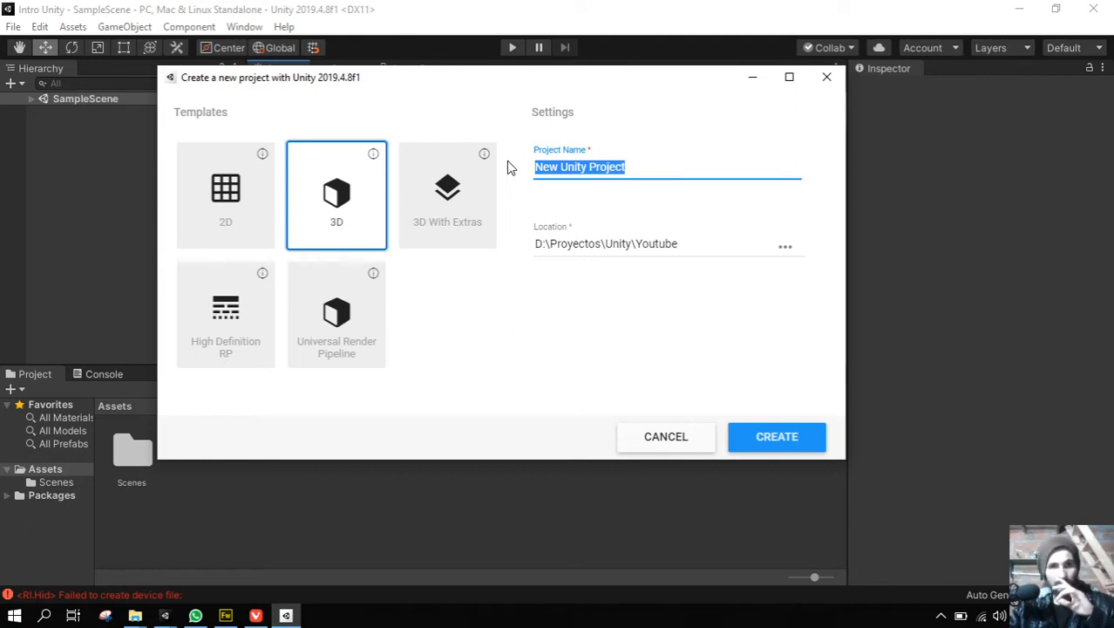
{"action": "left_click", "coordinate": [696, 242]}
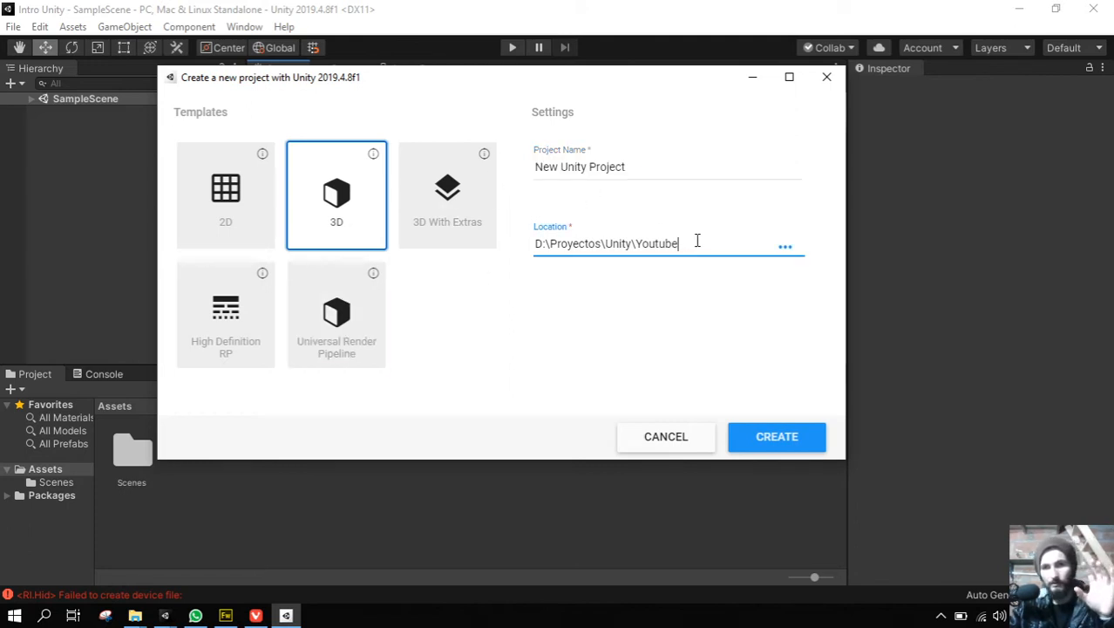
{"action": "left_click_drag", "start_coordinate": [696, 242], "coordinate": [519, 244]}
{"action": "left_click", "coordinate": [632, 167]}
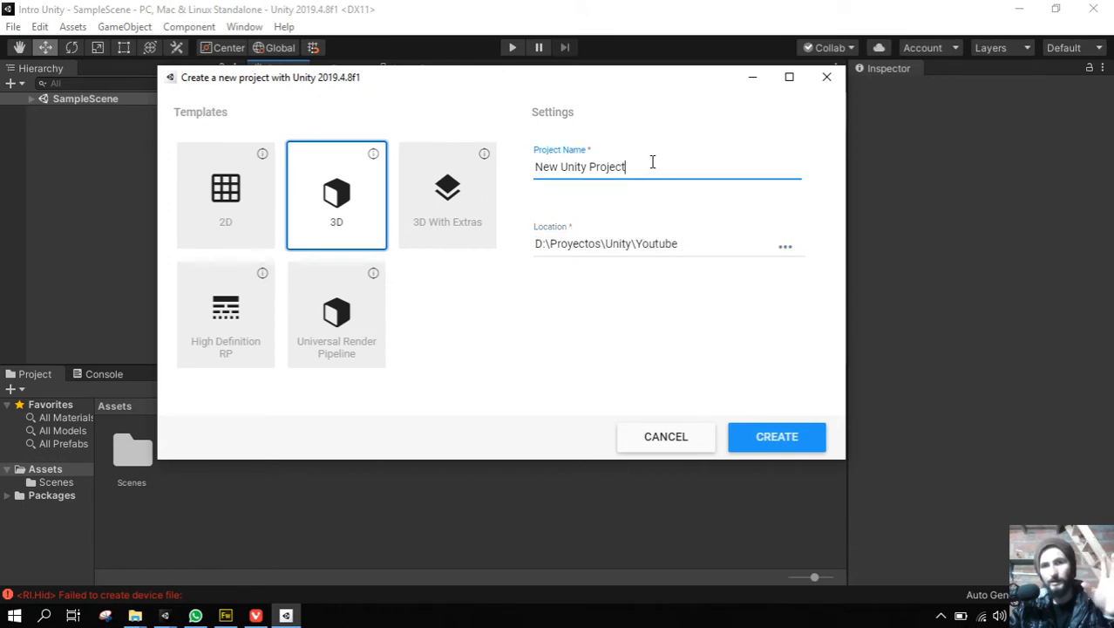
{"action": "left_click_drag", "start_coordinate": [661, 165], "coordinate": [505, 174]}
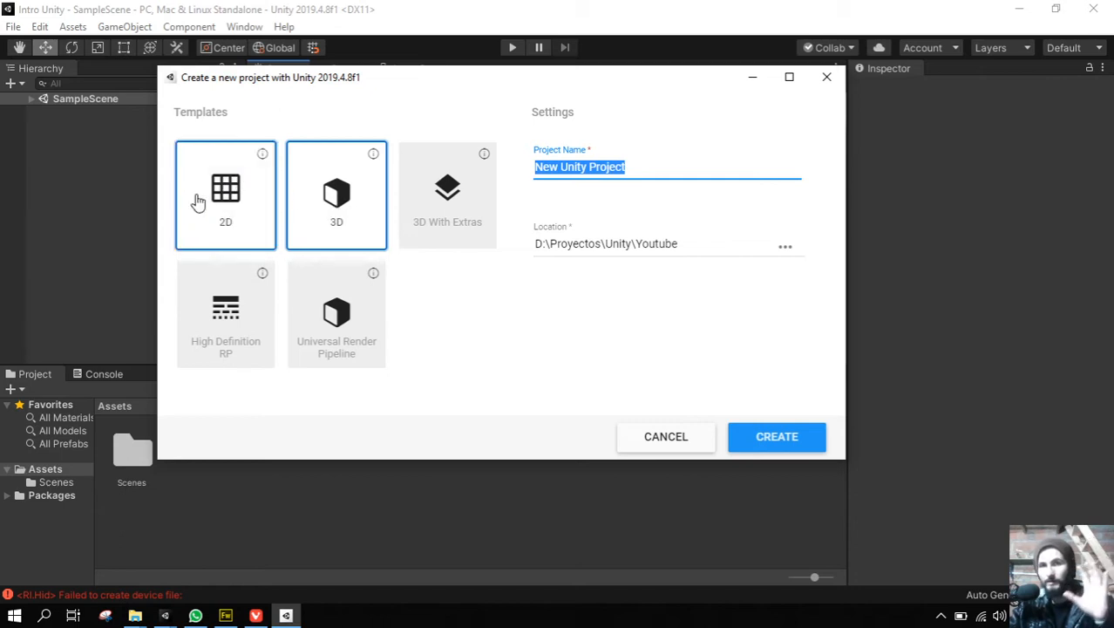
Compare the 2D and 3D project templates and close the new project dialog without creating a project.
{"action": "left_click", "coordinate": [224, 203]}
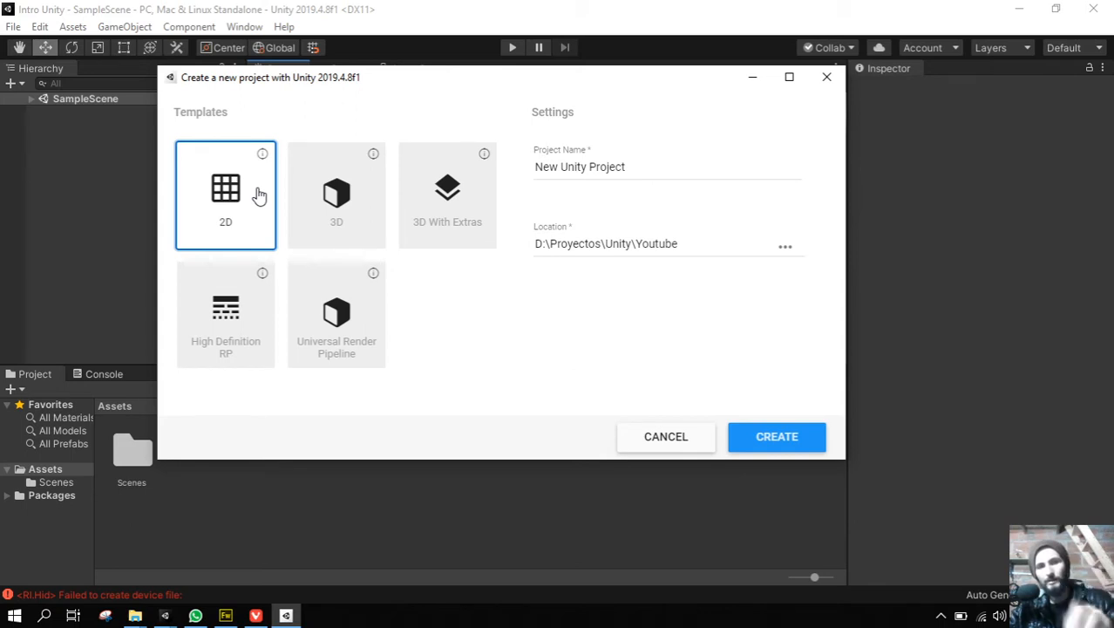
{"action": "left_click", "coordinate": [326, 188]}
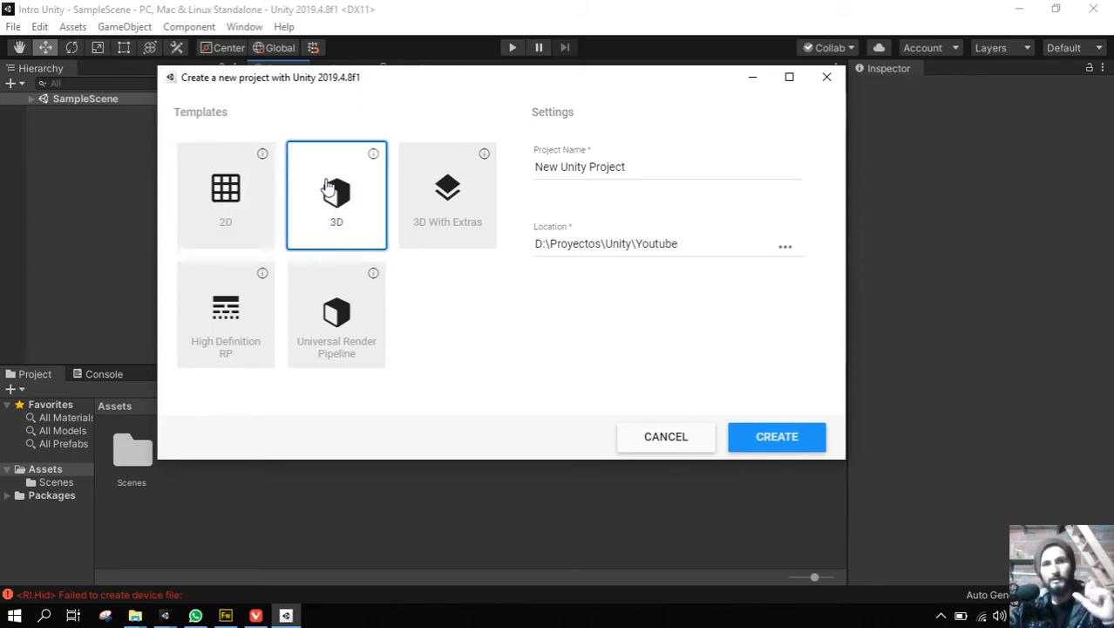
{"action": "left_click", "coordinate": [250, 187]}
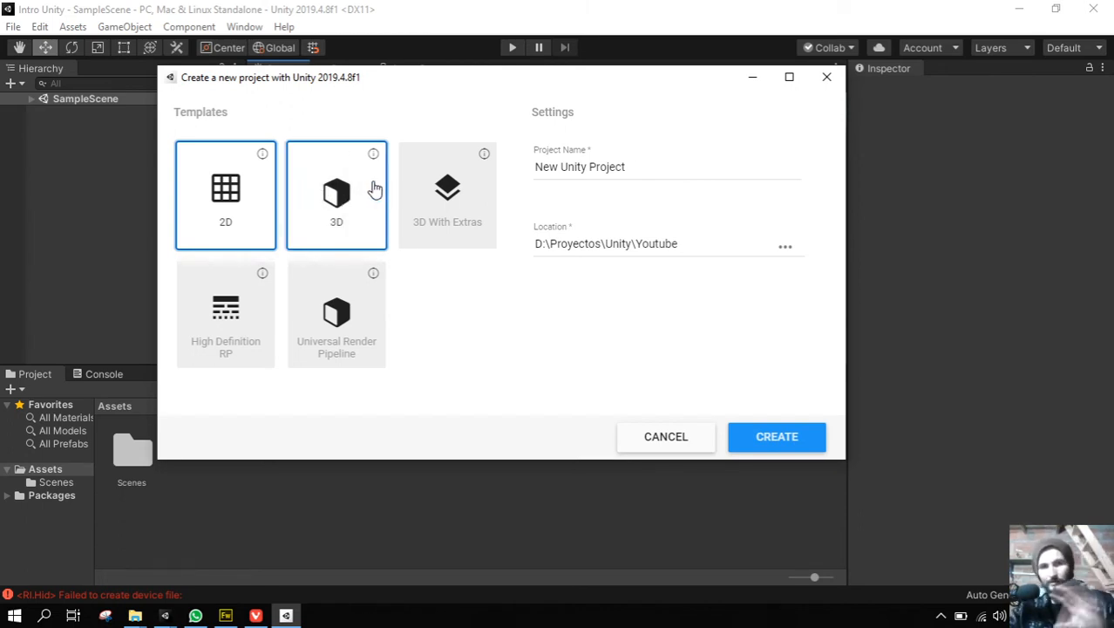
{"action": "left_click", "coordinate": [338, 174]}
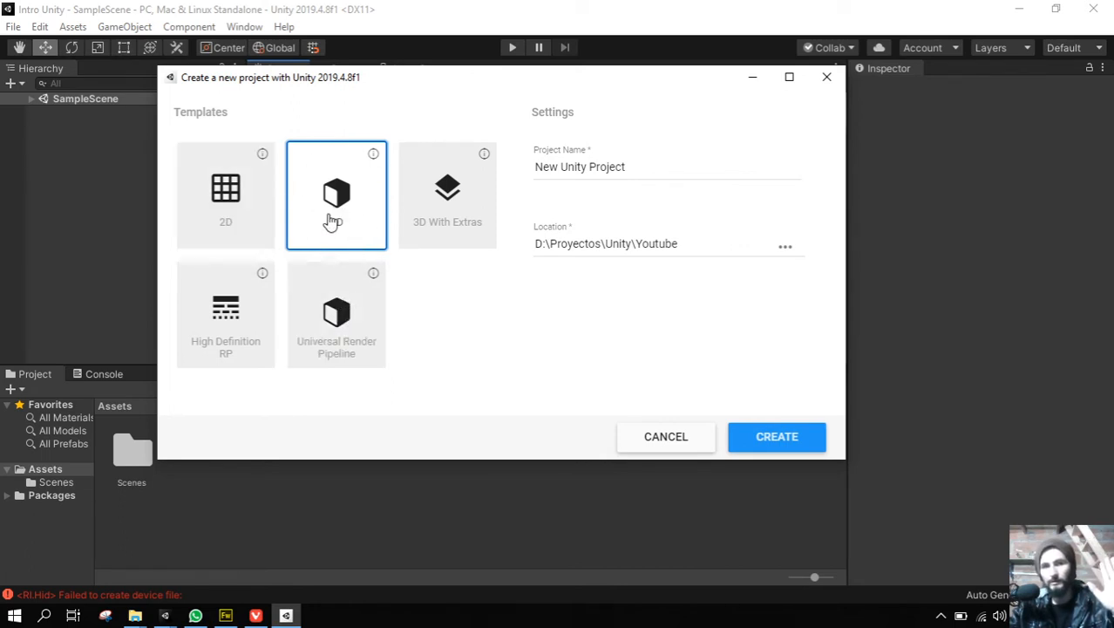
{"action": "left_click", "coordinate": [651, 166]}
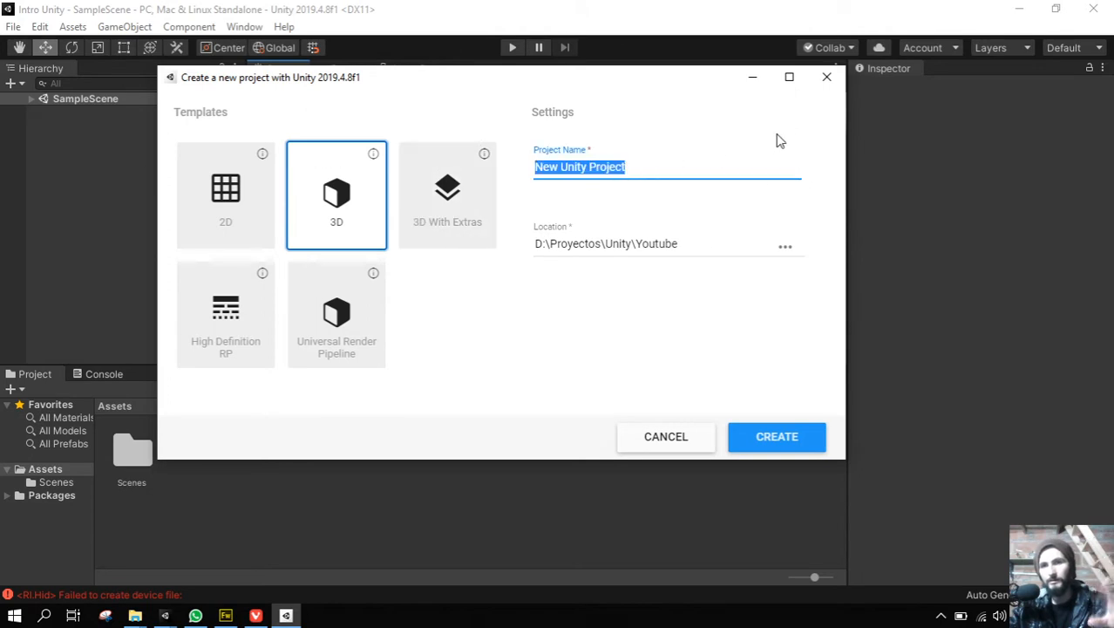
{"action": "left_click", "coordinate": [827, 78]}
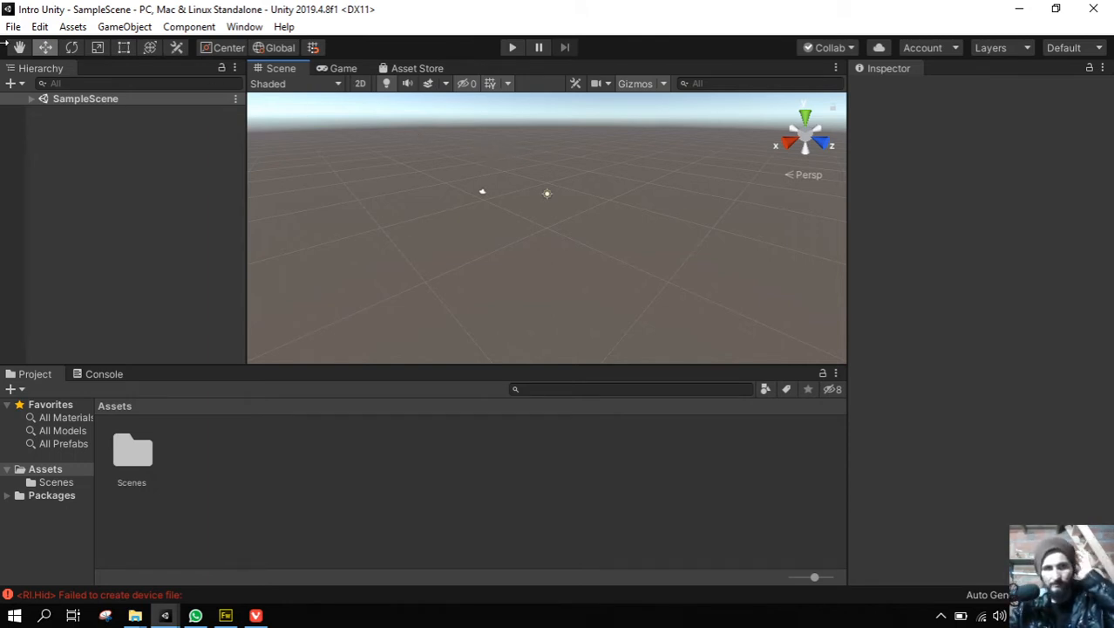
Dock the Hierarchy panel beside the Project panel, below the Scene view, and narrow it.
{"action": "left_click", "coordinate": [48, 80]}
{"action": "left_click_drag", "start_coordinate": [47, 72], "coordinate": [102, 451]}
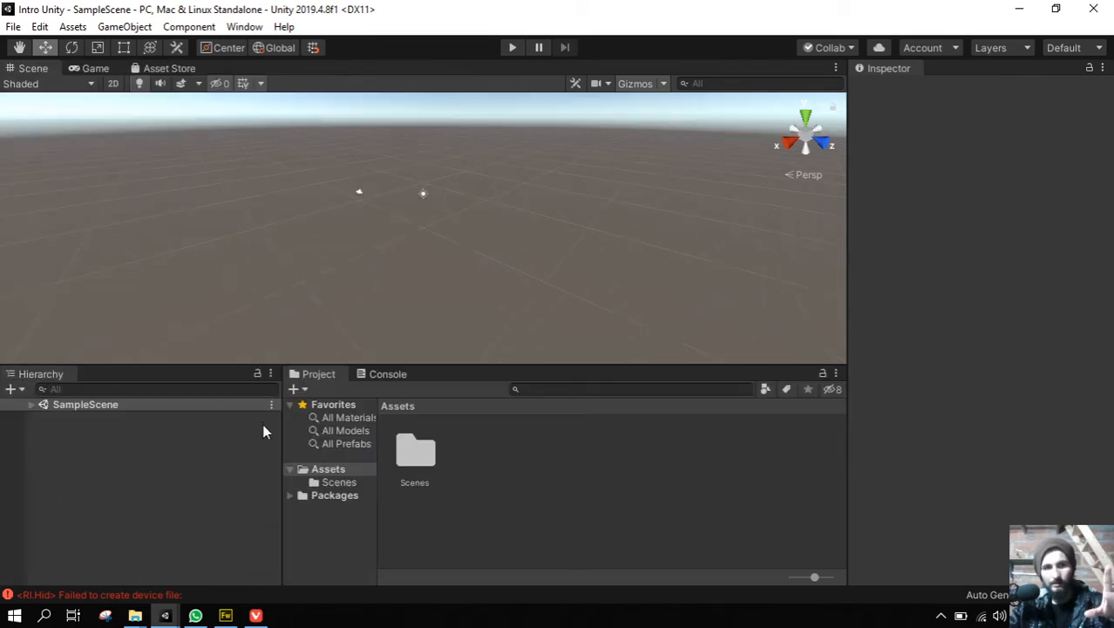
{"action": "left_click_drag", "start_coordinate": [281, 428], "coordinate": [221, 434]}
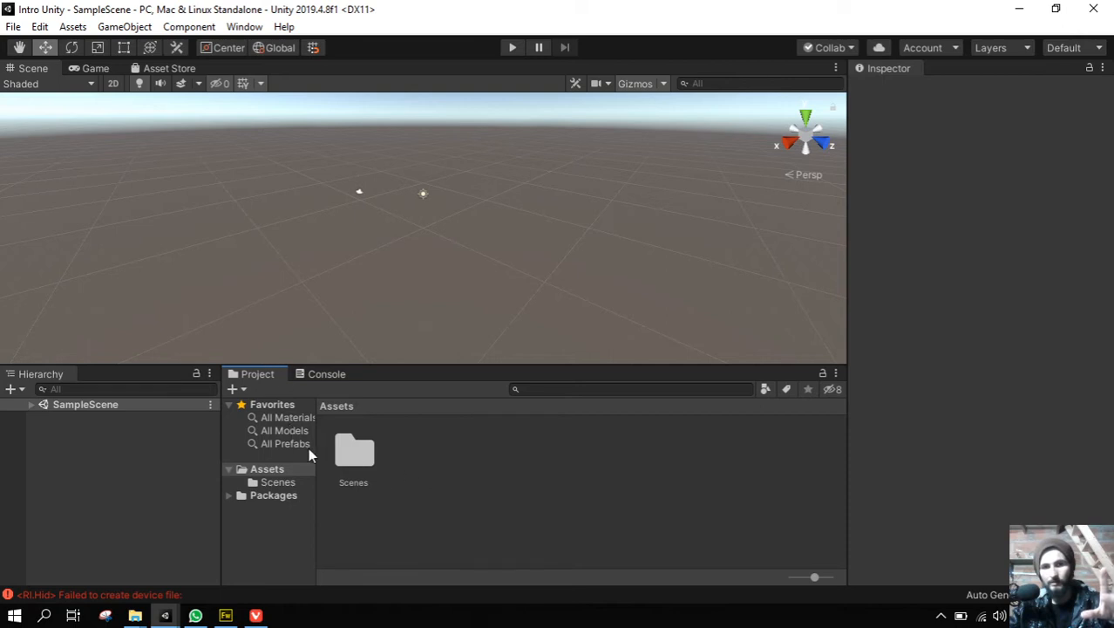
Alternate between the Game and Scene views to compare what each one shows.
{"action": "left_click", "coordinate": [77, 68]}
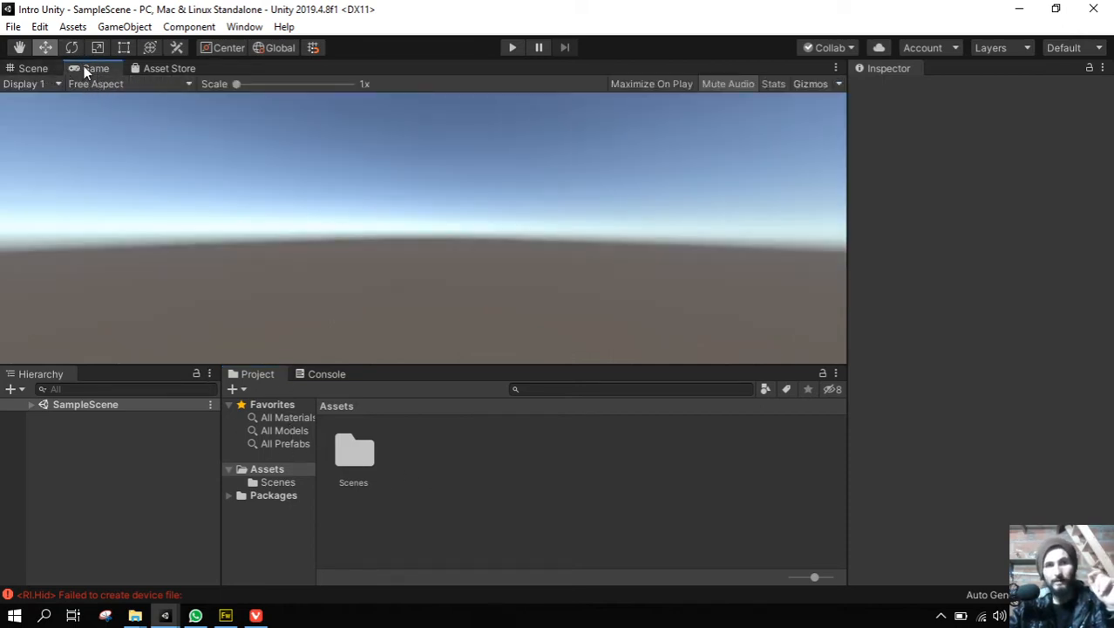
{"action": "left_click", "coordinate": [26, 70]}
{"action": "left_click", "coordinate": [82, 68]}
{"action": "left_click", "coordinate": [32, 69]}
{"action": "left_click", "coordinate": [81, 68]}
{"action": "left_click", "coordinate": [35, 68]}
{"action": "left_click", "coordinate": [91, 68]}
{"action": "left_click", "coordinate": [34, 68]}
{"action": "left_click", "coordinate": [83, 68]}
{"action": "left_click", "coordinate": [50, 67]}
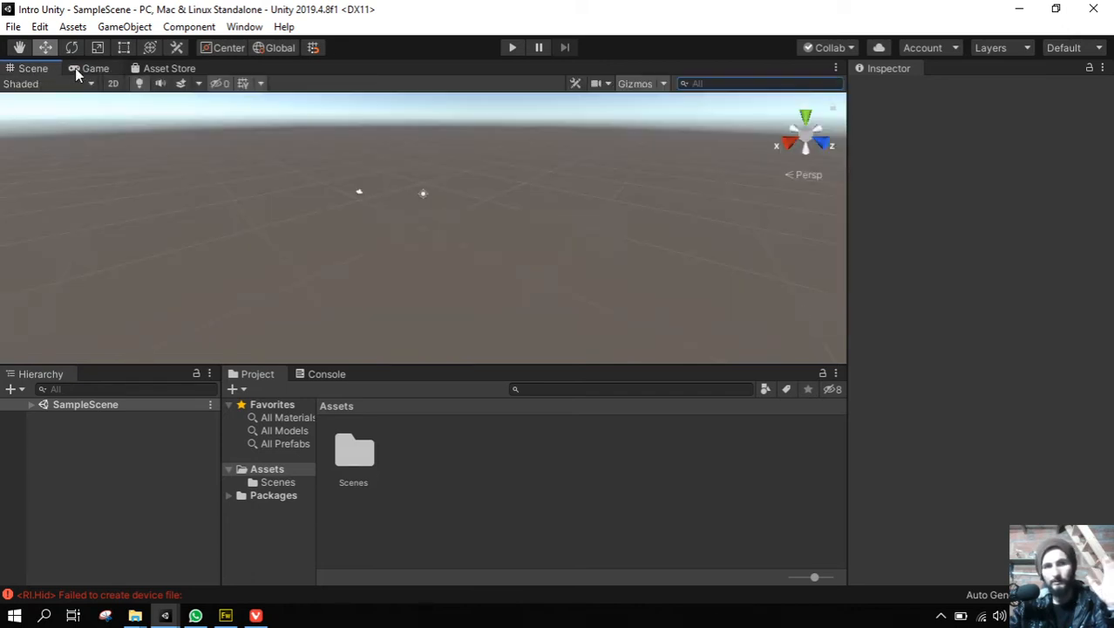
Dock the Game view beside the Scene view and resize the two to roughly equal widths.
{"action": "left_click_drag", "start_coordinate": [76, 68], "coordinate": [183, 108]}
{"action": "left_click_drag", "start_coordinate": [542, 177], "coordinate": [700, 205]}
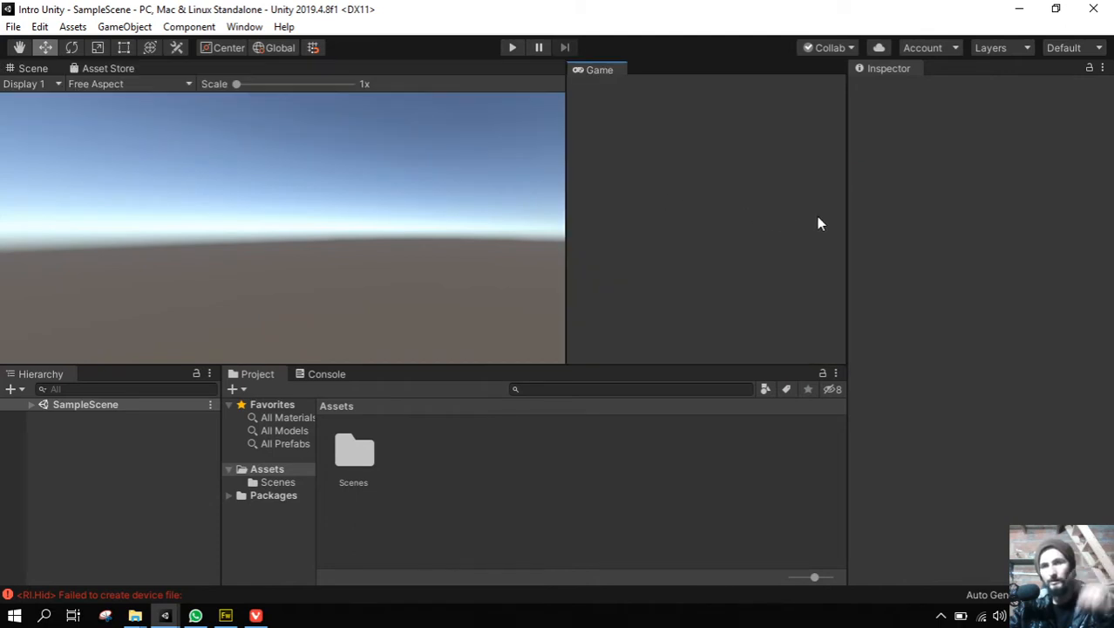
{"action": "left_click_drag", "start_coordinate": [565, 168], "coordinate": [445, 175]}
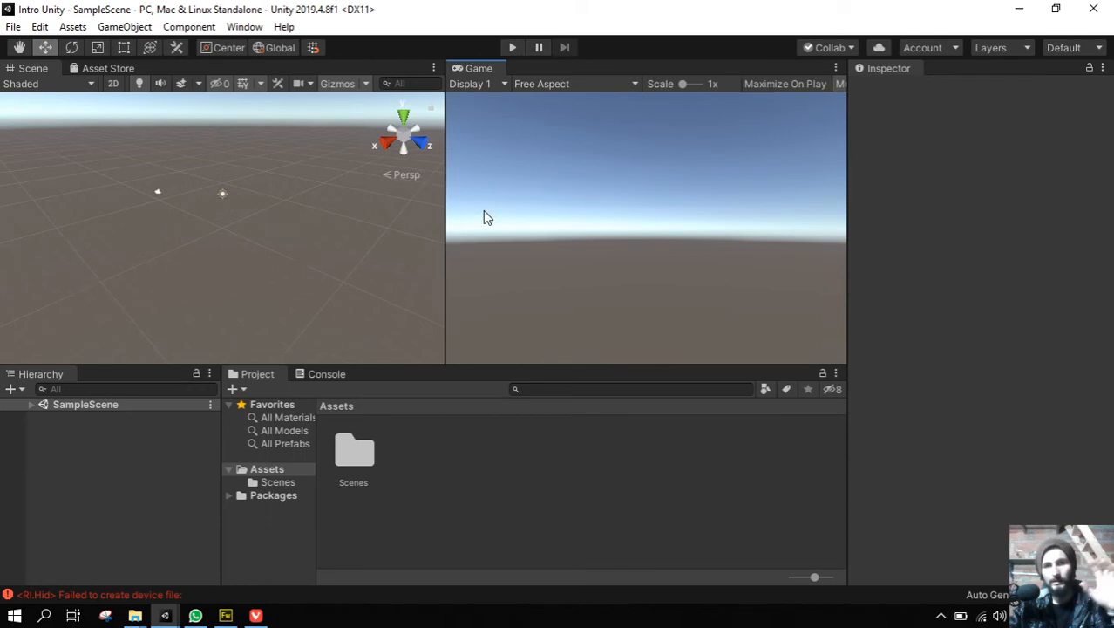
{"action": "left_click_drag", "start_coordinate": [446, 216], "coordinate": [408, 217]}
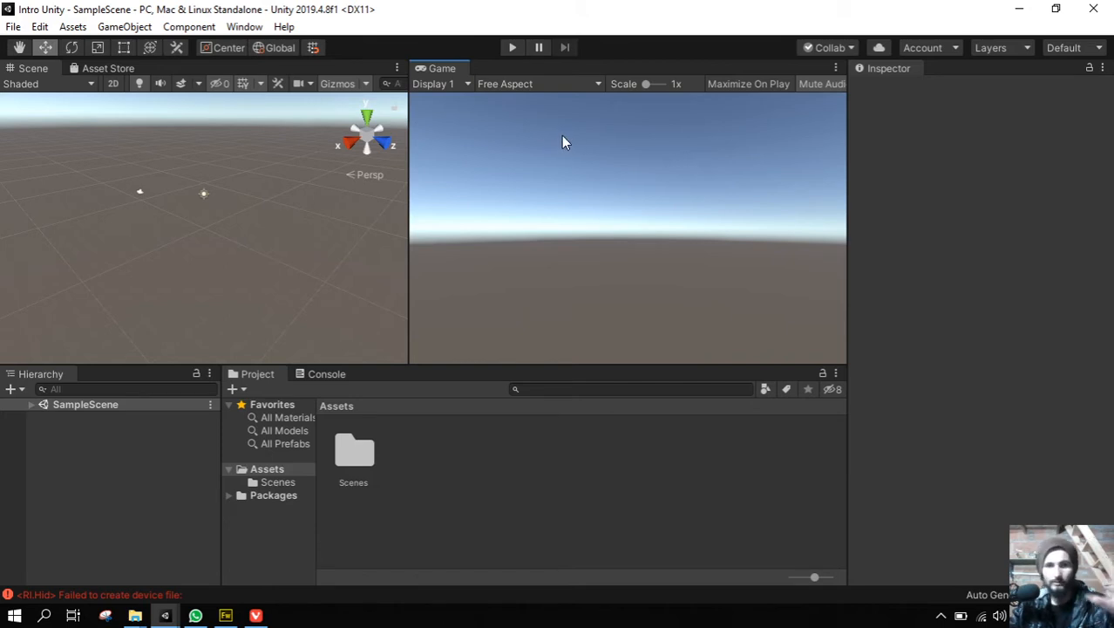
Pan and zoom around the Scene view to examine the camera and the directional light.
{"action": "middle_click_drag", "start_coordinate": [246, 143], "coordinate": [291, 163]}
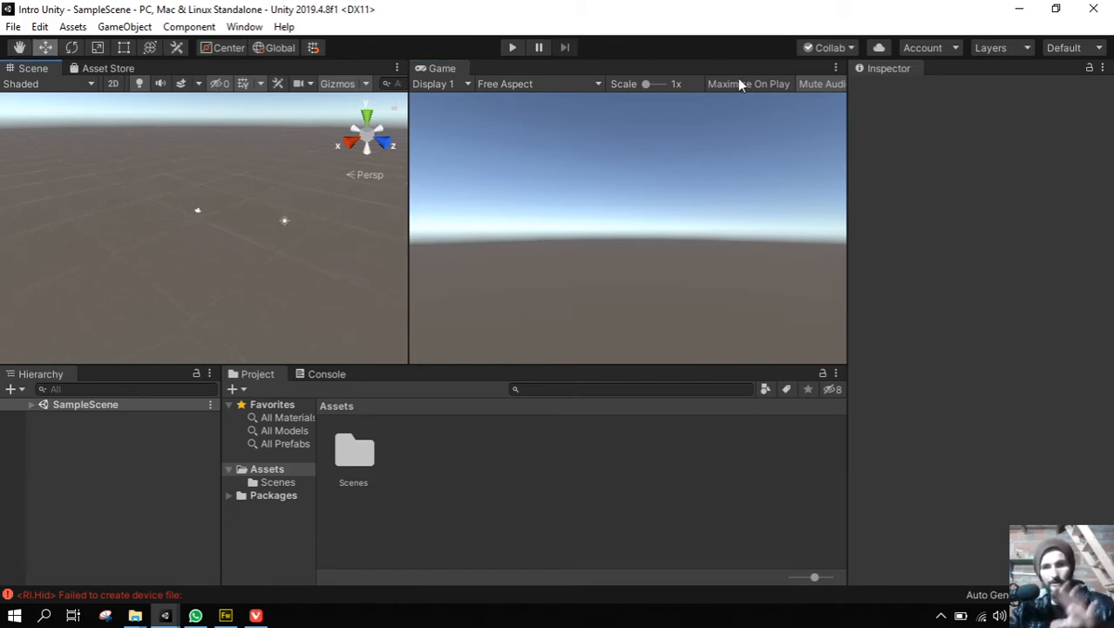
{"action": "mouse_move", "coordinate": [304, 244]}
{"action": "middle_mouse_down"}
{"action": "mouse_move", "coordinate": [179, 183]}
{"action": "mouse_move", "coordinate": [350, 247]}
{"action": "mouse_move", "coordinate": [267, 269]}
{"action": "mouse_move", "coordinate": [290, 243]}
{"action": "middle_mouse_up"}
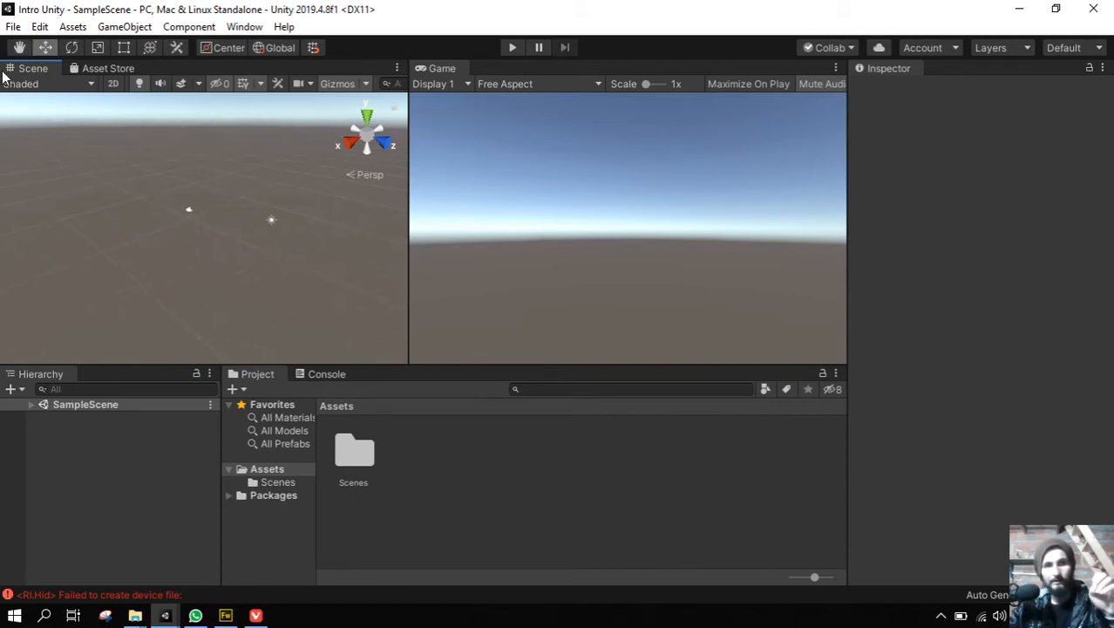
{"action": "middle_click_drag", "start_coordinate": [192, 146], "coordinate": [127, 152]}
{"action": "scroll", "coordinate": [192, 207], "scroll_direction": "up", "scroll_amount": 2}
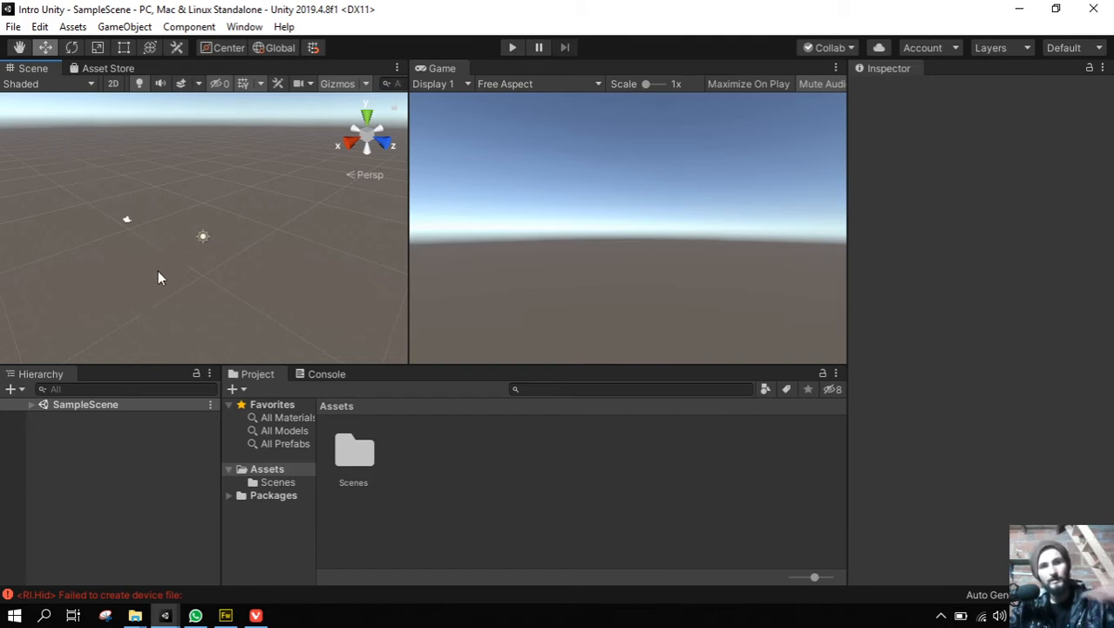
{"action": "middle_click_drag", "start_coordinate": [145, 223], "coordinate": [142, 197]}
{"action": "scroll", "coordinate": [145, 201], "scroll_direction": "up", "scroll_amount": 6}
{"action": "scroll", "coordinate": [160, 193], "scroll_direction": "up", "scroll_amount": 4}
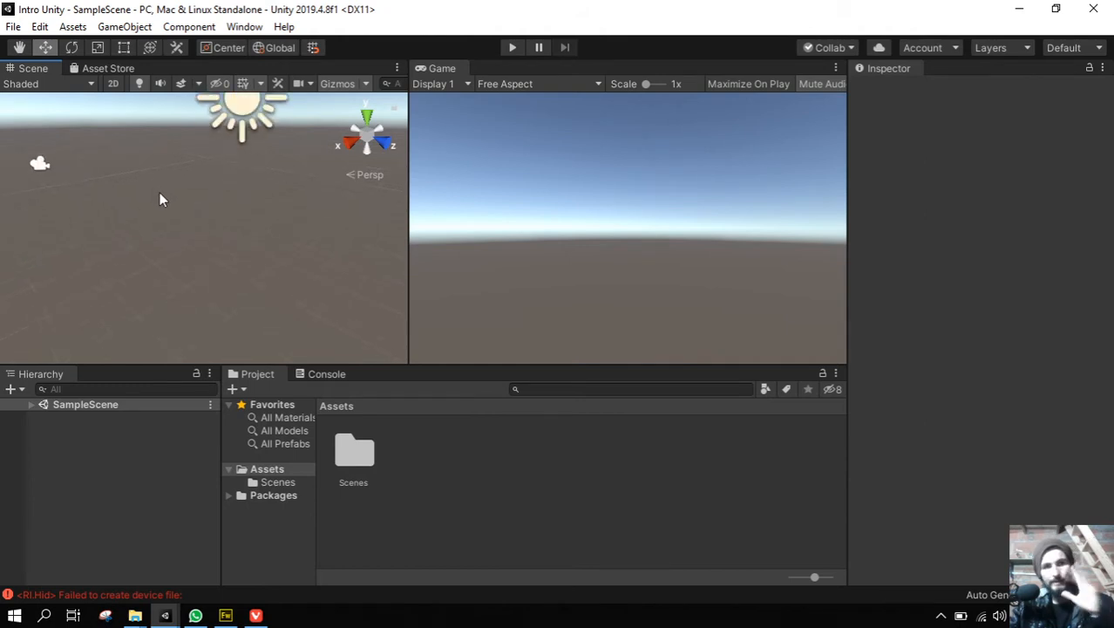
{"action": "scroll", "coordinate": [159, 193], "scroll_direction": "down", "scroll_amount": 3}
{"action": "scroll", "coordinate": [160, 199], "scroll_direction": "down", "scroll_amount": 2}
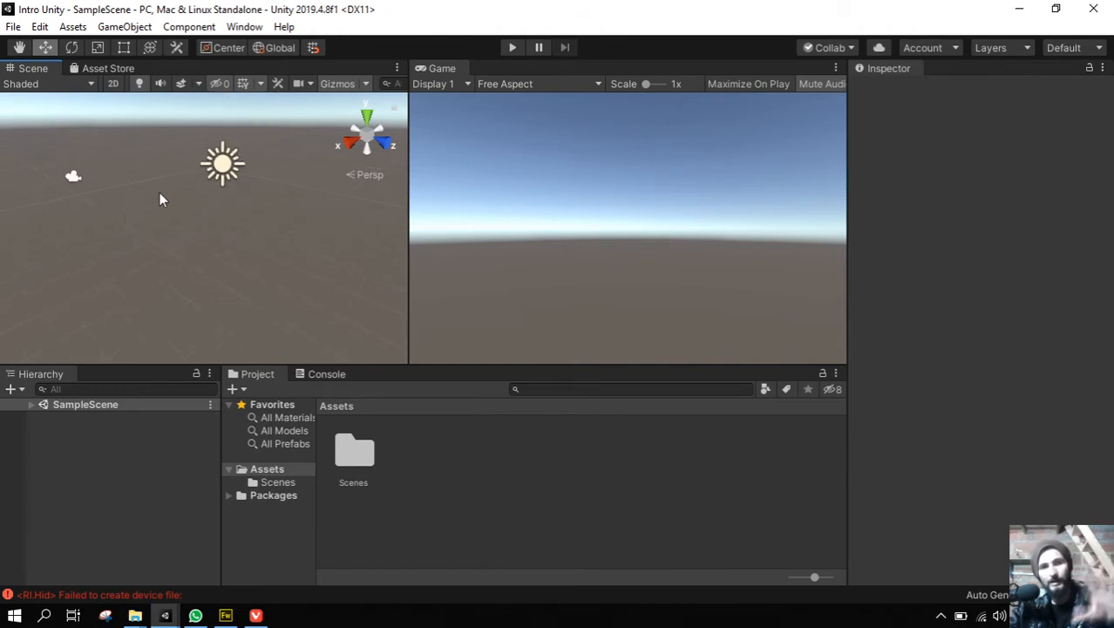
Pan and orbit the Scene view to look at the camera and the directional light from slightly different angles.
{"action": "middle_click_drag", "start_coordinate": [202, 218], "coordinate": [210, 245]}
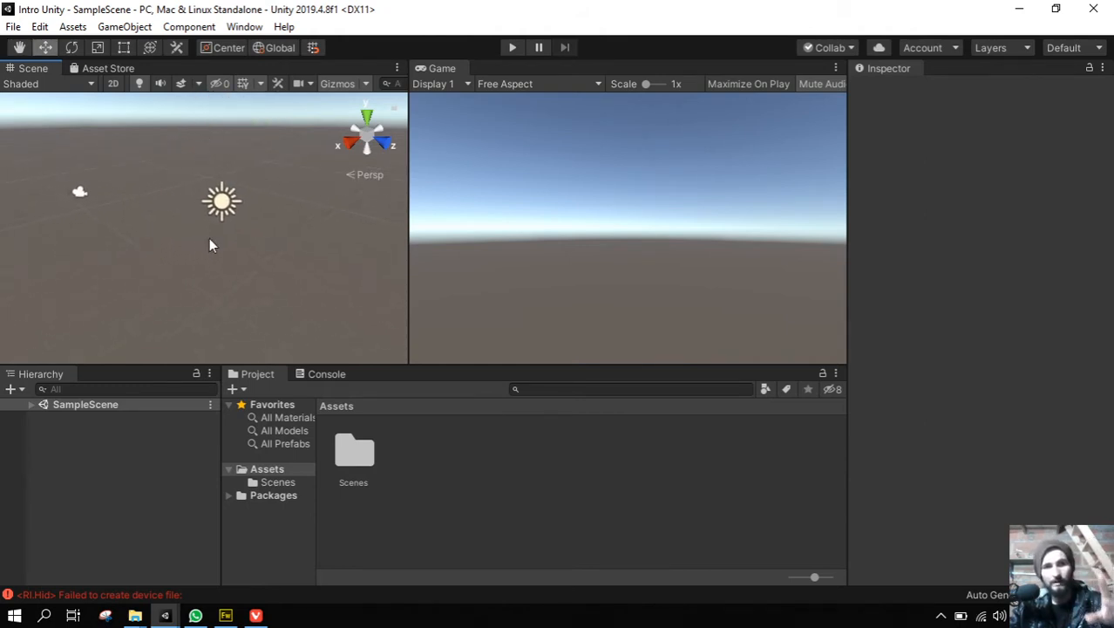
{"action": "mouse_move", "coordinate": [153, 185]}
{"action": "middle_mouse_down"}
{"action": "mouse_move", "coordinate": [209, 180]}
{"action": "mouse_move", "coordinate": [231, 236]}
{"action": "mouse_move", "coordinate": [87, 179]}
{"action": "mouse_move", "coordinate": [247, 138]}
{"action": "mouse_move", "coordinate": [186, 249]}
{"action": "mouse_move", "coordinate": [249, 143]}
{"action": "mouse_move", "coordinate": [205, 257]}
{"action": "mouse_move", "coordinate": [226, 200]}
{"action": "mouse_move", "coordinate": [164, 193]}
{"action": "mouse_move", "coordinate": [276, 241]}
{"action": "mouse_move", "coordinate": [144, 165]}
{"action": "mouse_move", "coordinate": [217, 266]}
{"action": "mouse_move", "coordinate": [154, 189]}
{"action": "middle_mouse_up"}
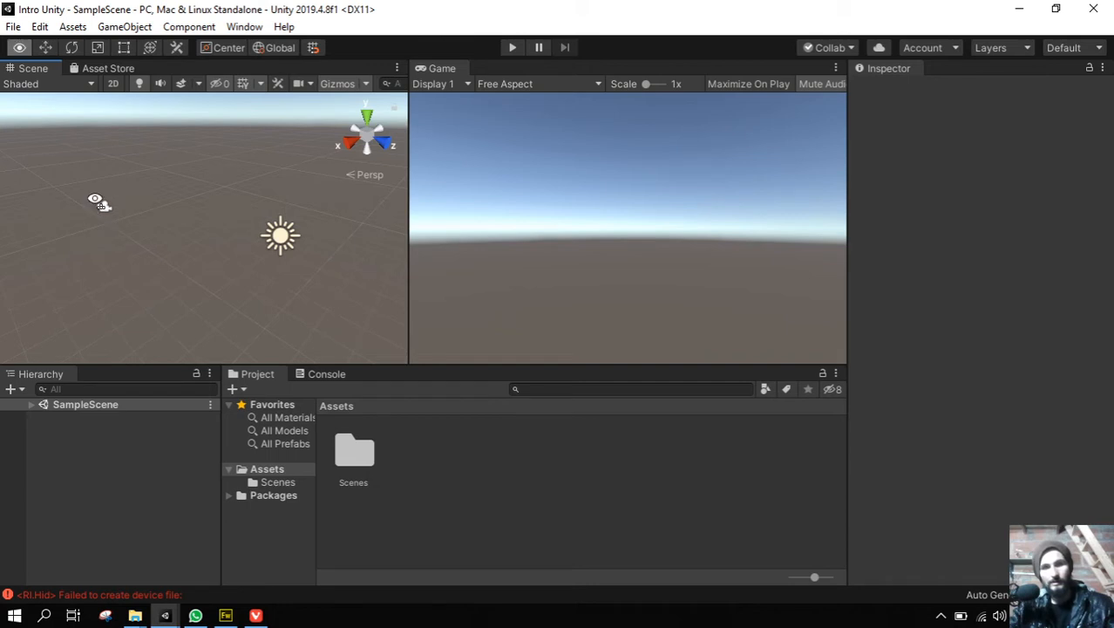
{"action": "left_click_drag", "start_coordinate": [105, 218], "coordinate": [132, 188], "text": "alt"}
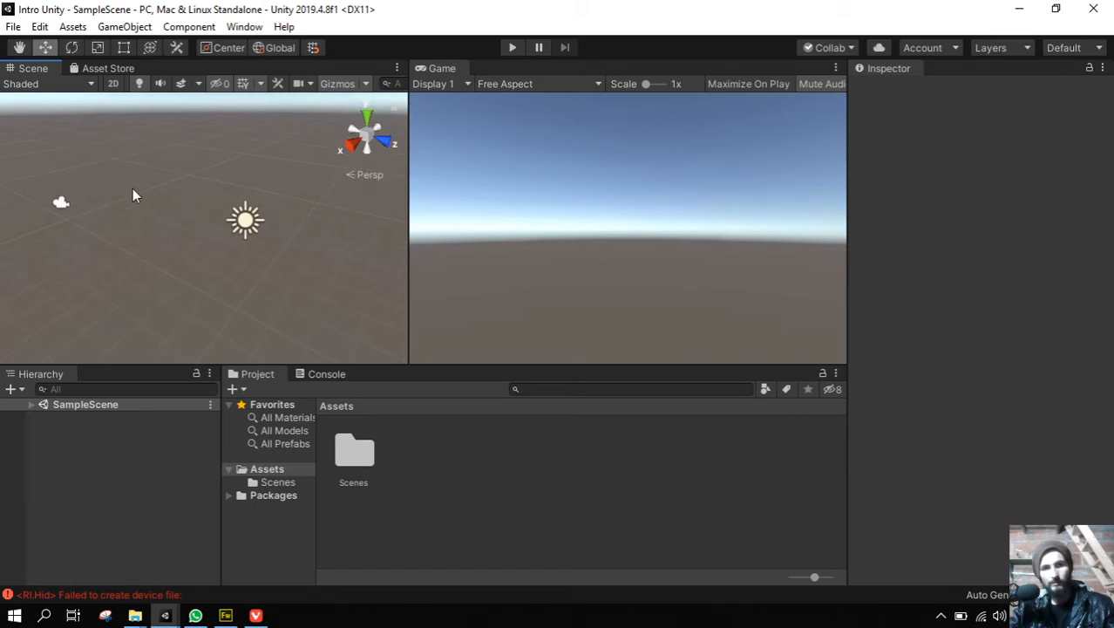
{"action": "key", "text": "alt"}
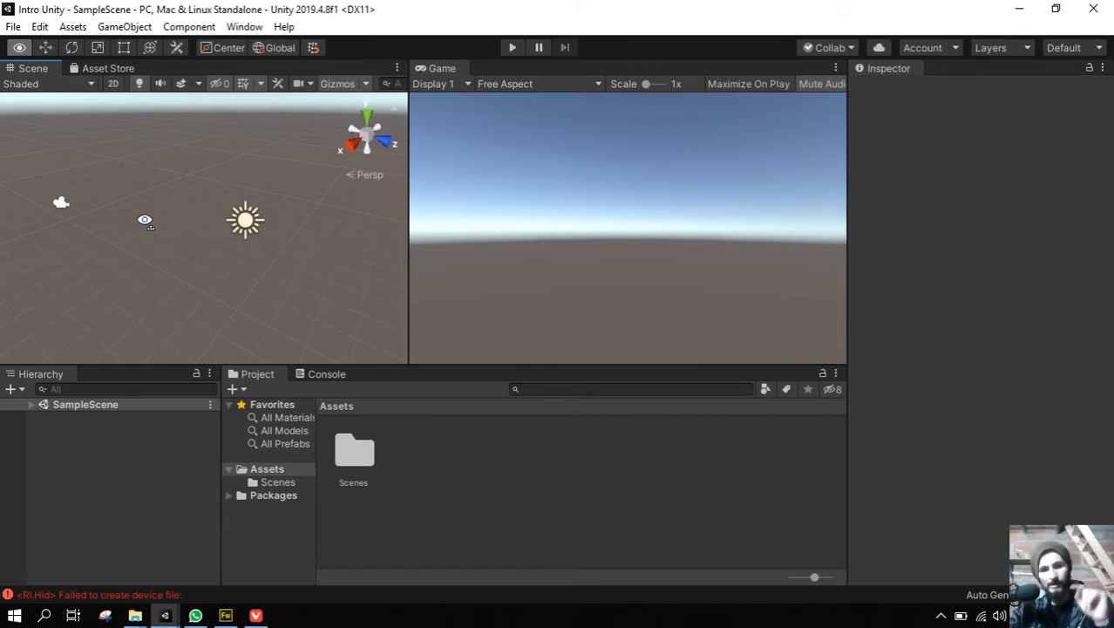
{"action": "left_click_drag", "start_coordinate": [145, 220], "coordinate": [170, 210], "text": "alt"}
Fly through the scene in fly-through mode, looking around while moving forward, up and down.
{"action": "right_click_drag", "start_coordinate": [170, 211], "coordinate": [261, 230]}
{"action": "key", "text": "w"}
{"action": "key", "text": "e"}
{"action": "key", "text": "q"}
{"action": "key", "text": "e"}
{"action": "key", "text": "q"}
{"action": "key", "text": "q"}
{"action": "key", "text": "e"}
{"action": "key", "text": "q"}
Pan across the scene and zoom in and out repeatedly over the camera and the directional light.
{"action": "middle_click_drag", "start_coordinate": [260, 230], "coordinate": [150, 248]}
{"action": "scroll", "coordinate": [246, 247], "scroll_direction": "up", "scroll_amount": 2}
{"action": "scroll", "coordinate": [247, 244], "scroll_direction": "down", "scroll_amount": 3}
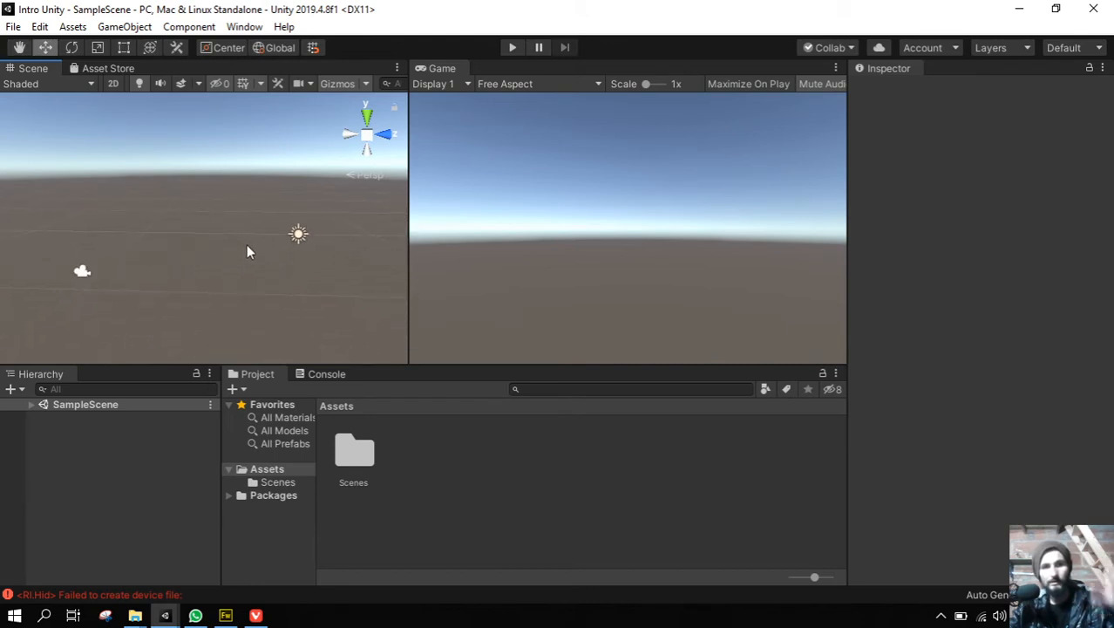
{"action": "scroll", "coordinate": [244, 247], "scroll_direction": "up", "scroll_amount": 4}
{"action": "scroll", "coordinate": [242, 249], "scroll_direction": "down", "scroll_amount": 2}
{"action": "scroll", "coordinate": [242, 249], "scroll_direction": "up", "scroll_amount": 2}
{"action": "scroll", "coordinate": [243, 249], "scroll_direction": "down", "scroll_amount": 3}
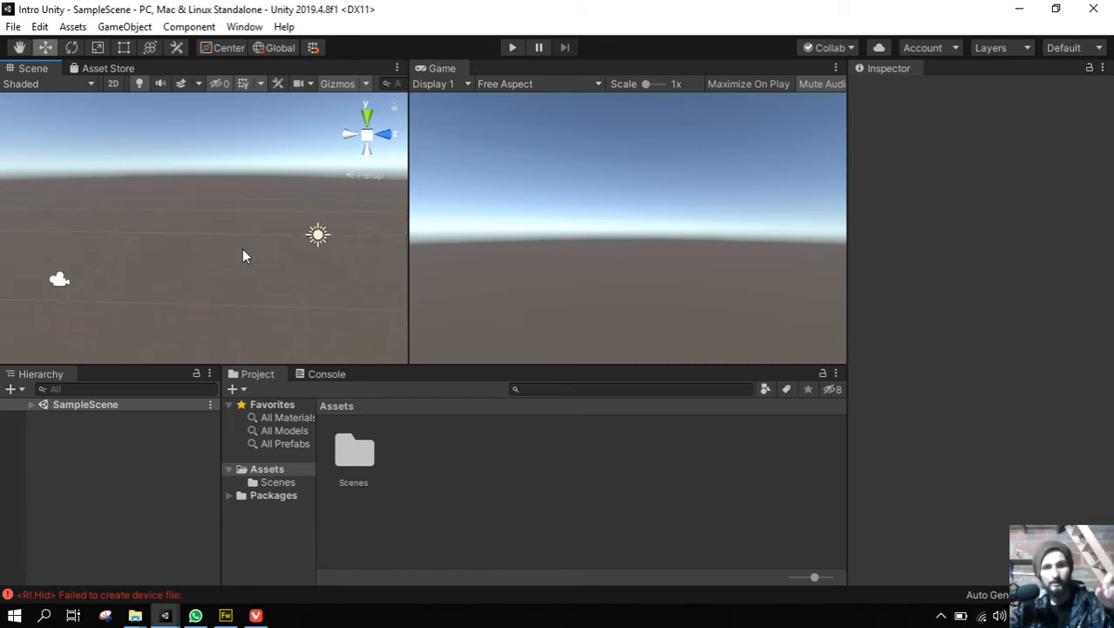
{"action": "scroll", "coordinate": [242, 250], "scroll_direction": "up", "scroll_amount": 2}
{"action": "scroll", "coordinate": [242, 250], "scroll_direction": "down", "scroll_amount": 2}
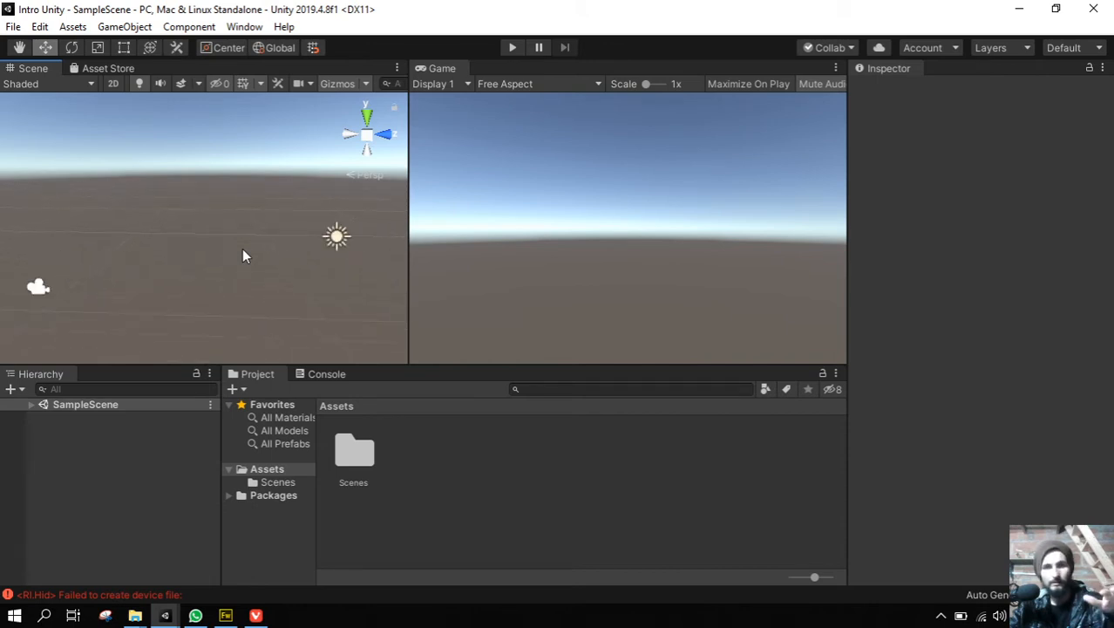
{"action": "scroll", "coordinate": [243, 251], "scroll_direction": "up", "scroll_amount": 4}
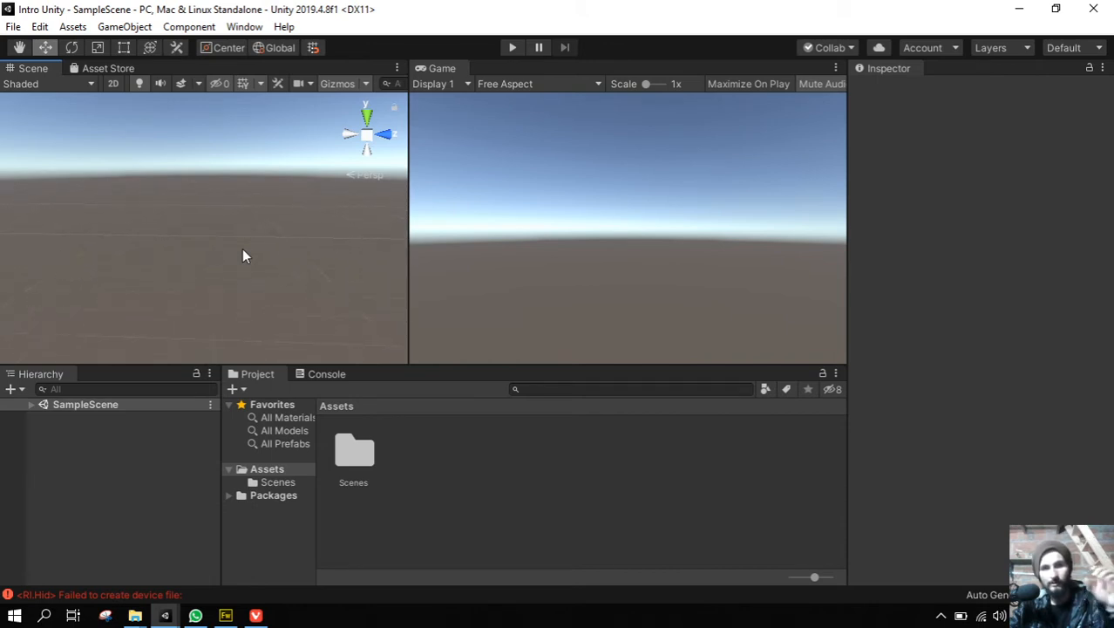
{"action": "scroll", "coordinate": [245, 254], "scroll_direction": "down", "scroll_amount": 3}
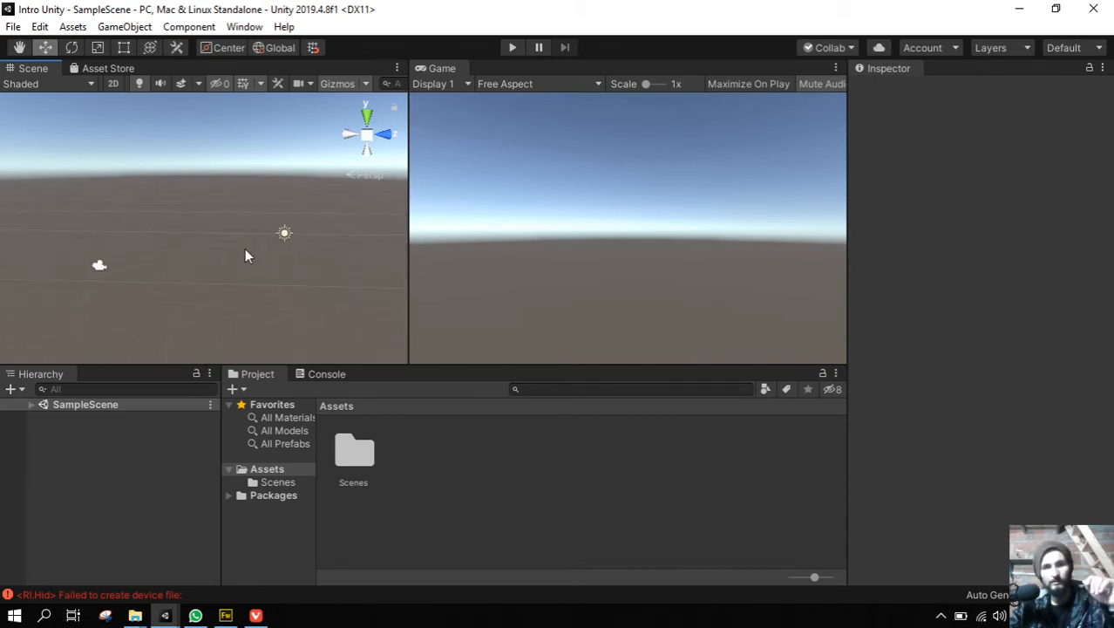
Orbit the Scene view around the camera and light to see them from above and from another side.
{"action": "key", "text": "alt"}
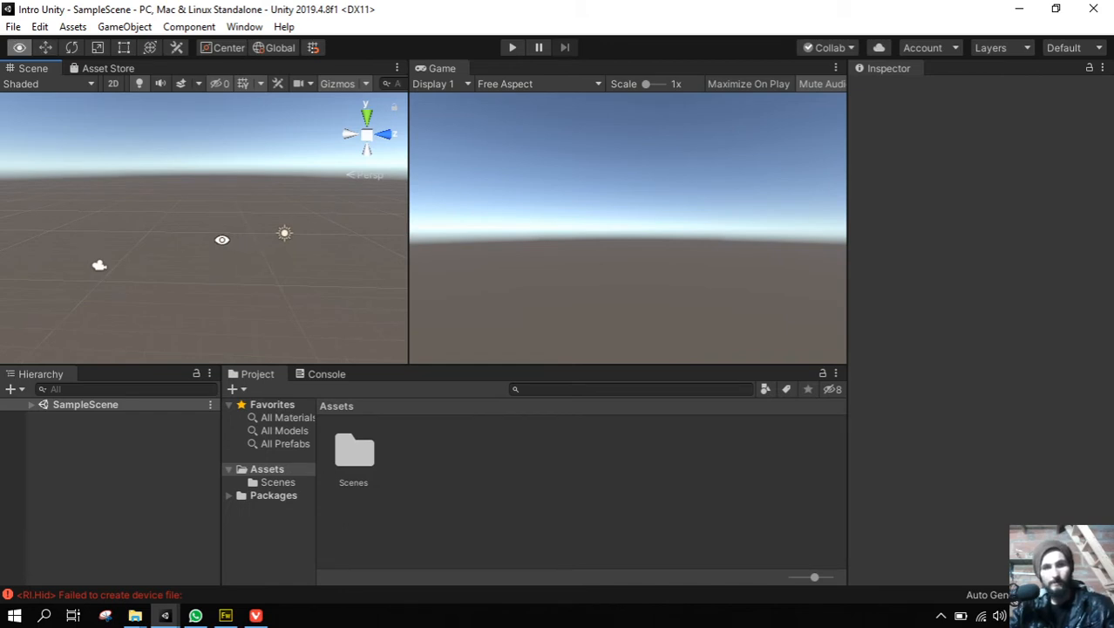
{"action": "left_click_drag", "start_coordinate": [89, 233], "coordinate": [156, 283], "text": "alt"}
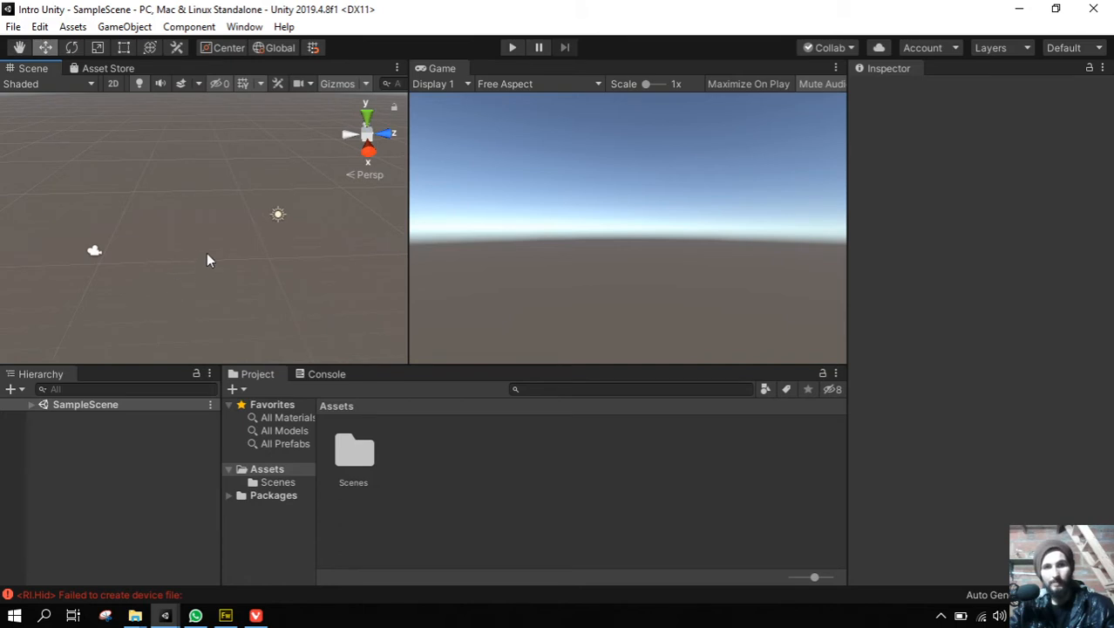
{"action": "key", "text": "alt"}
{"action": "mouse_move", "coordinate": [196, 251]}
{"action": "left_mouse_down", "text": "alt"}
{"action": "mouse_move", "coordinate": [226, 244]}
{"action": "mouse_move", "coordinate": [202, 306]}
{"action": "mouse_move", "coordinate": [177, 206]}
{"action": "mouse_move", "coordinate": [187, 221]}
{"action": "mouse_move", "coordinate": [150, 208]}
{"action": "mouse_move", "coordinate": [176, 250]}
{"action": "left_mouse_up", "text": "alt"}
{"action": "left_click_drag", "start_coordinate": [101, 227], "coordinate": [410, 249], "text": "alt"}
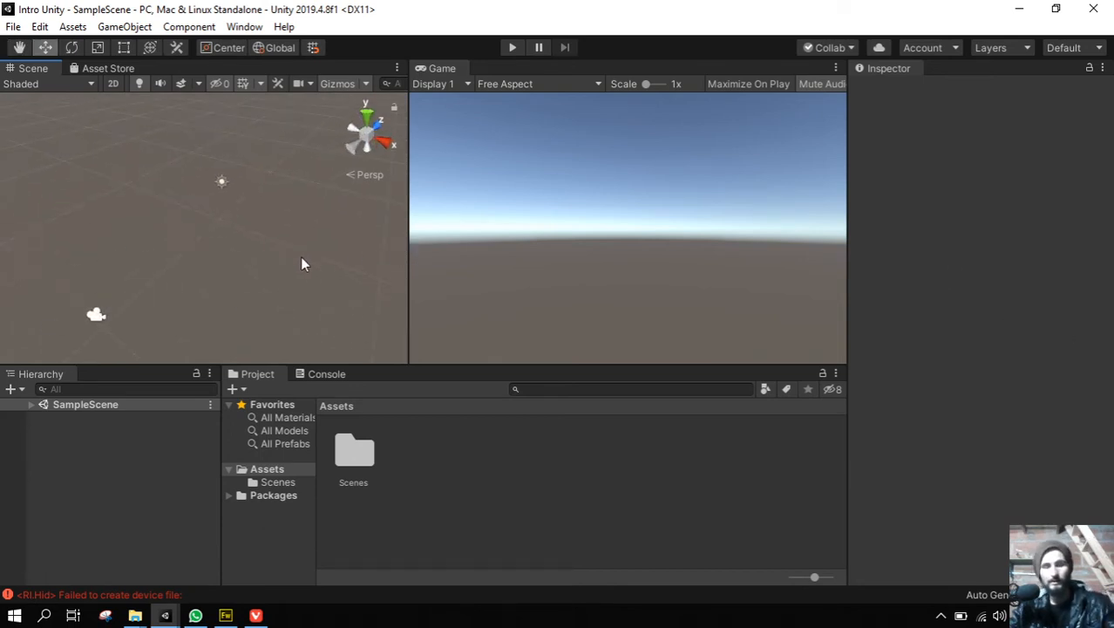
{"action": "middle_click_drag", "start_coordinate": [273, 241], "coordinate": [360, 237]}
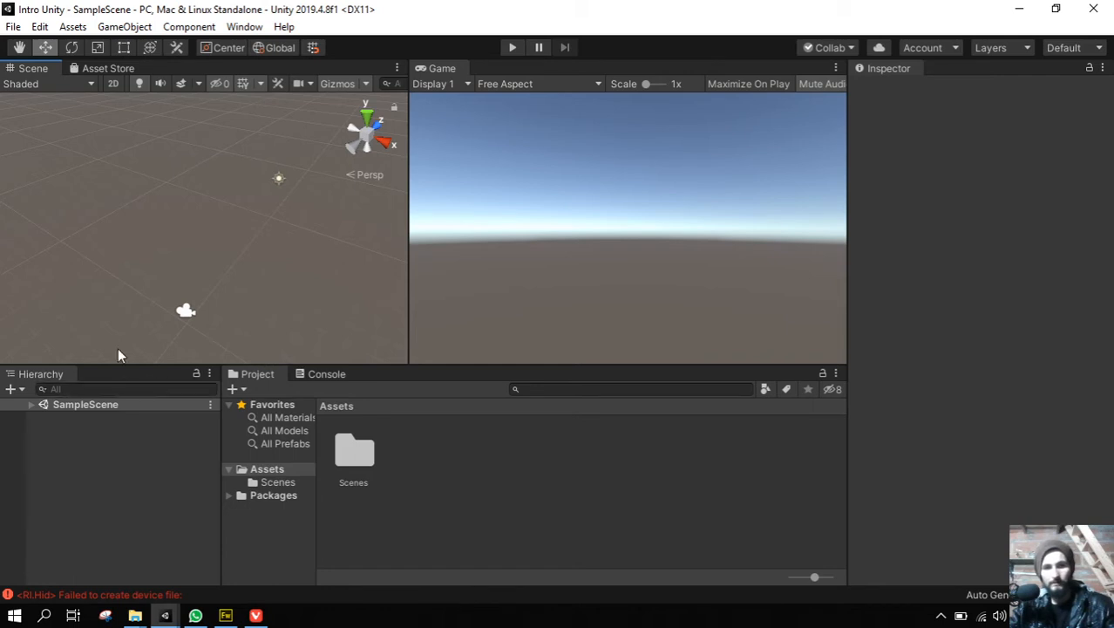
{"action": "middle_click_drag", "start_coordinate": [277, 245], "coordinate": [206, 240]}
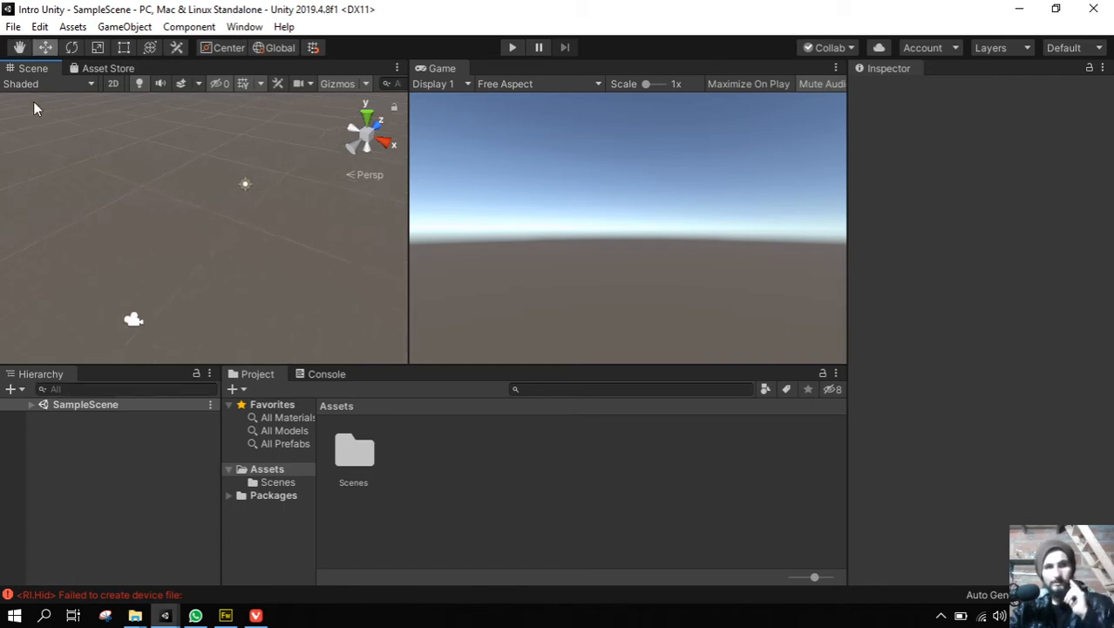
Pan around the Scene view with the Hand tool to demonstrate moving the viewpoint.
{"action": "left_click", "coordinate": [19, 48]}
{"action": "mouse_move", "coordinate": [90, 175]}
{"action": "left_mouse_down"}
{"action": "mouse_move", "coordinate": [291, 271]}
{"action": "mouse_move", "coordinate": [199, 228]}
{"action": "left_mouse_up"}
{"action": "left_click_drag", "start_coordinate": [348, 277], "coordinate": [214, 234]}
{"action": "left_click_drag", "start_coordinate": [302, 262], "coordinate": [149, 213]}
{"action": "right_click_drag", "start_coordinate": [106, 214], "coordinate": [142, 197]}
{"action": "left_click_drag", "start_coordinate": [142, 197], "coordinate": [273, 216]}
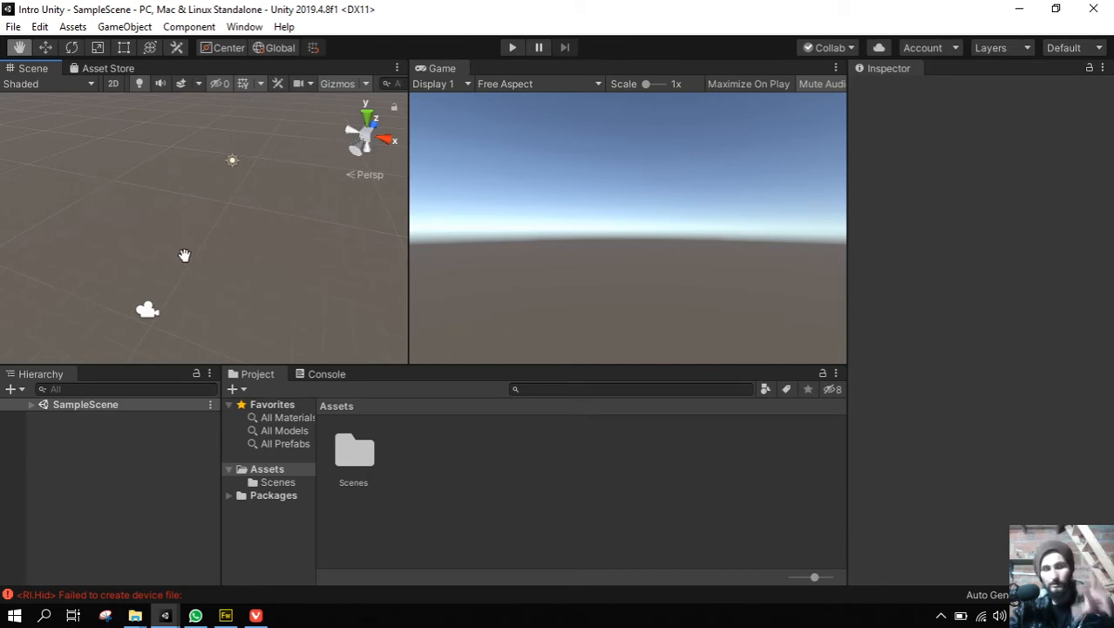
{"action": "left_click_drag", "start_coordinate": [251, 269], "coordinate": [200, 248]}
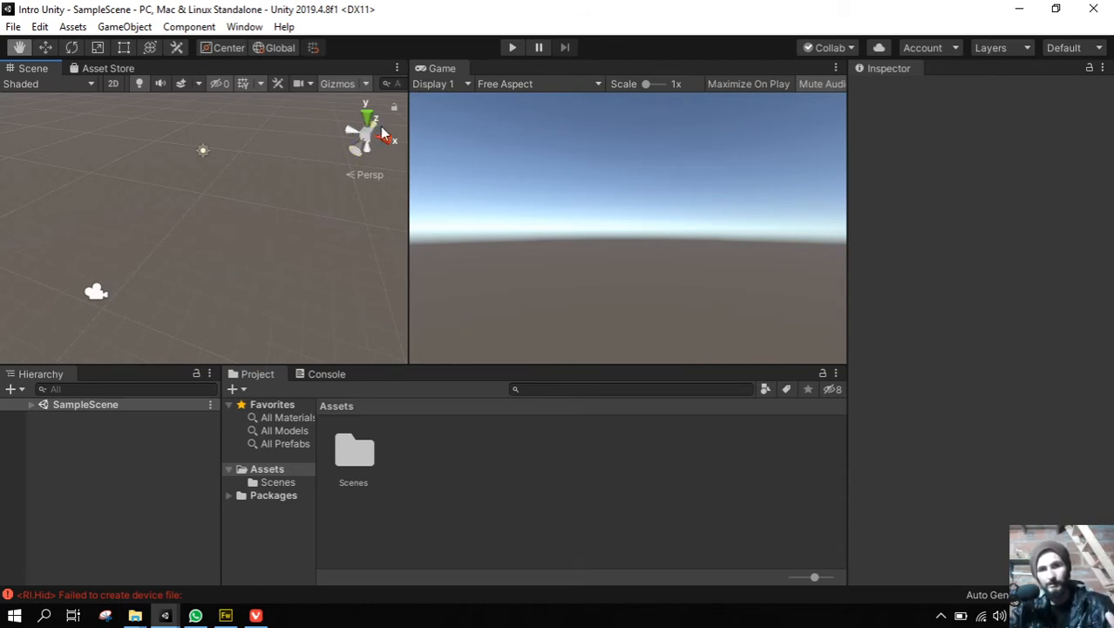
Orbit and pan the Scene view to examine how the axis gizmo reflects the viewing direction.
{"action": "left_click_drag", "start_coordinate": [381, 190], "coordinate": [349, 150], "text": "alt"}
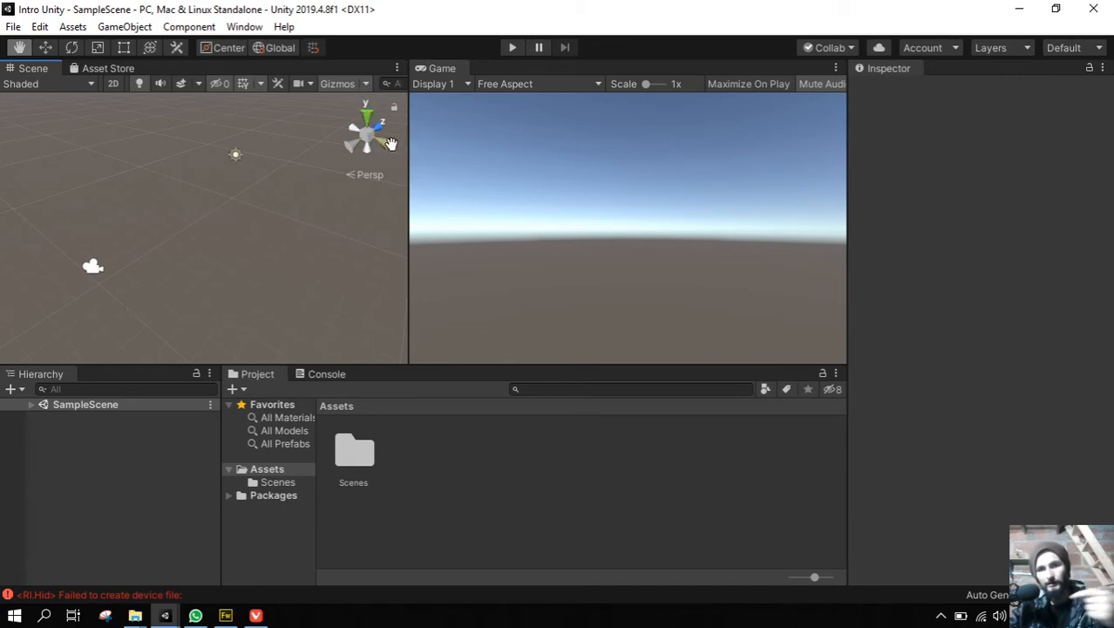
{"action": "left_click_drag", "start_coordinate": [330, 254], "coordinate": [279, 241]}
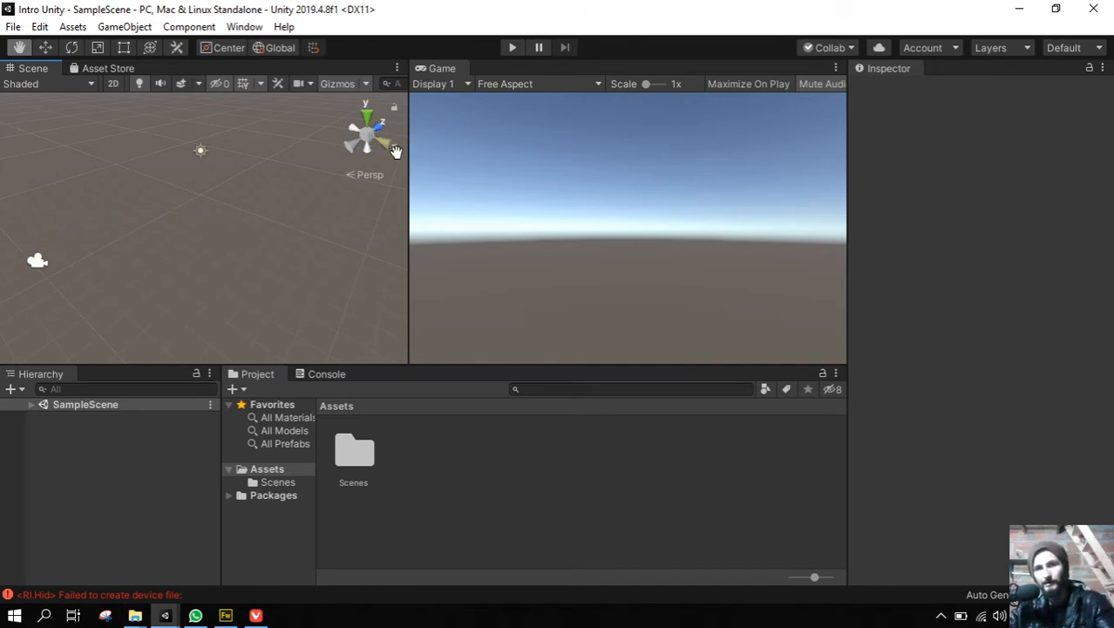
{"action": "left_click_drag", "start_coordinate": [213, 217], "coordinate": [271, 184]}
{"action": "left_click_drag", "start_coordinate": [295, 142], "coordinate": [416, 168], "text": "alt"}
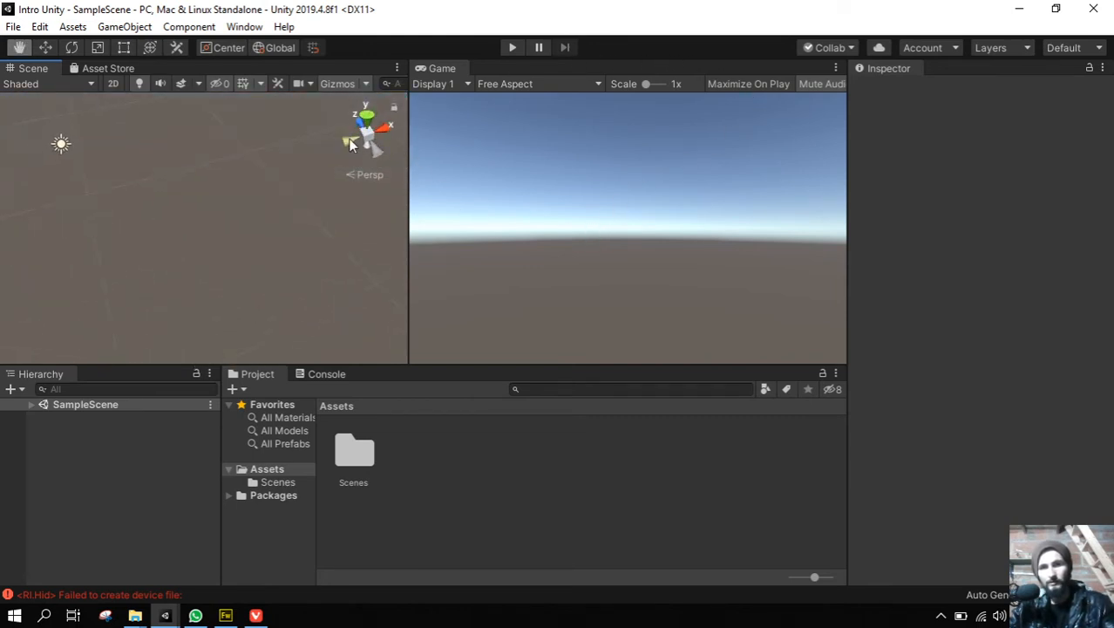
Align the Scene view along the Z axis with the orientation gizmo and orbit it back to an angled perspective.
{"action": "left_click", "coordinate": [380, 147]}
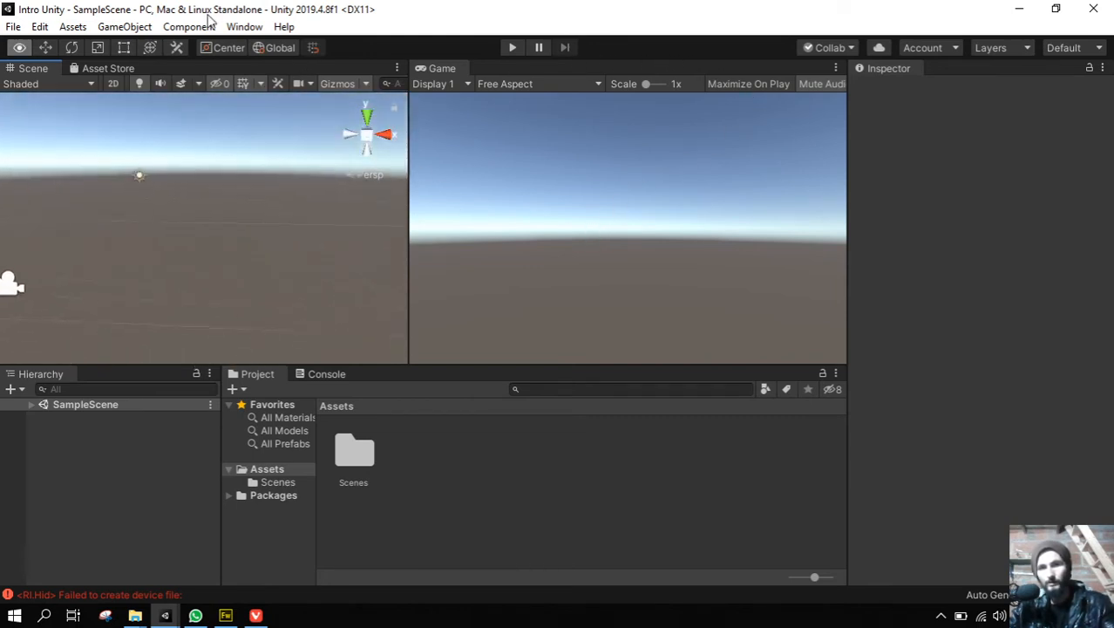
{"action": "left_click_drag", "start_coordinate": [389, 163], "coordinate": [580, 127], "text": "alt"}
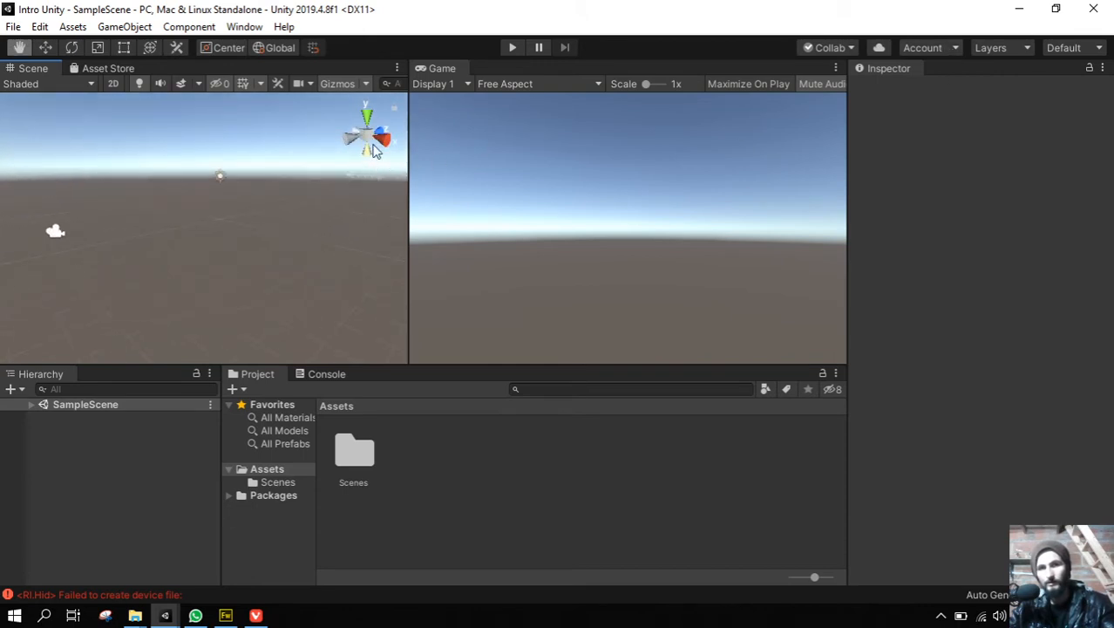
{"action": "left_click_drag", "start_coordinate": [334, 165], "coordinate": [484, 279], "text": "alt"}
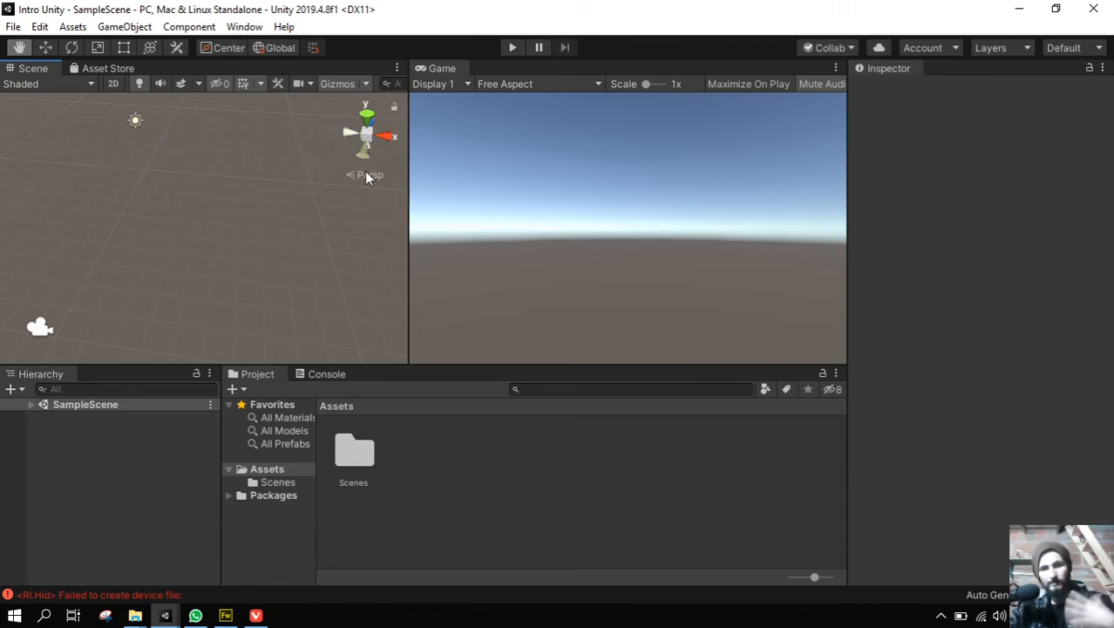
{"action": "left_click_drag", "start_coordinate": [376, 185], "coordinate": [295, 104], "text": "alt"}
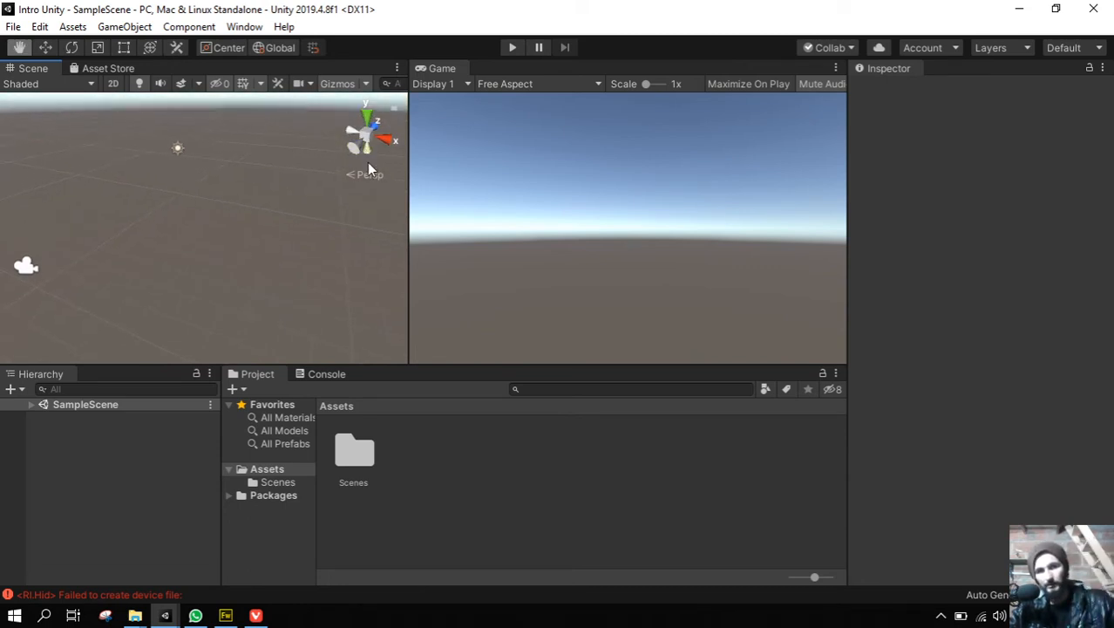
{"action": "left_click_drag", "start_coordinate": [370, 192], "coordinate": [388, 211]}
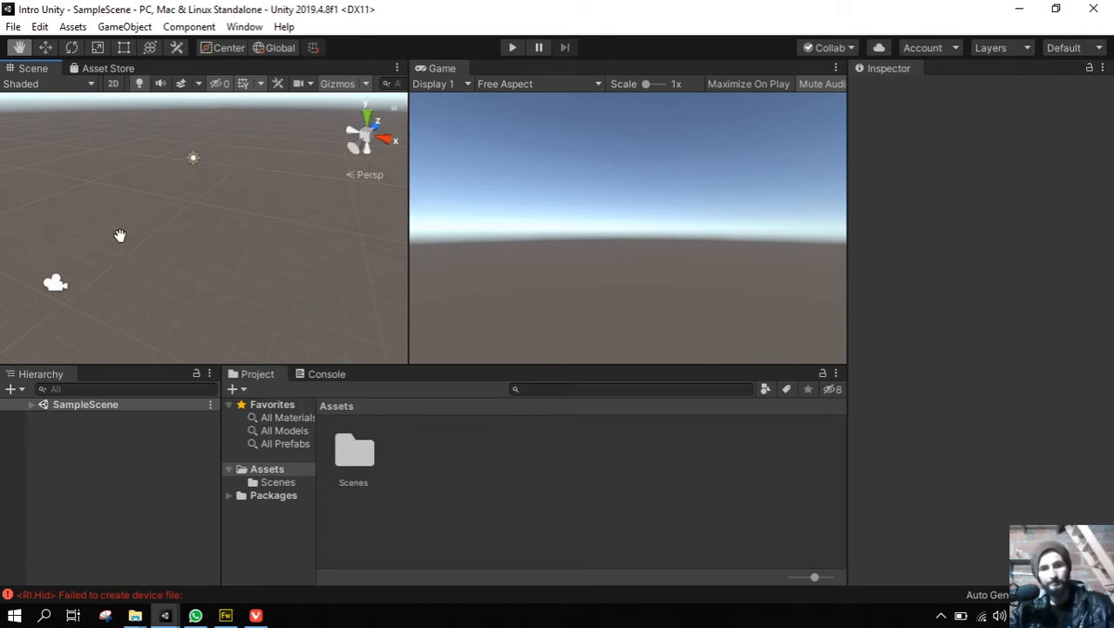
{"action": "left_click_drag", "start_coordinate": [71, 264], "coordinate": [269, 299]}
{"action": "mouse_move", "coordinate": [187, 291]}
{"action": "left_mouse_down", "text": "alt"}
{"action": "mouse_move", "coordinate": [294, 229]}
{"action": "mouse_move", "coordinate": [440, 236]}
{"action": "mouse_move", "coordinate": [114, 256]}
{"action": "mouse_move", "coordinate": [242, 280]}
{"action": "mouse_move", "coordinate": [368, 271]}
{"action": "mouse_move", "coordinate": [198, 274]}
{"action": "left_mouse_up", "text": "alt"}
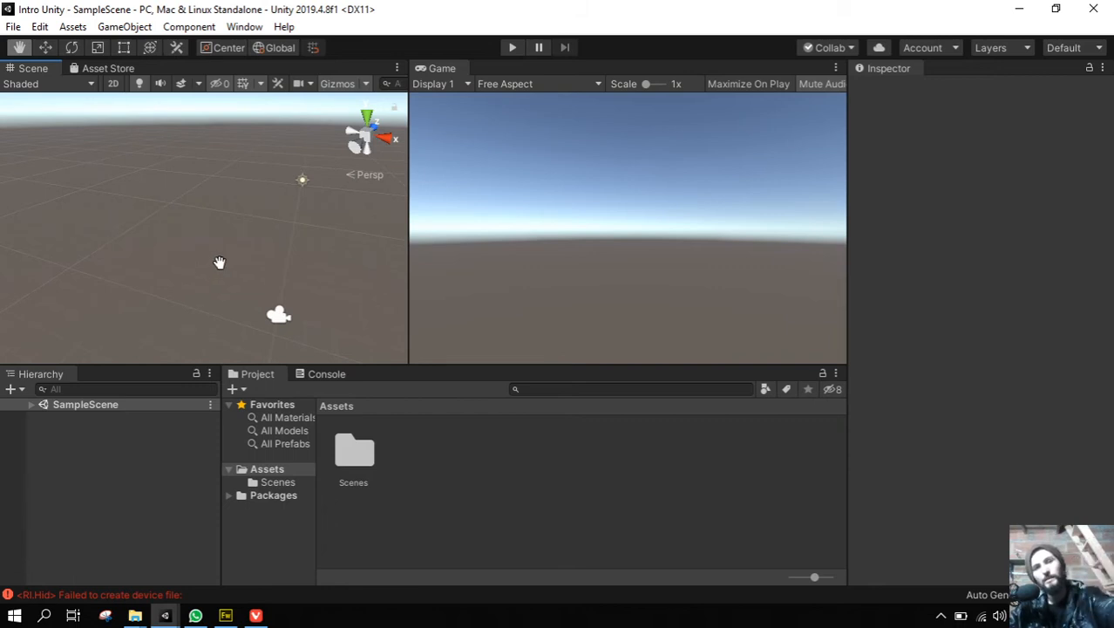
{"action": "left_click_drag", "start_coordinate": [273, 253], "coordinate": [228, 231]}
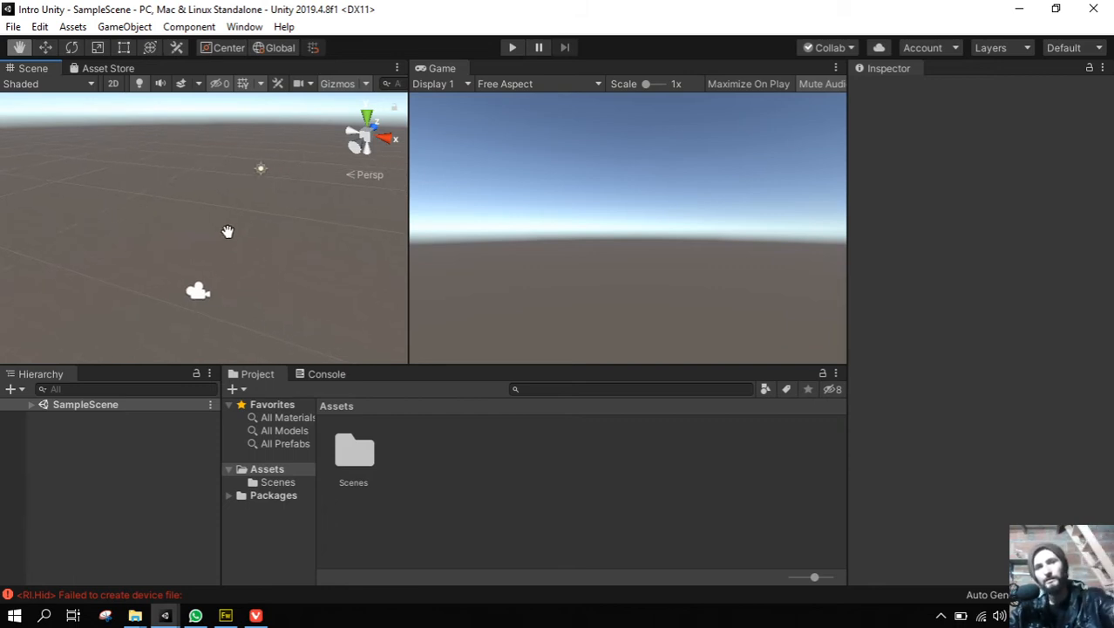
Switch the Scene view to isometric projection, orbit around to compare it, and return to perspective.
{"action": "left_click", "coordinate": [364, 175]}
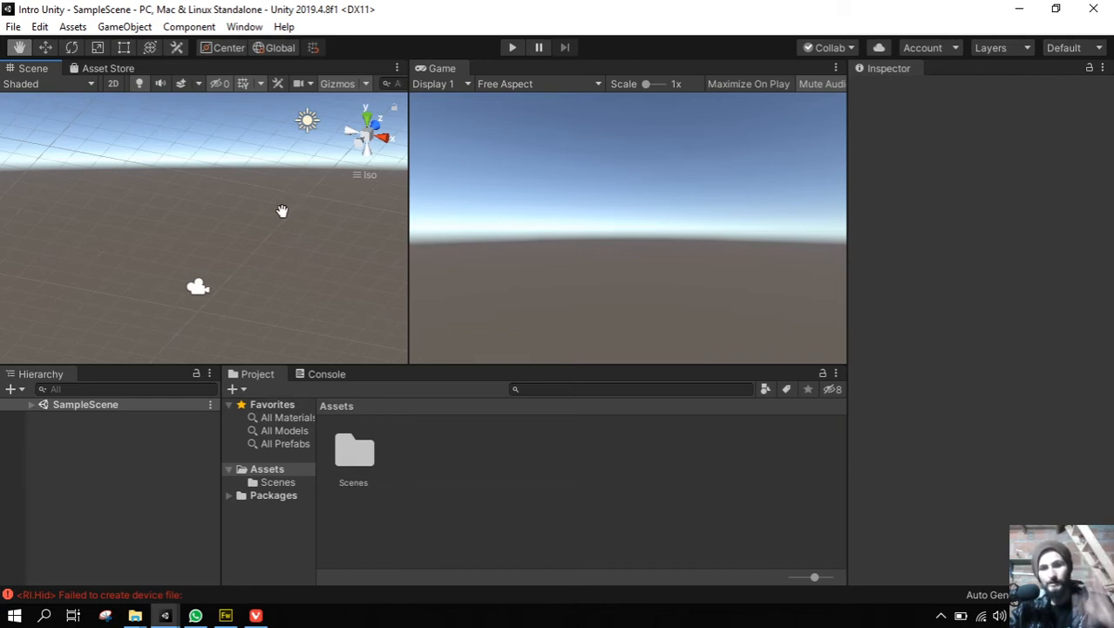
{"action": "left_click_drag", "start_coordinate": [245, 278], "coordinate": [1062, 220], "text": "alt"}
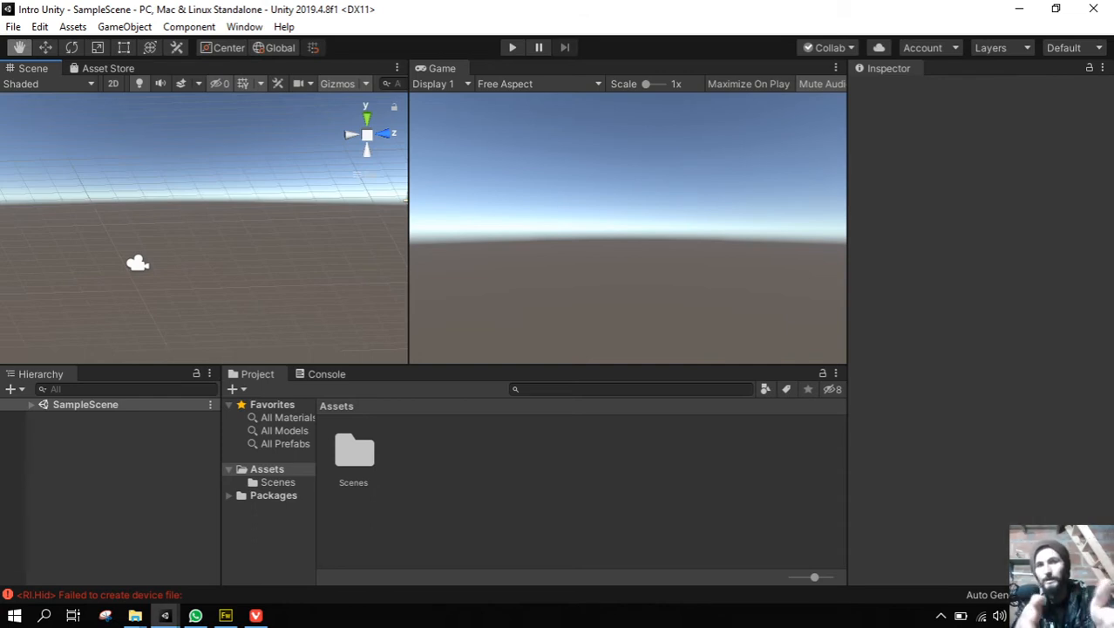
{"action": "left_click_drag", "start_coordinate": [199, 259], "coordinate": [451, 281], "text": "alt"}
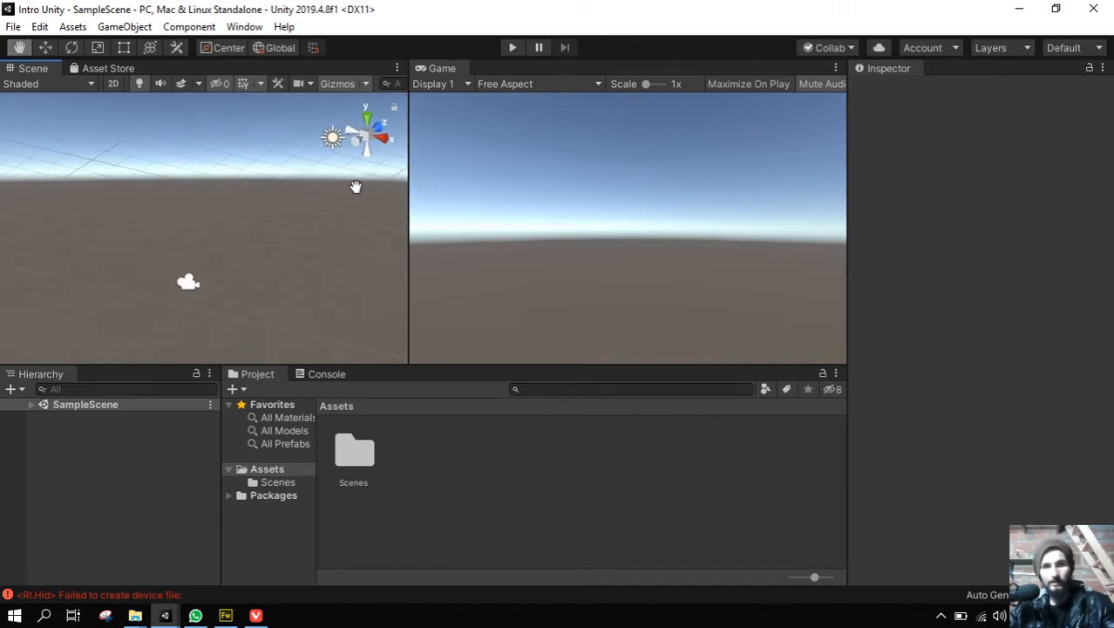
{"action": "left_click_drag", "start_coordinate": [358, 209], "coordinate": [362, 240], "text": "alt"}
{"action": "left_click_drag", "start_coordinate": [365, 179], "coordinate": [367, 209], "text": "alt"}
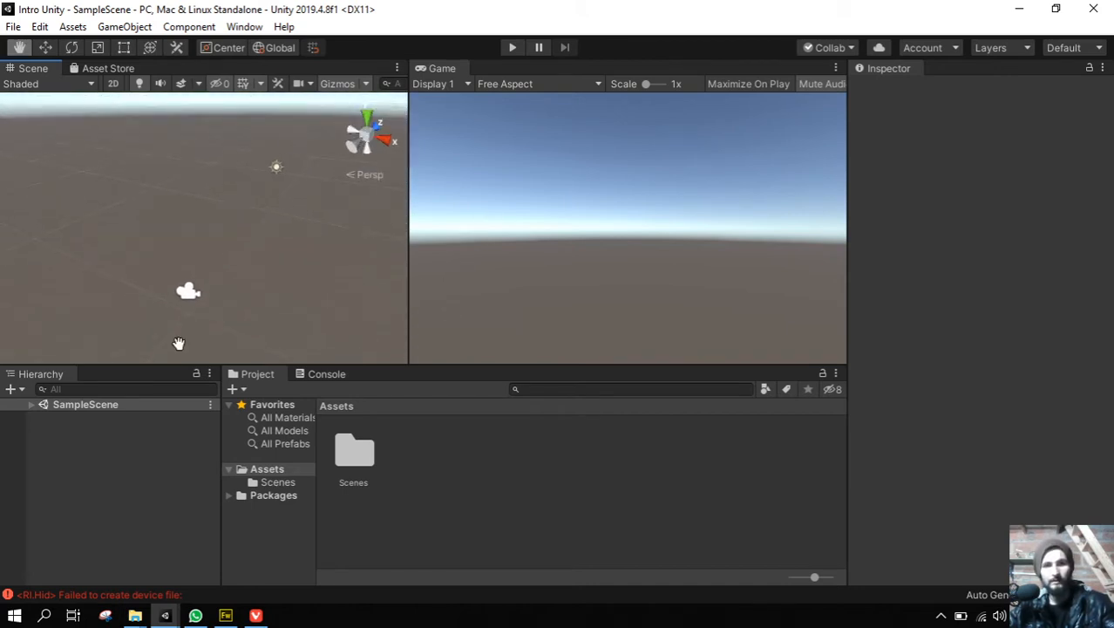
Add a 3D cube to the scene and lower it with the Move tool to about Y -0.38.
{"action": "left_click", "coordinate": [12, 390]}
{"action": "mouse_move", "coordinate": [82, 444]}
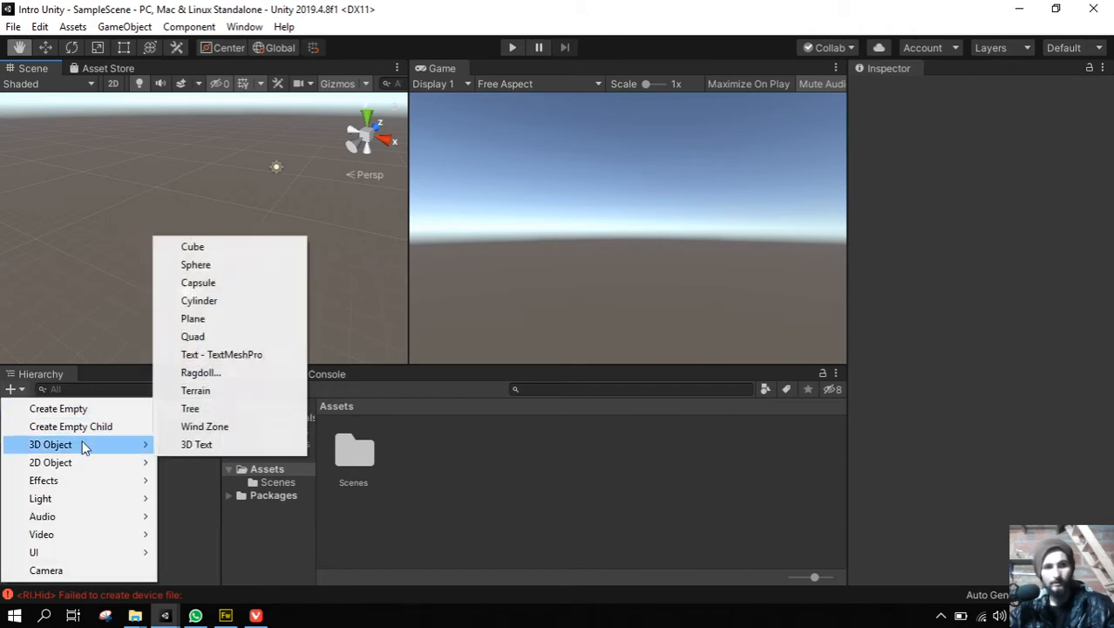
{"action": "left_click", "coordinate": [208, 250]}
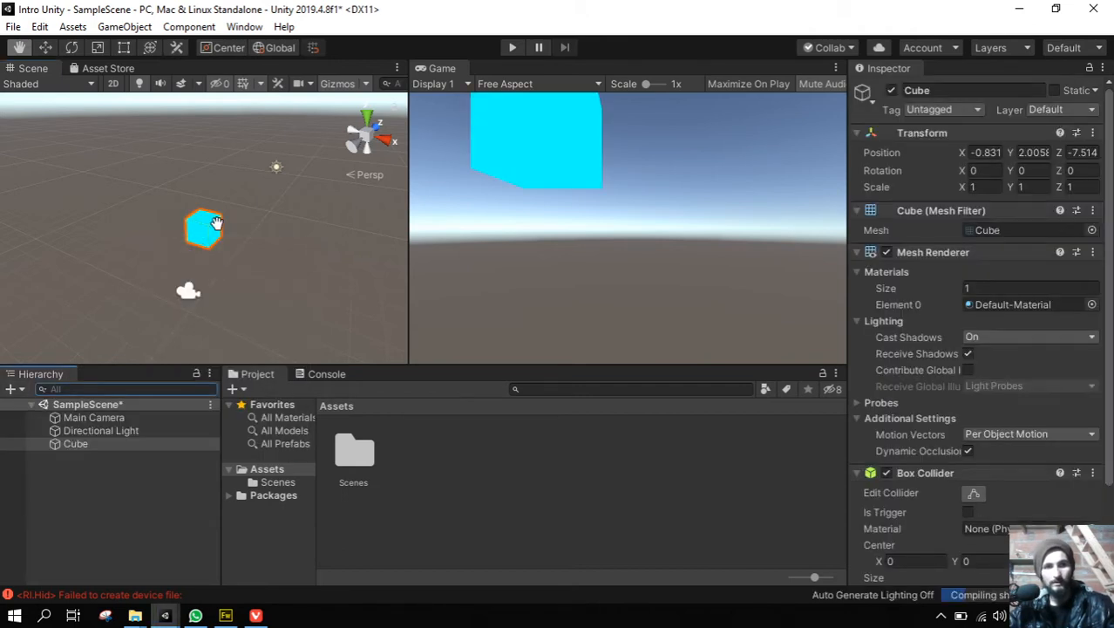
{"action": "left_click", "coordinate": [35, 48]}
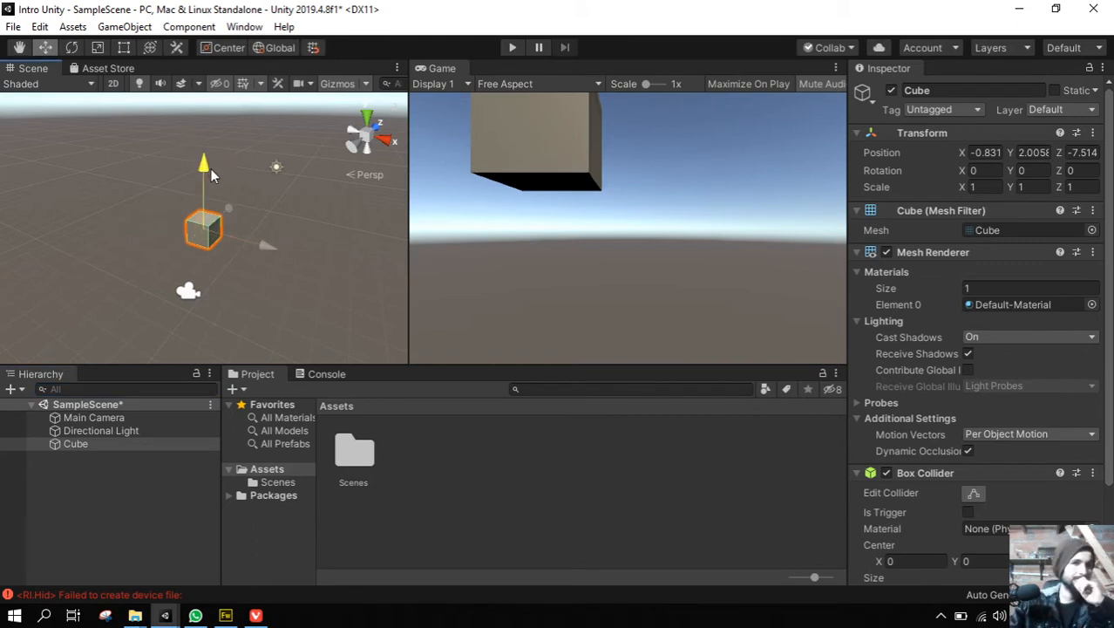
{"action": "left_click_drag", "start_coordinate": [211, 168], "coordinate": [210, 209]}
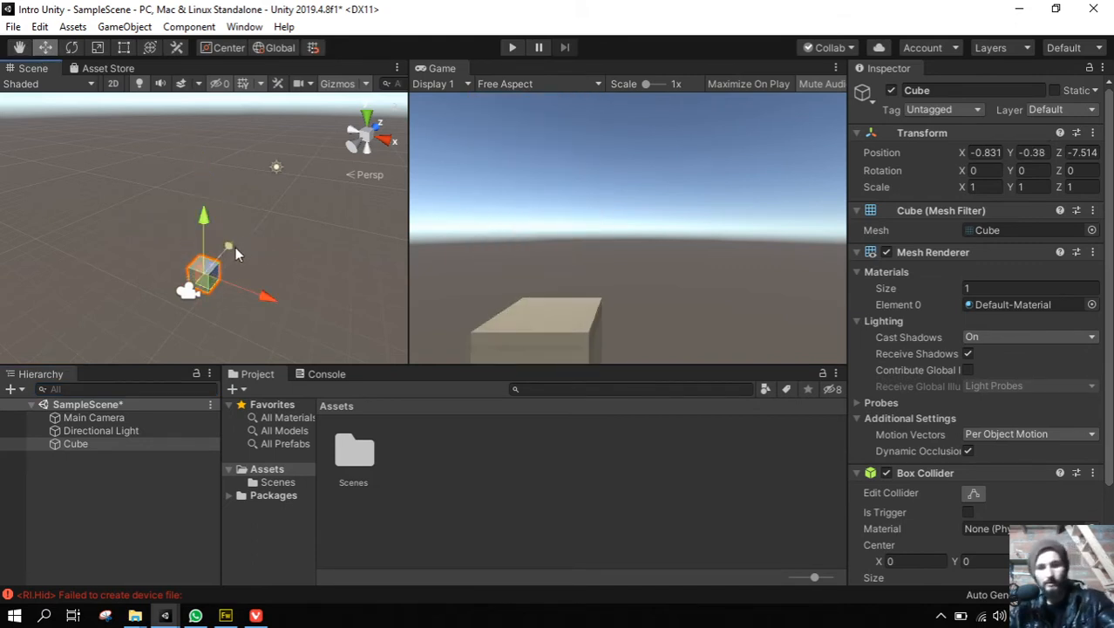
Duplicate the cube and move the copy far from the camera, to about X -8.1 and Z 24.4.
{"action": "key", "text": "ctrl+d"}
{"action": "left_click_drag", "start_coordinate": [218, 278], "coordinate": [267, 149]}
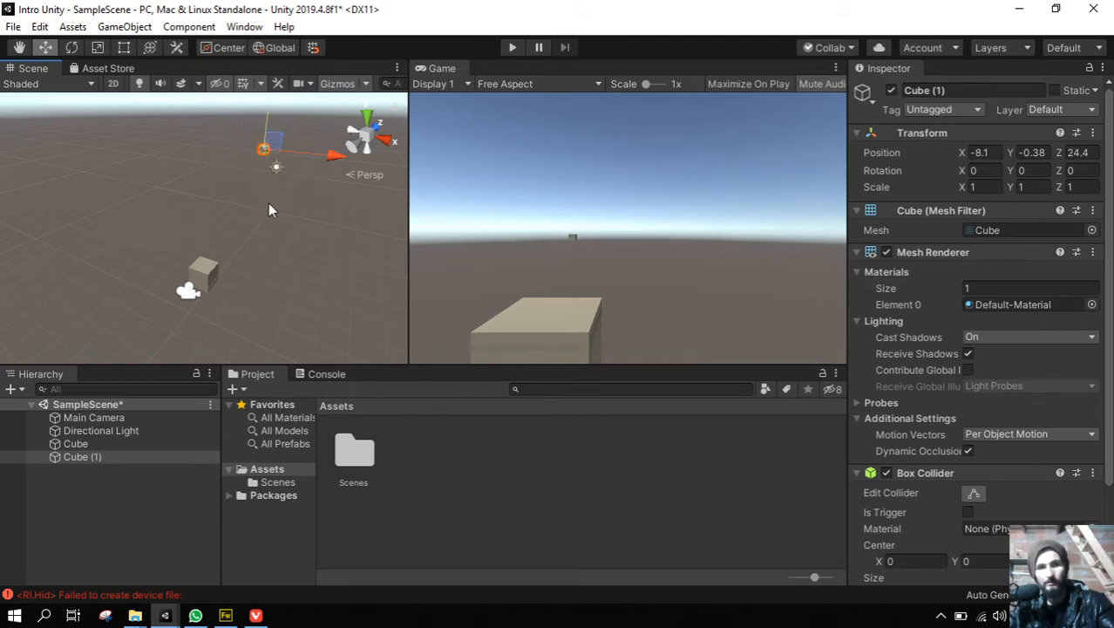
Toggle the Scene view between isometric and perspective projection to compare how both cubes appear, ending in perspective.
{"action": "left_click_drag", "start_coordinate": [264, 227], "coordinate": [258, 179], "text": "alt"}
{"action": "left_click", "coordinate": [254, 212]}
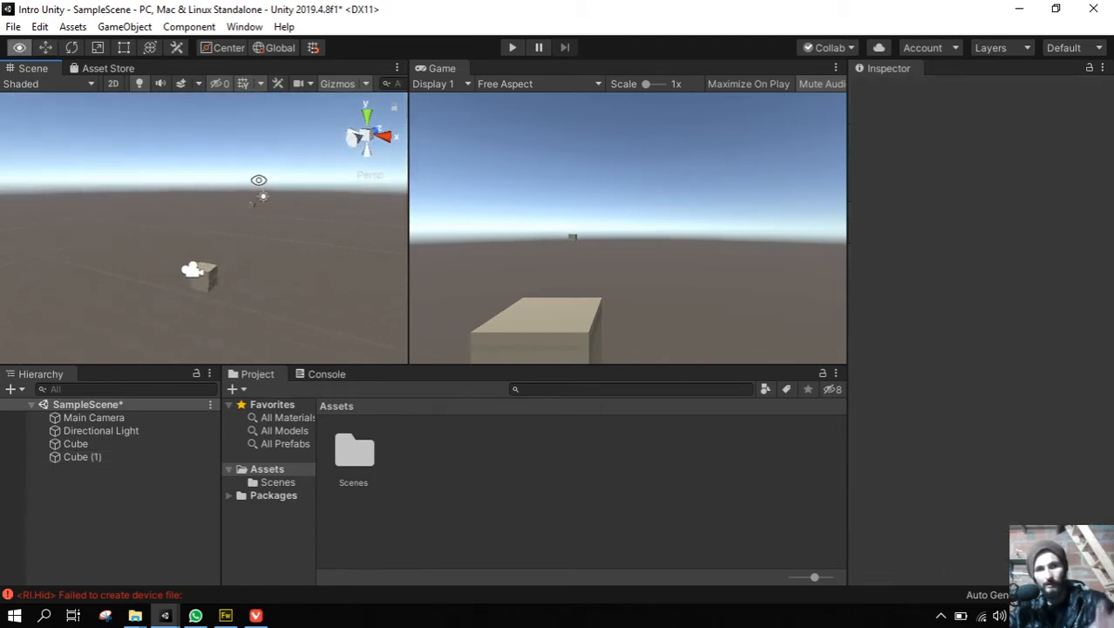
{"action": "left_click", "coordinate": [365, 177]}
{"action": "middle_click_drag", "start_coordinate": [324, 211], "coordinate": [211, 228]}
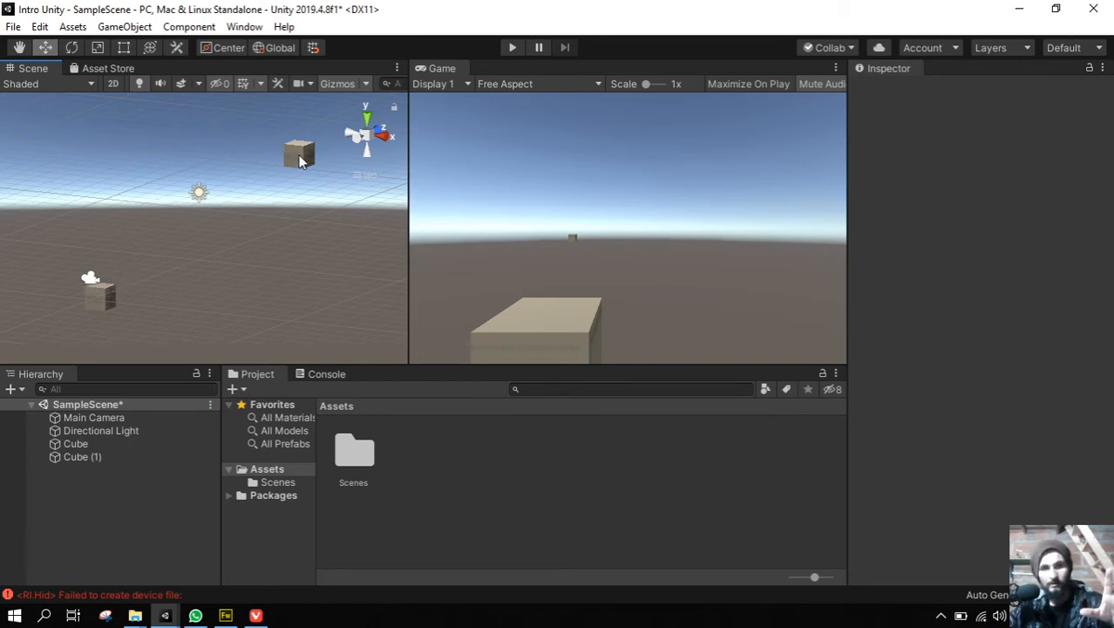
{"action": "left_click", "coordinate": [368, 174]}
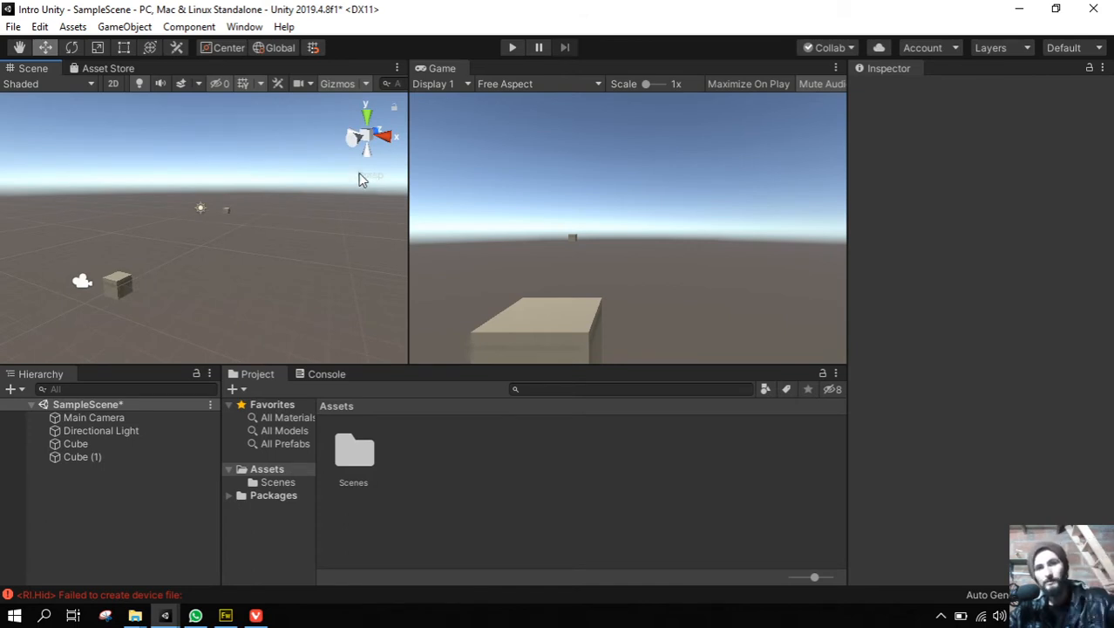
{"action": "left_click", "coordinate": [371, 175]}
{"action": "left_click", "coordinate": [372, 175]}
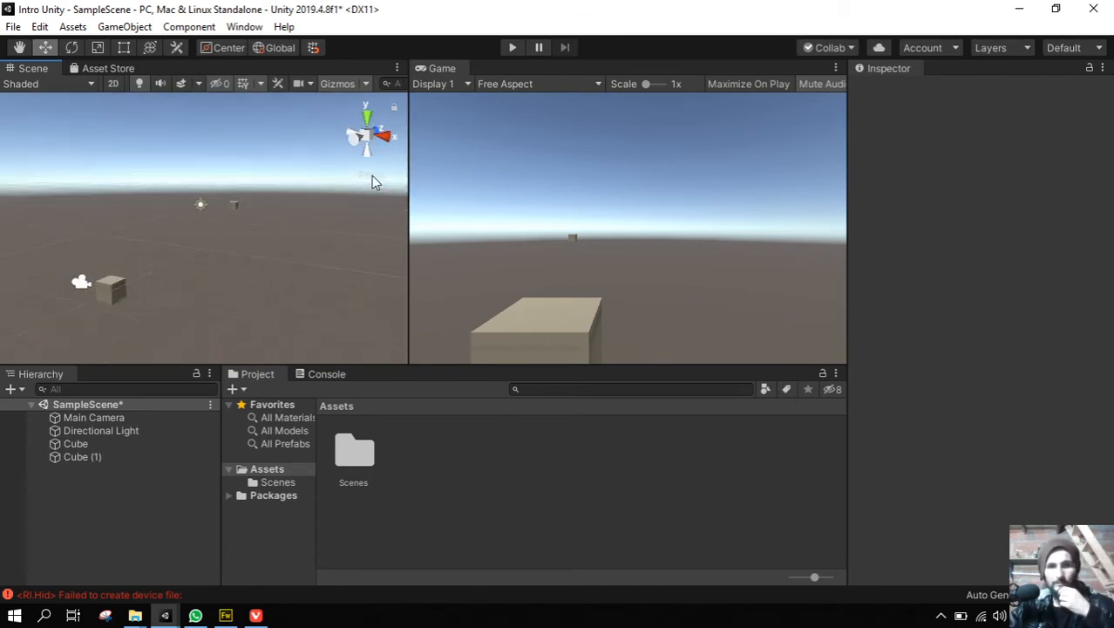
{"action": "left_click", "coordinate": [367, 178]}
{"action": "left_click", "coordinate": [367, 179]}
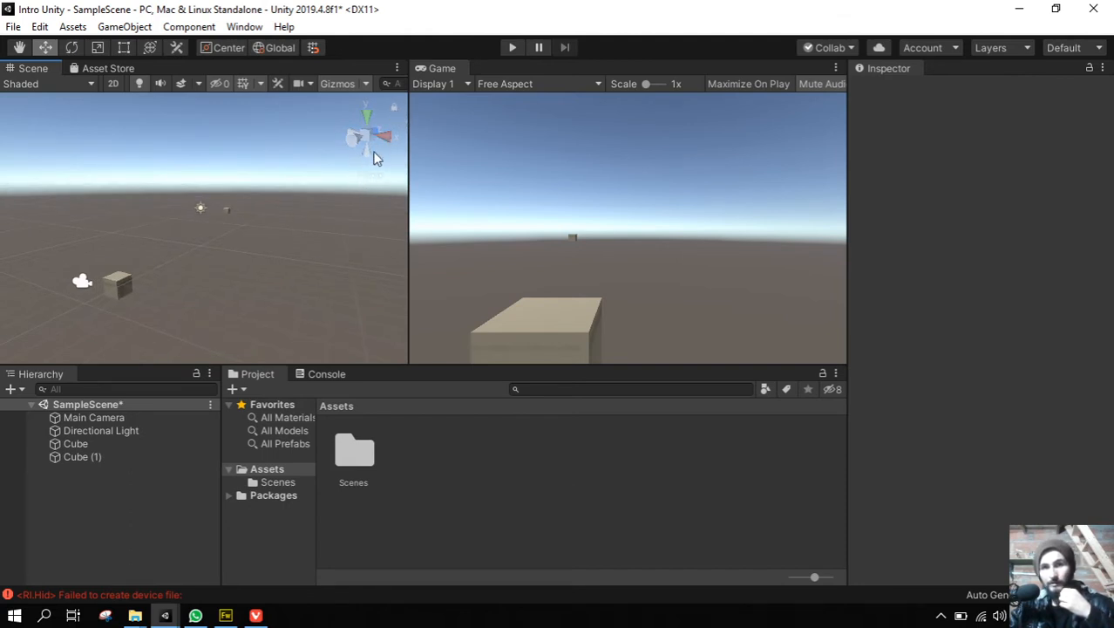
{"action": "middle_click_drag", "start_coordinate": [227, 210], "coordinate": [198, 242]}
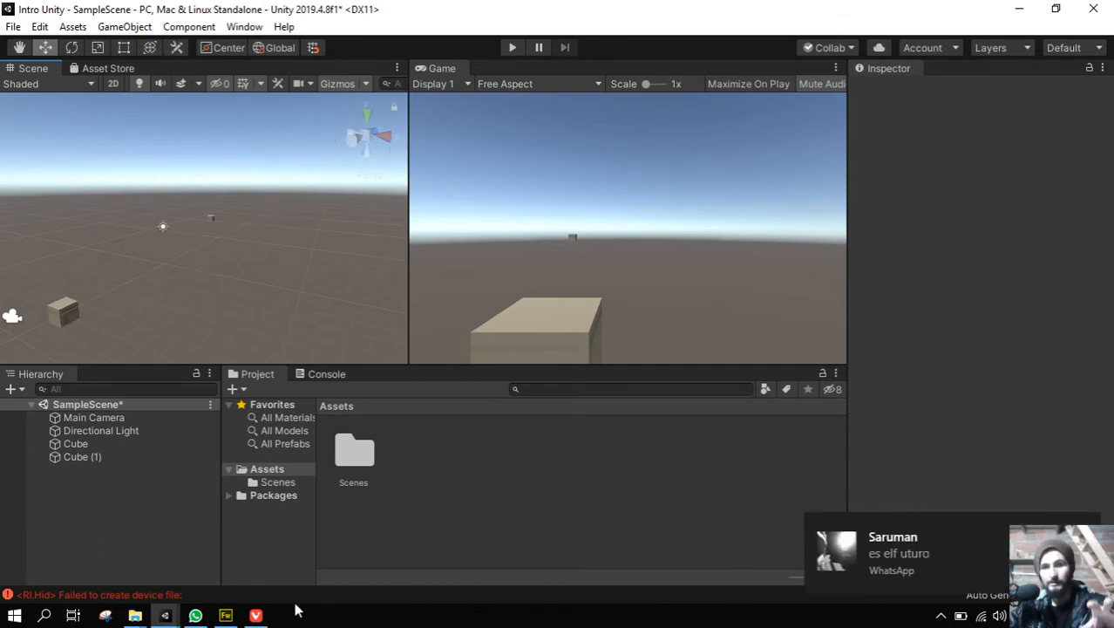
Close the WhatsApp application running in the background.
{"action": "right_click", "coordinate": [195, 615]}
{"action": "left_click", "coordinate": [208, 582]}
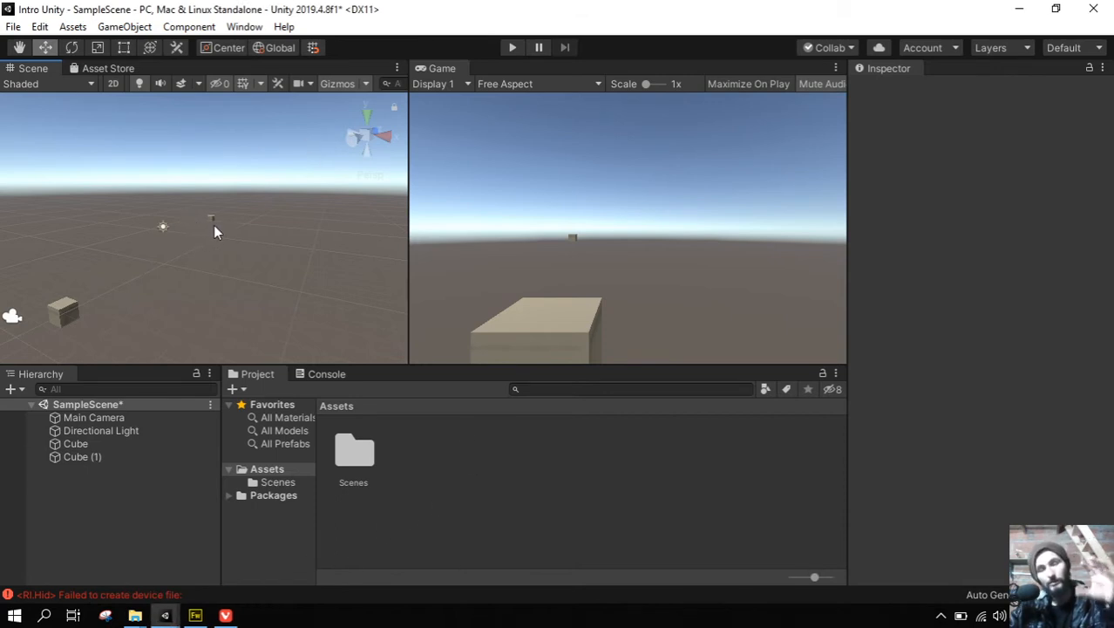
Pan and orbit the Scene view around the cubes, try panning with the Hand tool, and reactivate the Move tool.
{"action": "middle_click_drag", "start_coordinate": [129, 256], "coordinate": [200, 253]}
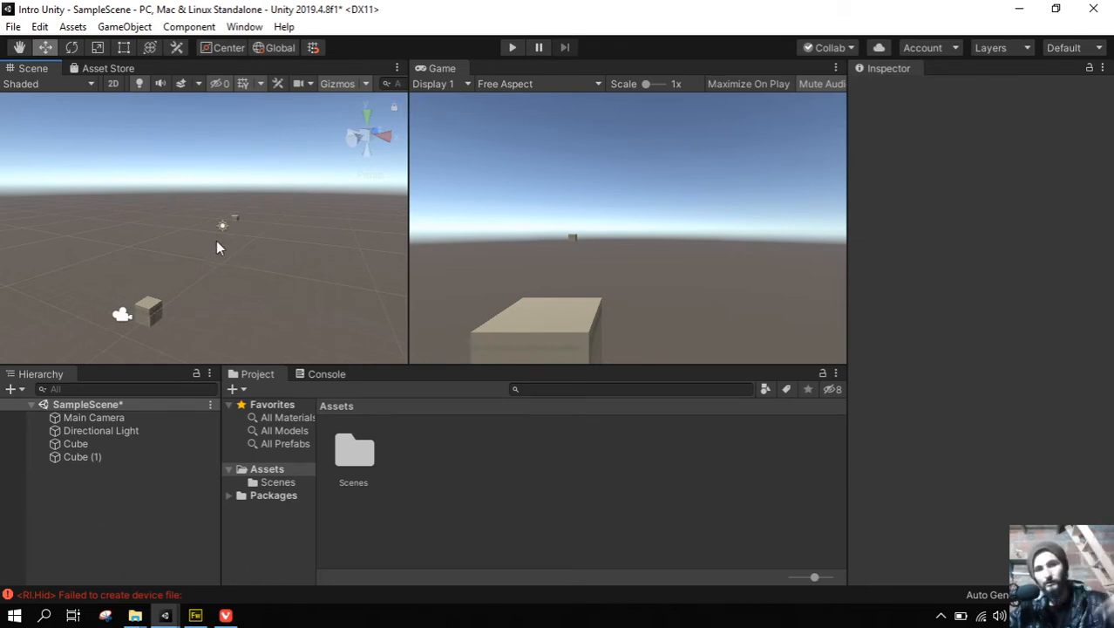
{"action": "middle_click_drag", "start_coordinate": [217, 244], "coordinate": [262, 245]}
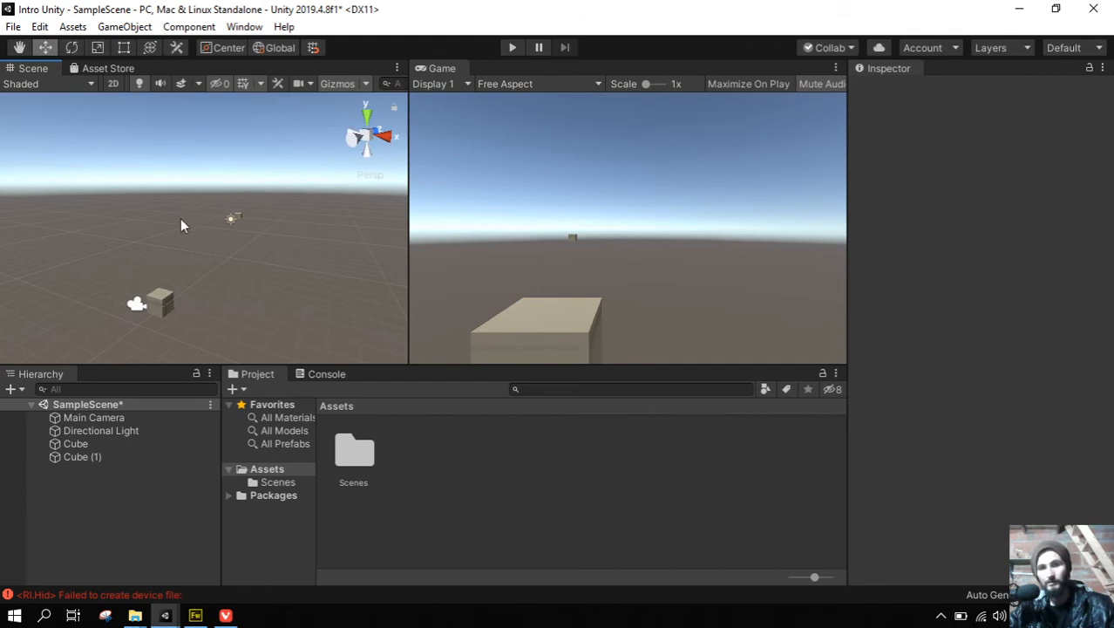
{"action": "left_click_drag", "start_coordinate": [183, 238], "coordinate": [136, 219], "text": "alt"}
{"action": "middle_click_drag", "start_coordinate": [182, 243], "coordinate": [163, 243]}
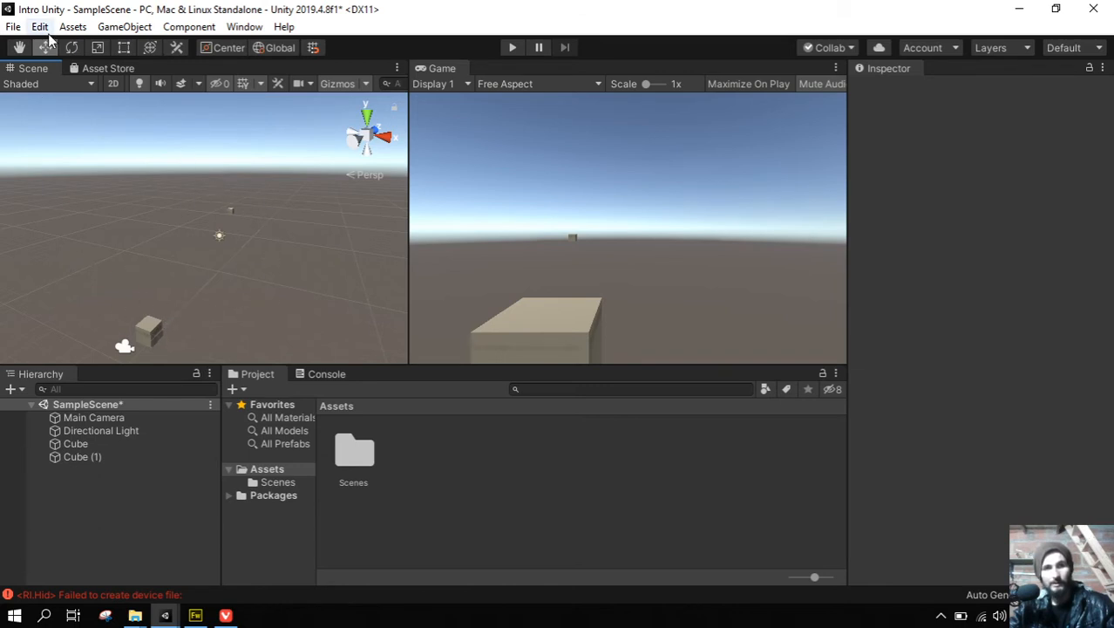
{"action": "left_click", "coordinate": [21, 48]}
{"action": "left_click_drag", "start_coordinate": [93, 131], "coordinate": [74, 113]}
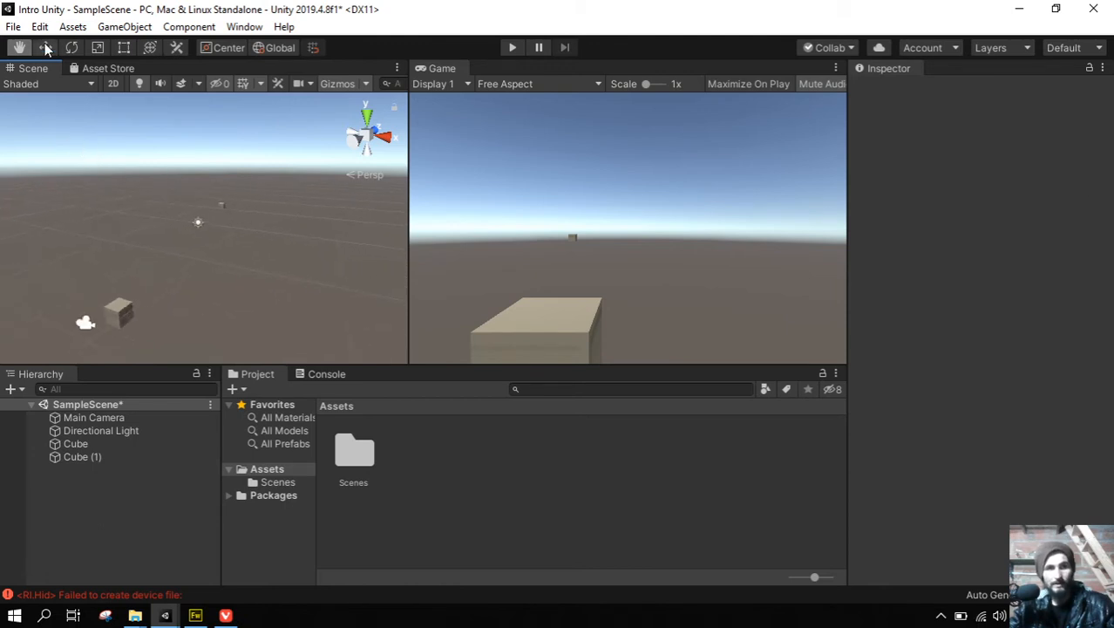
{"action": "left_click", "coordinate": [45, 47]}
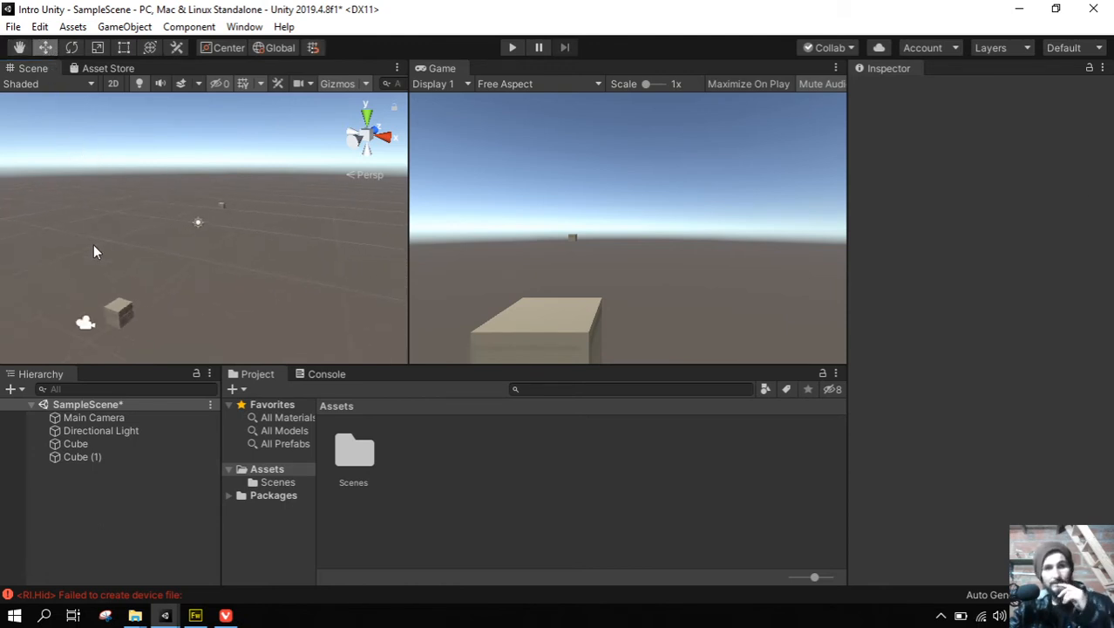
Move the cube nearest the camera along its individual axes to about X 2.23, Y 4.31, Z -3.69.
{"action": "left_click", "coordinate": [126, 312]}
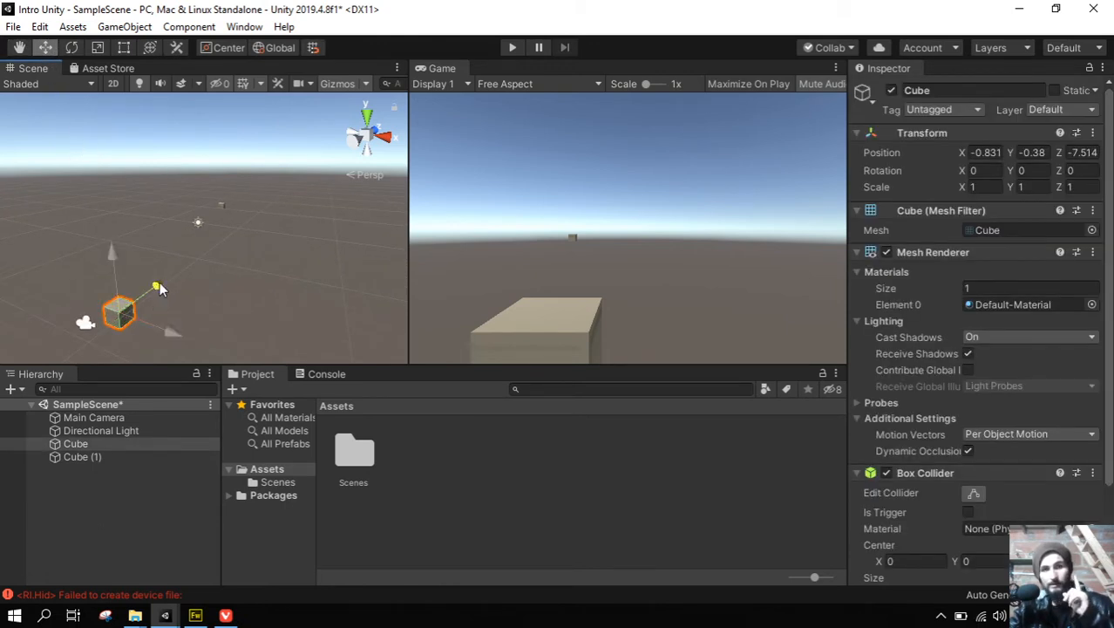
{"action": "mouse_move", "coordinate": [163, 292]}
{"action": "left_mouse_down"}
{"action": "mouse_move", "coordinate": [199, 268]}
{"action": "mouse_move", "coordinate": [215, 284]}
{"action": "mouse_move", "coordinate": [172, 291]}
{"action": "left_mouse_up"}
{"action": "left_click_drag", "start_coordinate": [117, 212], "coordinate": [115, 150]}
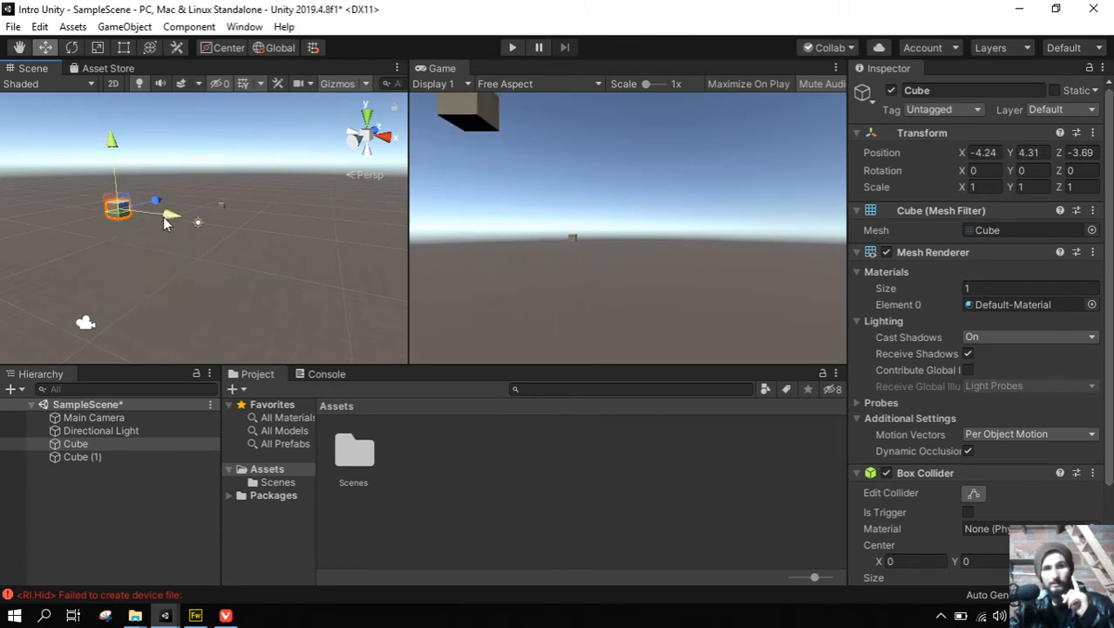
{"action": "left_click_drag", "start_coordinate": [163, 221], "coordinate": [253, 224]}
Move the cube with the two-axis plane handles to about X 2.304, Y 4.505, Z -4.093.
{"action": "scroll", "coordinate": [262, 242], "scroll_direction": "up", "scroll_amount": 5}
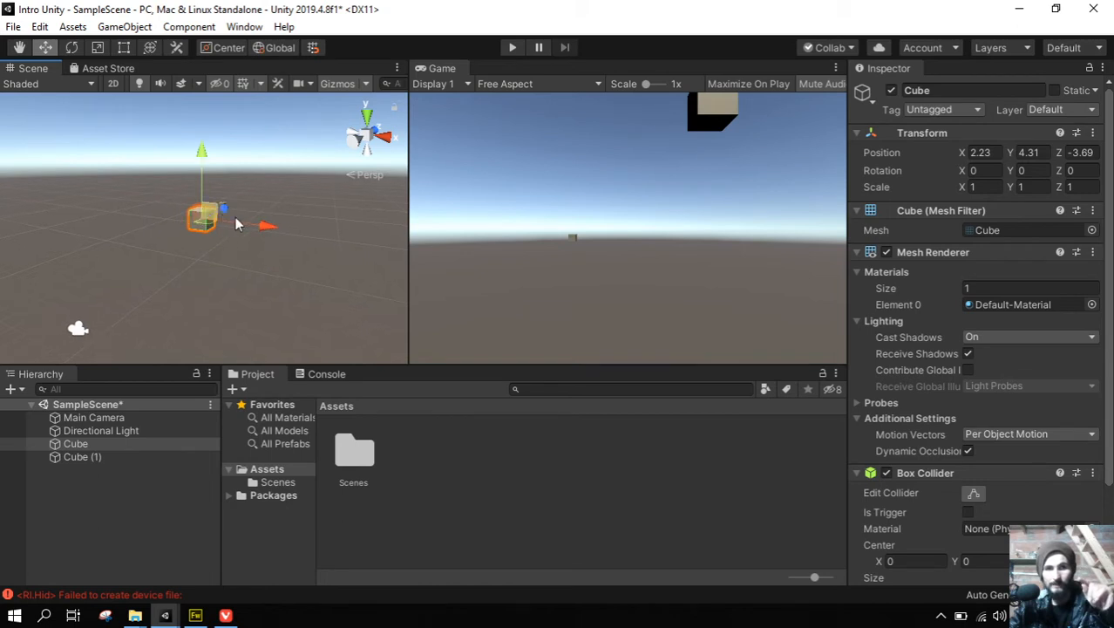
{"action": "scroll", "coordinate": [259, 196], "scroll_direction": "up", "scroll_amount": 3}
{"action": "scroll", "coordinate": [255, 187], "scroll_direction": "down", "scroll_amount": 3}
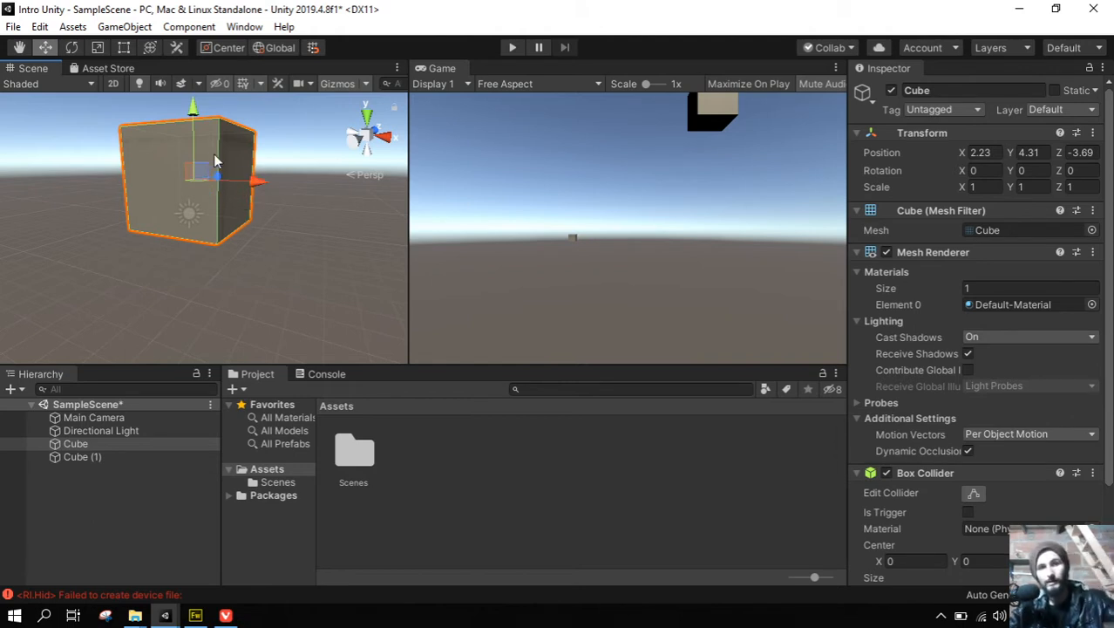
{"action": "middle_click_drag", "start_coordinate": [214, 153], "coordinate": [229, 315]}
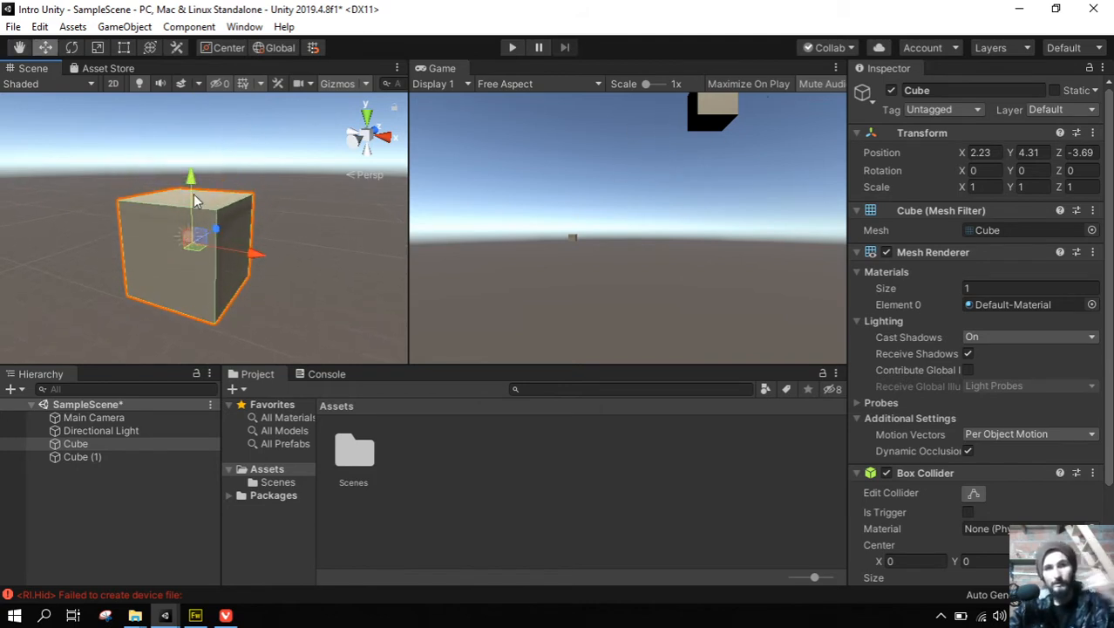
{"action": "left_click_drag", "start_coordinate": [217, 225], "coordinate": [163, 173]}
{"action": "mouse_move", "coordinate": [217, 243]}
{"action": "left_mouse_down"}
{"action": "mouse_move", "coordinate": [144, 232]}
{"action": "mouse_move", "coordinate": [218, 238]}
{"action": "left_mouse_up"}
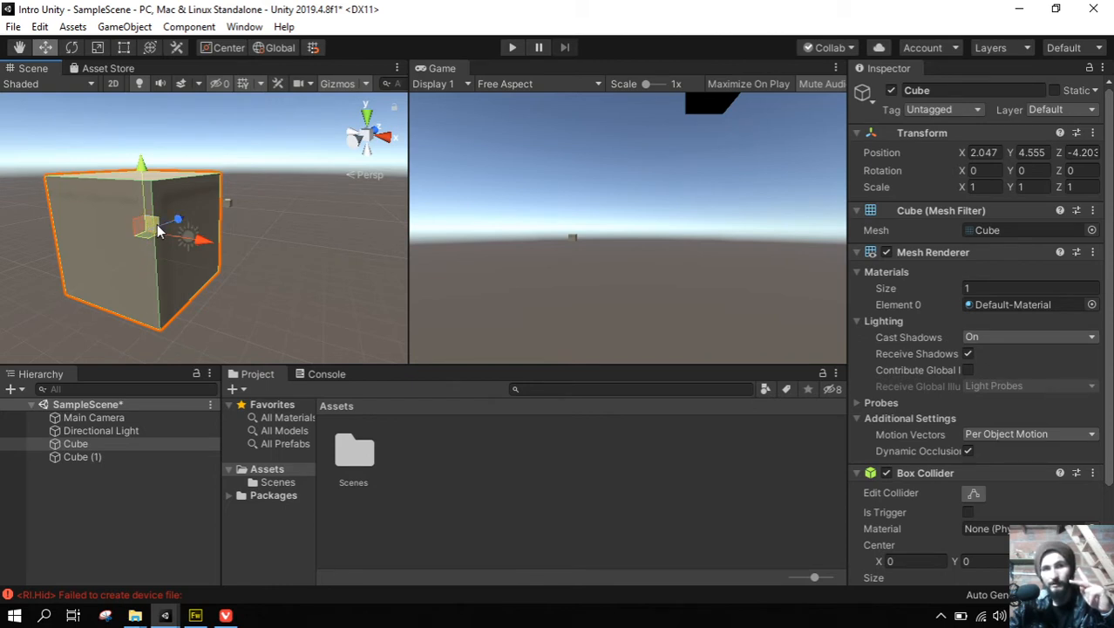
{"action": "mouse_move", "coordinate": [157, 230]}
{"action": "left_mouse_down"}
{"action": "mouse_move", "coordinate": [161, 204]}
{"action": "mouse_move", "coordinate": [210, 199]}
{"action": "mouse_move", "coordinate": [223, 277]}
{"action": "mouse_move", "coordinate": [208, 171]}
{"action": "mouse_move", "coordinate": [215, 259]}
{"action": "mouse_move", "coordinate": [161, 214]}
{"action": "left_mouse_up"}
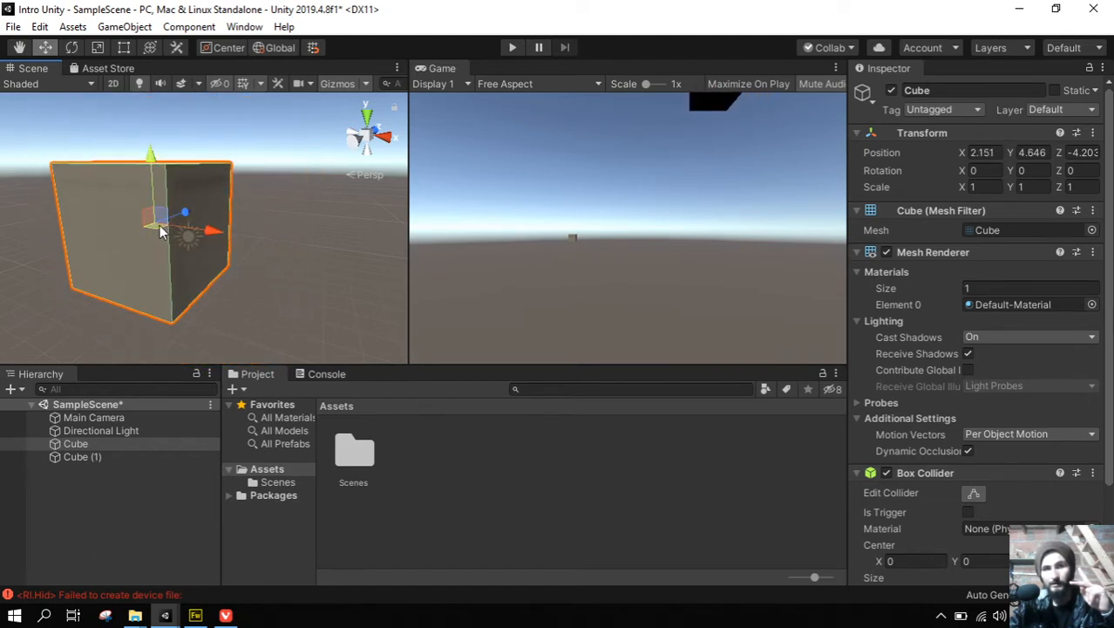
{"action": "mouse_move", "coordinate": [159, 237]}
{"action": "left_mouse_down"}
{"action": "mouse_move", "coordinate": [178, 215]}
{"action": "mouse_move", "coordinate": [100, 187]}
{"action": "mouse_move", "coordinate": [125, 256]}
{"action": "mouse_move", "coordinate": [237, 228]}
{"action": "mouse_move", "coordinate": [155, 244]}
{"action": "mouse_move", "coordinate": [161, 228]}
{"action": "left_mouse_up"}
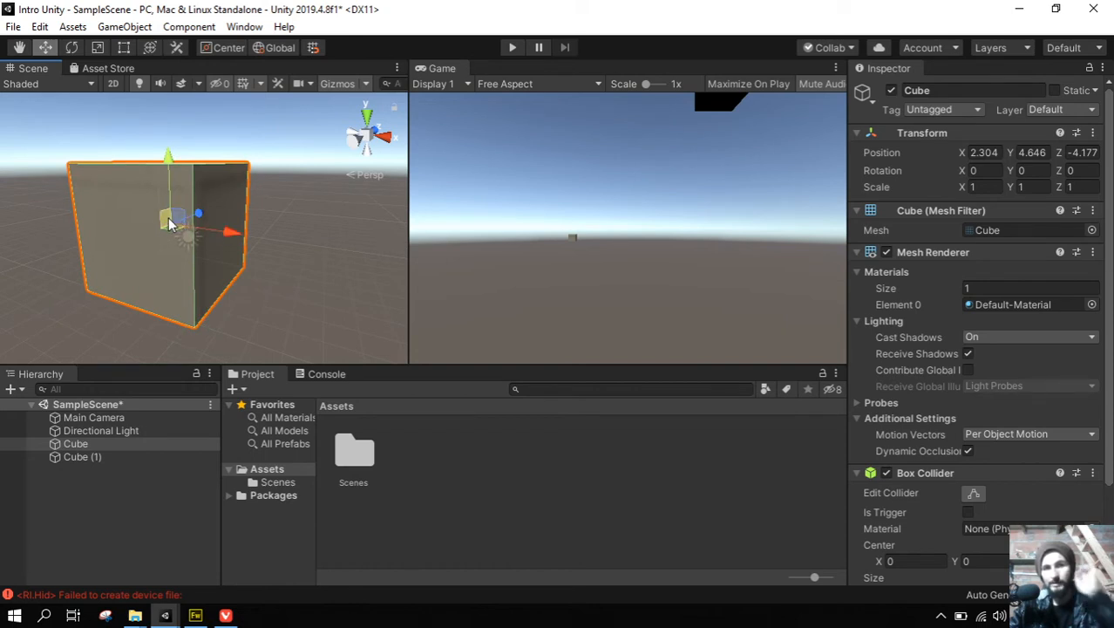
{"action": "left_click_drag", "start_coordinate": [173, 220], "coordinate": [211, 247]}
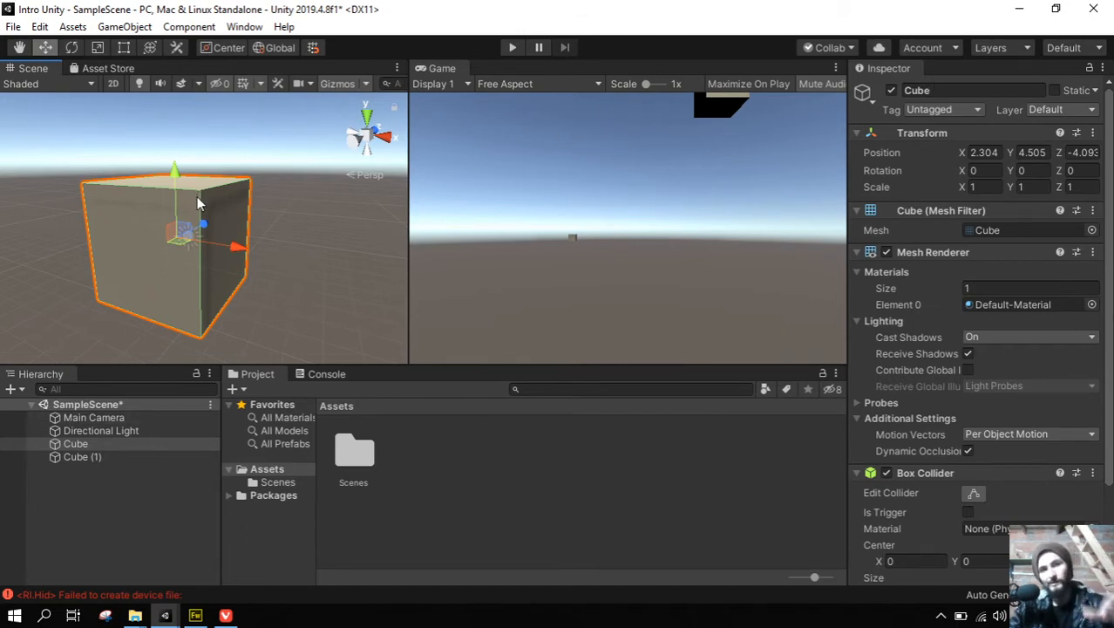
Select the Main Camera, Directional Light, Cube and Cube (1) in turn in the Hierarchy to examine each object's properties.
{"action": "left_click", "coordinate": [54, 374]}
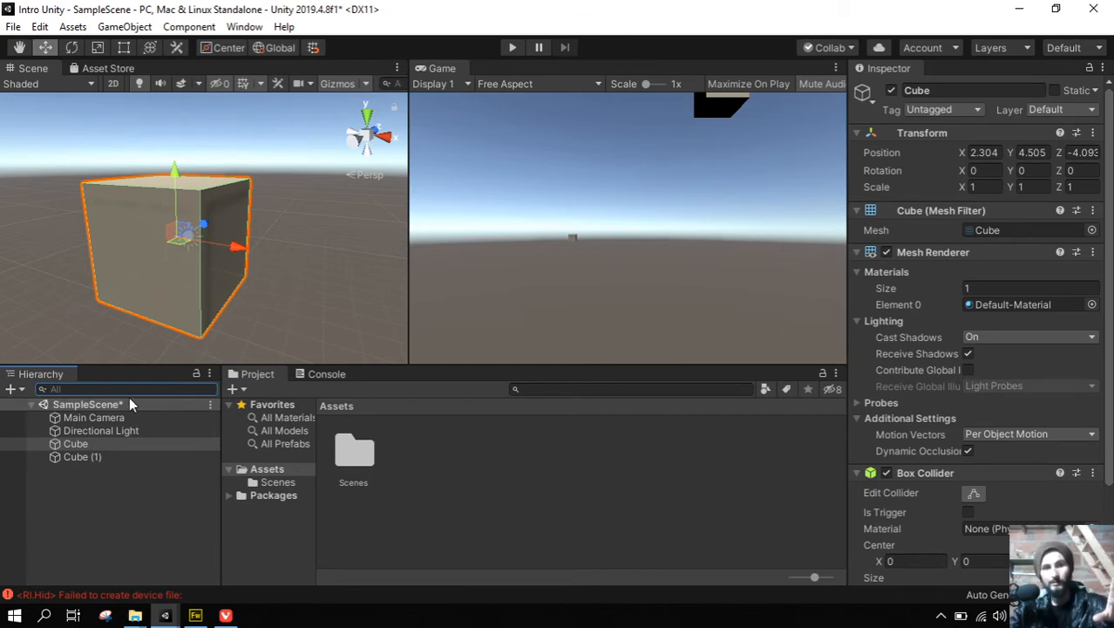
{"action": "left_click", "coordinate": [93, 417]}
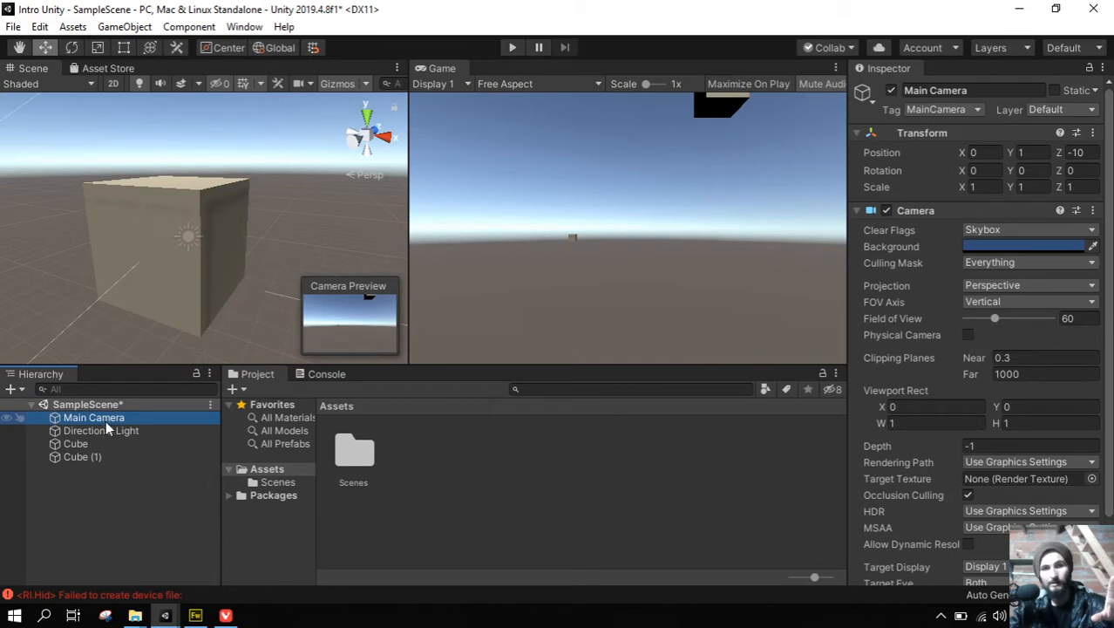
{"action": "left_click", "coordinate": [116, 428]}
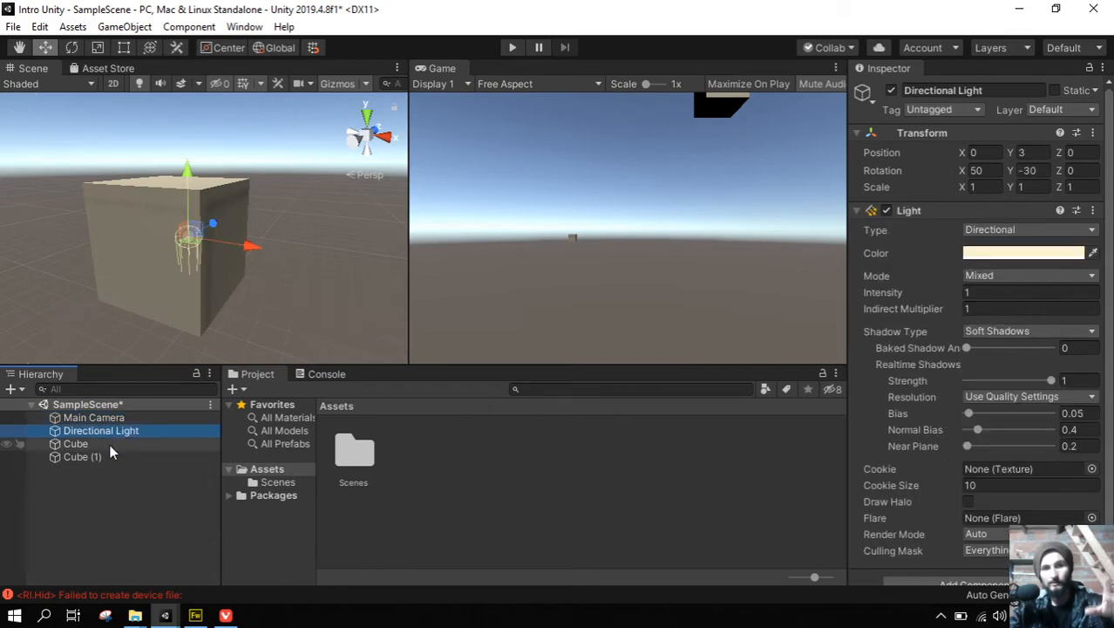
{"action": "left_click", "coordinate": [108, 443]}
{"action": "left_click", "coordinate": [102, 457]}
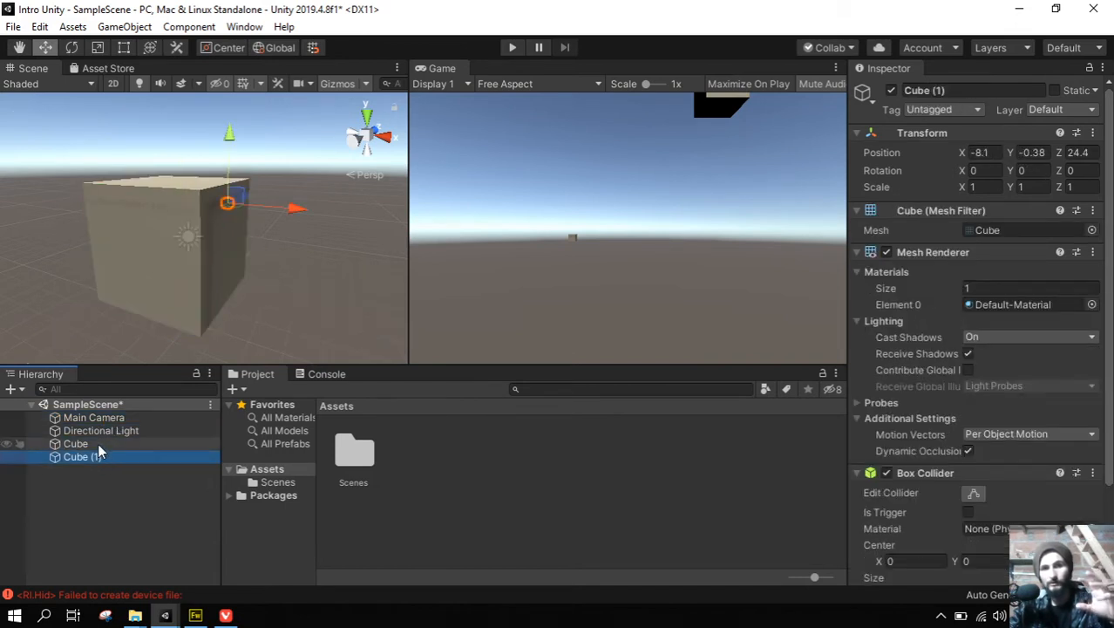
{"action": "left_click", "coordinate": [97, 443]}
{"action": "left_click", "coordinate": [99, 457]}
Select the cubes and the Directional Light from both the Hierarchy and the Scene view to compare how their selections correspond.
{"action": "left_click_drag", "start_coordinate": [197, 239], "coordinate": [289, 303], "text": "alt"}
{"action": "scroll", "coordinate": [164, 267], "scroll_direction": "down", "scroll_amount": 5}
{"action": "middle_click_drag", "start_coordinate": [162, 255], "coordinate": [179, 244]}
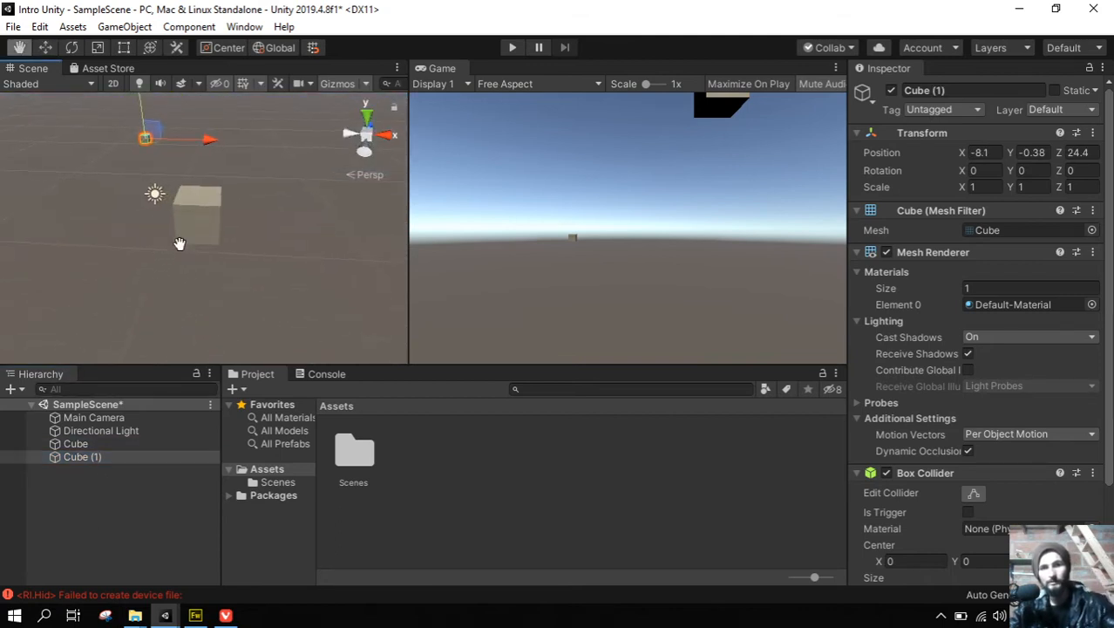
{"action": "left_click", "coordinate": [76, 444]}
{"action": "left_click", "coordinate": [103, 456]}
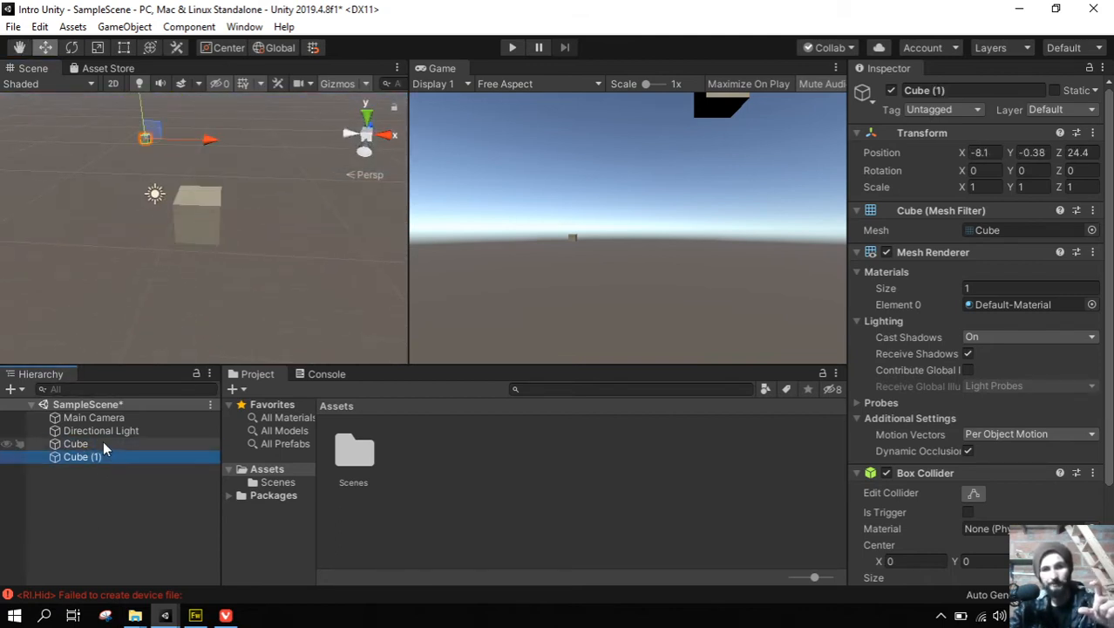
{"action": "left_click", "coordinate": [100, 443]}
{"action": "left_click", "coordinate": [146, 138]}
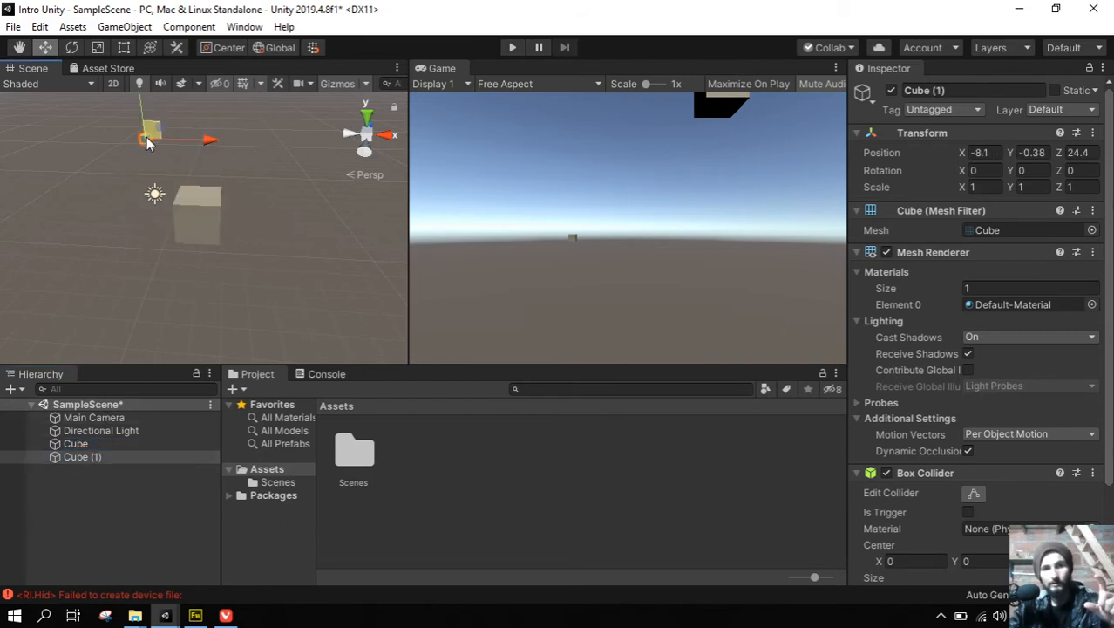
{"action": "left_click", "coordinate": [153, 195]}
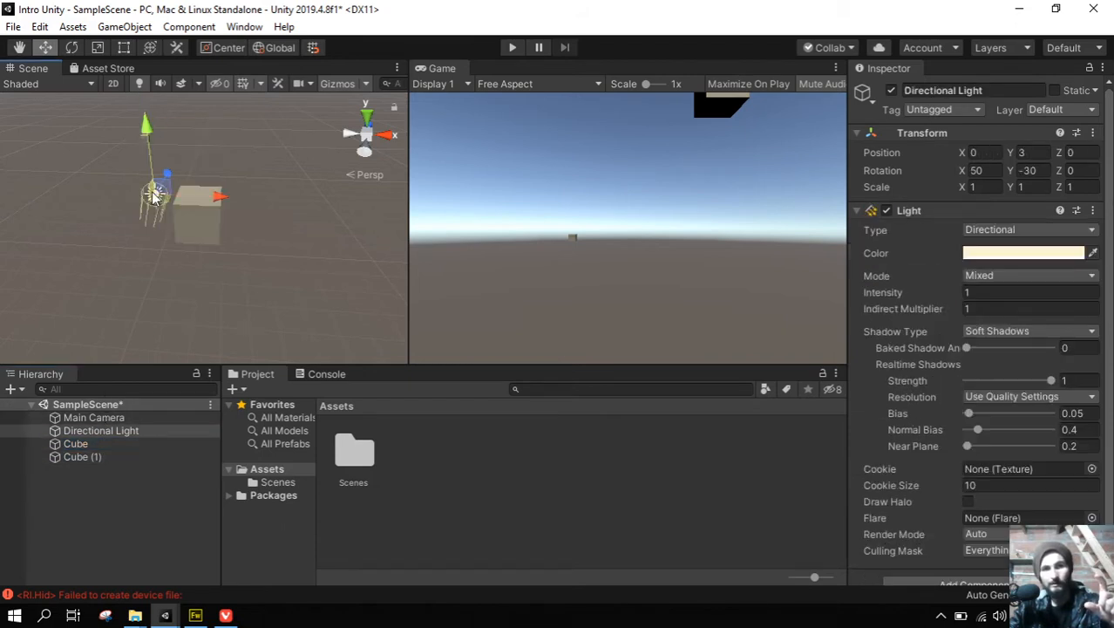
{"action": "left_click", "coordinate": [85, 430]}
{"action": "left_click", "coordinate": [86, 444]}
{"action": "left_click", "coordinate": [86, 456]}
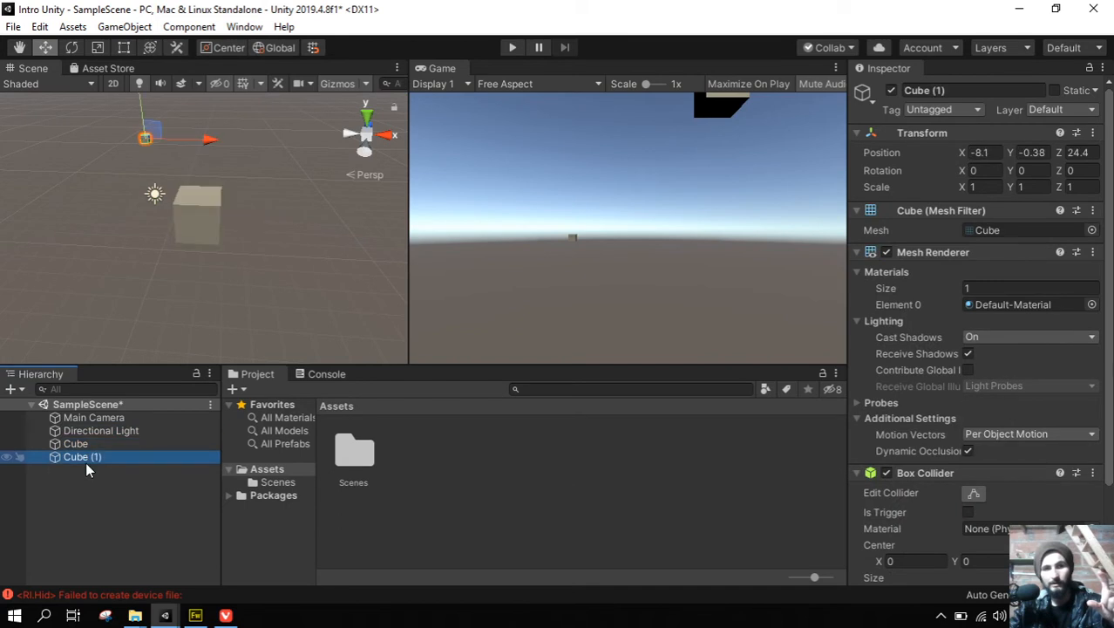
Select the Main Camera in the Hierarchy and frame it in the Scene view.
{"action": "left_click", "coordinate": [83, 417]}
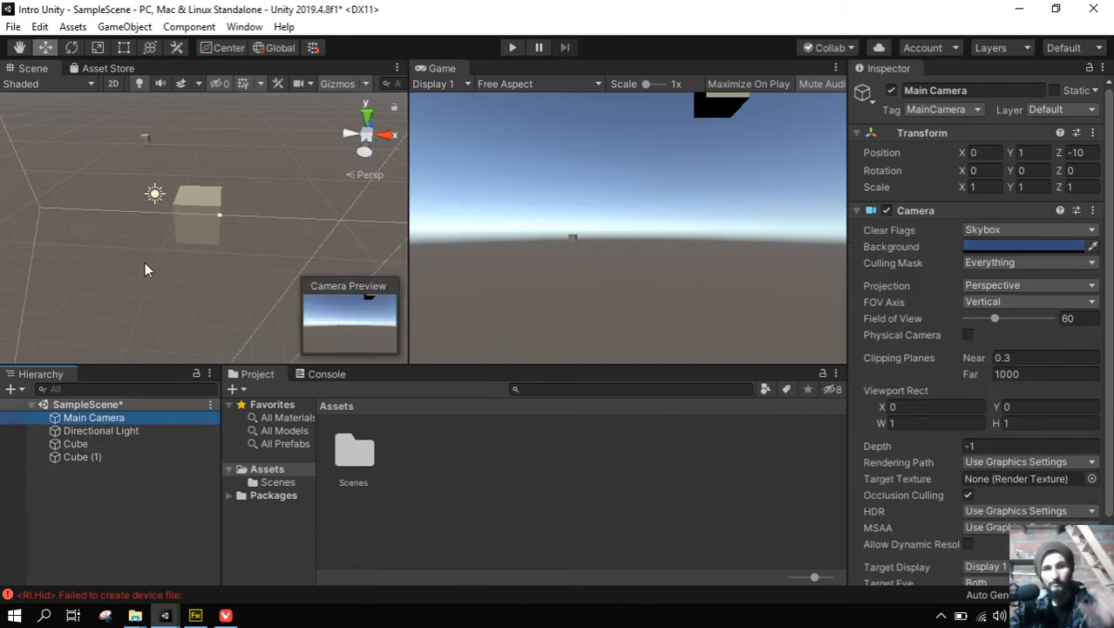
{"action": "middle_click", "coordinate": [194, 213]}
{"action": "scroll", "coordinate": [230, 178], "scroll_direction": "up", "scroll_amount": 6}
{"action": "middle_click_drag", "start_coordinate": [229, 177], "coordinate": [62, 353]}
{"action": "scroll", "coordinate": [62, 353], "scroll_direction": "down", "scroll_amount": 3}
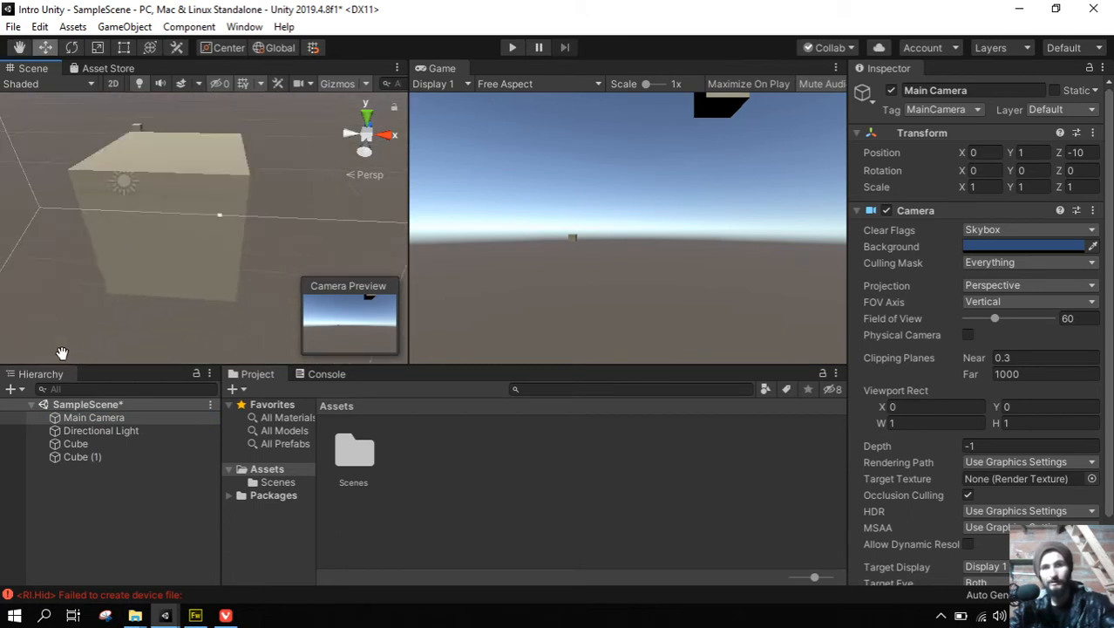
{"action": "scroll", "coordinate": [62, 353], "scroll_direction": "down", "scroll_amount": 2}
{"action": "middle_click_drag", "start_coordinate": [204, 207], "coordinate": [142, 192]}
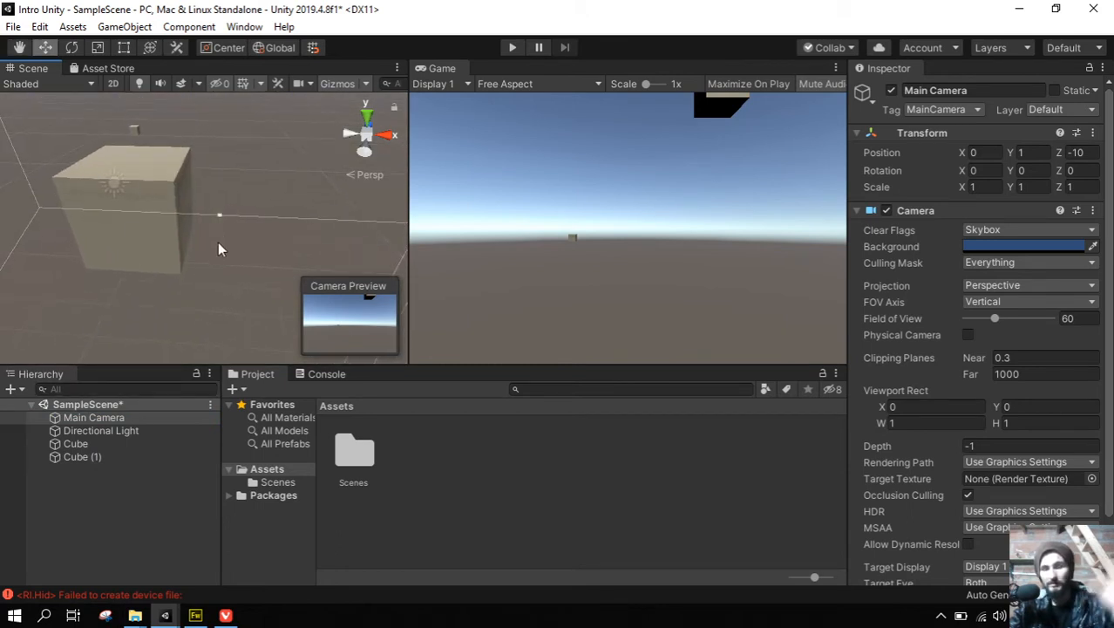
{"action": "left_click", "coordinate": [63, 421]}
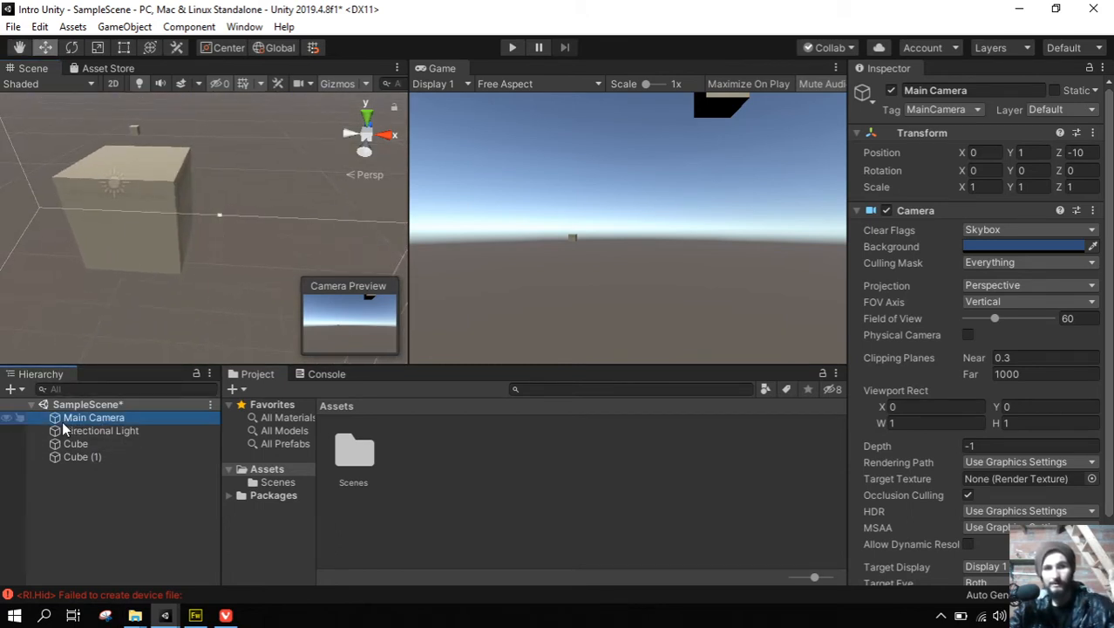
{"action": "double_click", "coordinate": [59, 420]}
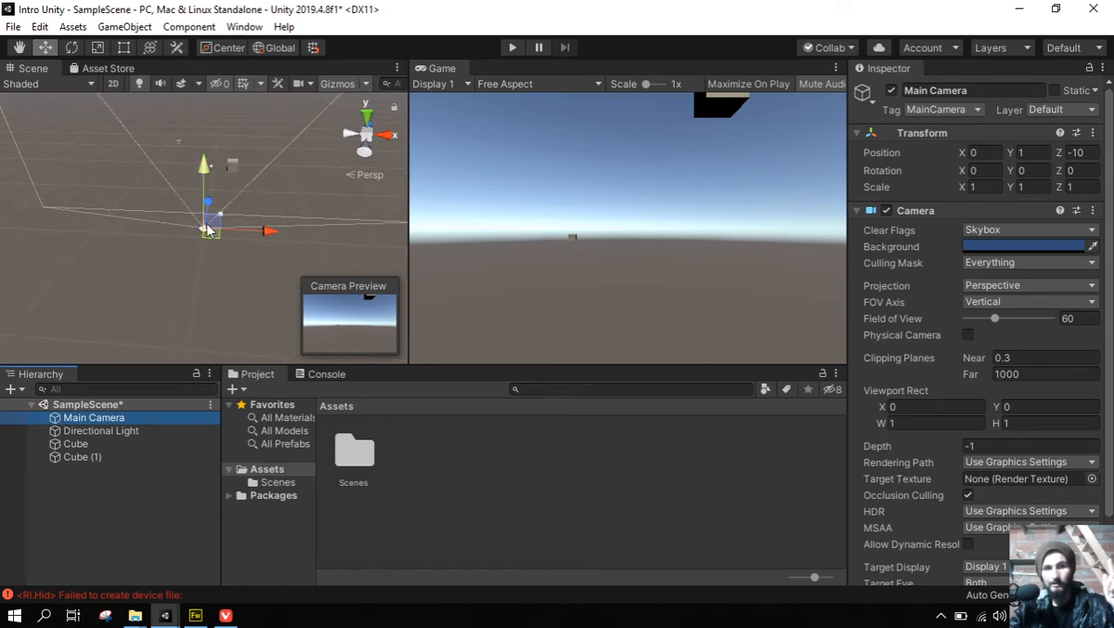
Frame Cube (1), Cube and the Directional Light in turn in the Scene view from the Hierarchy.
{"action": "double_click", "coordinate": [83, 455]}
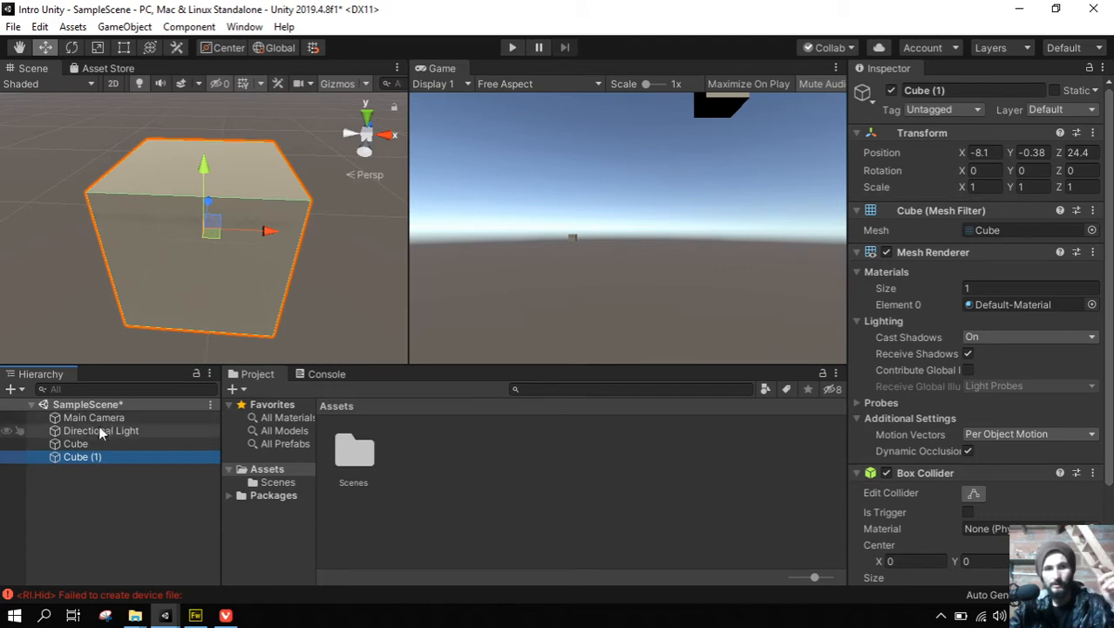
{"action": "double_click", "coordinate": [75, 444]}
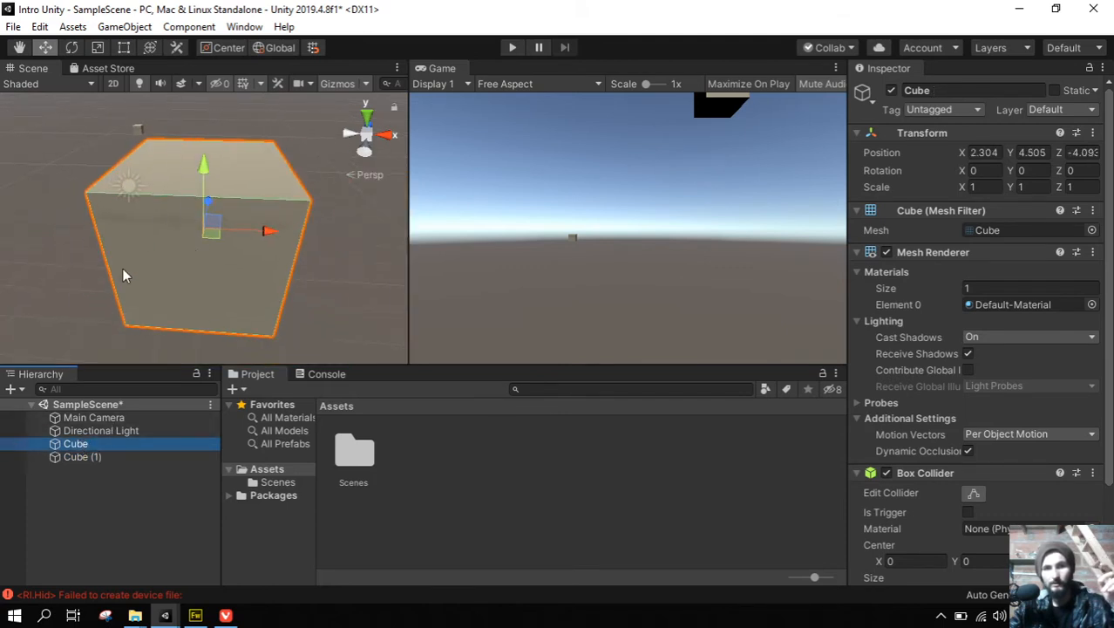
{"action": "left_click", "coordinate": [97, 454]}
{"action": "left_click", "coordinate": [94, 419]}
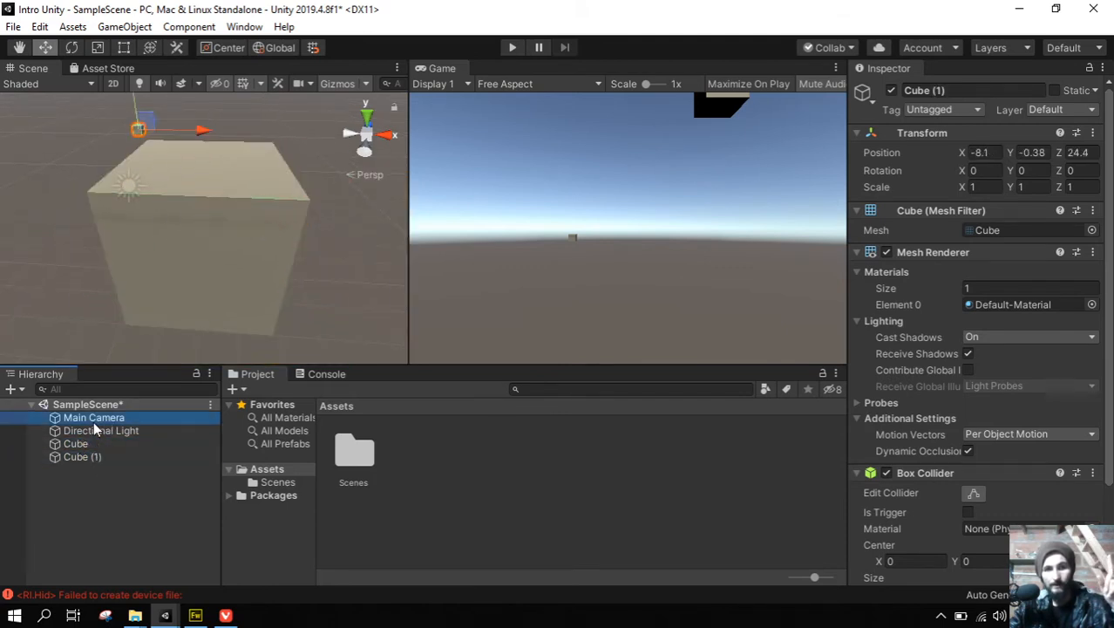
{"action": "double_click", "coordinate": [93, 430]}
{"action": "left_click", "coordinate": [91, 419]}
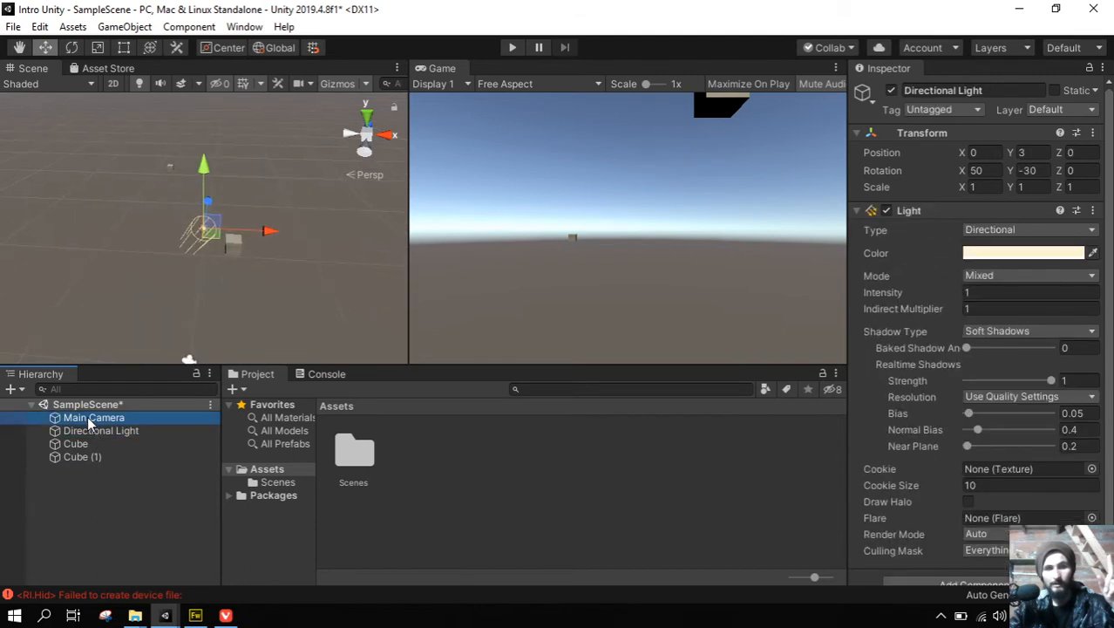
Select Cube (1) in the Hierarchy and focus the Scene view on it.
{"action": "left_click", "coordinate": [82, 456]}
{"action": "middle_click_drag", "start_coordinate": [261, 276], "coordinate": [286, 231]}
{"action": "key", "text": "f"}
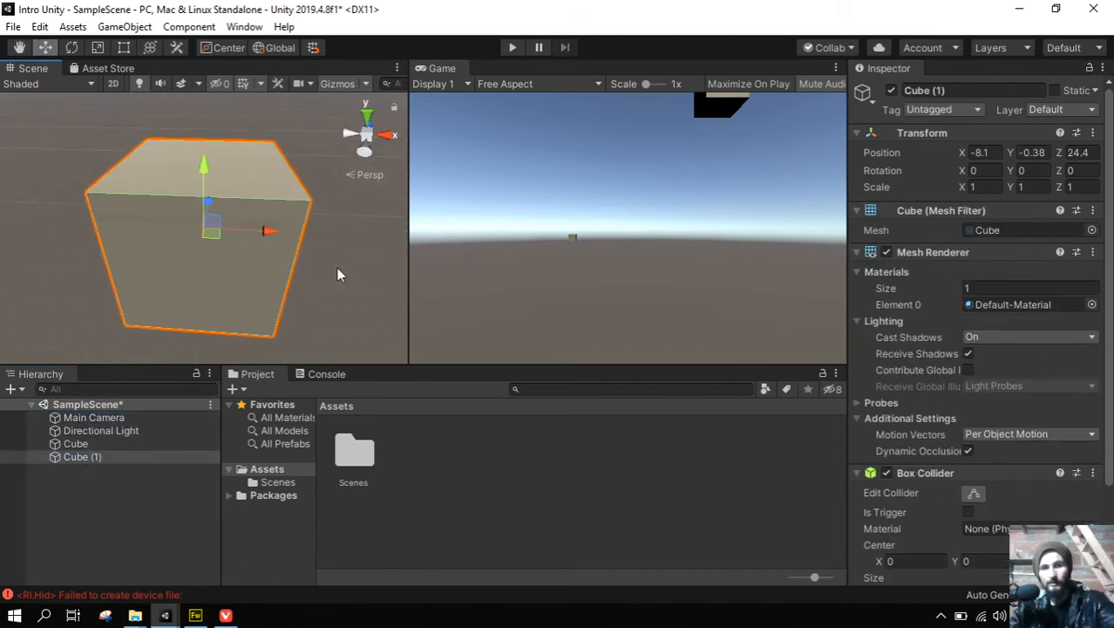
Select the Main Camera and examine where it sits relative to the cubes and the light in the Scene view.
{"action": "left_click", "coordinate": [96, 419]}
{"action": "scroll", "coordinate": [178, 315], "scroll_direction": "down", "scroll_amount": 5}
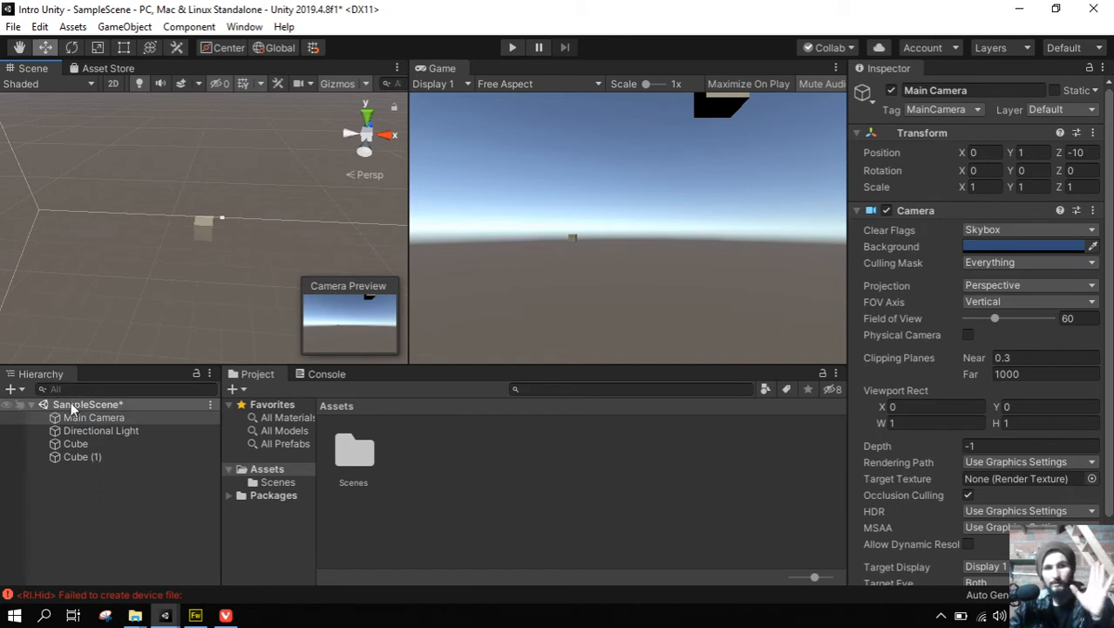
{"action": "scroll", "coordinate": [225, 221], "scroll_direction": "down", "scroll_amount": 3}
{"action": "middle_click_drag", "start_coordinate": [234, 284], "coordinate": [169, 144]}
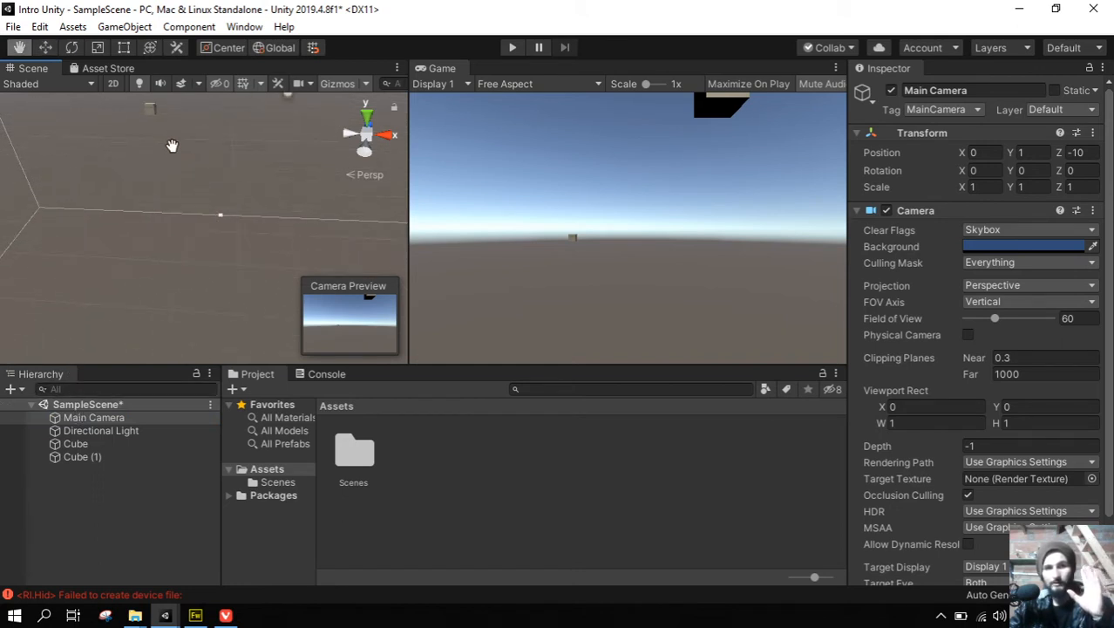
{"action": "scroll", "coordinate": [206, 178], "scroll_direction": "down", "scroll_amount": 4}
{"action": "middle_click_drag", "start_coordinate": [210, 184], "coordinate": [196, 216]}
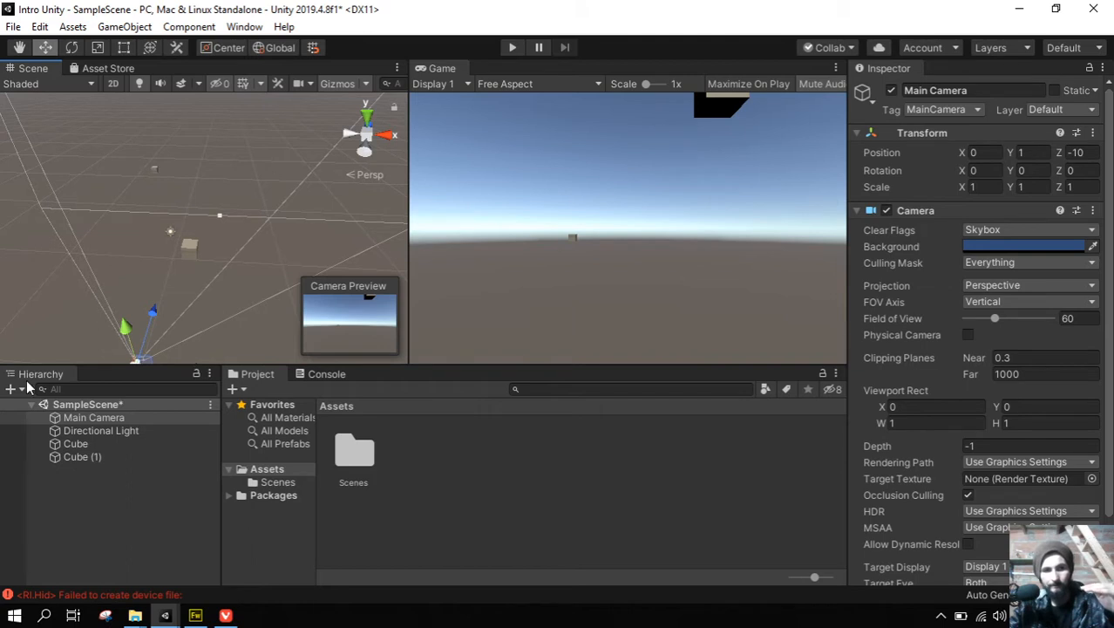
Make Cube (1) a child of Cube in the Hierarchy.
{"action": "left_click", "coordinate": [88, 445]}
{"action": "left_click", "coordinate": [86, 458]}
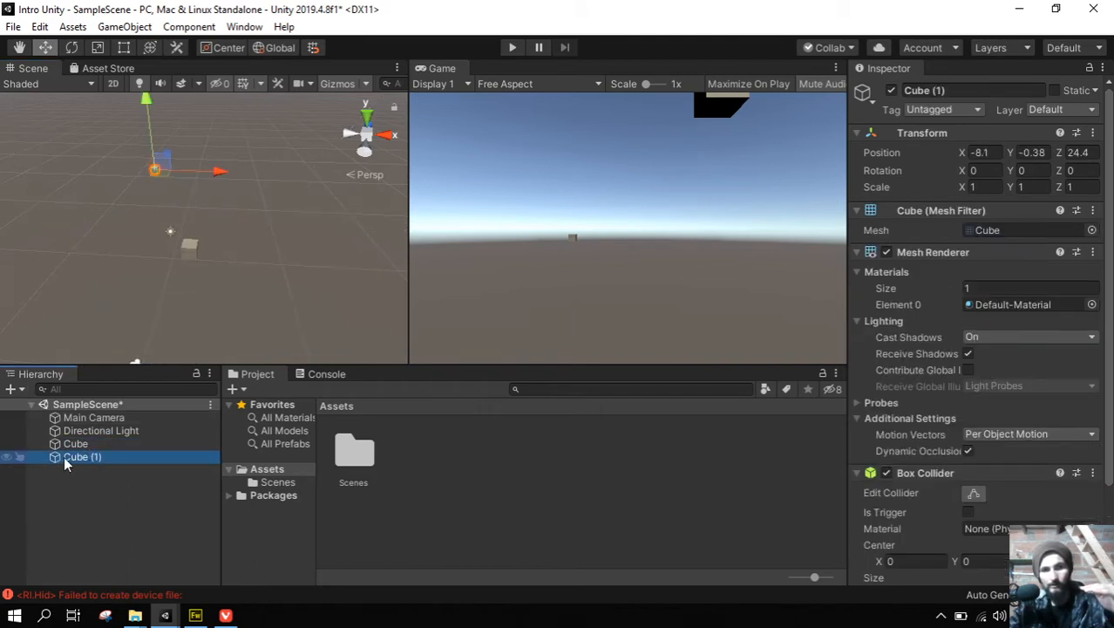
{"action": "mouse_move", "coordinate": [72, 458]}
{"action": "left_mouse_down"}
{"action": "mouse_move", "coordinate": [79, 442]}
{"action": "mouse_move", "coordinate": [67, 443]}
{"action": "left_mouse_up"}
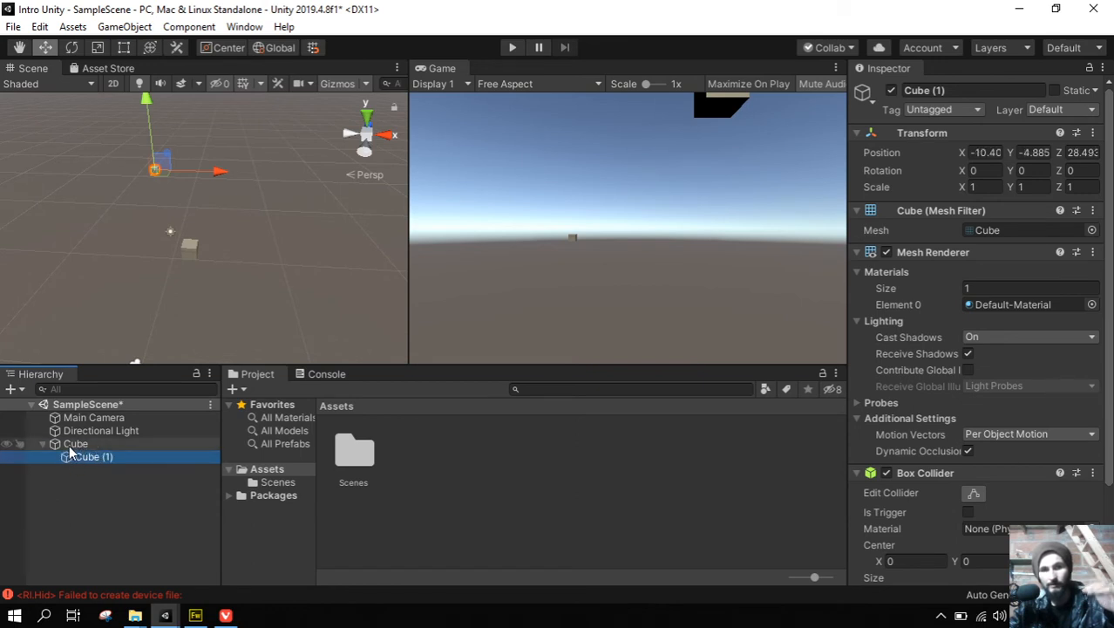
Collapse and expand Cube repeatedly in the Hierarchy to examine its nested child.
{"action": "left_click", "coordinate": [44, 443]}
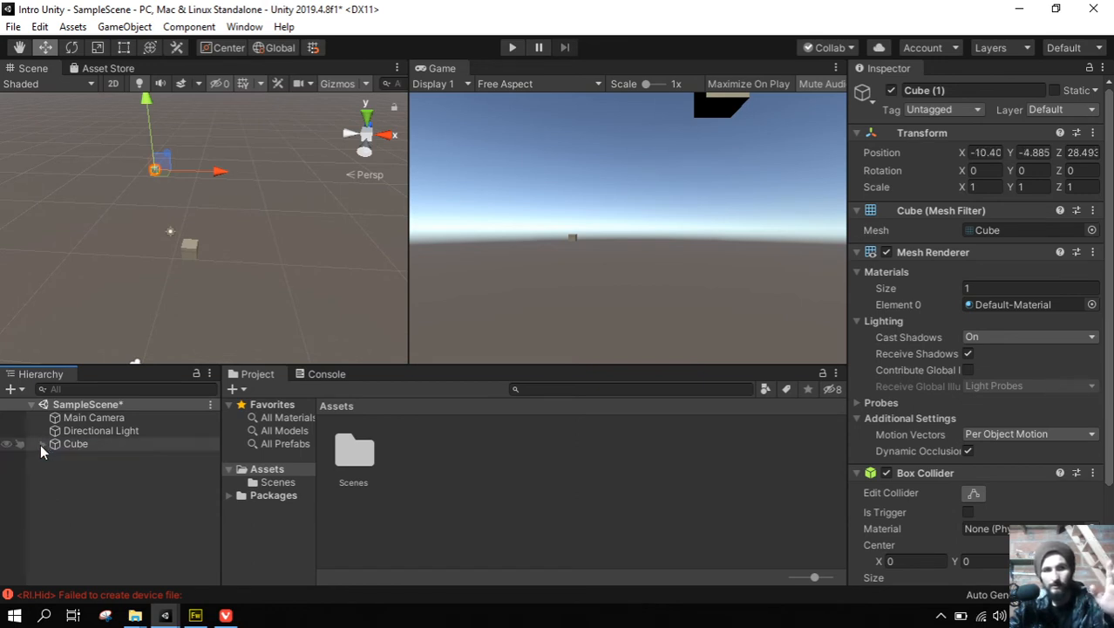
{"action": "left_click", "coordinate": [40, 446]}
{"action": "left_click", "coordinate": [40, 444]}
{"action": "left_click", "coordinate": [41, 444]}
{"action": "left_click", "coordinate": [41, 445]}
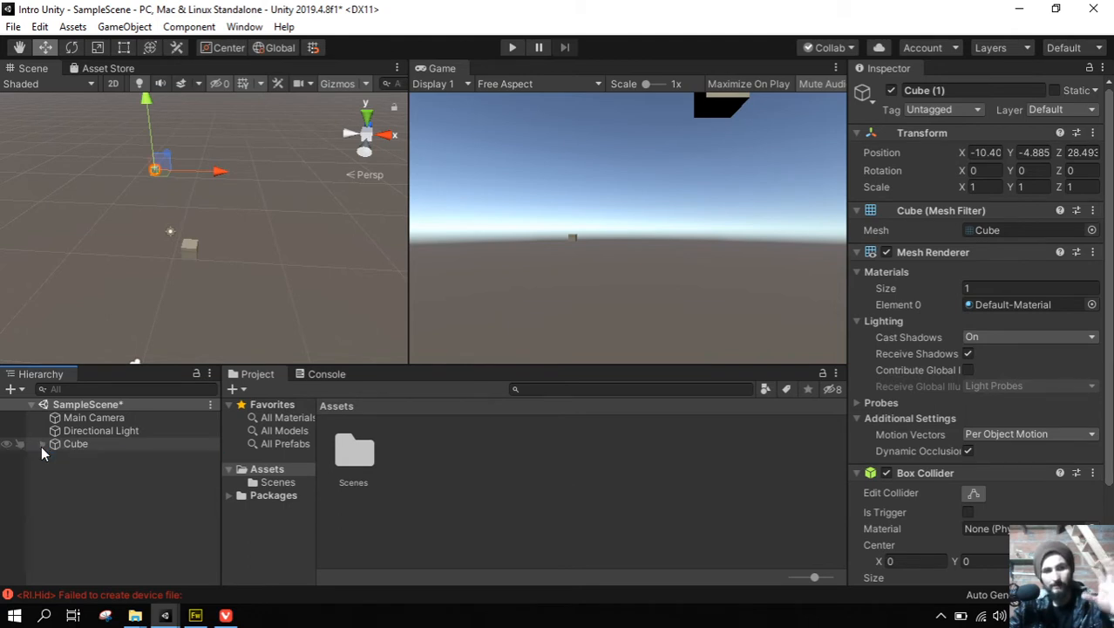
{"action": "left_click", "coordinate": [41, 445]}
{"action": "left_click", "coordinate": [41, 445]}
{"action": "left_click", "coordinate": [41, 444]}
{"action": "left_click", "coordinate": [41, 444]}
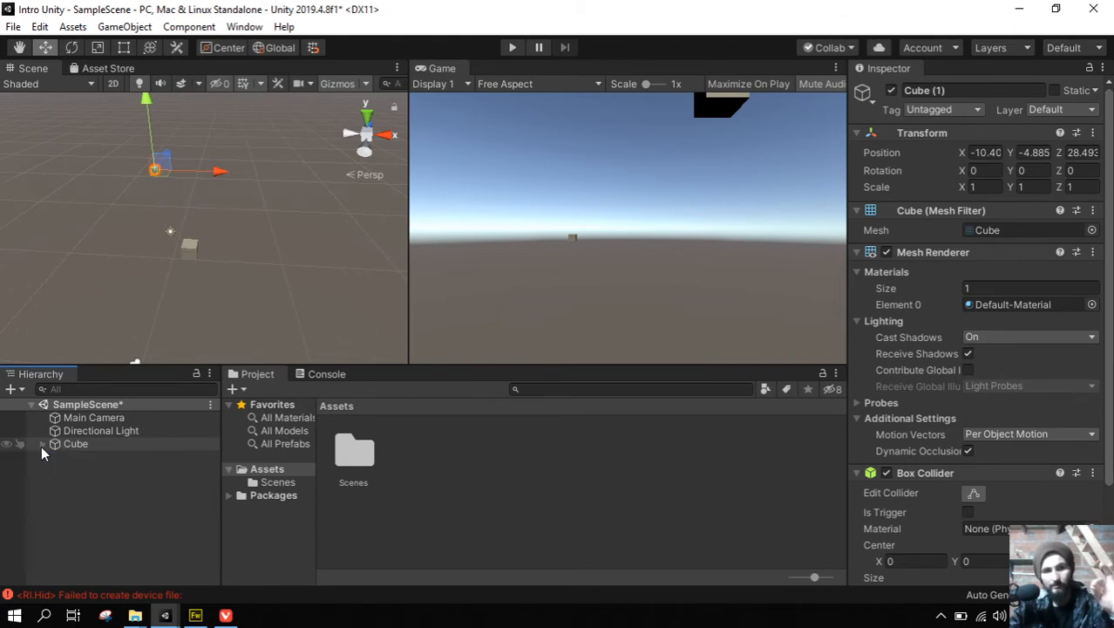
{"action": "left_click", "coordinate": [41, 445]}
{"action": "left_click", "coordinate": [41, 444]}
{"action": "left_click", "coordinate": [41, 444]}
{"action": "left_click", "coordinate": [41, 445]}
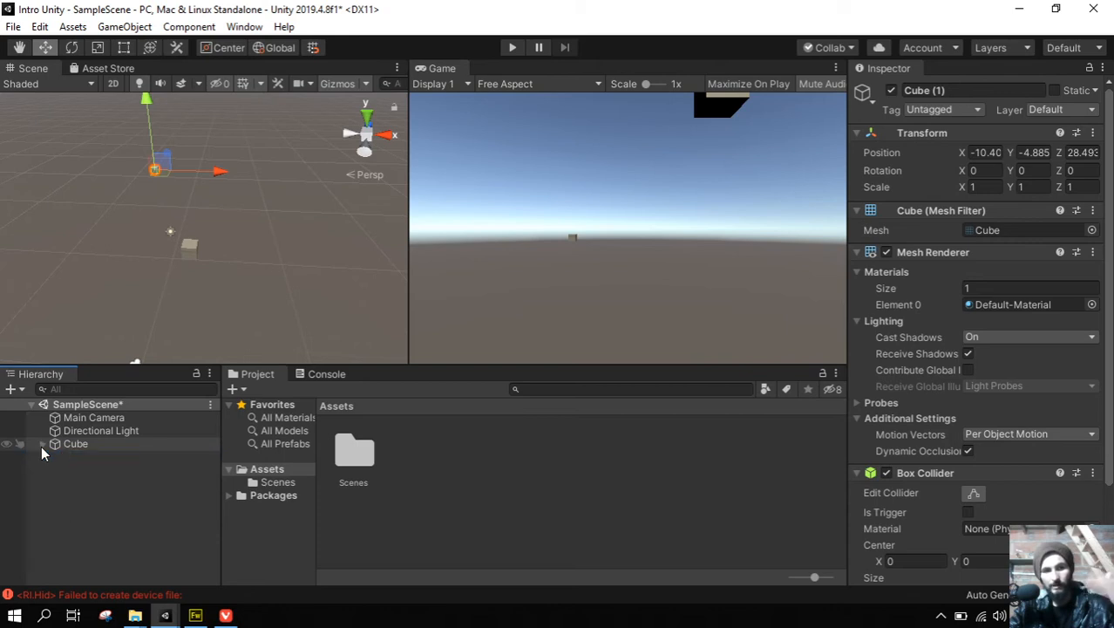
{"action": "left_click", "coordinate": [41, 445]}
Move the parent Cube together with its child to about X 4.16, Y 4.505, Z -2.34.
{"action": "left_click", "coordinate": [79, 444]}
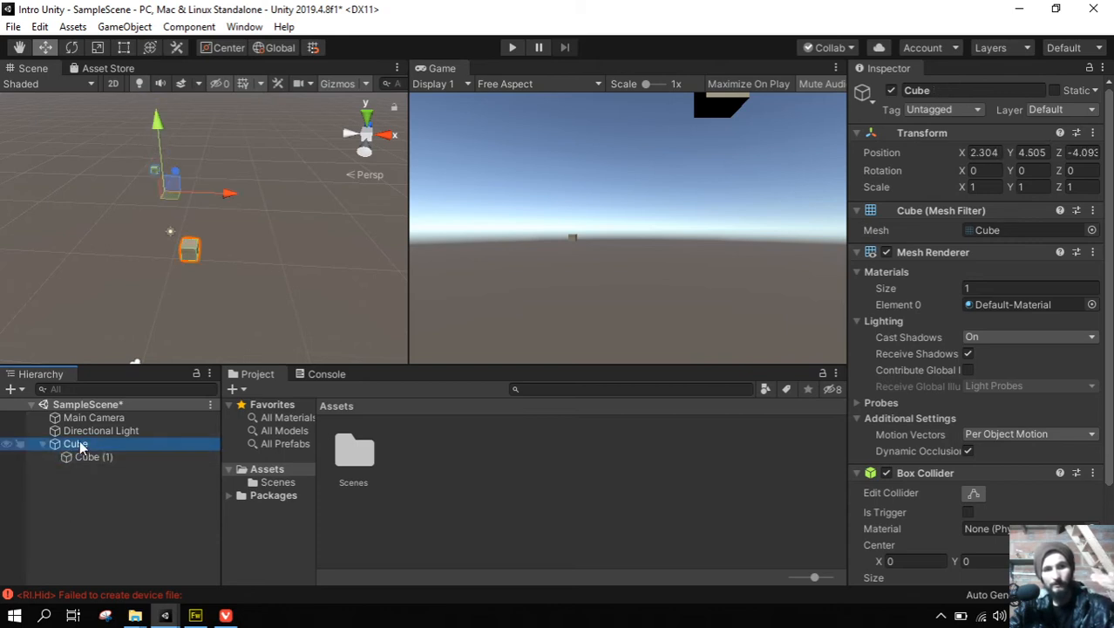
{"action": "left_click", "coordinate": [86, 457]}
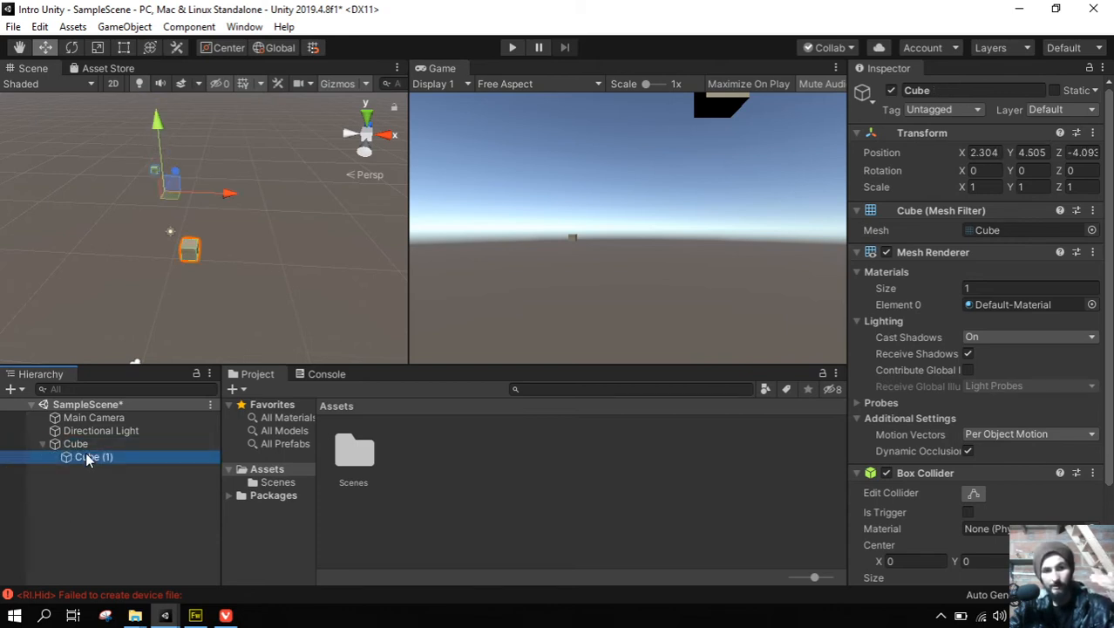
{"action": "left_click_drag", "start_coordinate": [166, 176], "coordinate": [218, 202]}
{"action": "left_click", "coordinate": [75, 443]}
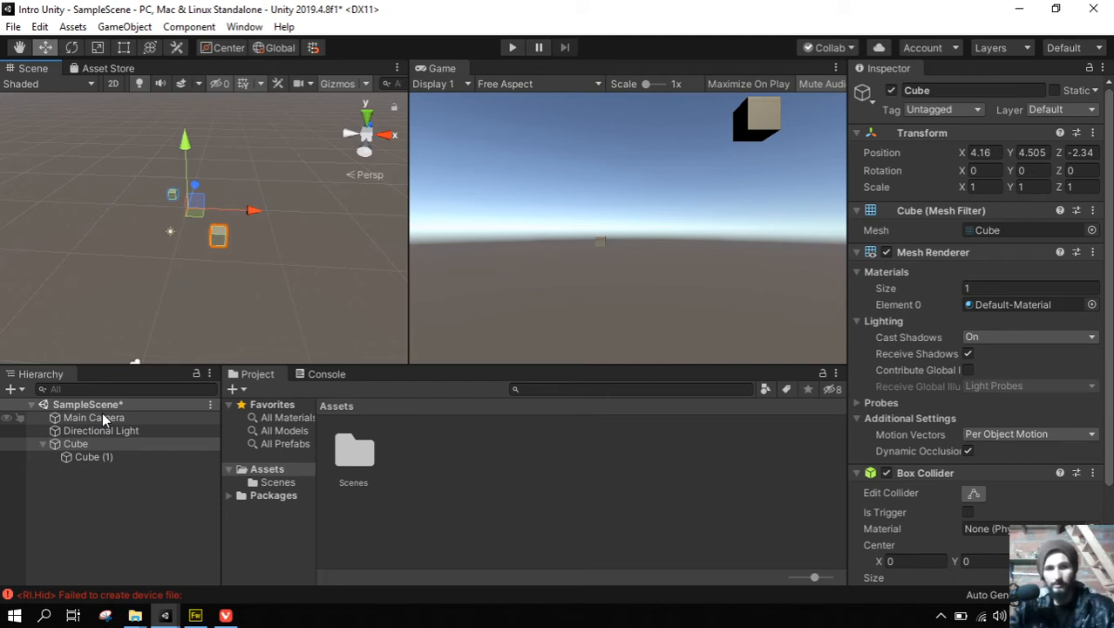
Toggle scene visibility and picking off and back on for Cube and its child, testing selection in the Scene view.
{"action": "left_click", "coordinate": [6, 445]}
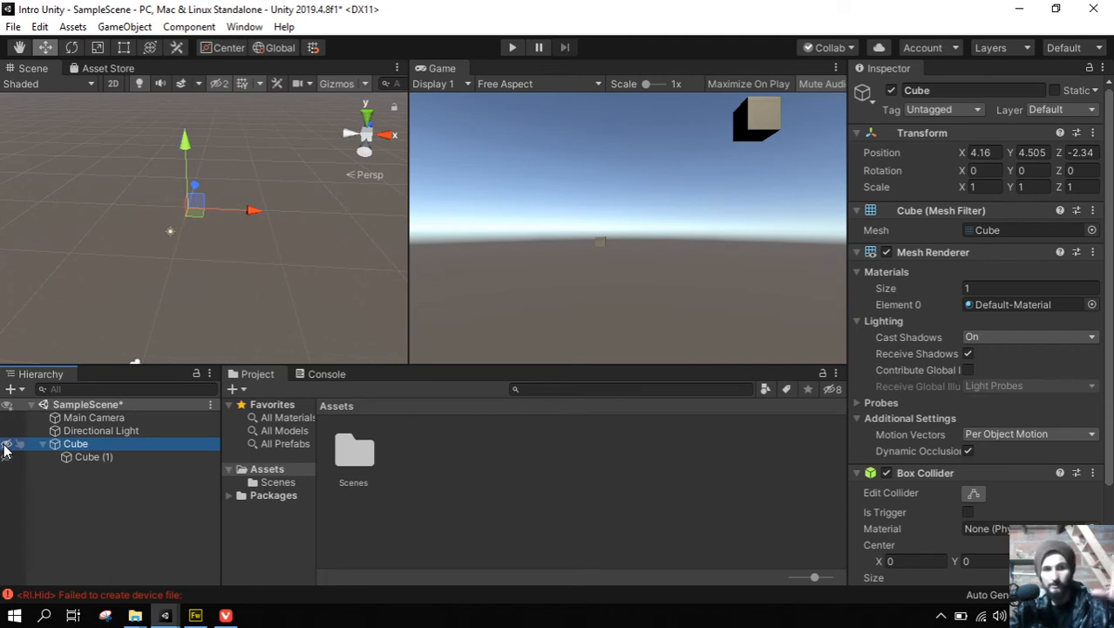
{"action": "left_click", "coordinate": [19, 445]}
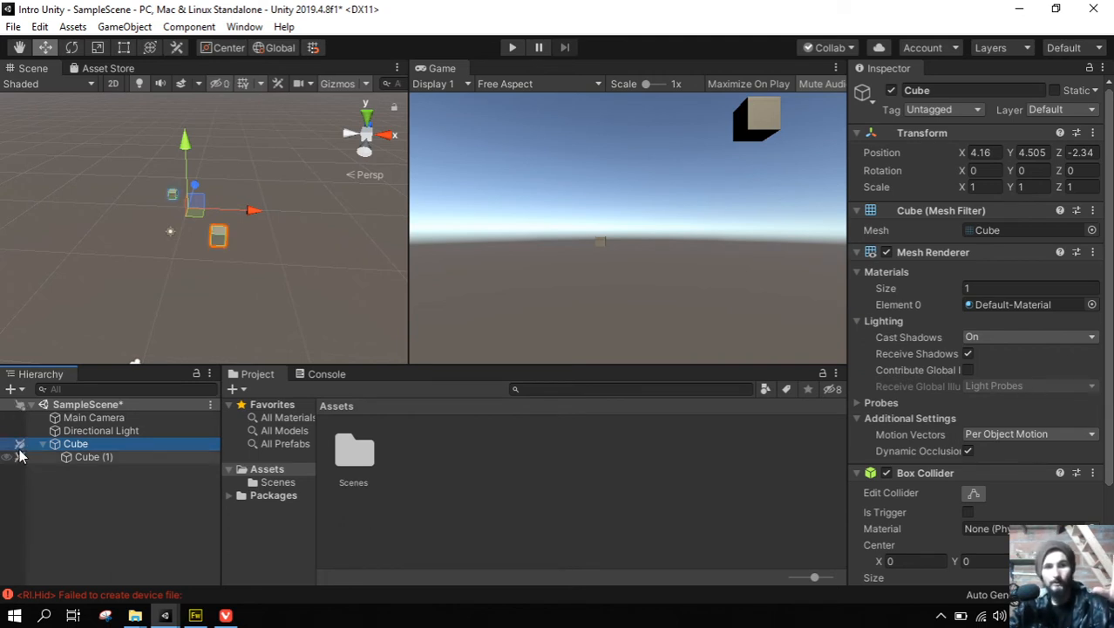
{"action": "left_click", "coordinate": [204, 232]}
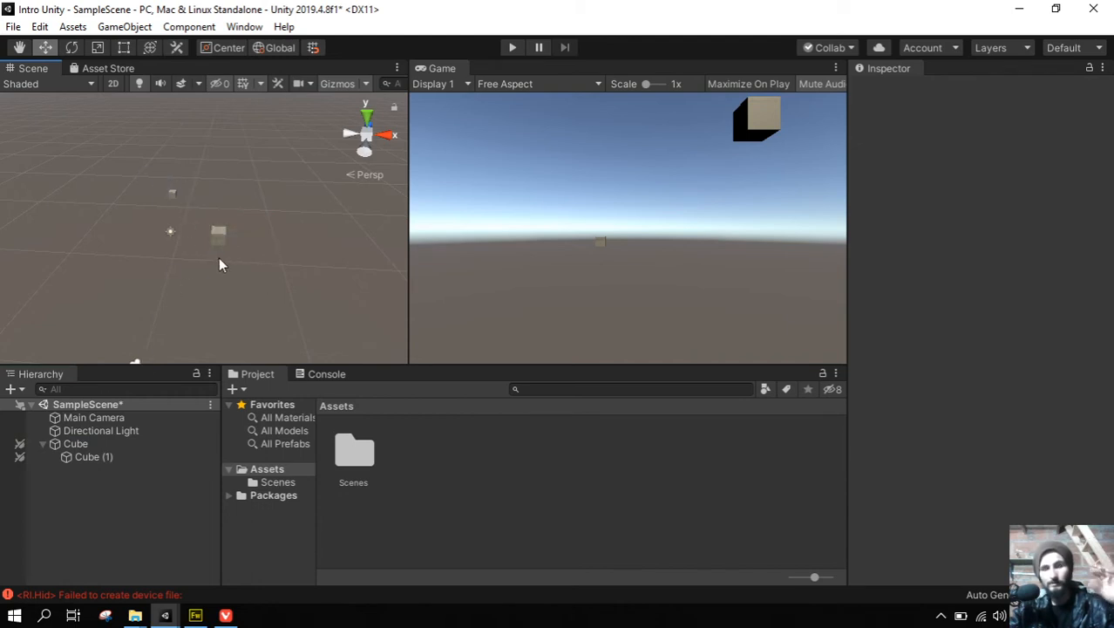
{"action": "left_click", "coordinate": [19, 443]}
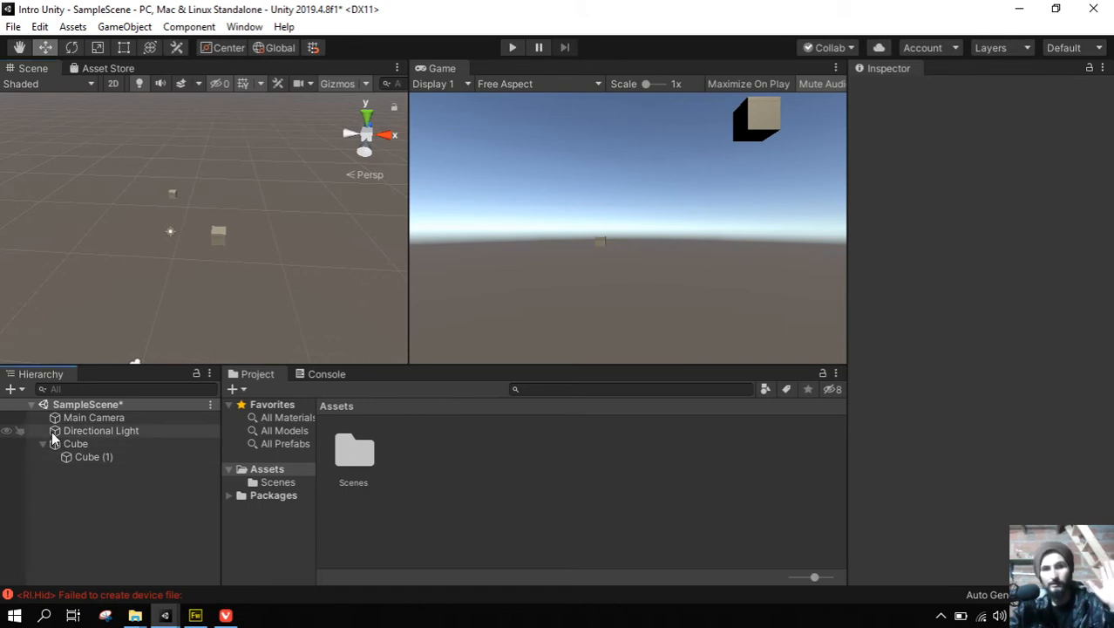
{"action": "left_click", "coordinate": [7, 444]}
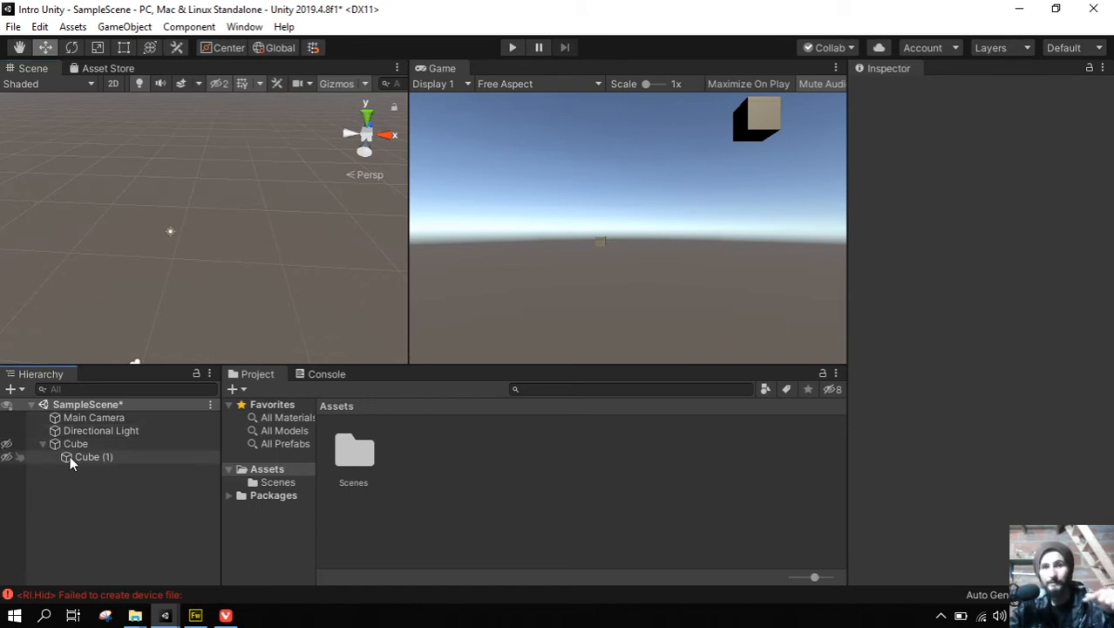
{"action": "left_click", "coordinate": [19, 443]}
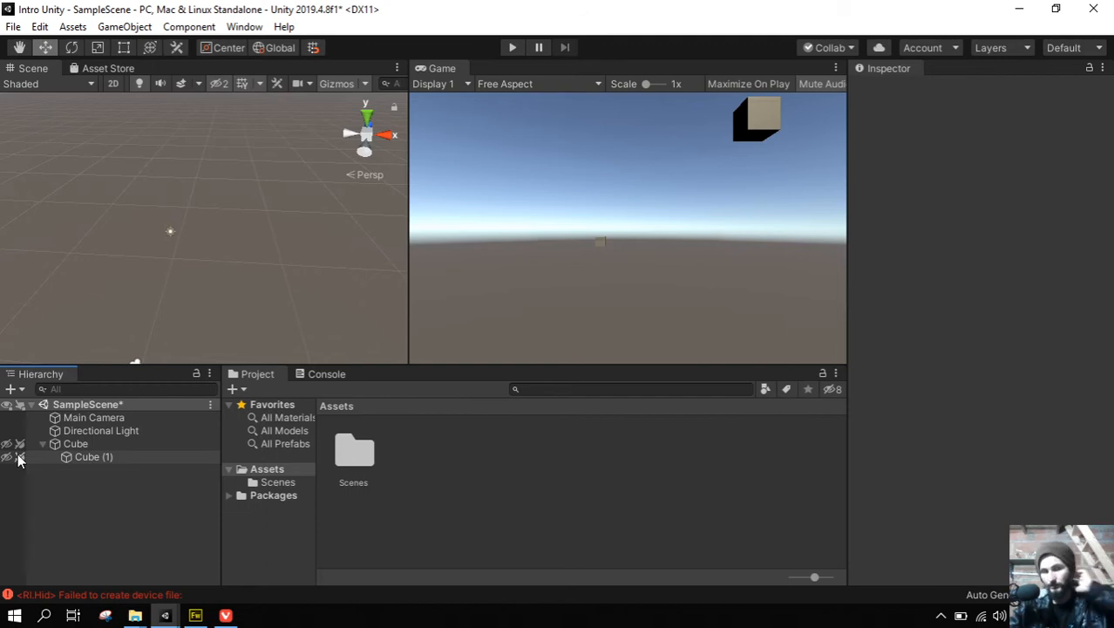
{"action": "left_click", "coordinate": [7, 444]}
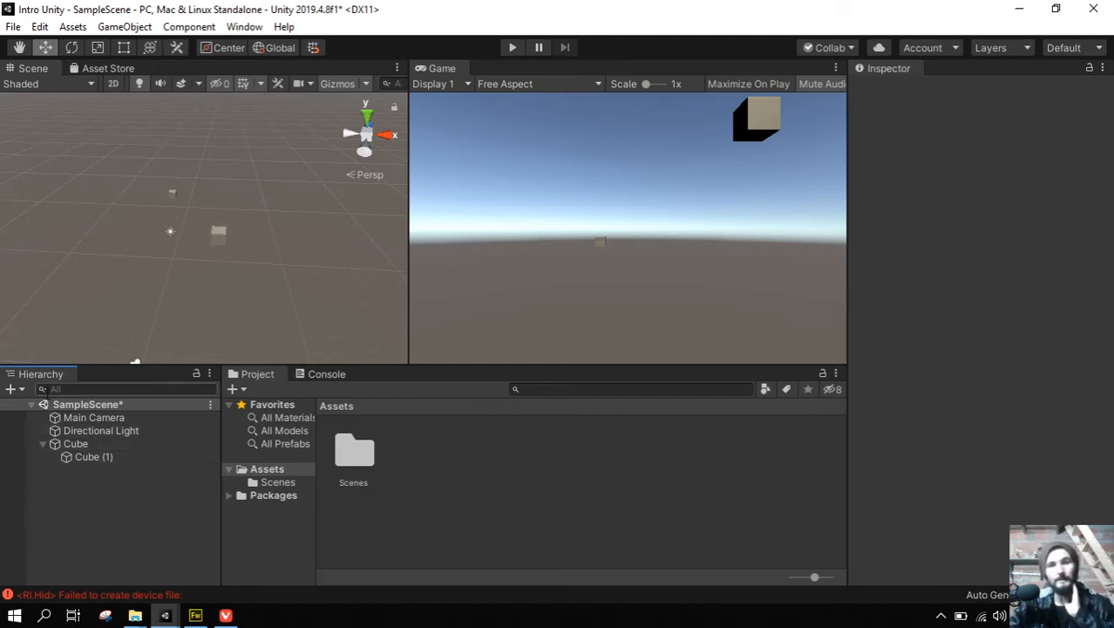
{"action": "mouse_move", "coordinate": [197, 185]}
{"action": "middle_mouse_down"}
{"action": "mouse_move", "coordinate": [163, 194]}
{"action": "mouse_move", "coordinate": [174, 140]}
{"action": "mouse_move", "coordinate": [196, 169]}
{"action": "mouse_move", "coordinate": [202, 233]}
{"action": "mouse_move", "coordinate": [174, 209]}
{"action": "mouse_move", "coordinate": [188, 170]}
{"action": "middle_mouse_up"}
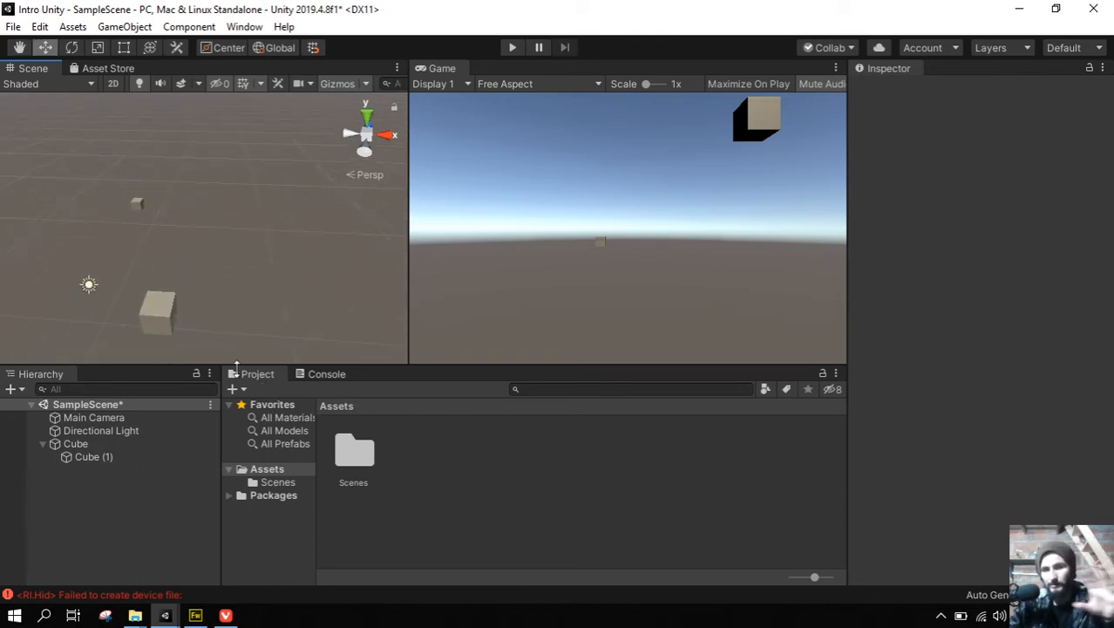
Show the project's Scenes folder in File Explorer and maximize the window.
{"action": "right_click", "coordinate": [342, 465]}
{"action": "left_click", "coordinate": [426, 80]}
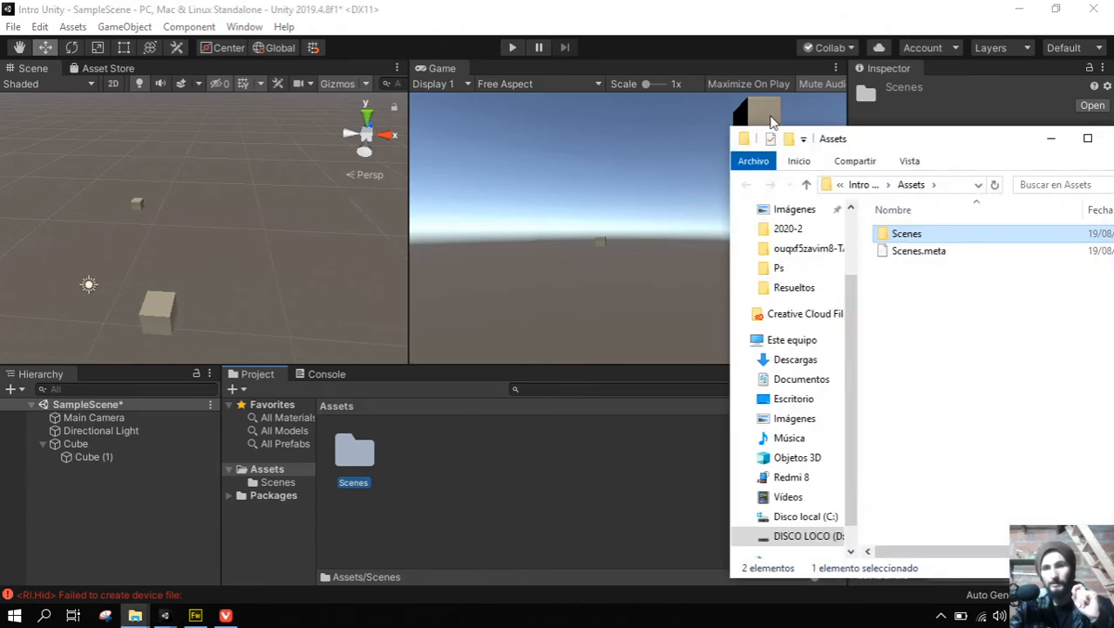
{"action": "left_click_drag", "start_coordinate": [911, 102], "coordinate": [561, 102]}
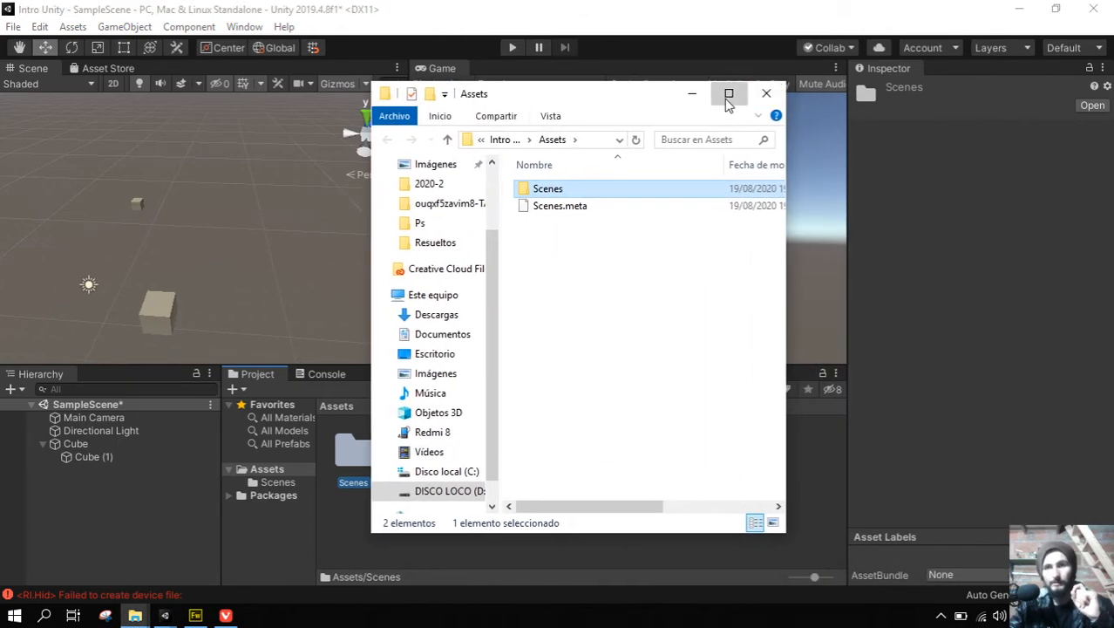
{"action": "left_click", "coordinate": [735, 94]}
Go up to the Intro Unity project folder, examine its subfolders, and open Assets.
{"action": "left_click", "coordinate": [453, 52]}
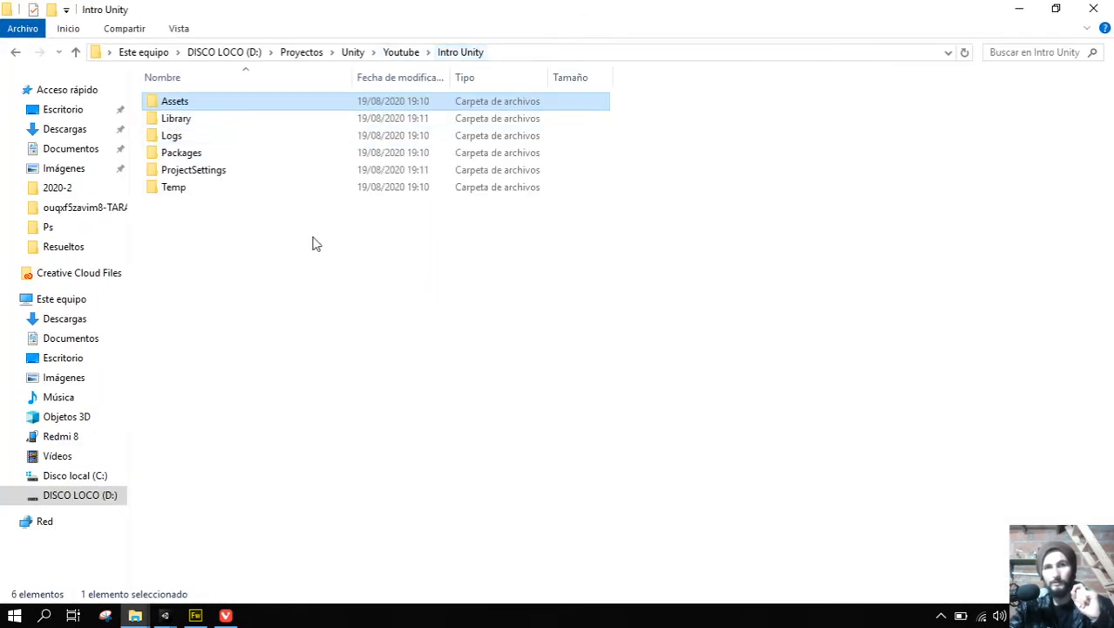
{"action": "left_click_drag", "start_coordinate": [307, 342], "coordinate": [131, 91]}
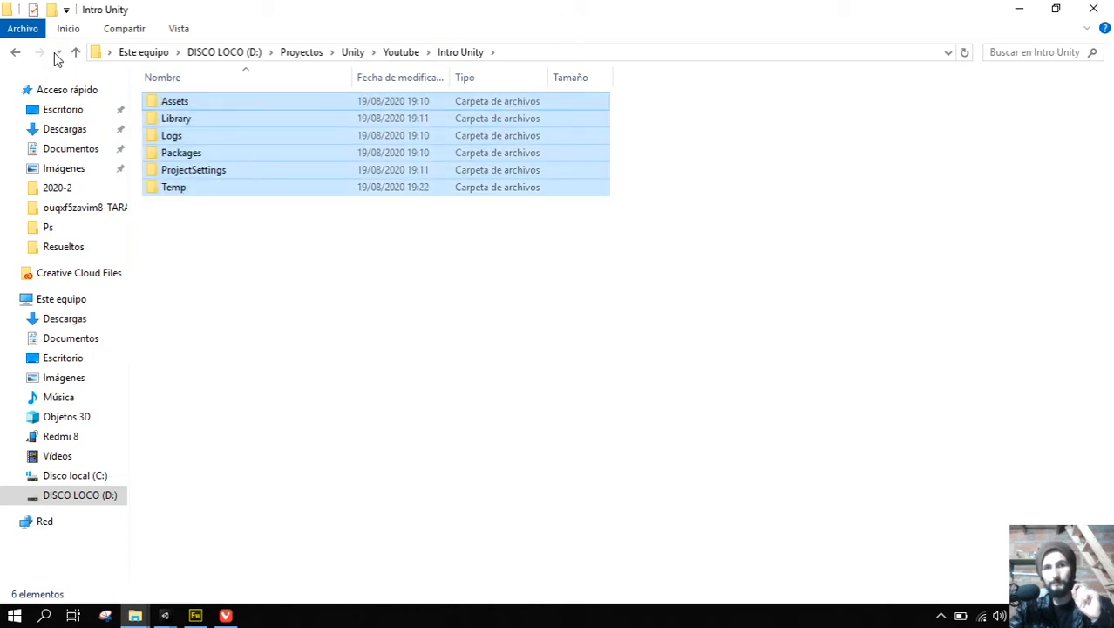
{"action": "left_click", "coordinate": [248, 253]}
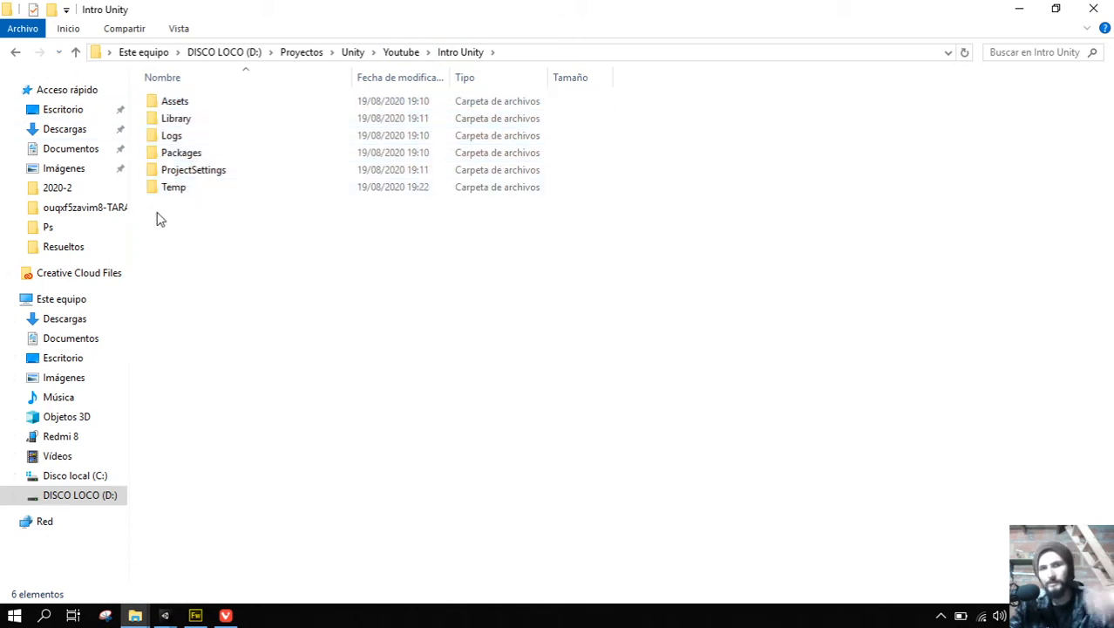
{"action": "left_click", "coordinate": [167, 103]}
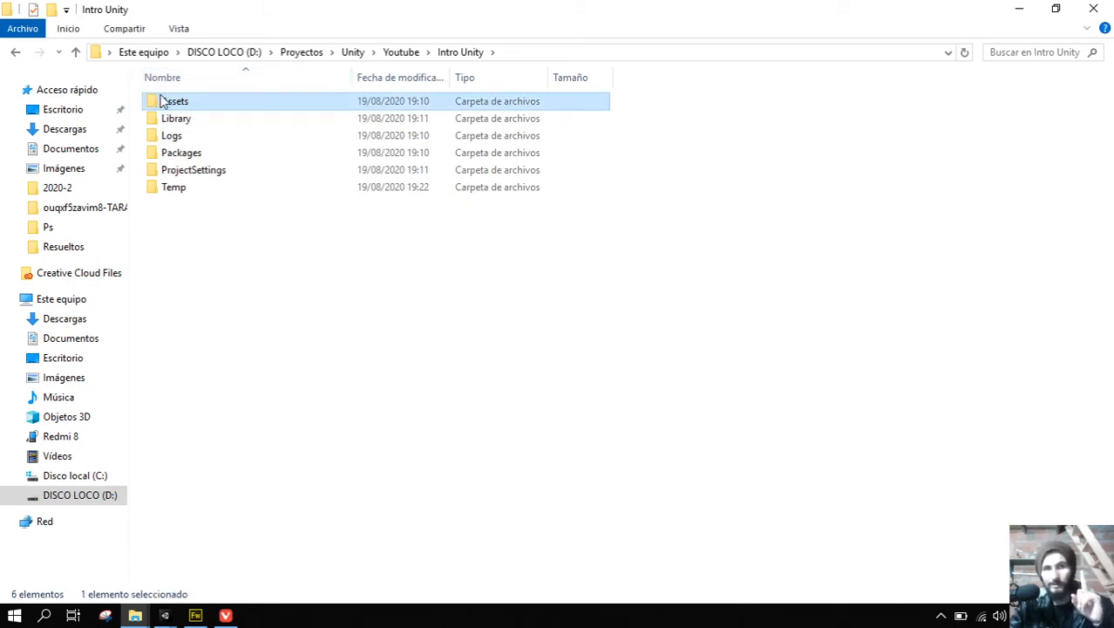
{"action": "double_click", "coordinate": [174, 102]}
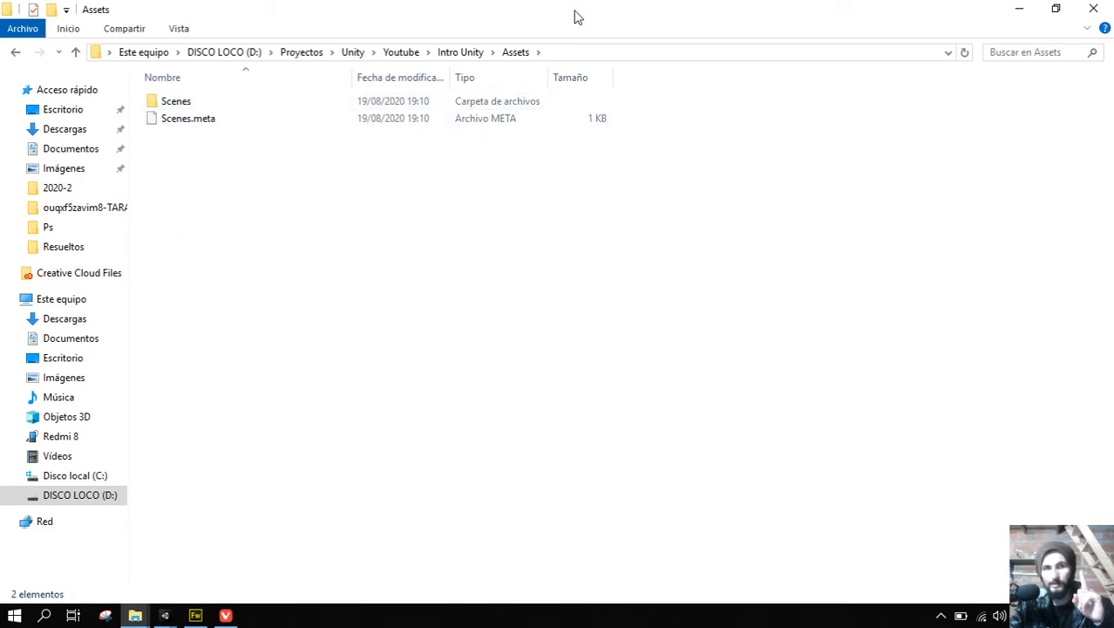
Return to the Unity editor and create a material named hola in the Assets folder.
{"action": "left_click", "coordinate": [1019, 9]}
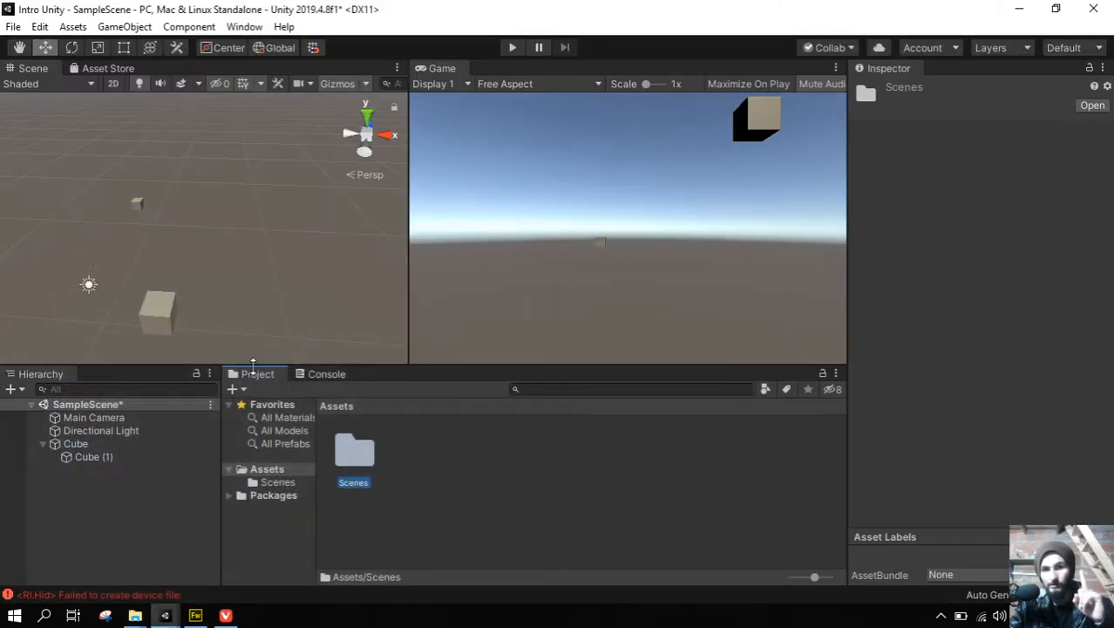
{"action": "left_click", "coordinate": [414, 462]}
{"action": "right_click", "coordinate": [414, 463]}
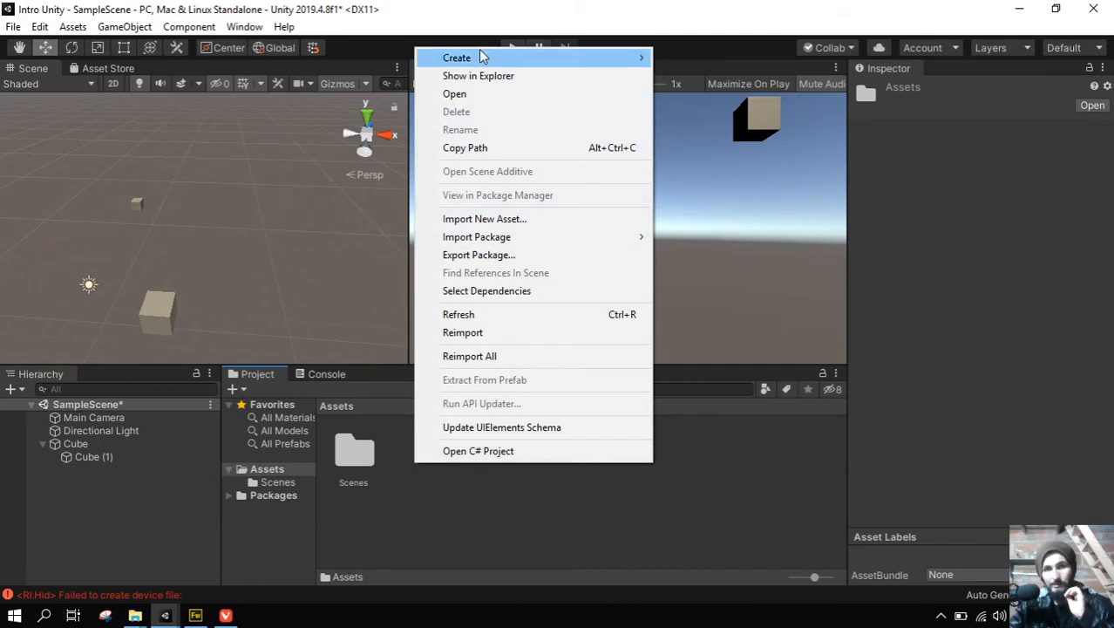
{"action": "mouse_move", "coordinate": [496, 58]}
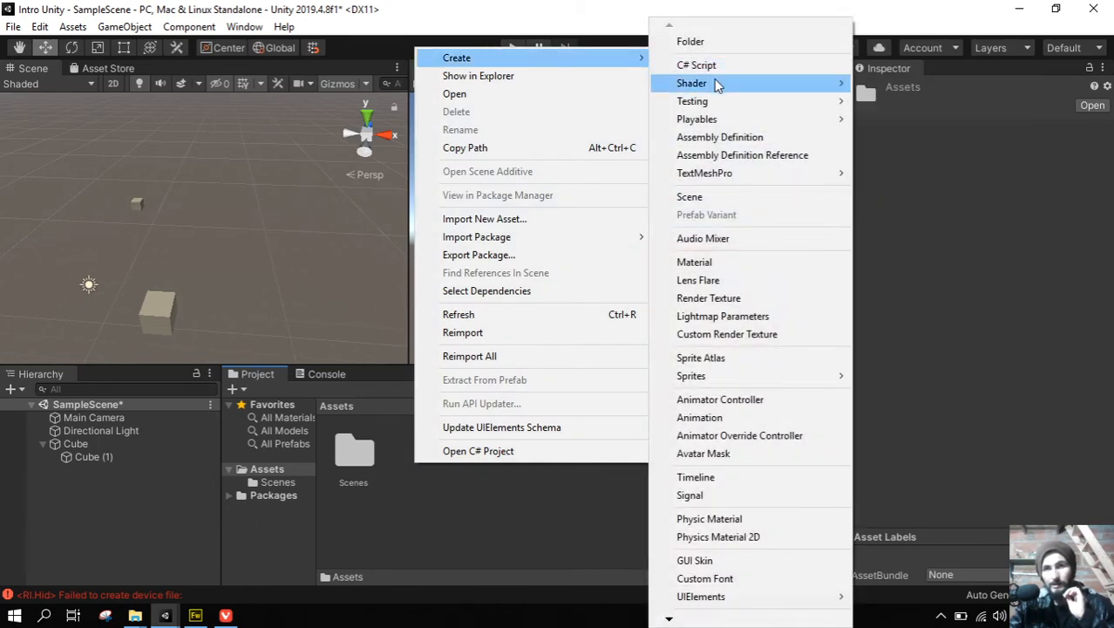
{"action": "left_click", "coordinate": [740, 263]}
{"action": "type", "text": "hola"}
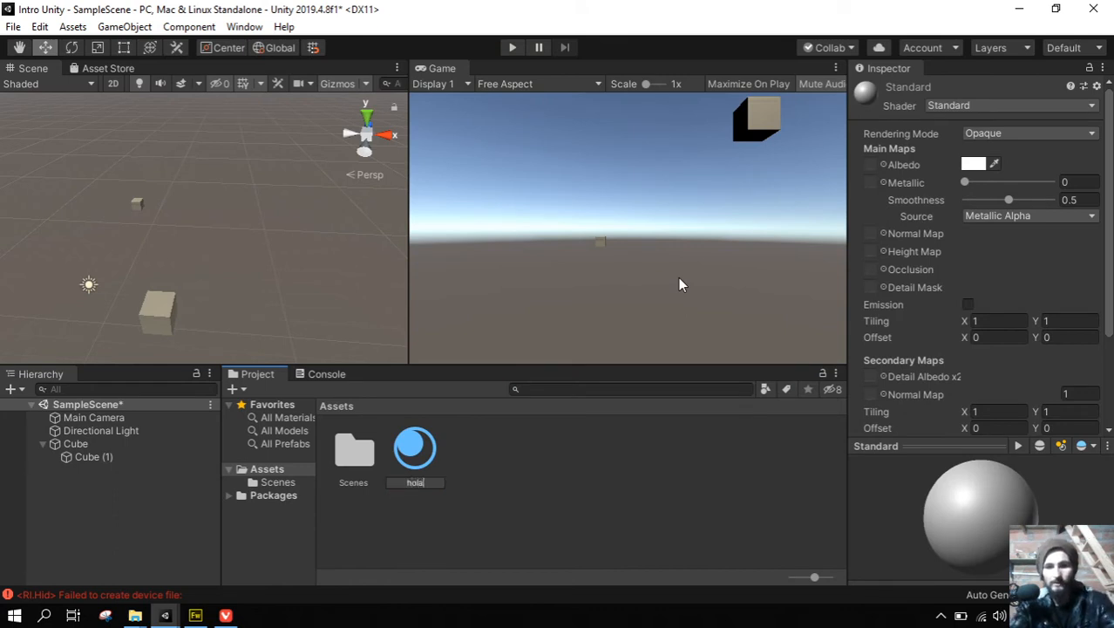
{"action": "key", "text": "Return"}
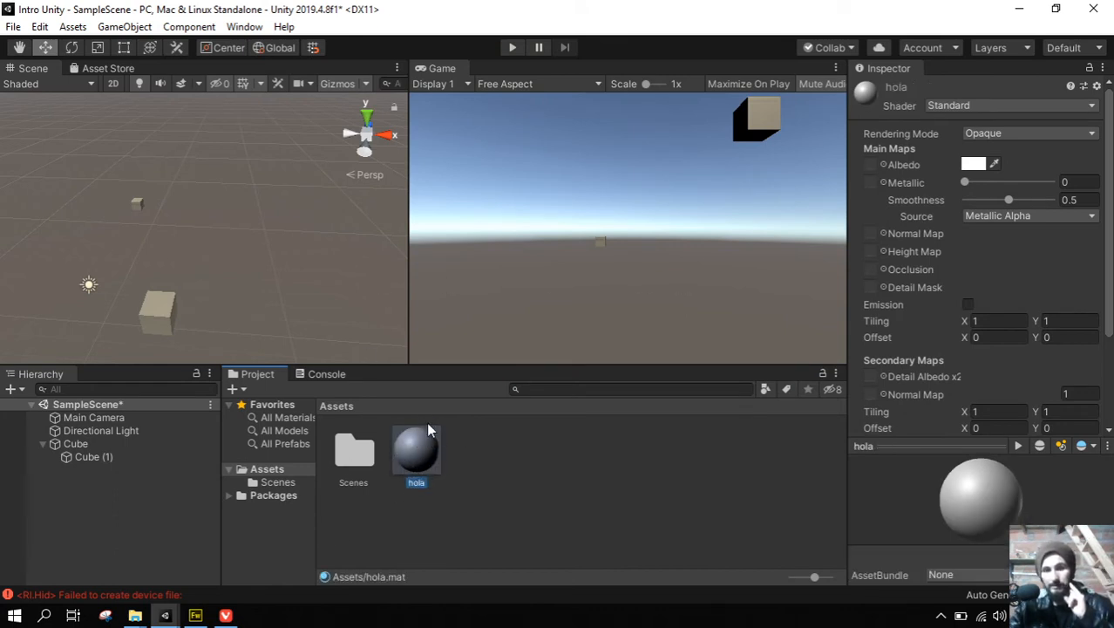
Switch to the Assets folder in File Explorer and examine the hola material, the Scenes folder and their .meta files.
{"action": "left_click", "coordinate": [135, 615]}
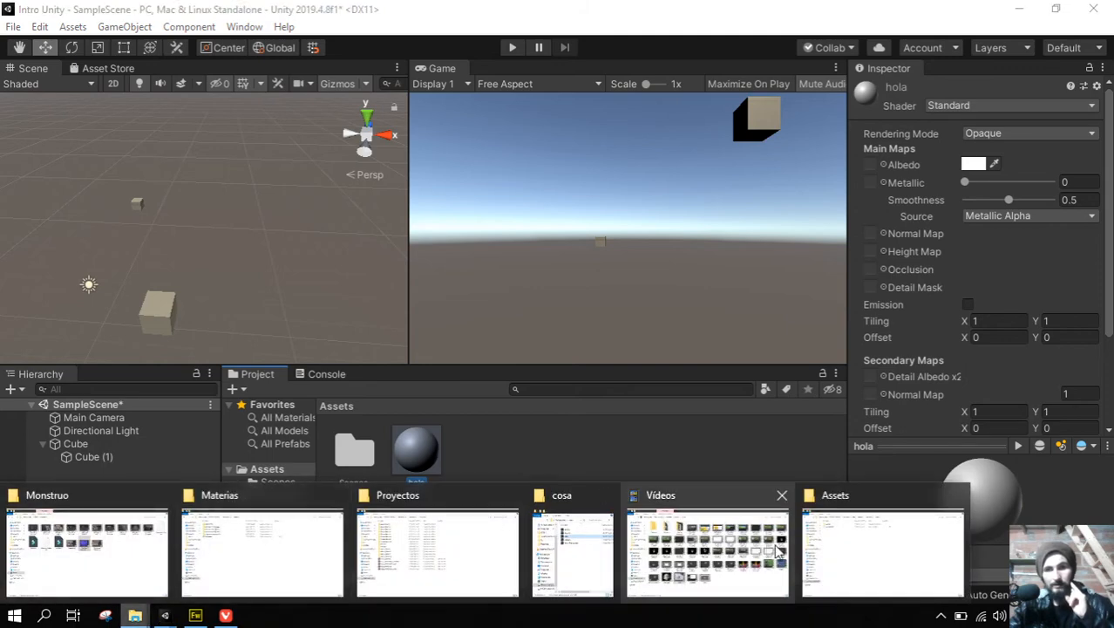
{"action": "left_click", "coordinate": [824, 539]}
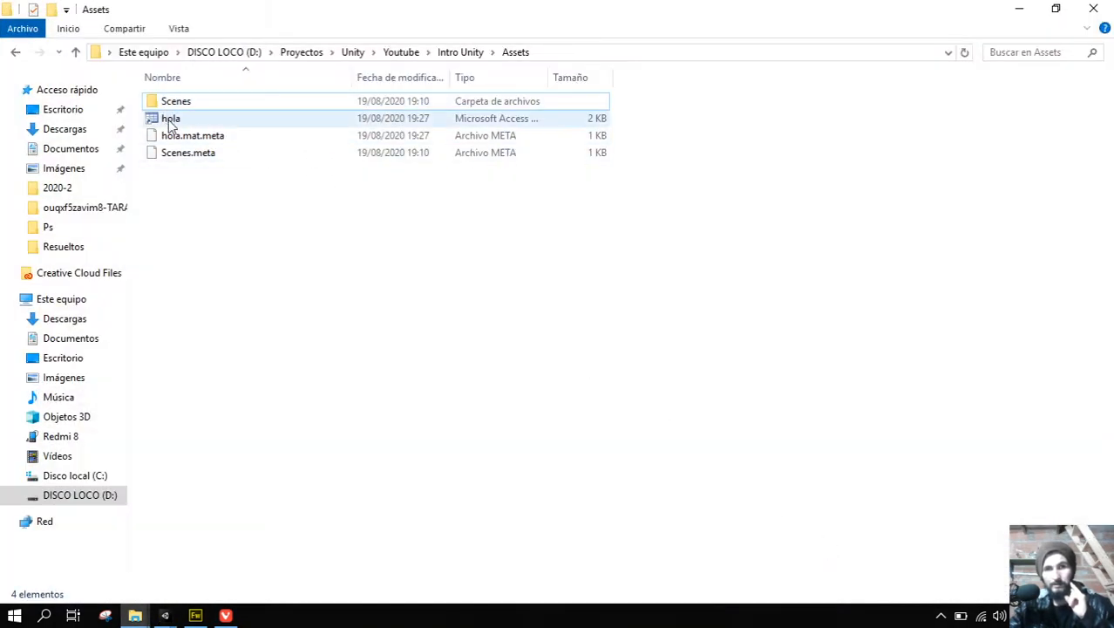
{"action": "left_click", "coordinate": [171, 122]}
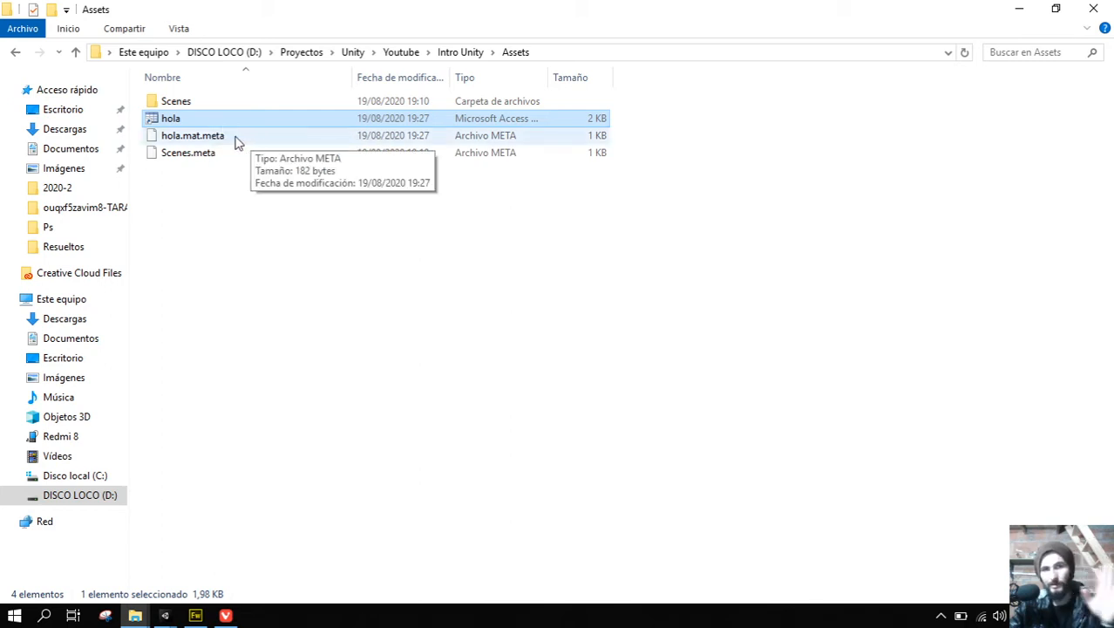
{"action": "left_click", "coordinate": [161, 139]}
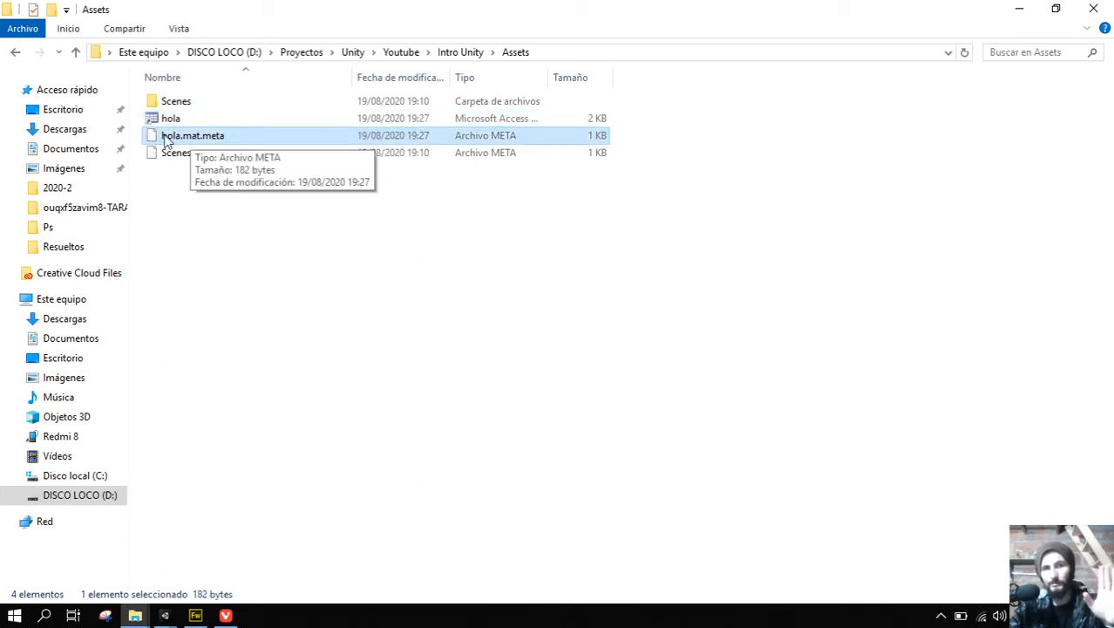
{"action": "left_click", "coordinate": [178, 102]}
{"action": "left_click", "coordinate": [200, 157]}
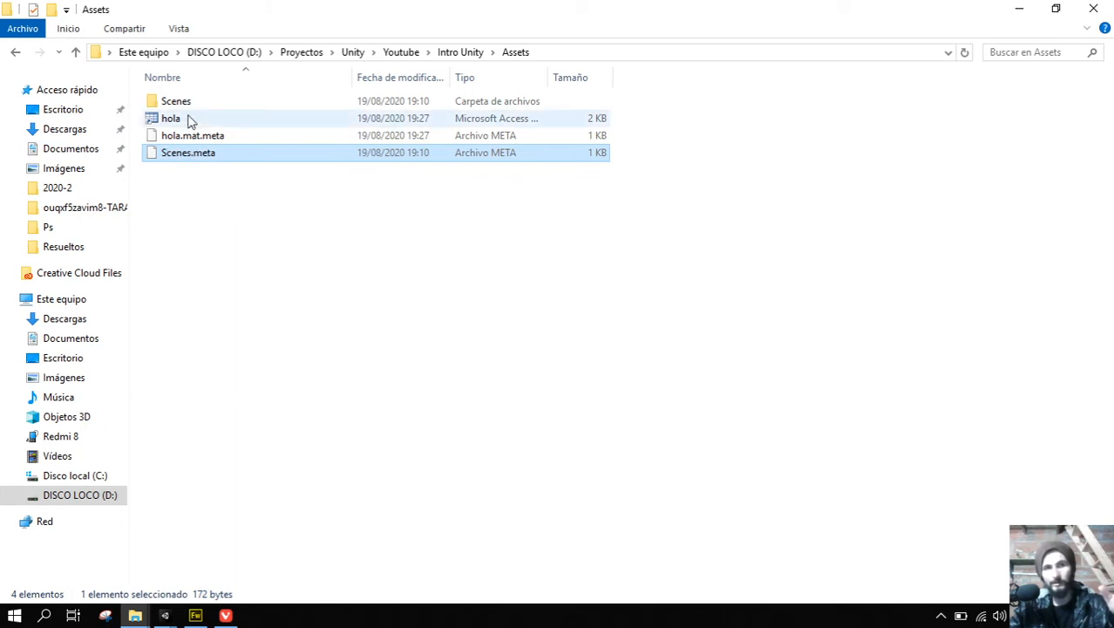
{"action": "left_click", "coordinate": [185, 120]}
{"action": "left_click", "coordinate": [192, 137]}
{"action": "left_click", "coordinate": [179, 121]}
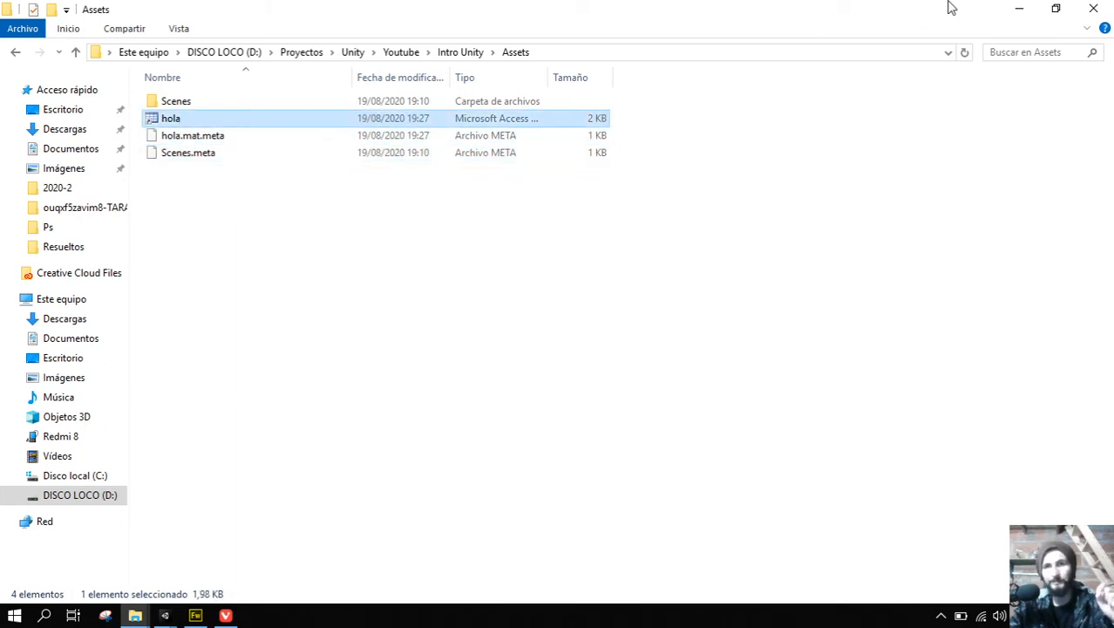
Create a new folder named imagenes inside the project's Assets folder in File Explorer.
{"action": "left_click", "coordinate": [286, 284]}
{"action": "right_click", "coordinate": [263, 197]}
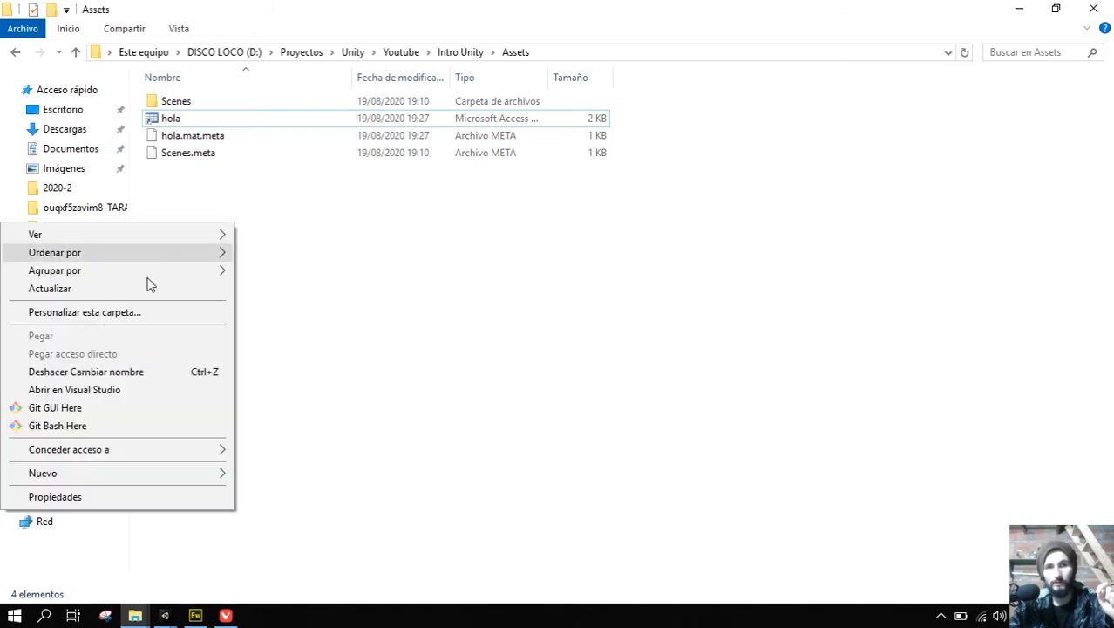
{"action": "mouse_move", "coordinate": [230, 470]}
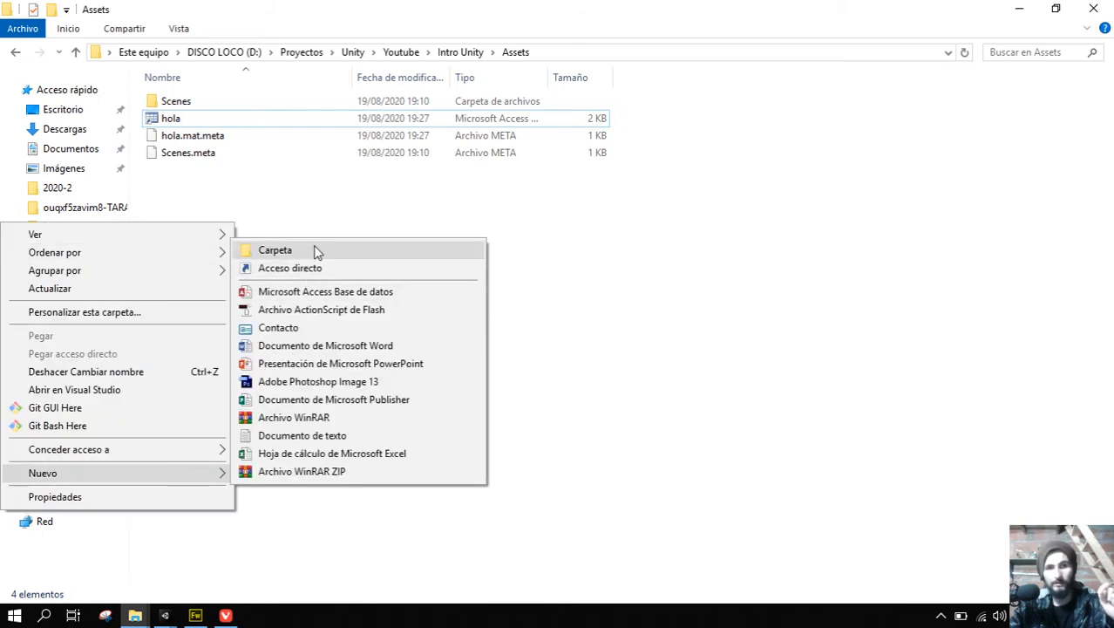
{"action": "left_click", "coordinate": [316, 251]}
{"action": "type", "text": "imagenes"}
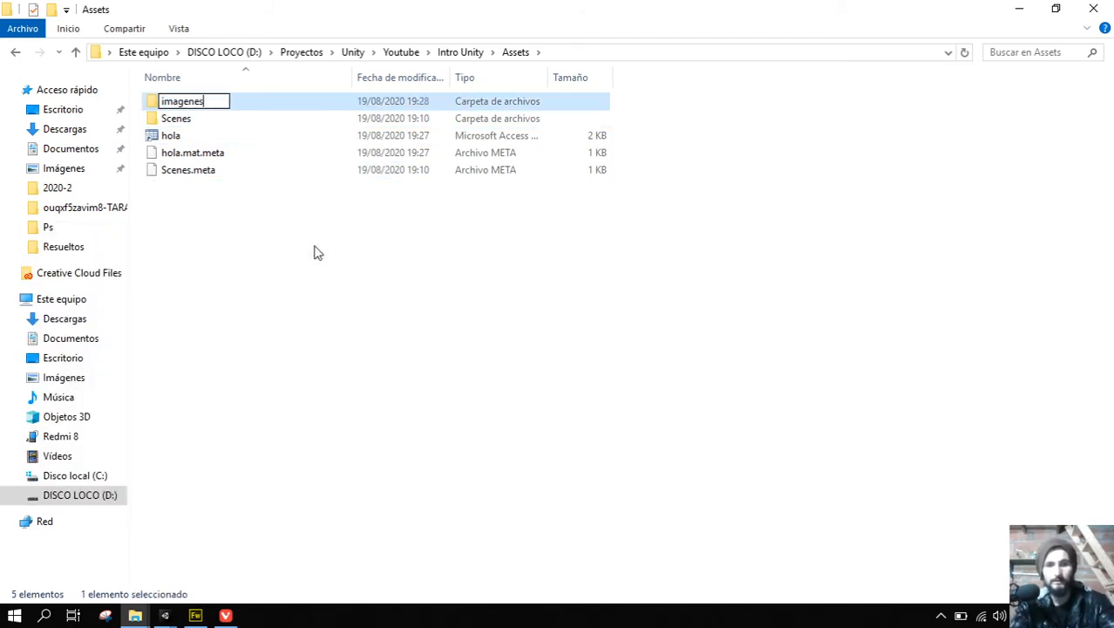
{"action": "key", "text": "Return"}
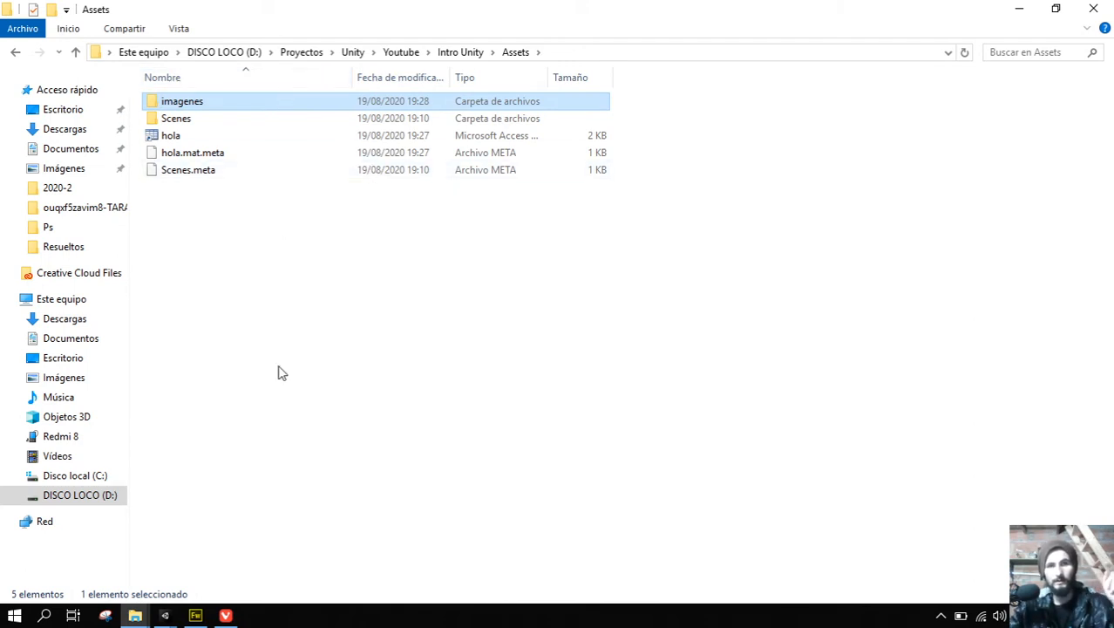
Switch back to the Unity editor and select the imagenes folder in Assets.
{"action": "left_click", "coordinate": [165, 616]}
{"action": "left_click", "coordinate": [269, 559]}
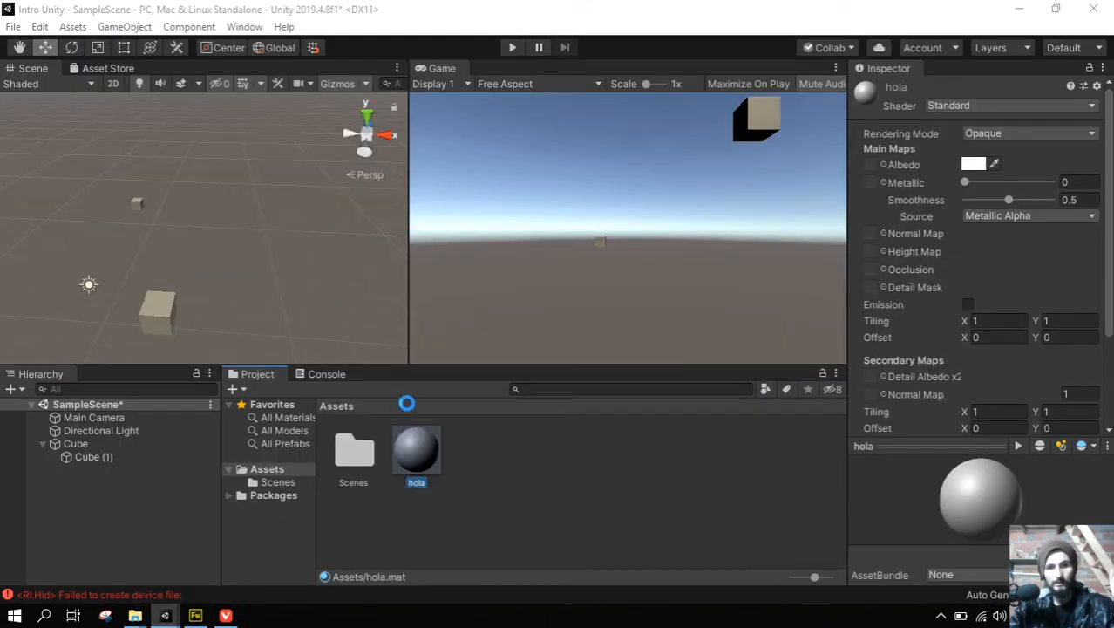
{"action": "left_click", "coordinate": [340, 475]}
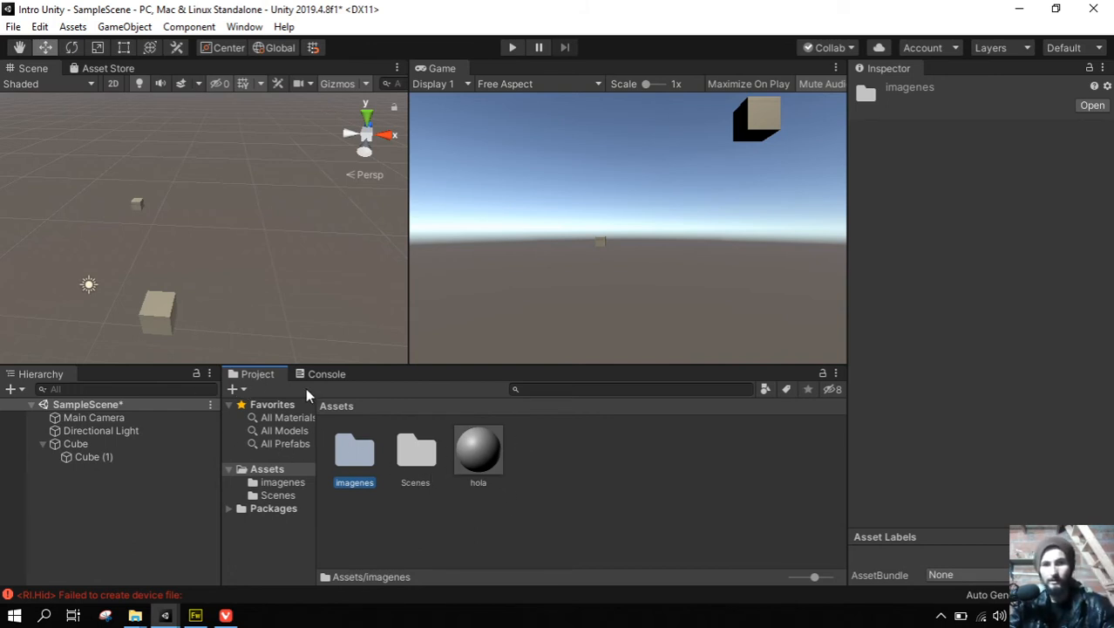
Browse the All Materials, All Models and All Prefabs favorites, and return to the Assets folder.
{"action": "left_click", "coordinate": [270, 418]}
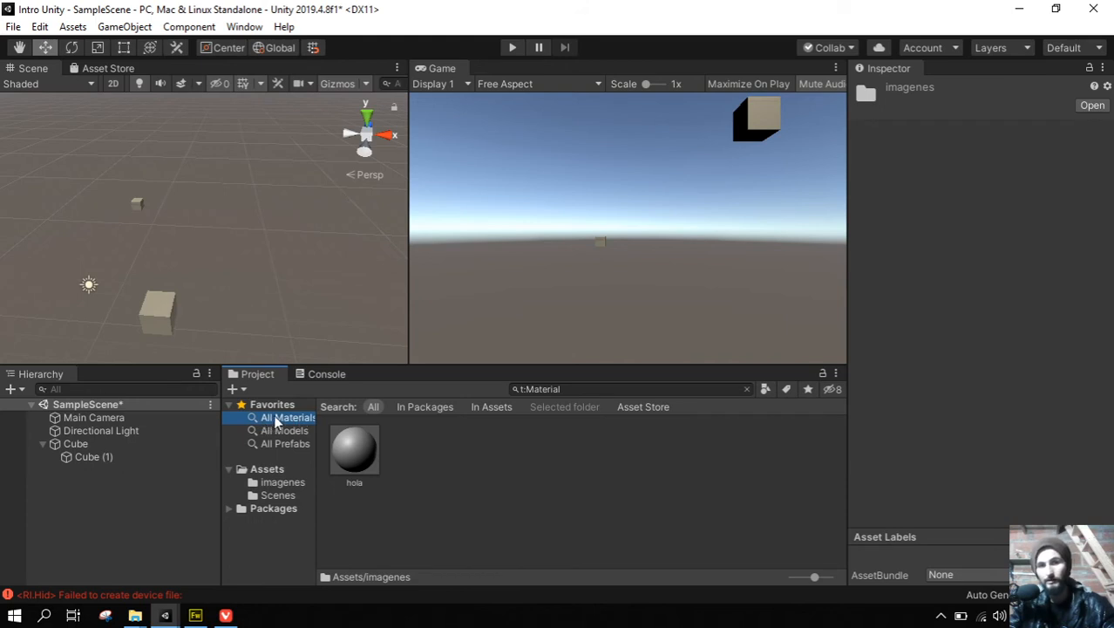
{"action": "left_click", "coordinate": [273, 431]}
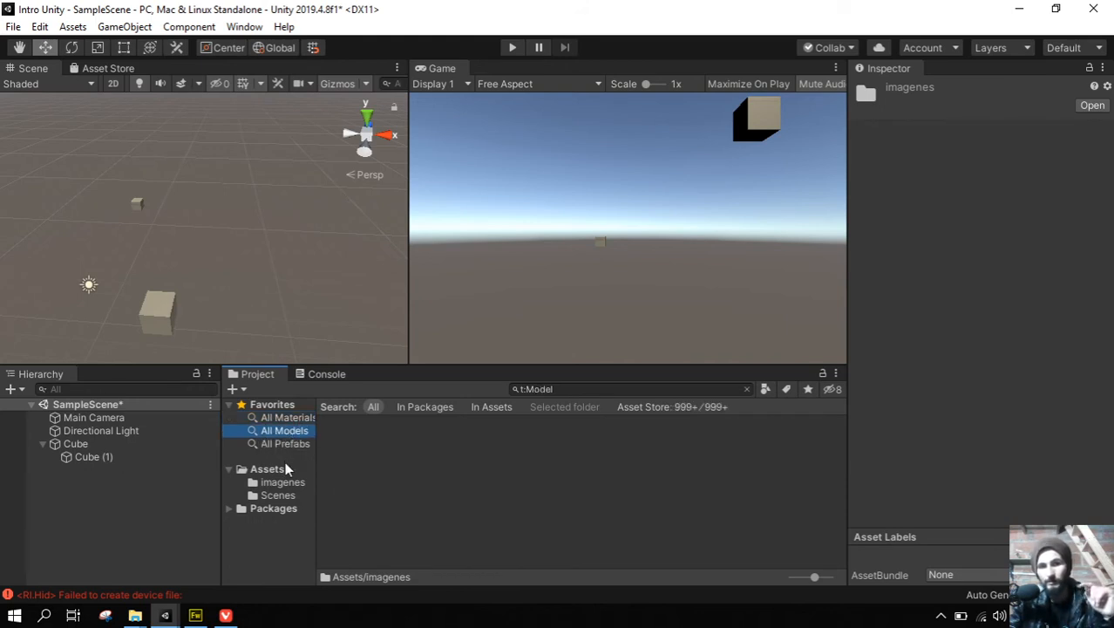
{"action": "left_click", "coordinate": [280, 444]}
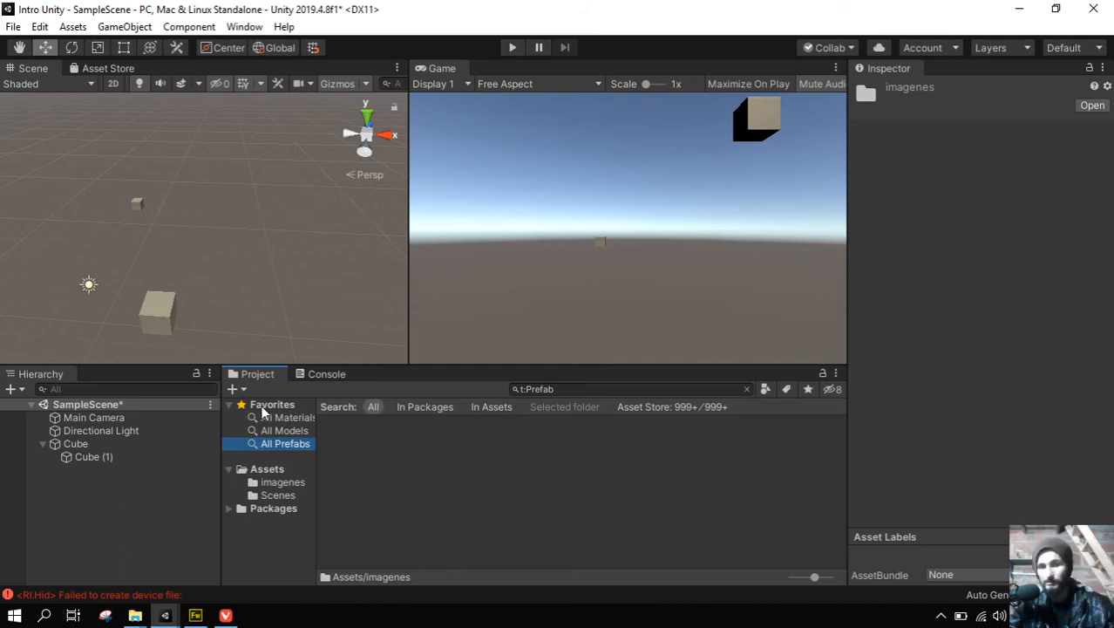
{"action": "left_click", "coordinate": [279, 419]}
{"action": "left_click", "coordinate": [281, 443]}
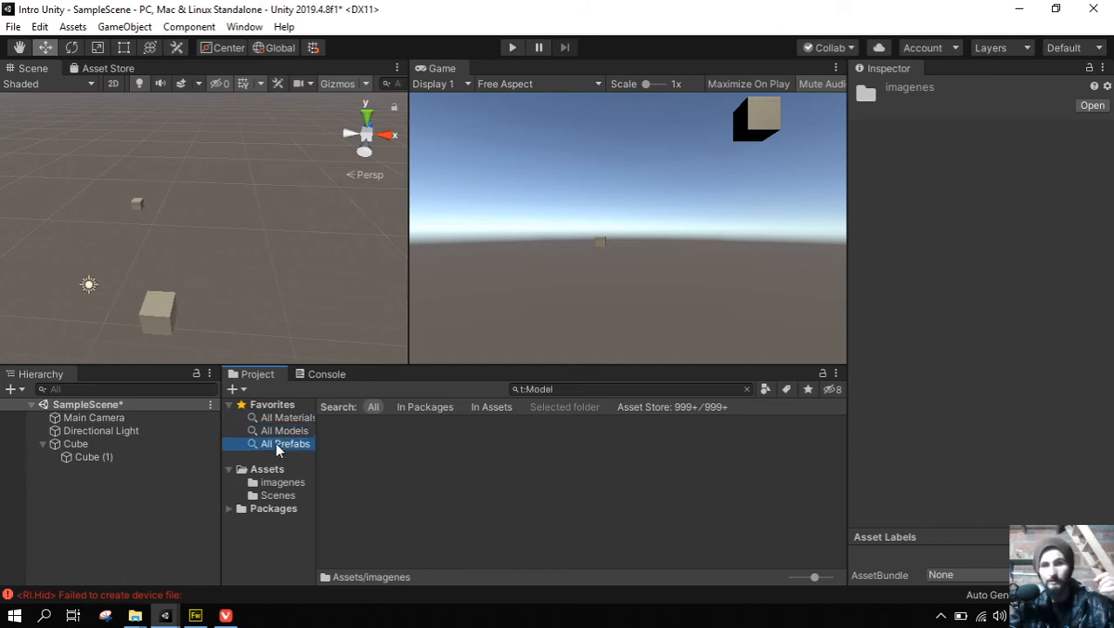
{"action": "left_click", "coordinate": [278, 420]}
{"action": "left_click", "coordinate": [279, 430]}
{"action": "left_click", "coordinate": [280, 444]}
{"action": "left_click", "coordinate": [265, 469]}
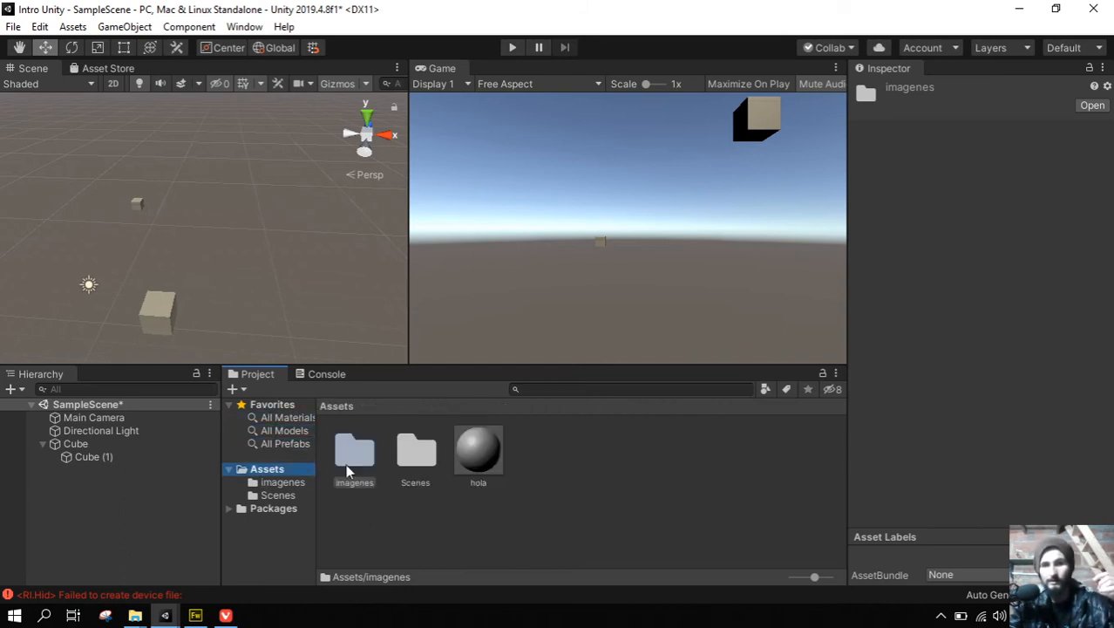
Search the project assets for "hola" and clear the search.
{"action": "left_click", "coordinate": [541, 390]}
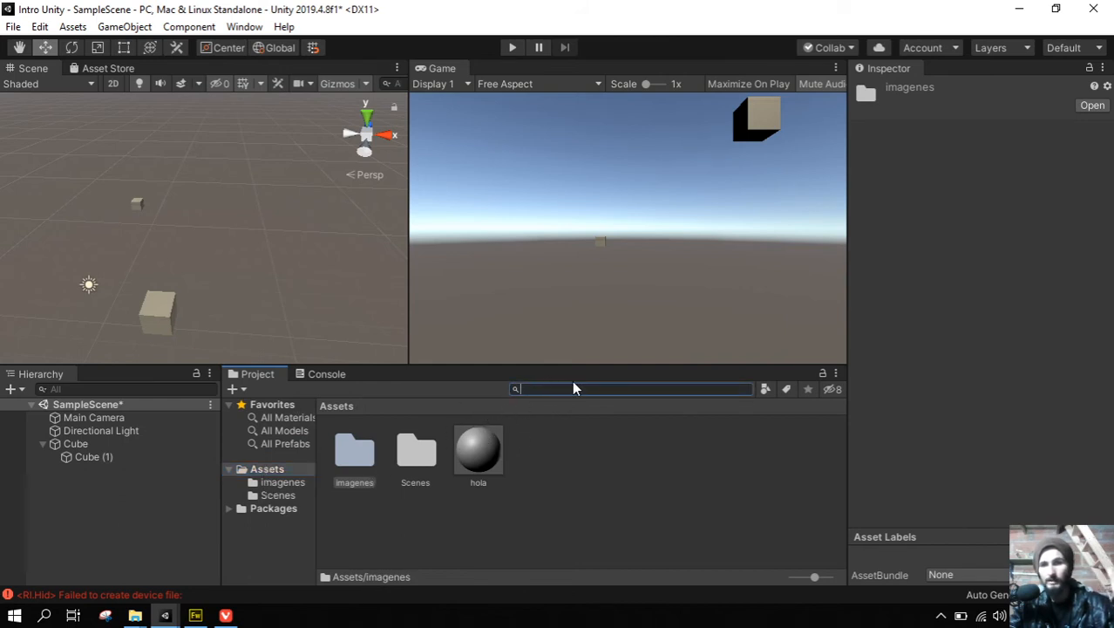
{"action": "type", "text": "hola"}
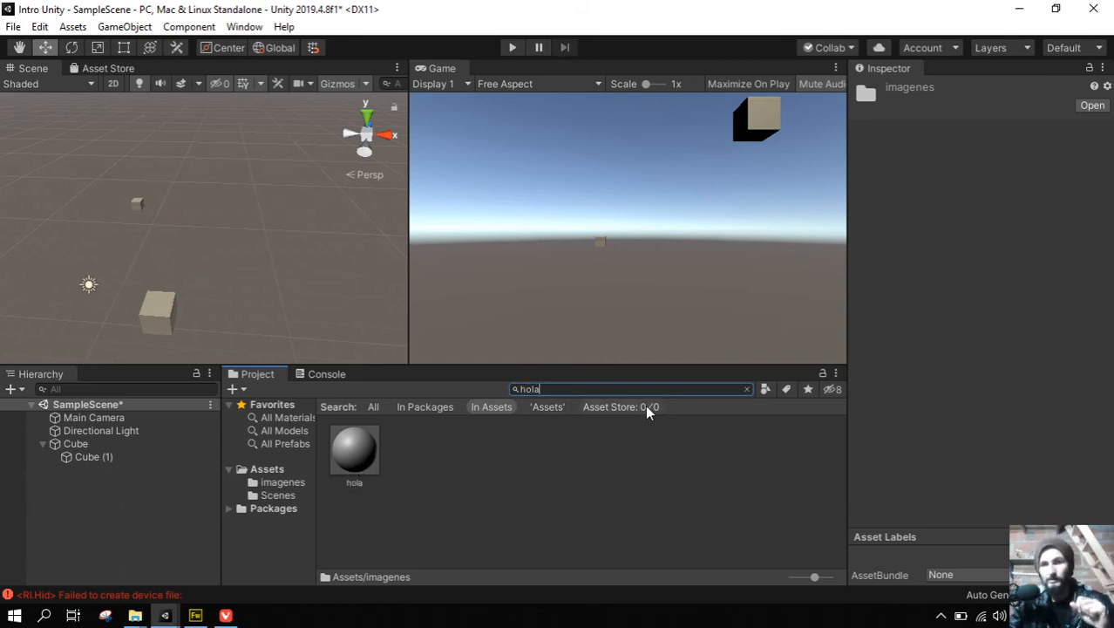
{"action": "key", "text": "BackSpace"}
{"action": "key", "text": "BackSpace"}
{"action": "key", "text": "BackSpace"}
{"action": "key", "text": "BackSpace"}
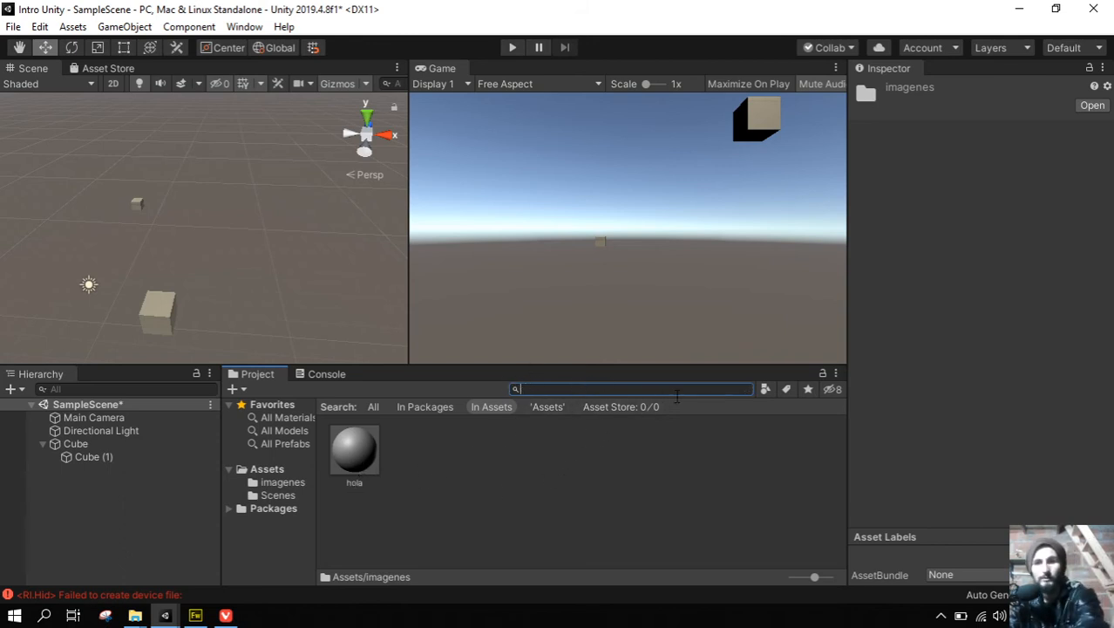
Filter the project assets by type as Material, Font and AudioClip, and remove the type filter.
{"action": "left_click", "coordinate": [766, 389]}
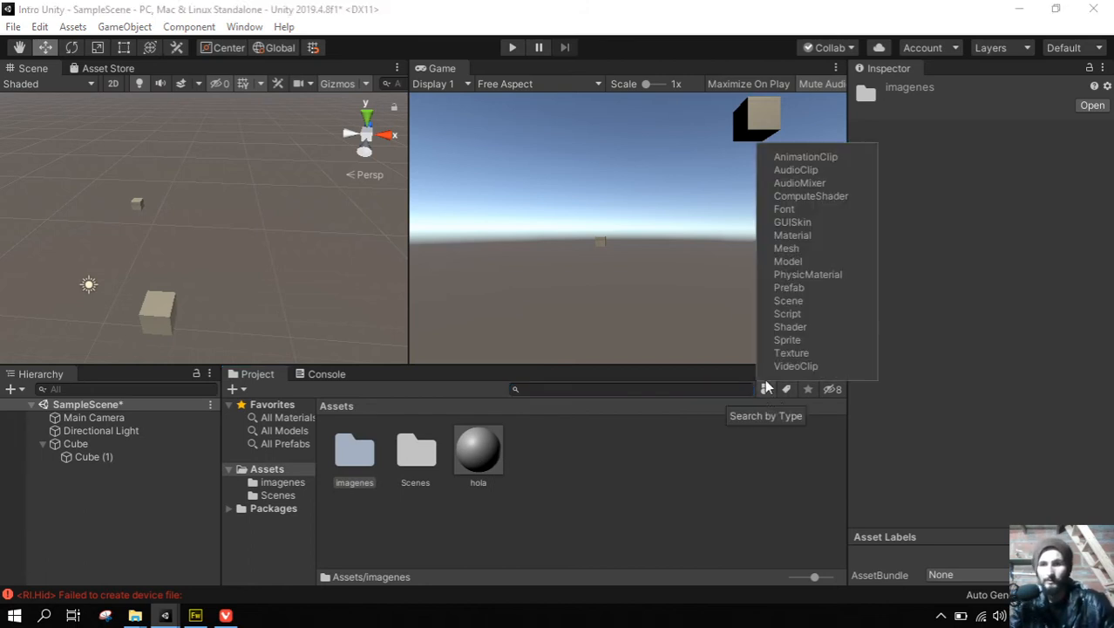
{"action": "left_click", "coordinate": [783, 235]}
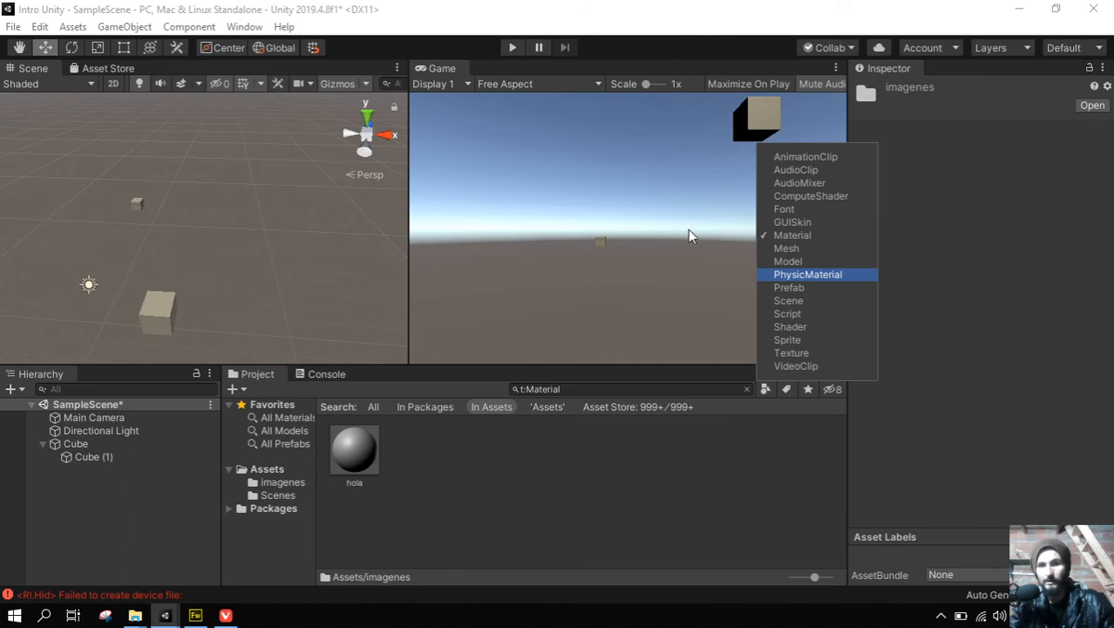
{"action": "left_click", "coordinate": [793, 210]}
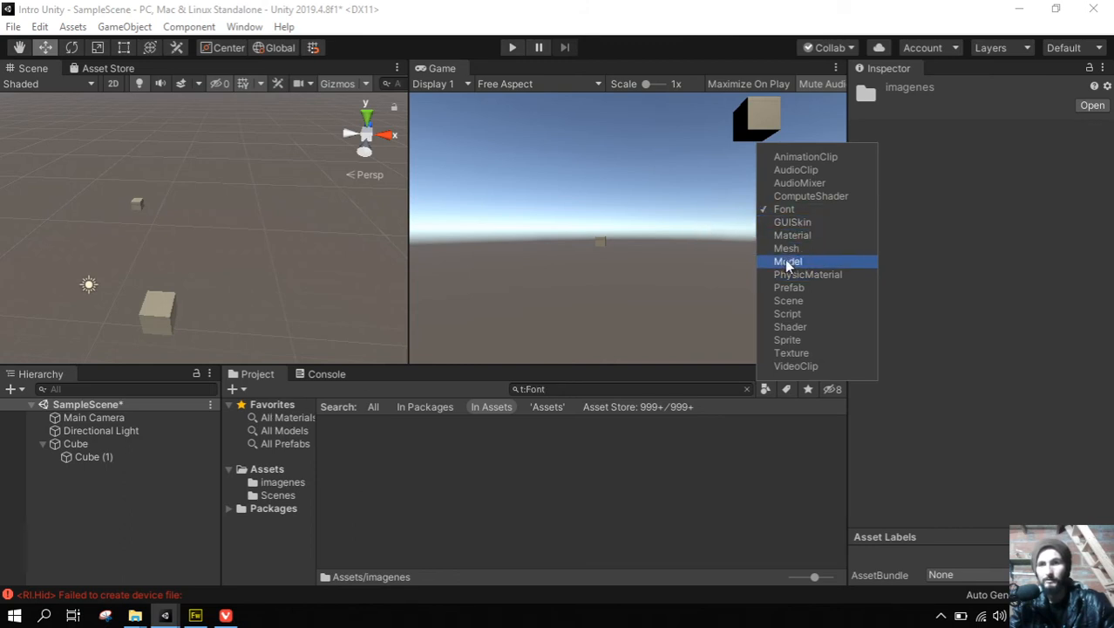
{"action": "left_click", "coordinate": [815, 172]}
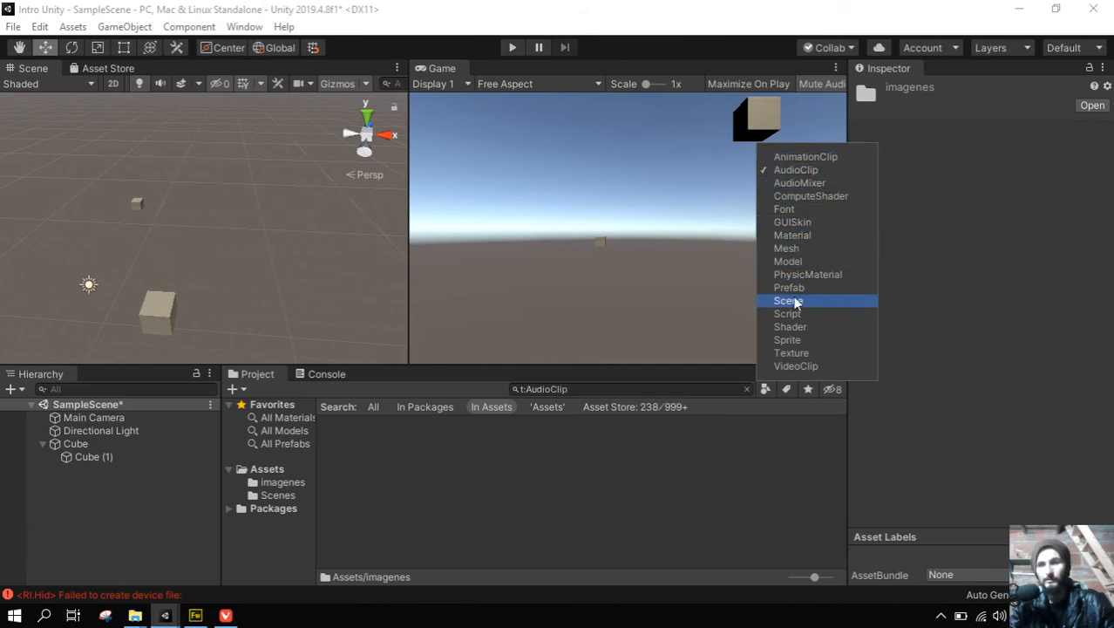
{"action": "left_click", "coordinate": [793, 170]}
{"action": "left_click", "coordinate": [715, 449]}
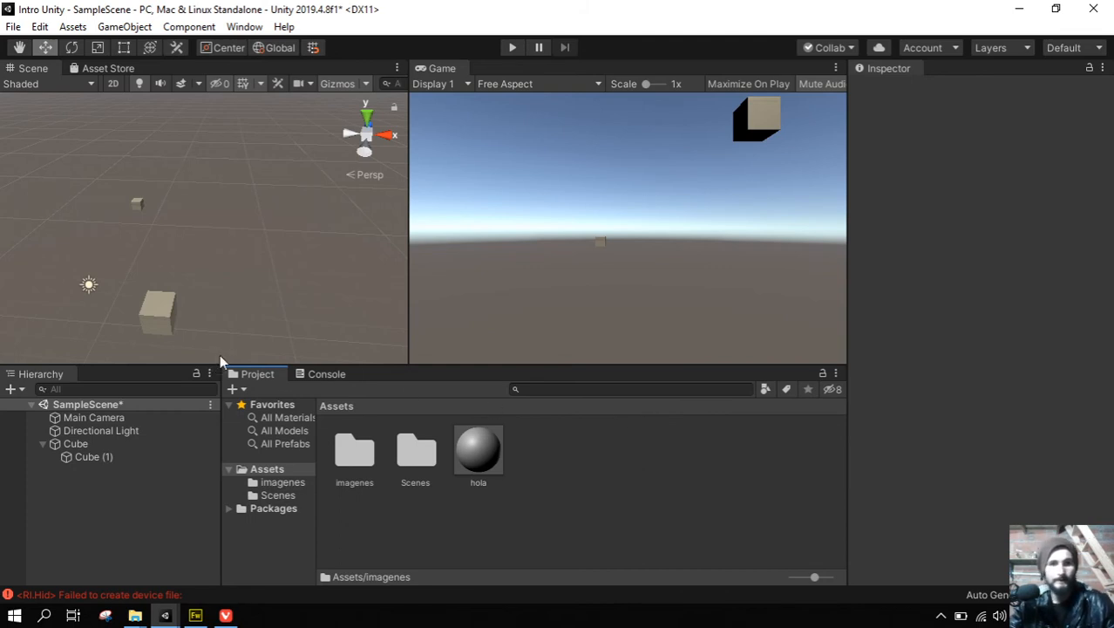
{"action": "left_click", "coordinate": [600, 390]}
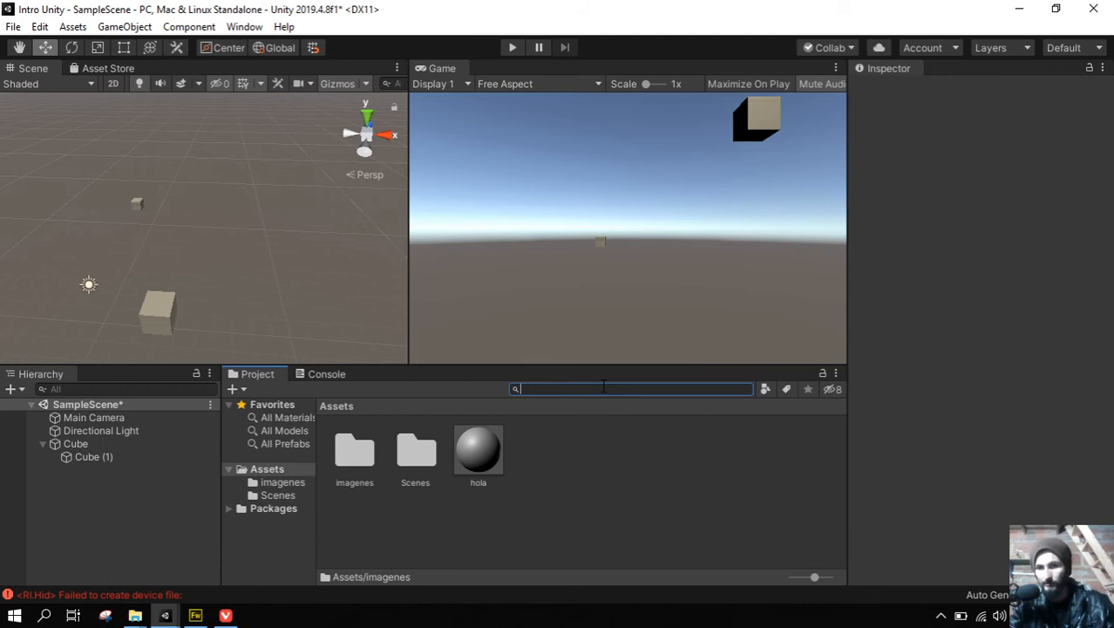
Compare the Project and Console views, and show the details of the "Failed to create device file" error.
{"action": "left_click", "coordinate": [318, 374]}
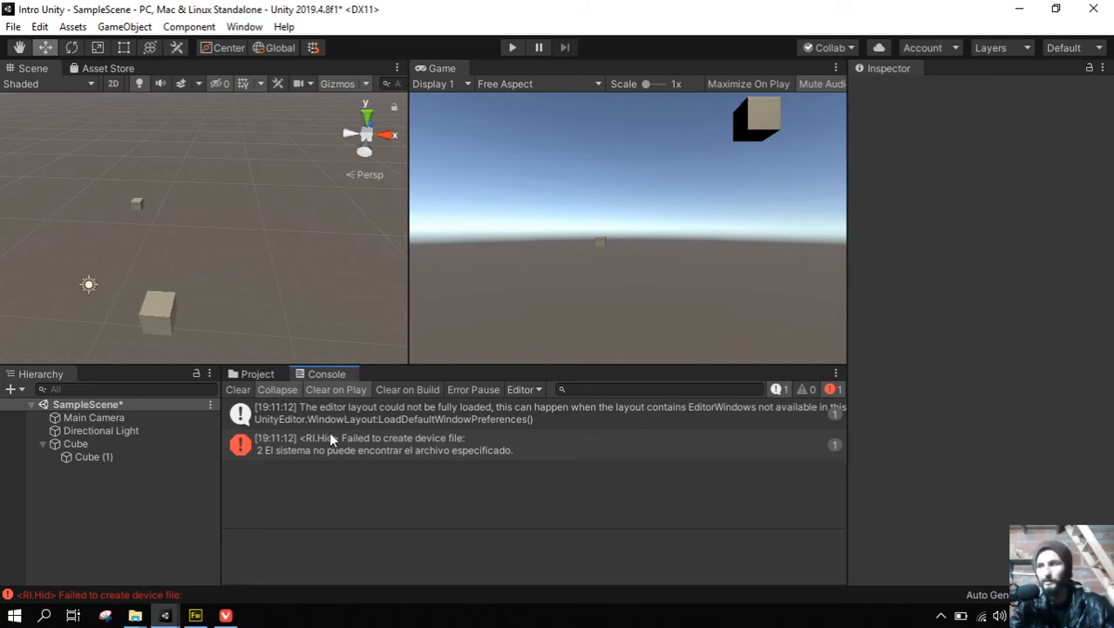
{"action": "left_click", "coordinate": [260, 375]}
{"action": "left_click", "coordinate": [311, 376]}
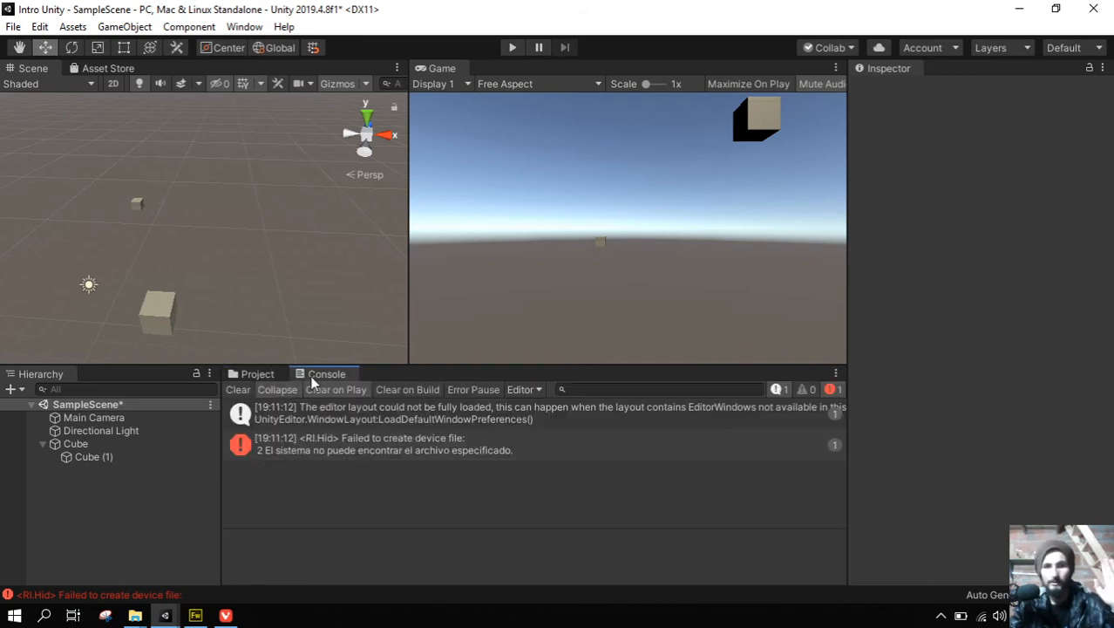
{"action": "left_click", "coordinate": [258, 374]}
{"action": "left_click", "coordinate": [306, 376]}
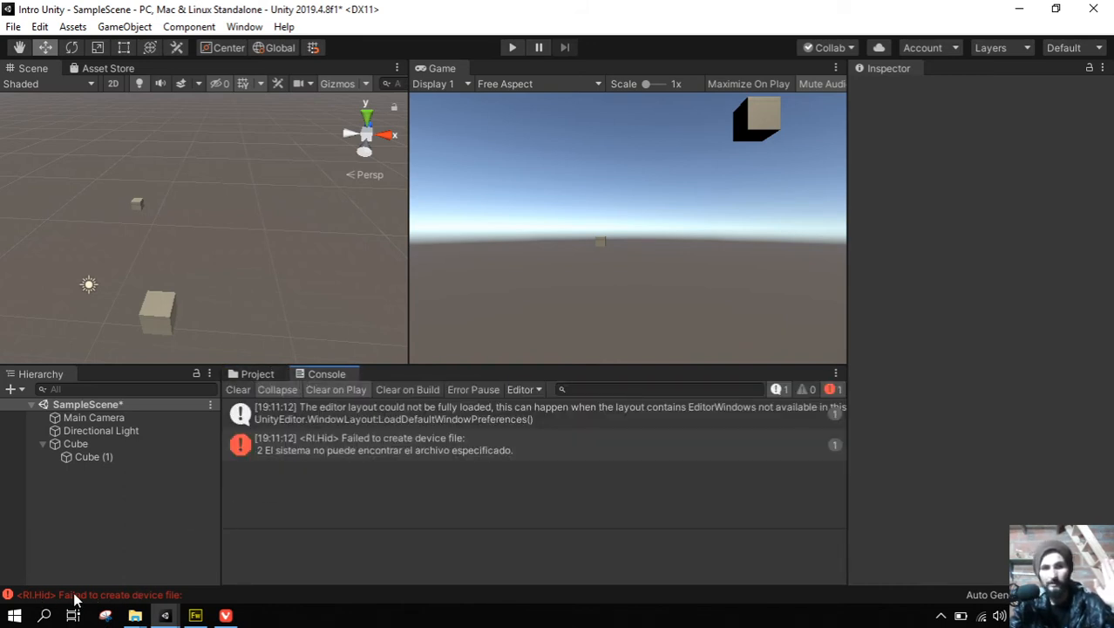
{"action": "left_click", "coordinate": [278, 446]}
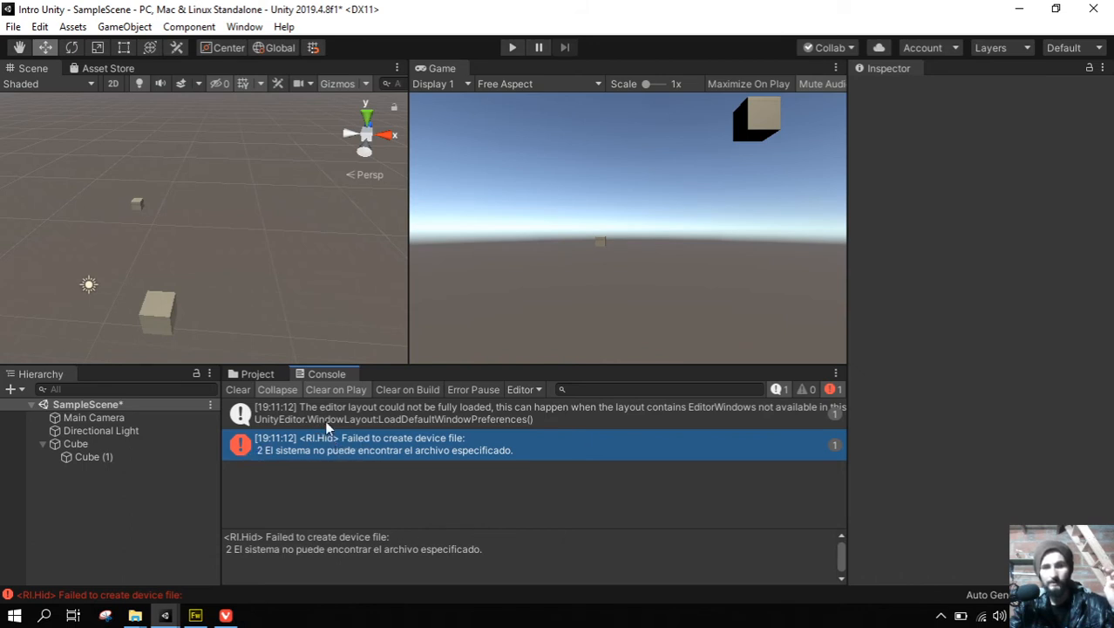
Clear all messages from the Console and return to the Project view.
{"action": "left_click", "coordinate": [238, 391]}
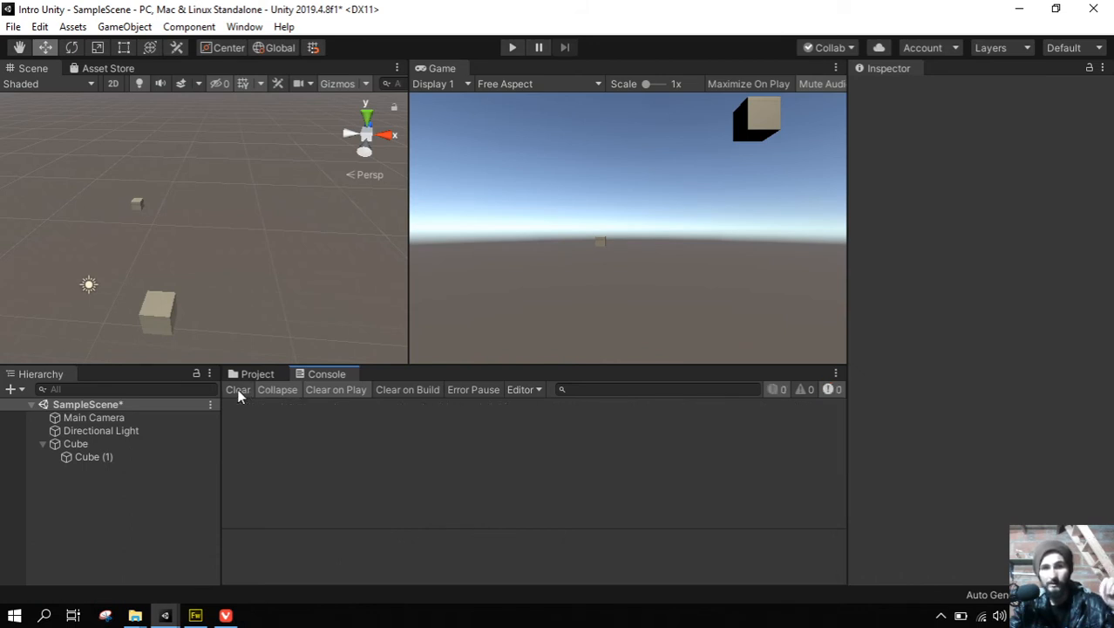
{"action": "left_click", "coordinate": [253, 374]}
{"action": "left_click", "coordinate": [326, 375]}
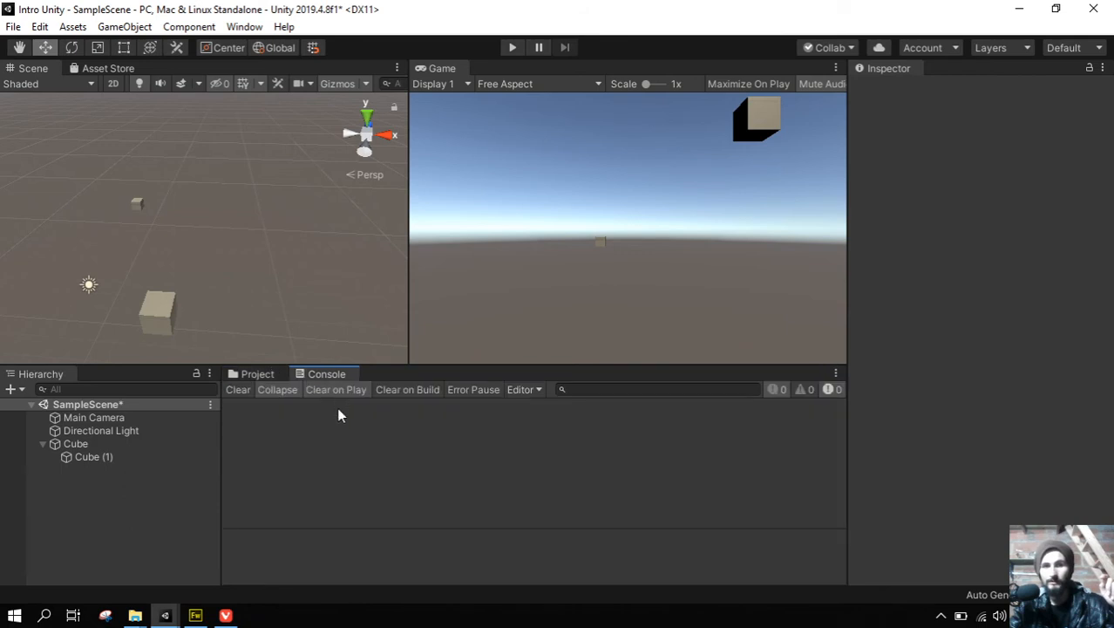
{"action": "left_click", "coordinate": [253, 375]}
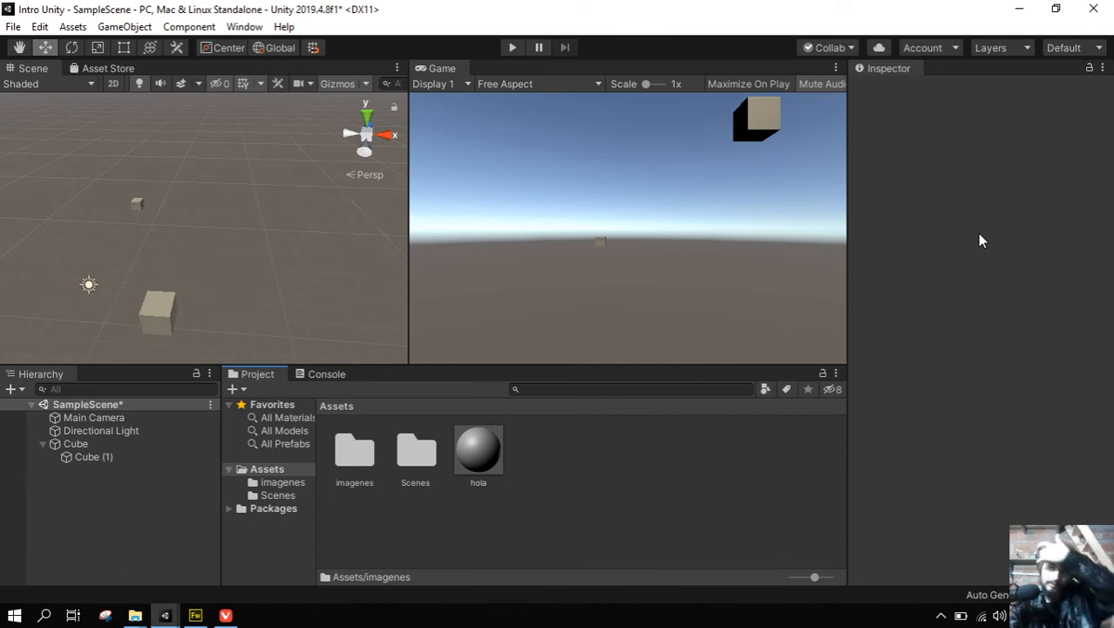
Examine the properties of the hola material and the Scenes folder in the Inspector.
{"action": "left_click", "coordinate": [472, 476]}
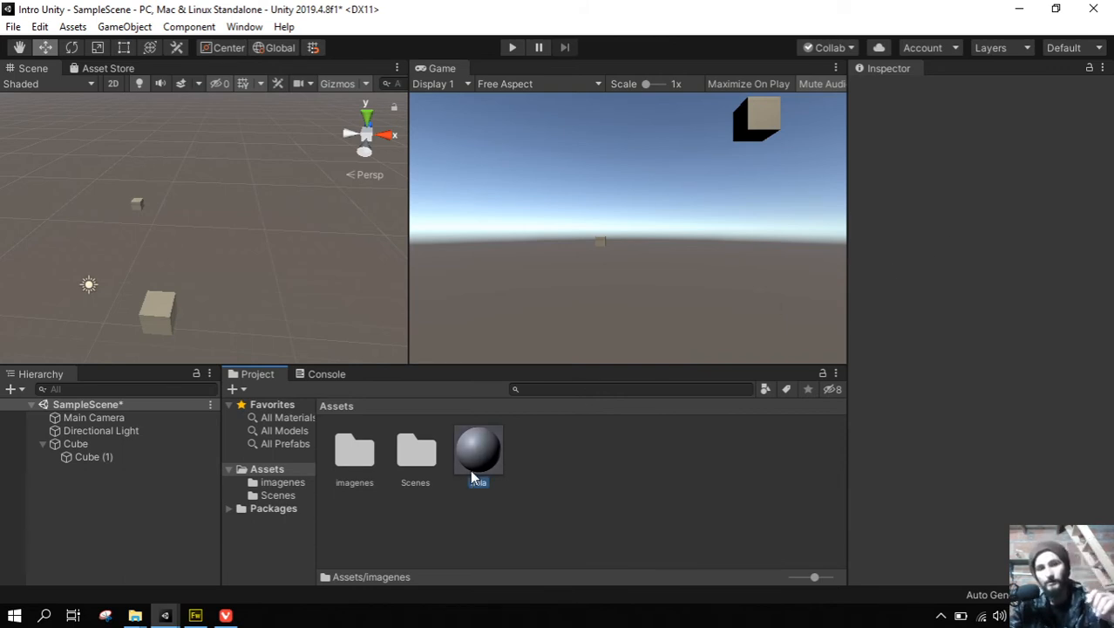
{"action": "scroll", "coordinate": [959, 170], "scroll_direction": "down", "scroll_amount": 3}
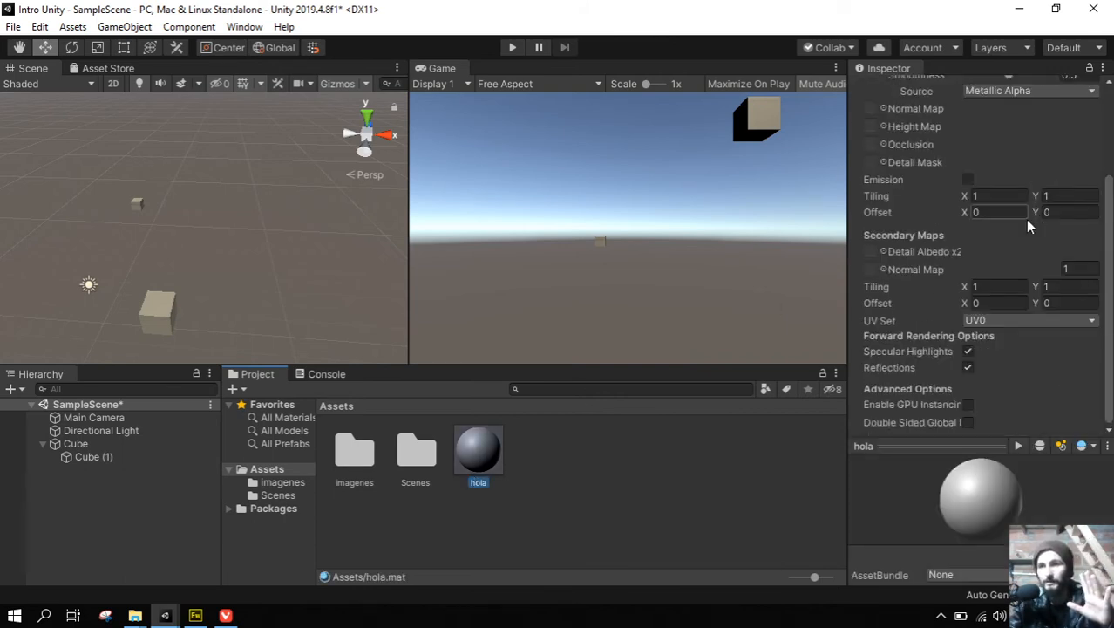
{"action": "scroll", "coordinate": [1011, 253], "scroll_direction": "up", "scroll_amount": 3}
{"action": "left_click", "coordinate": [413, 452]}
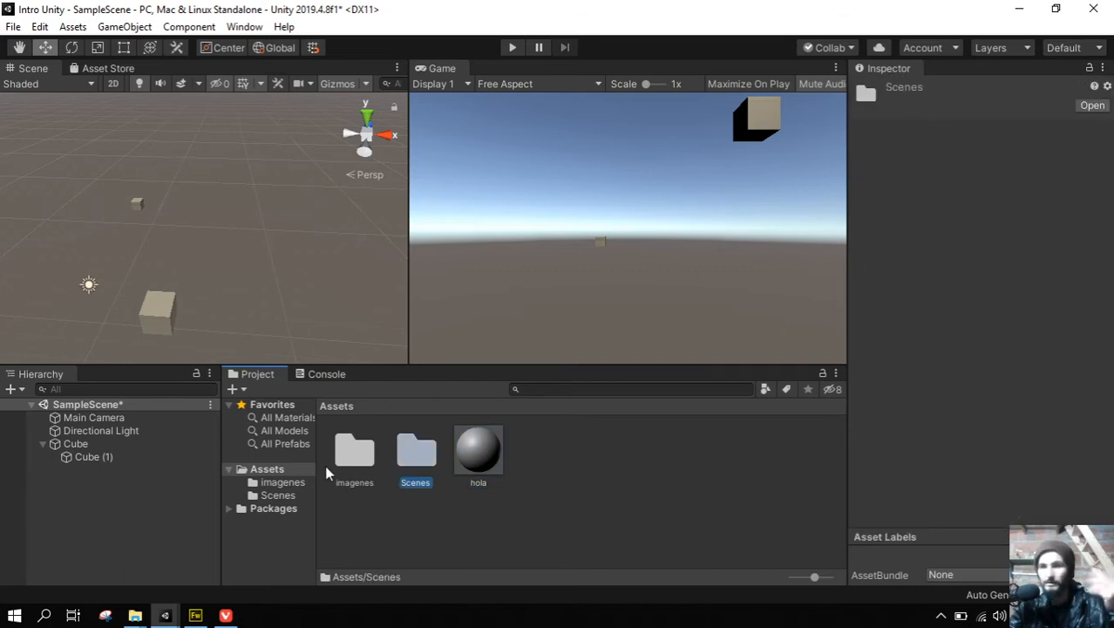
Examine the full list of components and settings on Cube and on Main Camera.
{"action": "left_click", "coordinate": [74, 445]}
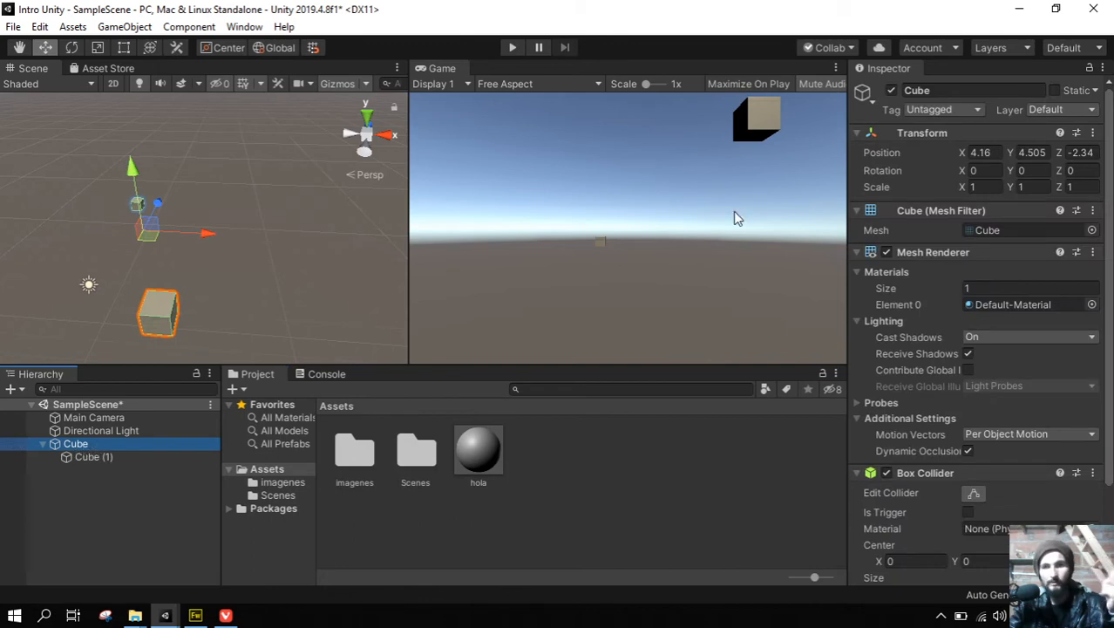
{"action": "scroll", "coordinate": [898, 296], "scroll_direction": "down", "scroll_amount": 3}
{"action": "scroll", "coordinate": [892, 304], "scroll_direction": "up", "scroll_amount": 3}
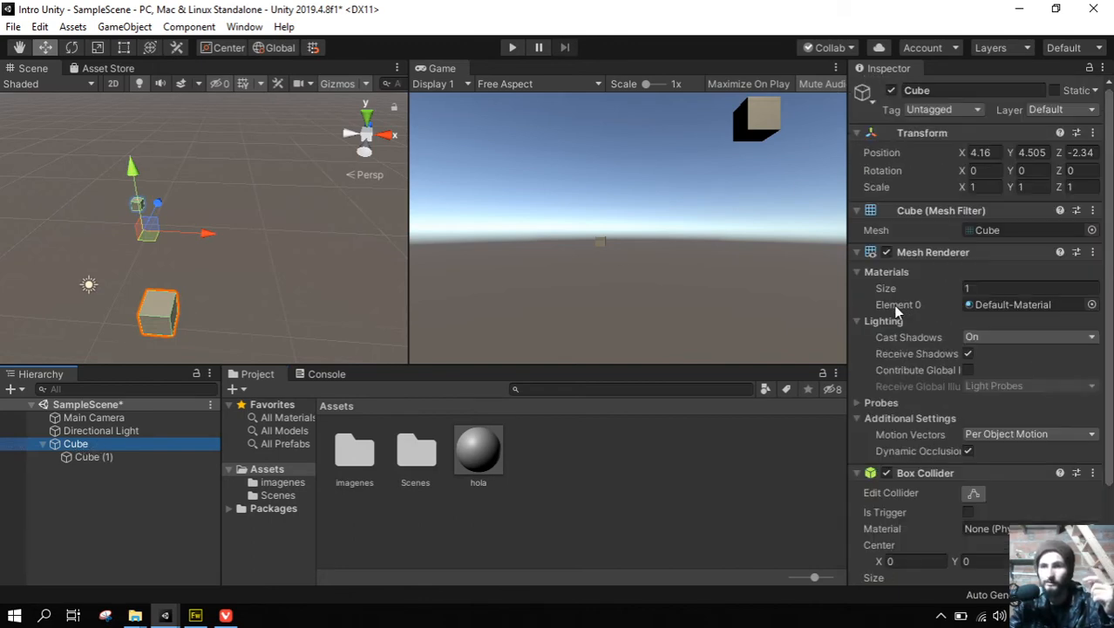
{"action": "scroll", "coordinate": [907, 298], "scroll_direction": "down", "scroll_amount": 3}
{"action": "scroll", "coordinate": [911, 305], "scroll_direction": "up", "scroll_amount": 3}
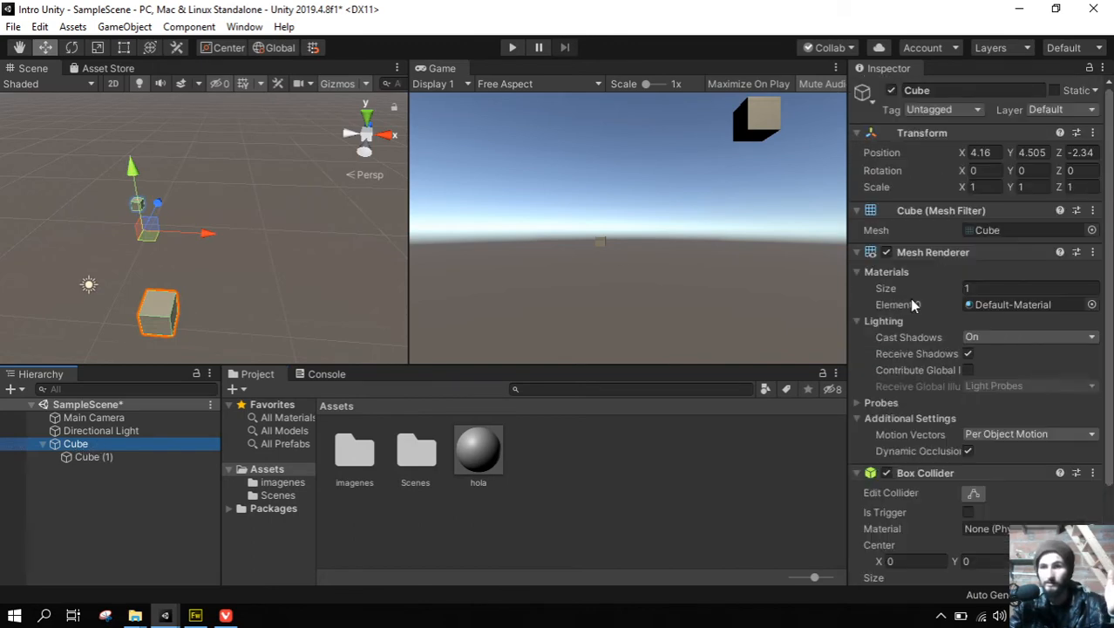
{"action": "left_click", "coordinate": [114, 418]}
{"action": "scroll", "coordinate": [934, 204], "scroll_direction": "down", "scroll_amount": 2}
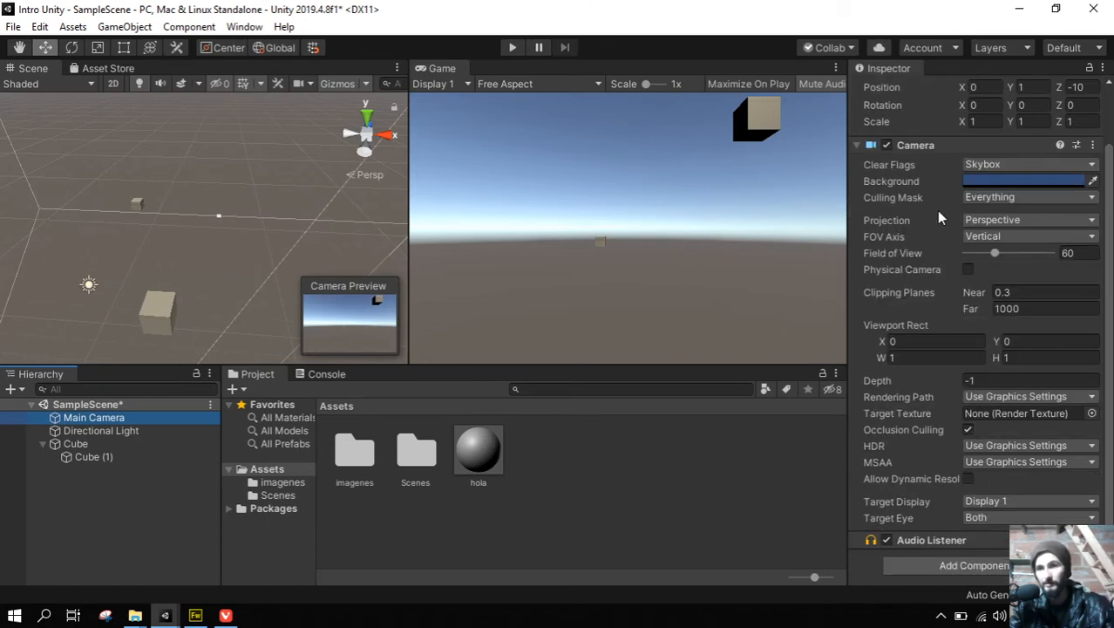
{"action": "scroll", "coordinate": [936, 210], "scroll_direction": "up", "scroll_amount": 2}
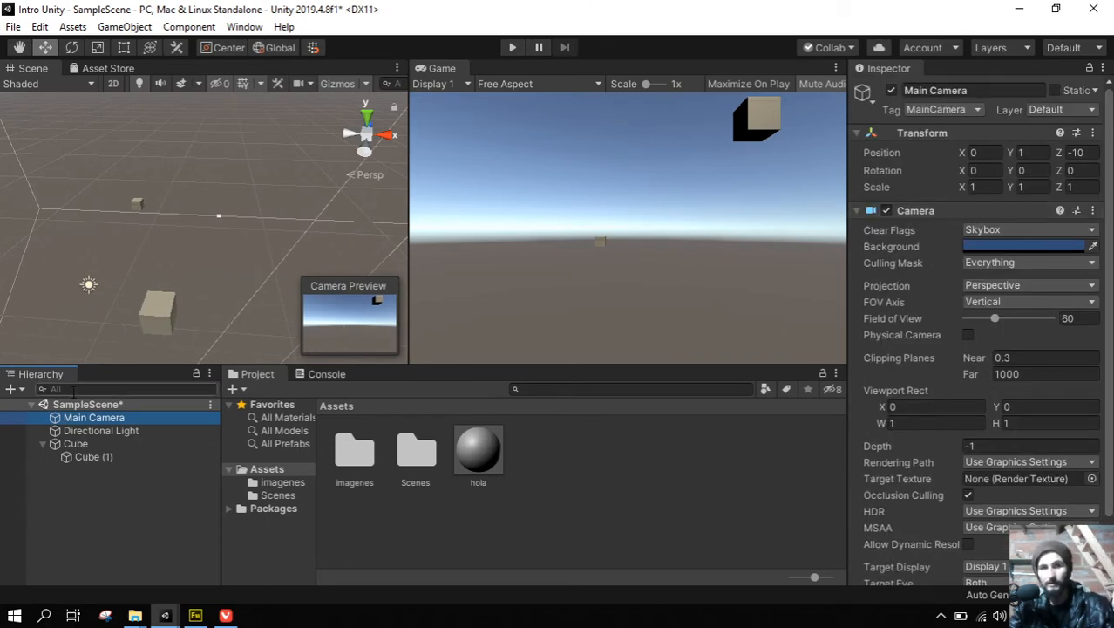
Compare the Inspector components of Directional Light, Cube, Cube (1) and Main Camera.
{"action": "left_click", "coordinate": [98, 431]}
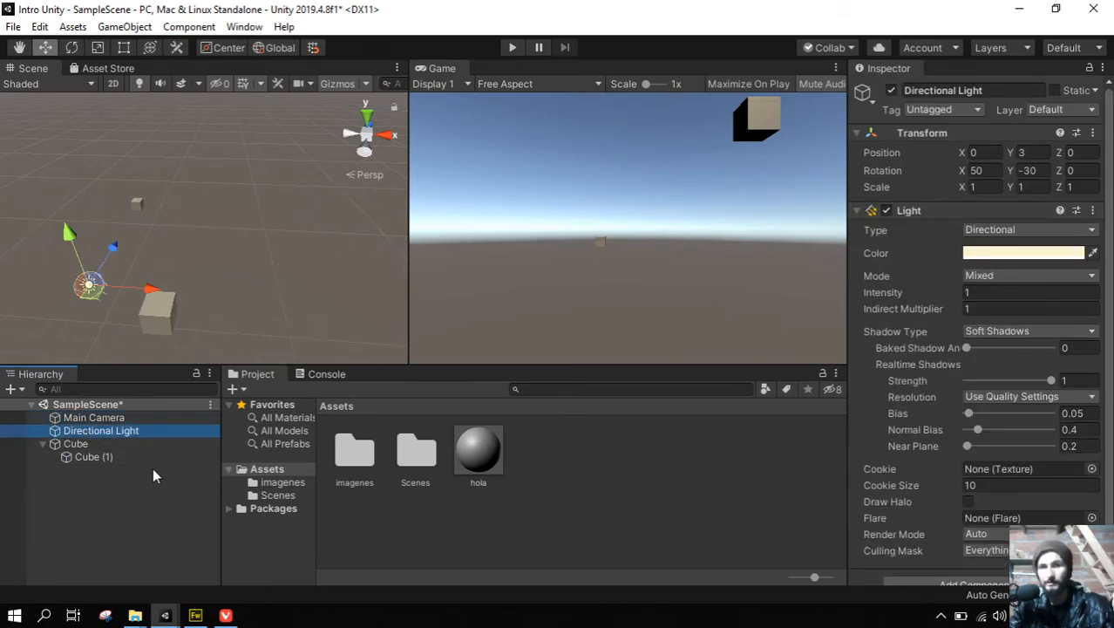
{"action": "left_click", "coordinate": [106, 442]}
{"action": "left_click", "coordinate": [90, 458]}
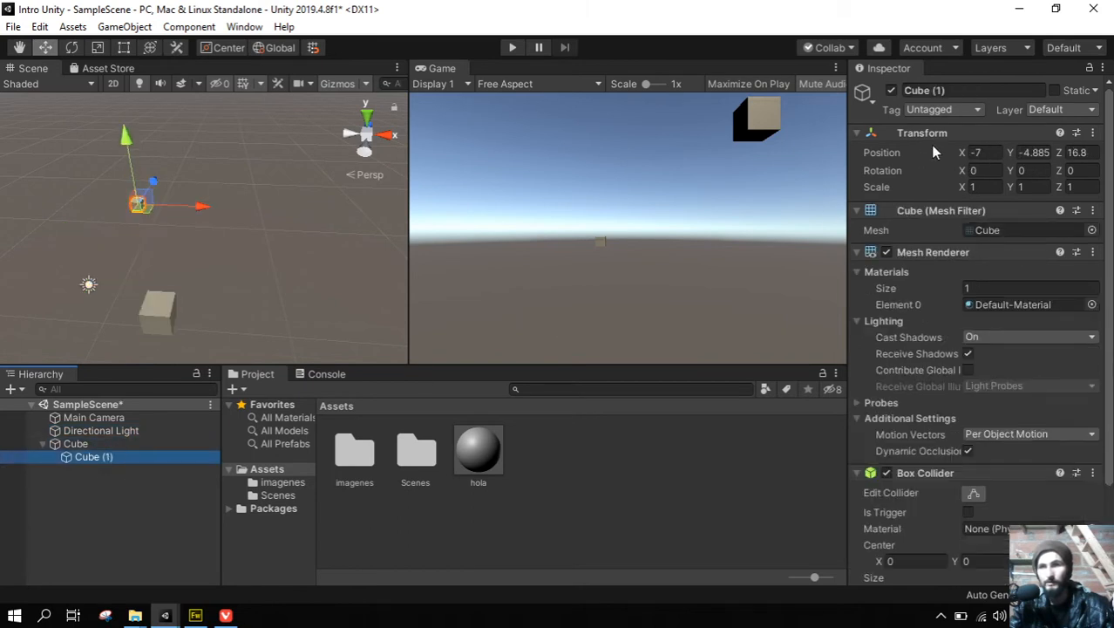
{"action": "left_click", "coordinate": [79, 442]}
{"action": "left_click", "coordinate": [93, 430]}
{"action": "left_click", "coordinate": [101, 406]}
{"action": "left_click", "coordinate": [103, 418]}
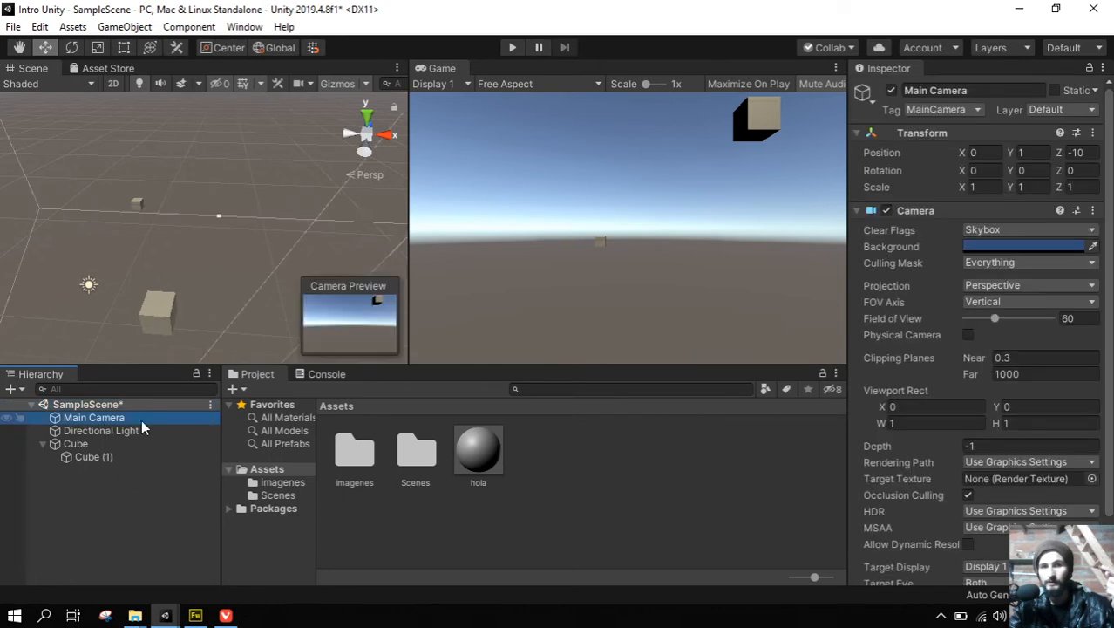
Go through the position, rotation and scale values in Main Camera's Transform.
{"action": "left_click", "coordinate": [981, 152]}
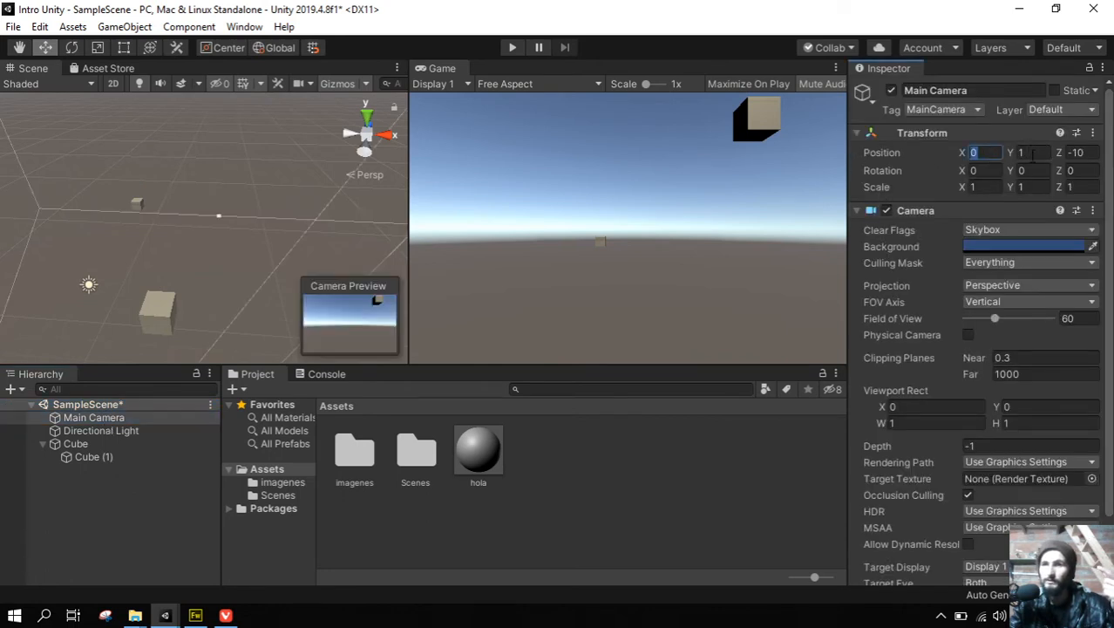
{"action": "left_click", "coordinate": [992, 171]}
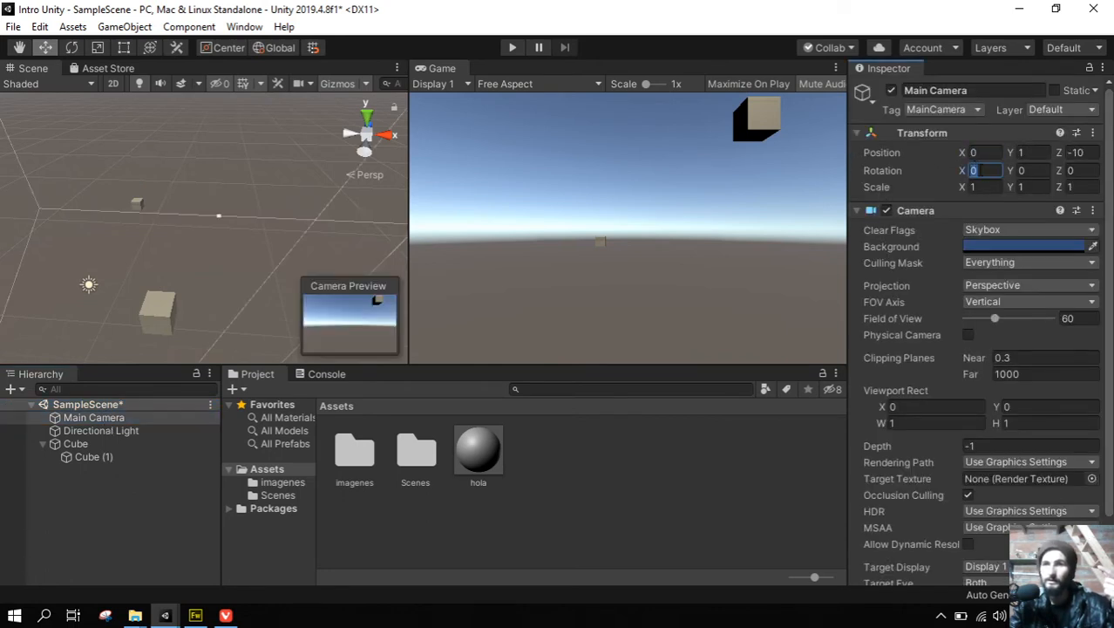
{"action": "left_click", "coordinate": [1069, 173]}
{"action": "left_click", "coordinate": [995, 172]}
{"action": "key", "text": "Tab"}
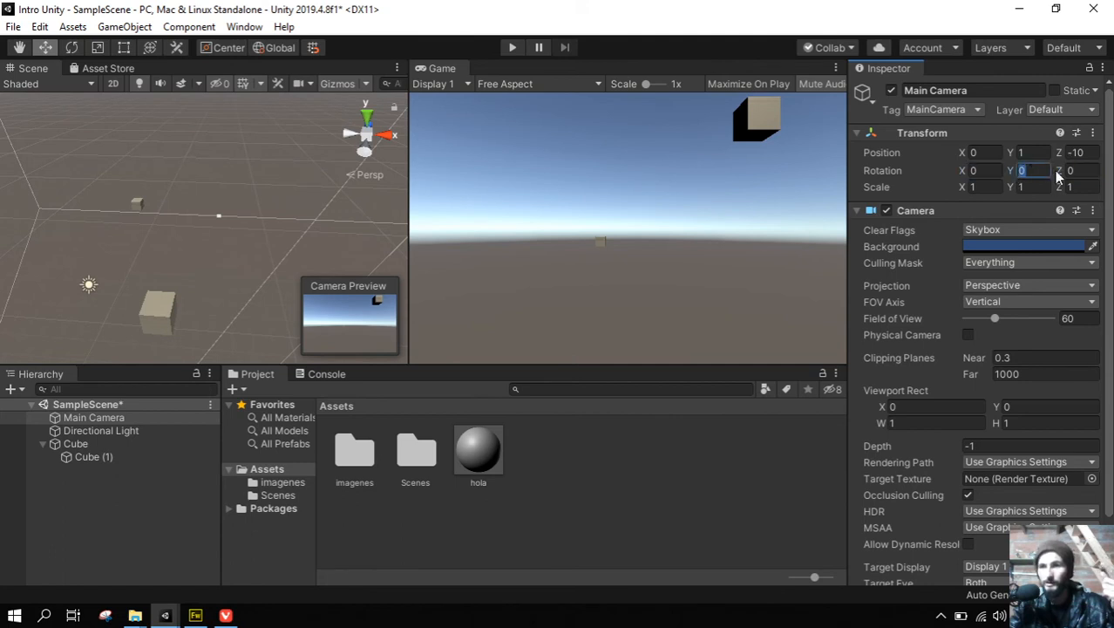
{"action": "key", "text": "Tab"}
{"action": "key", "text": "Tab"}
{"action": "key", "text": "Tab"}
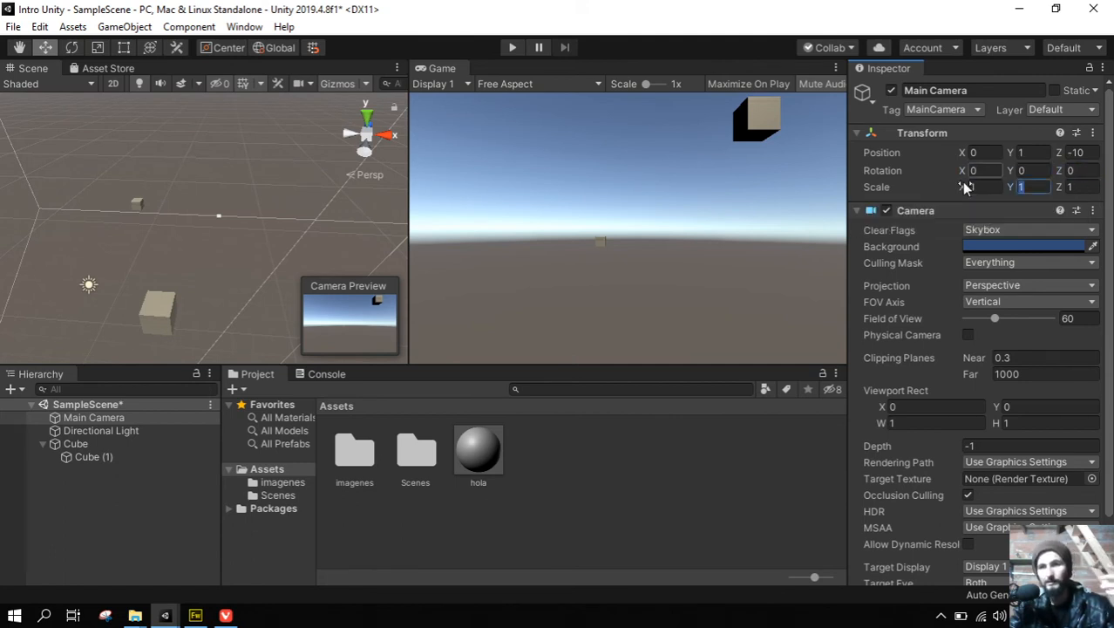
Unparent Cube (1) from Cube in the Hierarchy and select Cube.
{"action": "left_click", "coordinate": [175, 301]}
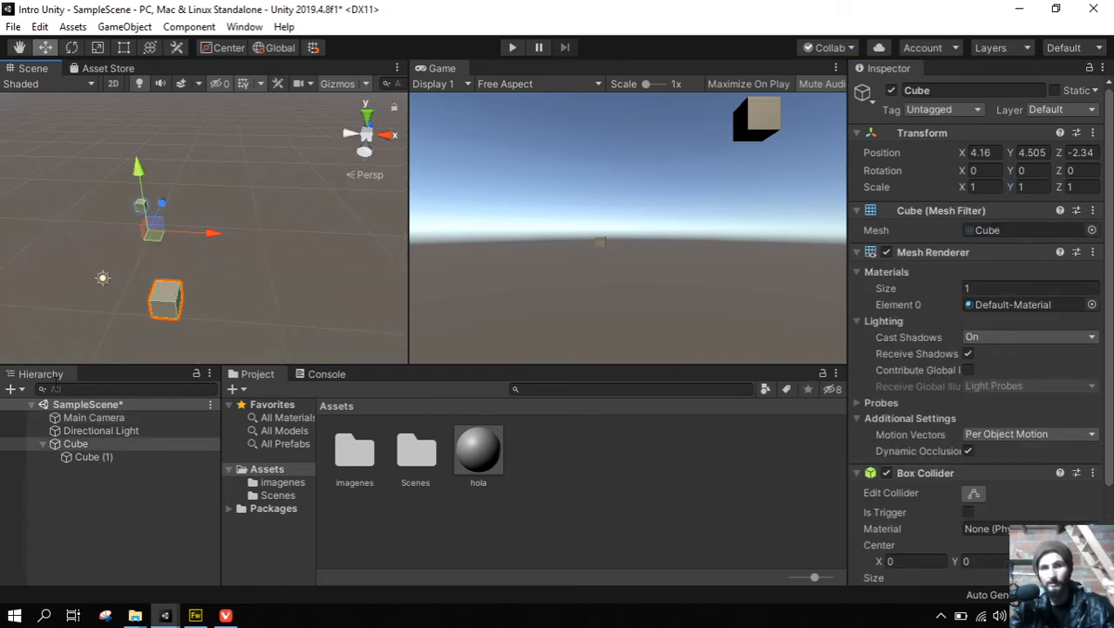
{"action": "mouse_move", "coordinate": [65, 455]}
{"action": "left_mouse_down"}
{"action": "mouse_move", "coordinate": [65, 473]}
{"action": "mouse_move", "coordinate": [69, 443]}
{"action": "left_mouse_up"}
{"action": "left_click", "coordinate": [73, 455]}
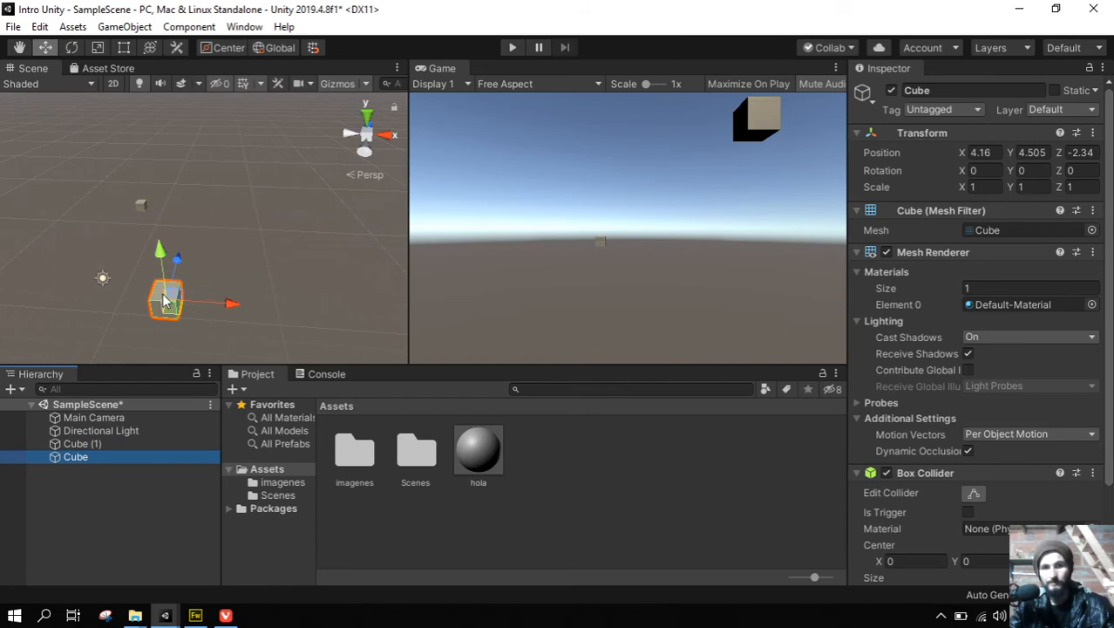
Try X scales of 2 and 10 on Cube, and restore its X scale to 1.
{"action": "left_click", "coordinate": [978, 188]}
{"action": "type", "text": "2"}
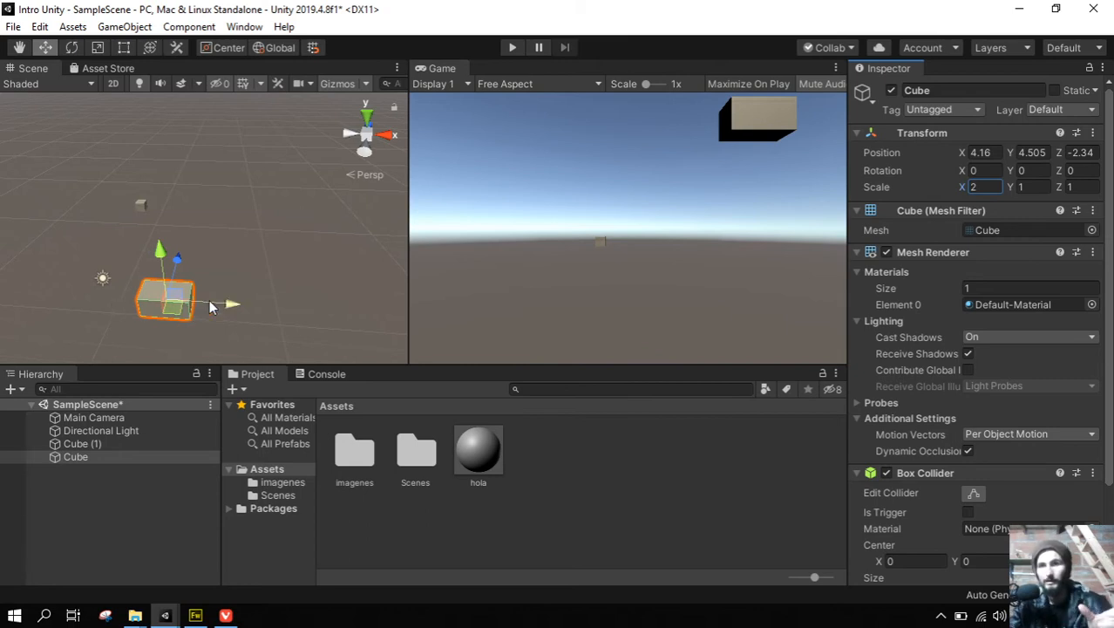
{"action": "type", "text": "10"}
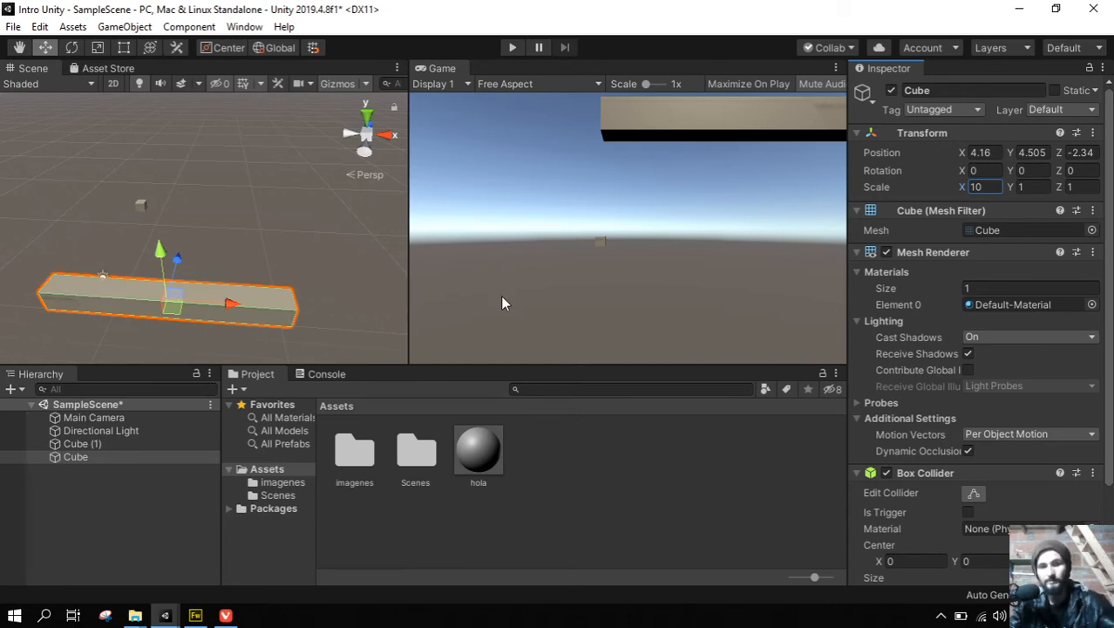
{"action": "key", "text": "BackSpace"}
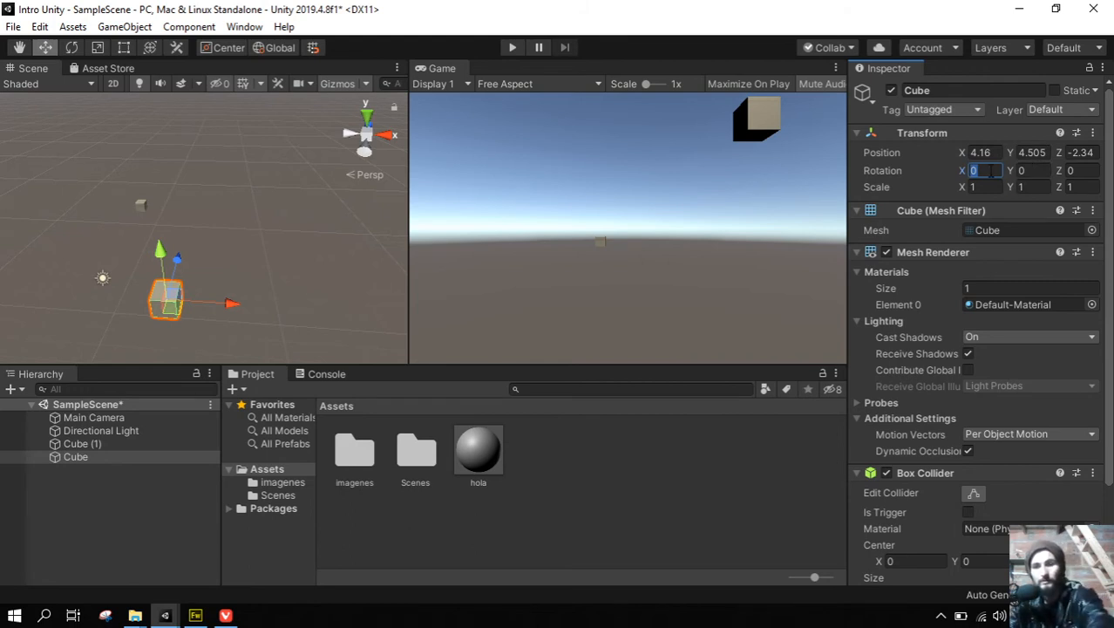
Set Cube's X rotation to 80 and frame the cube in the Scene view.
{"action": "type", "text": "80"}
{"action": "scroll", "coordinate": [244, 275], "scroll_direction": "up", "scroll_amount": 3}
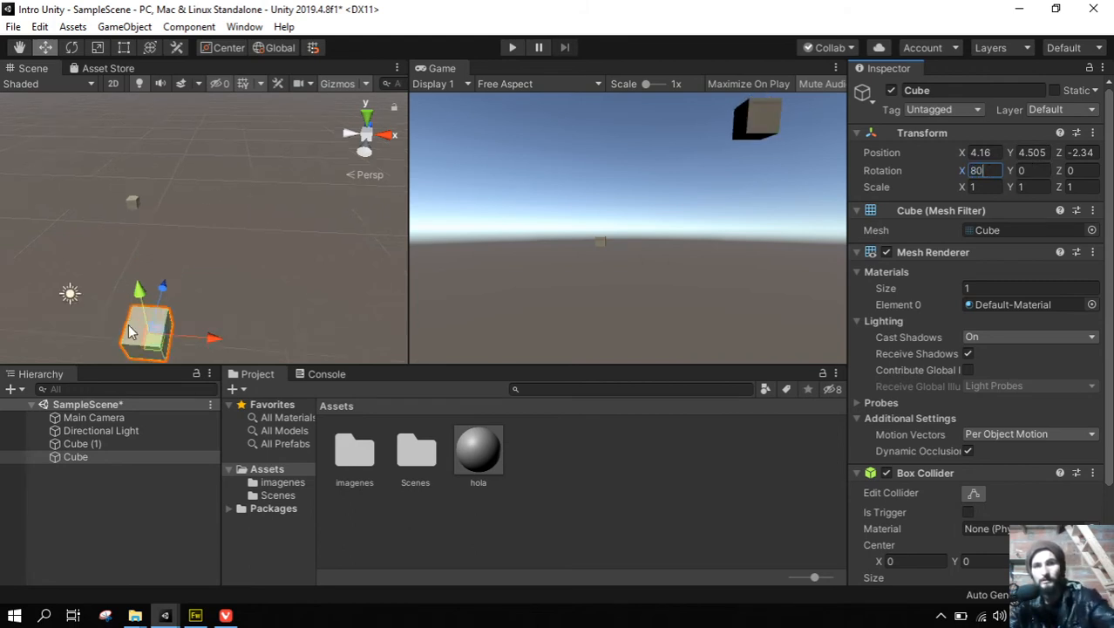
{"action": "middle_click_drag", "start_coordinate": [244, 275], "coordinate": [260, 203]}
{"action": "key", "text": "f"}
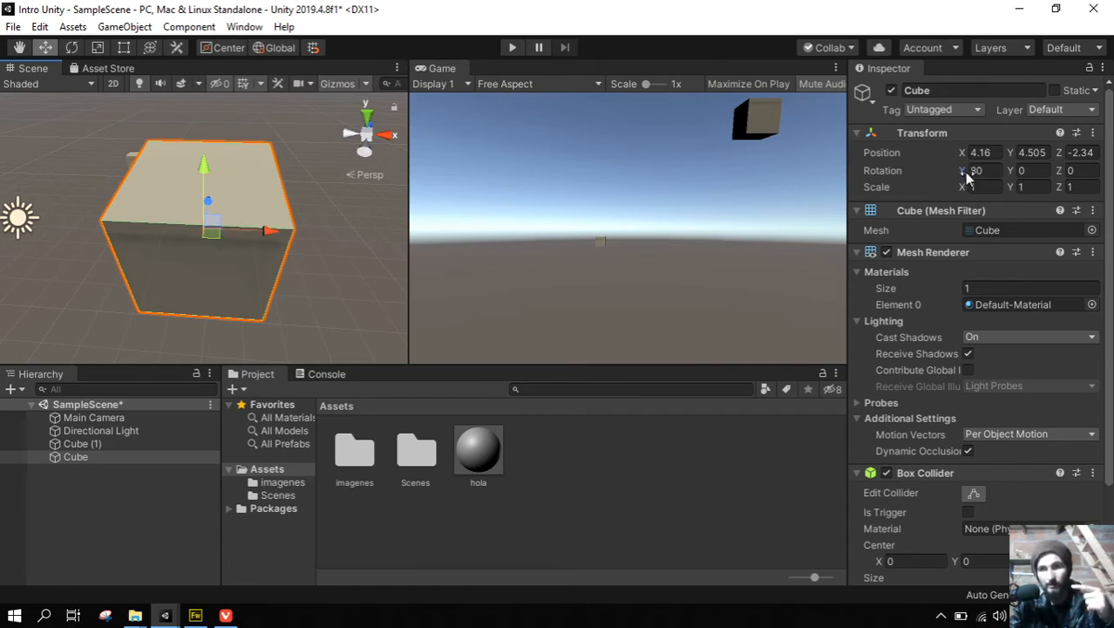
Vary Cube's X rotation interactively and reset it to 0.
{"action": "left_click_drag", "start_coordinate": [962, 172], "coordinate": [272, 233]}
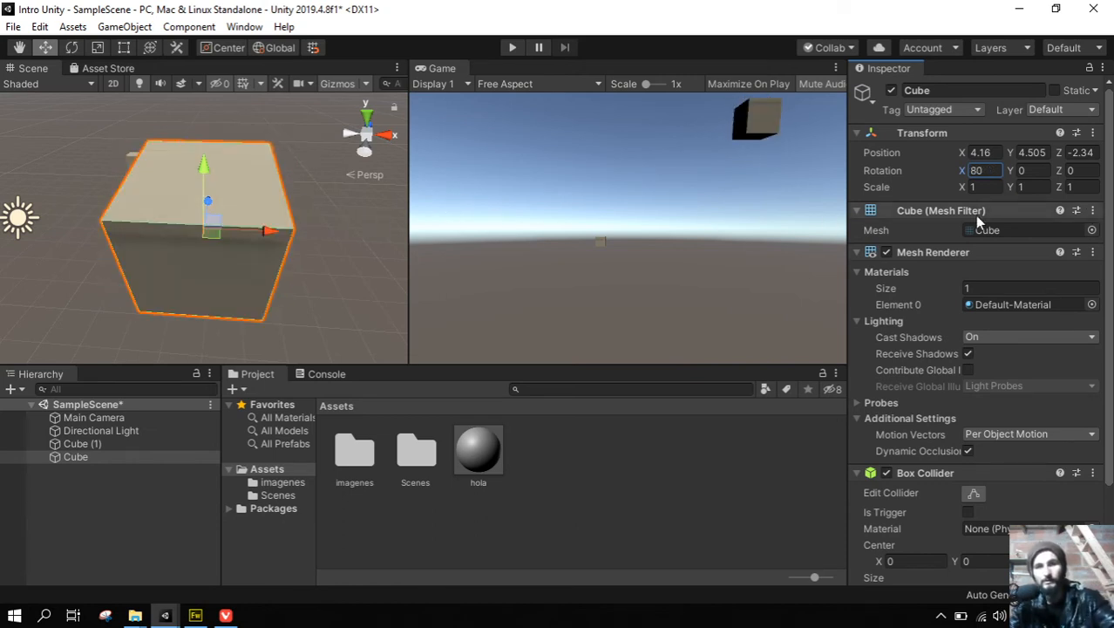
{"action": "double_click", "coordinate": [994, 171]}
{"action": "type", "text": "0"}
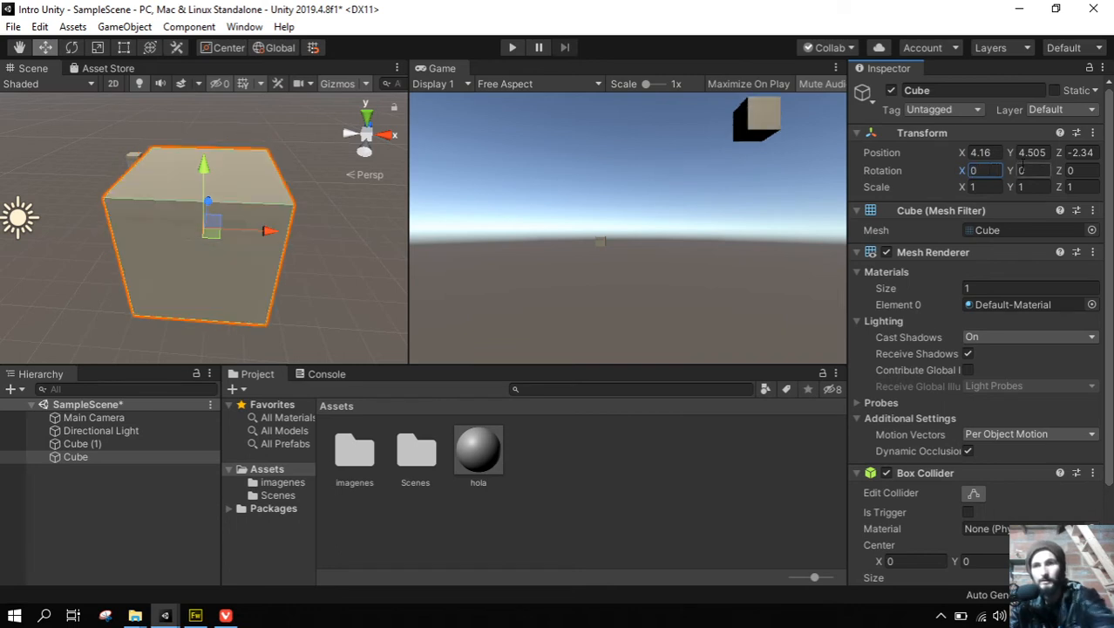
Try rotating Cube interactively about its Y and Z axes, undoing each rotation.
{"action": "left_click_drag", "start_coordinate": [1011, 173], "coordinate": [1070, 207]}
{"action": "key", "text": "ctrl+z"}
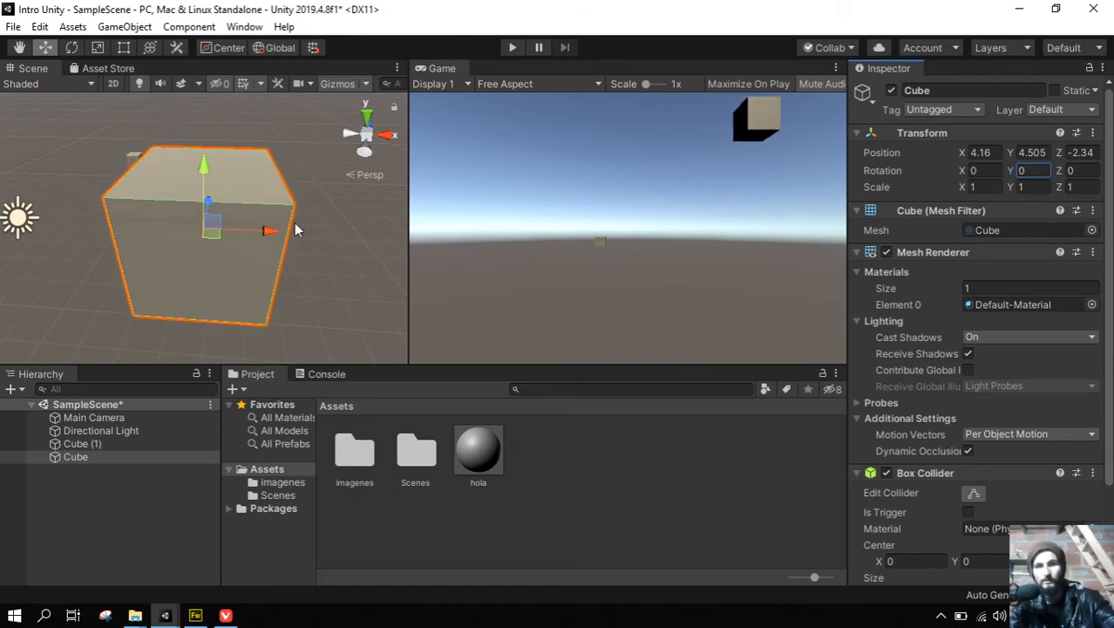
{"action": "left_click_drag", "start_coordinate": [296, 228], "coordinate": [222, 215], "text": "alt"}
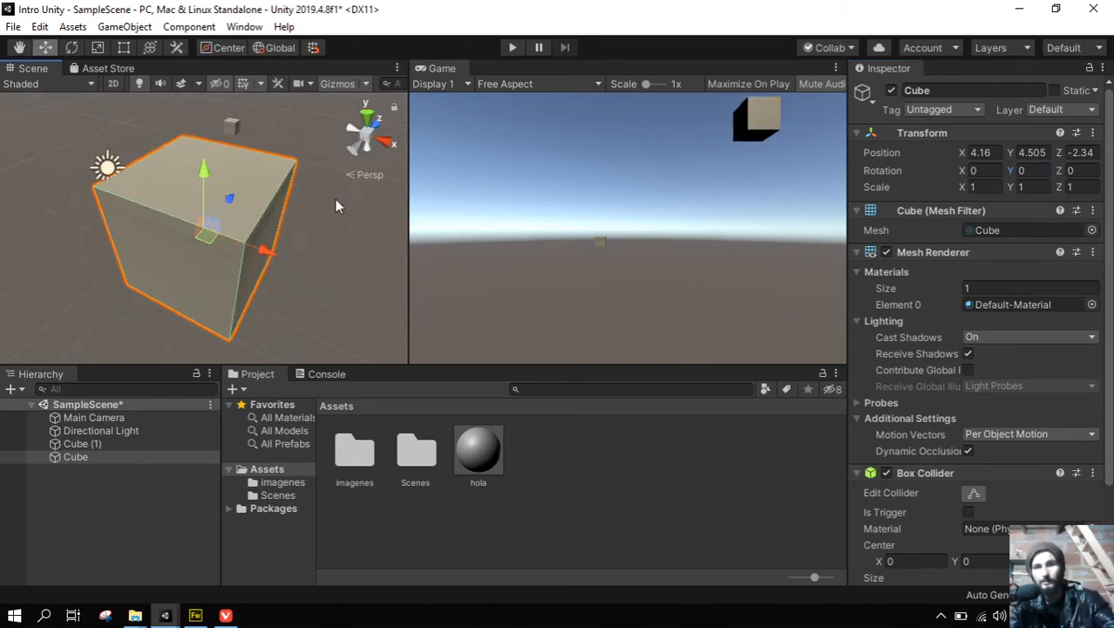
{"action": "left_click_drag", "start_coordinate": [1058, 171], "coordinate": [473, 166]}
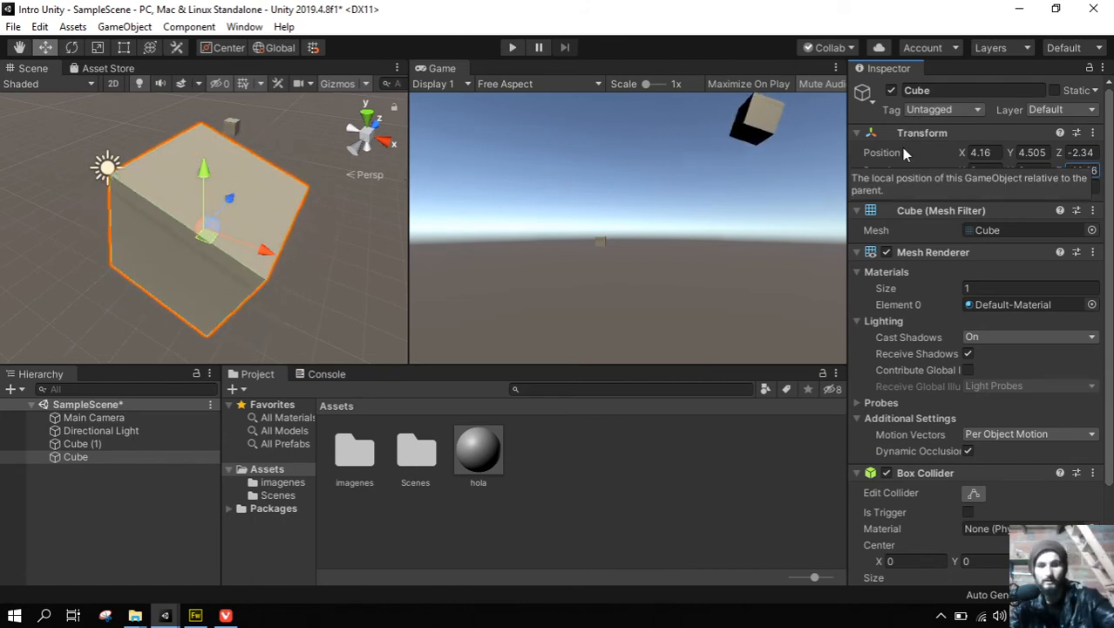
{"action": "key", "text": "ctrl+z"}
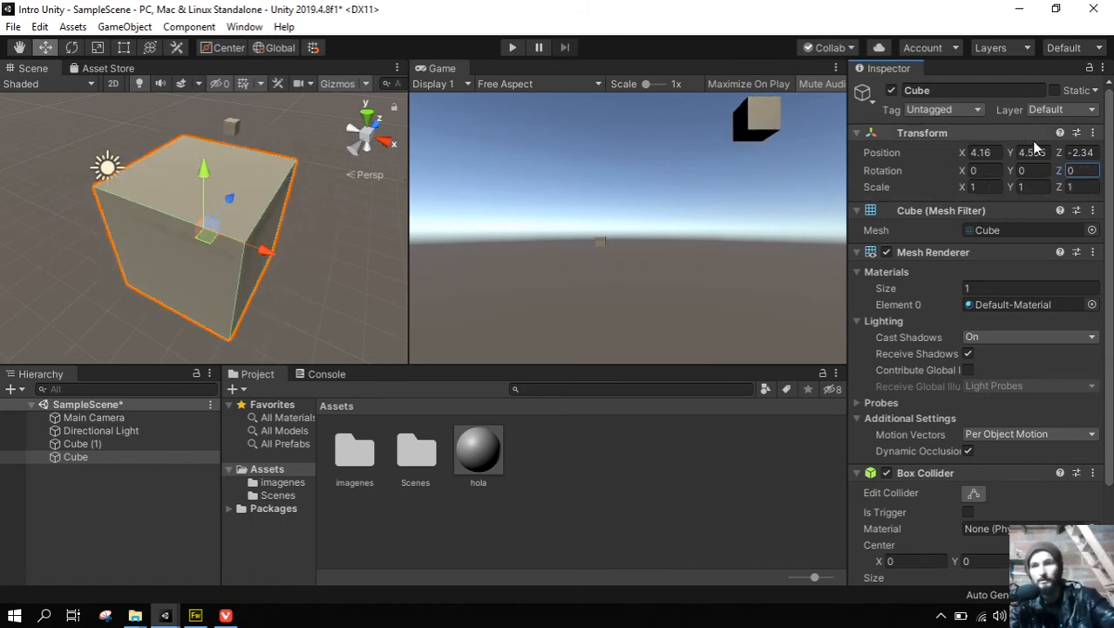
Vary Cube's X scale interactively and bring it back to 1.
{"action": "left_click", "coordinate": [963, 188]}
{"action": "mouse_move", "coordinate": [960, 186]}
{"action": "left_mouse_down"}
{"action": "mouse_move", "coordinate": [1072, 178]}
{"action": "mouse_move", "coordinate": [942, 169]}
{"action": "mouse_move", "coordinate": [1011, 174]}
{"action": "mouse_move", "coordinate": [964, 174]}
{"action": "left_mouse_up"}
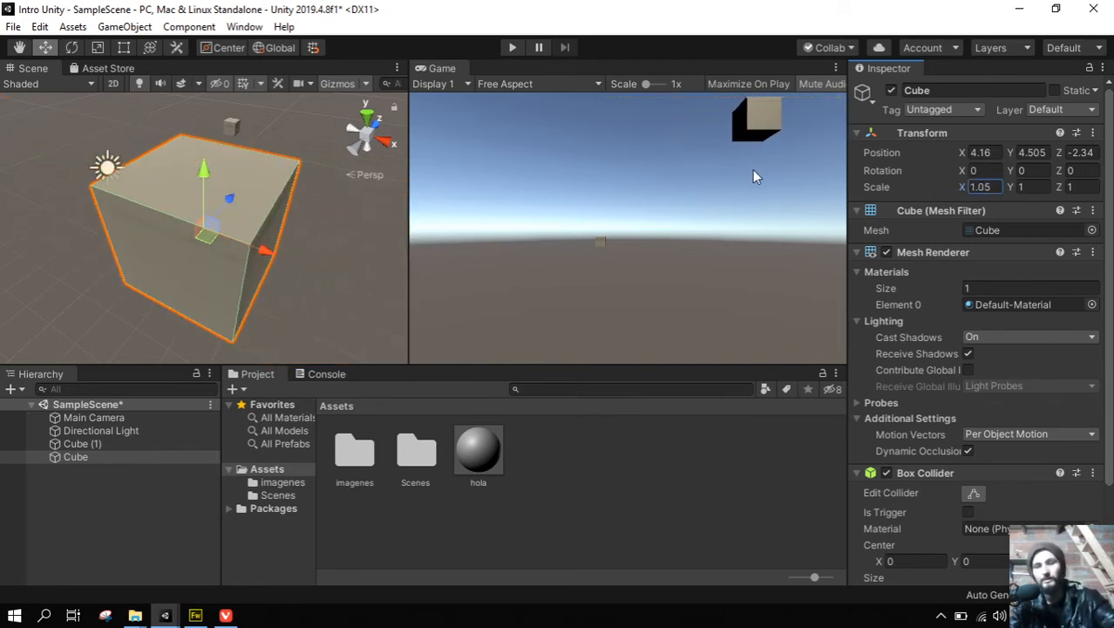
{"action": "left_click_drag", "start_coordinate": [754, 171], "coordinate": [745, 170]}
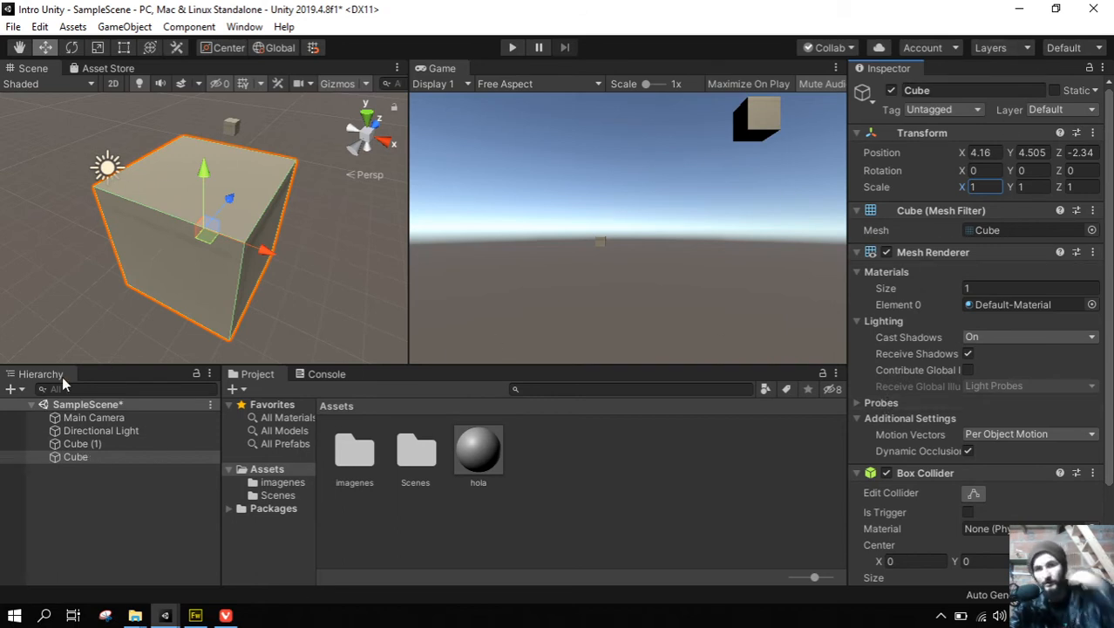
Compare the Transform and other components of Directional Light, Cube (1), Main Camera and Cube.
{"action": "left_click", "coordinate": [102, 431]}
{"action": "left_click", "coordinate": [96, 445]}
{"action": "left_click", "coordinate": [110, 419]}
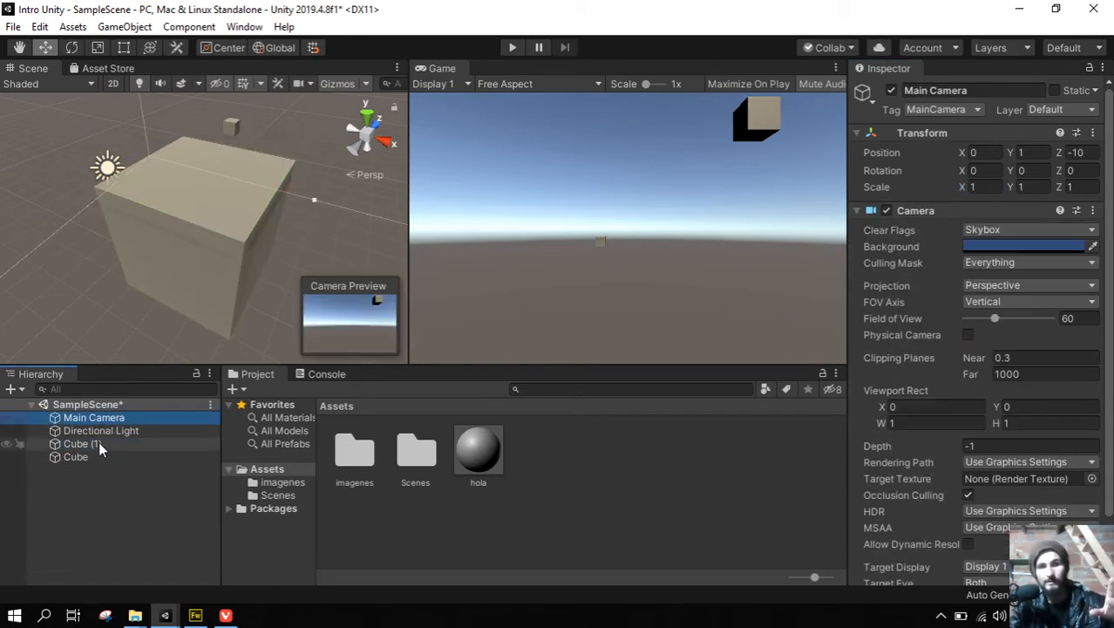
{"action": "left_click", "coordinate": [77, 457]}
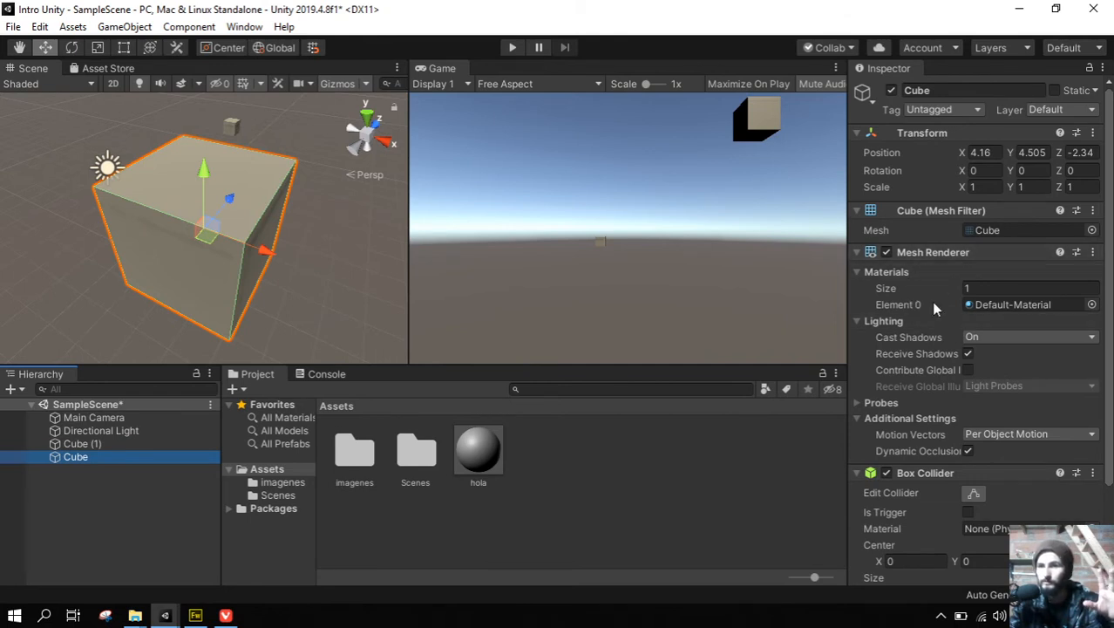
Change Cube's Mesh Filter mesh to Sphere and review its remaining components, including the Box Collider.
{"action": "scroll", "coordinate": [924, 477], "scroll_direction": "down", "scroll_amount": 3}
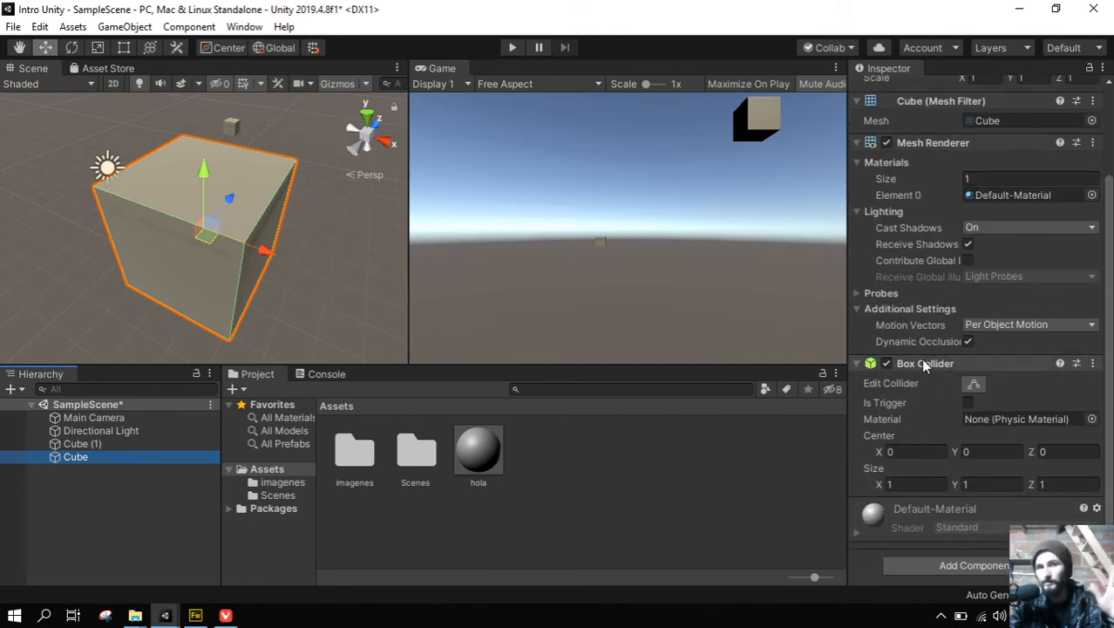
{"action": "scroll", "coordinate": [915, 345], "scroll_direction": "up", "scroll_amount": 3}
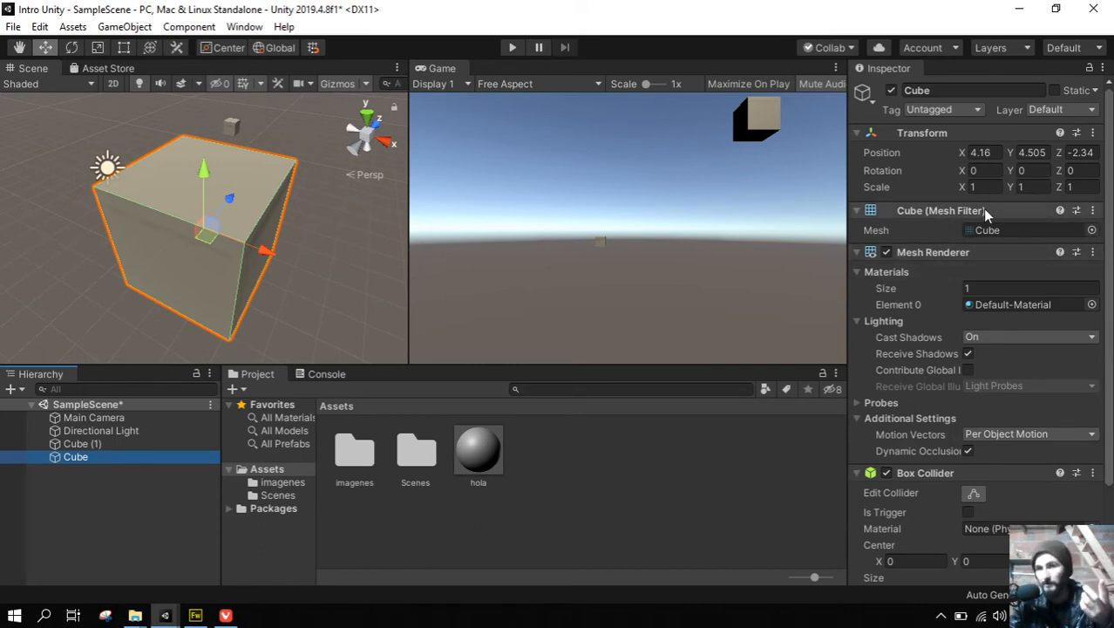
{"action": "left_click", "coordinate": [1091, 229]}
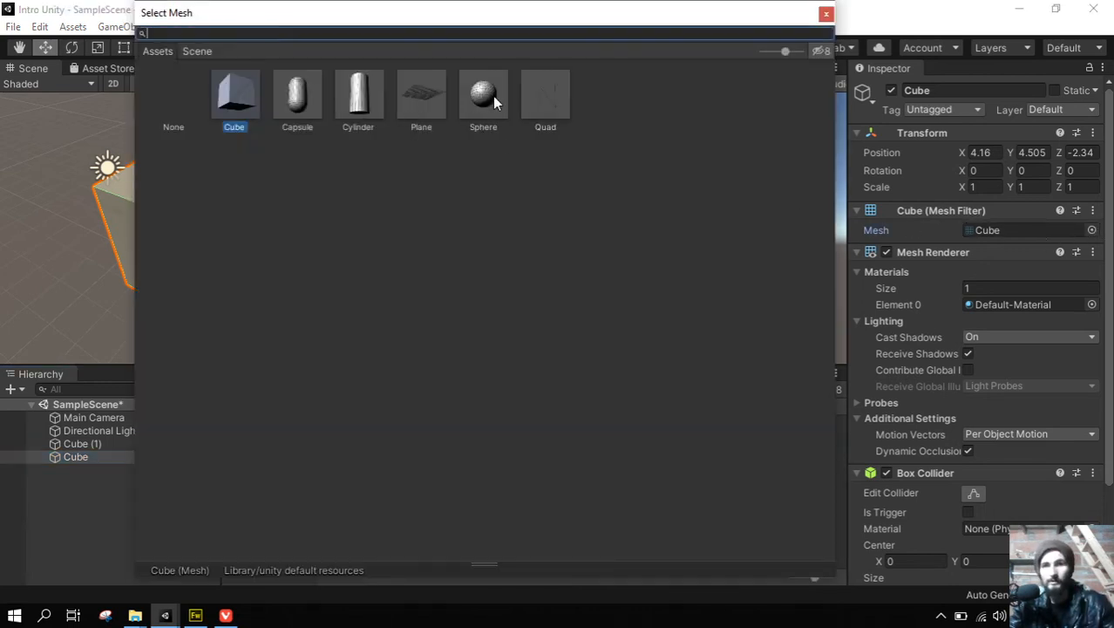
{"action": "double_click", "coordinate": [485, 96]}
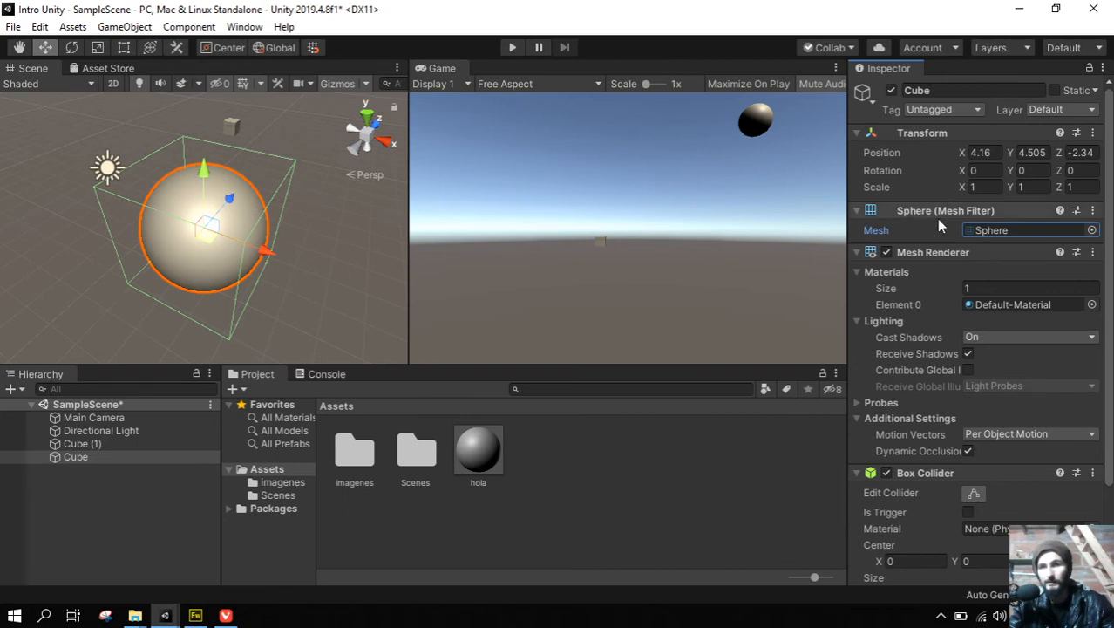
{"action": "scroll", "coordinate": [869, 303], "scroll_direction": "down", "scroll_amount": 3}
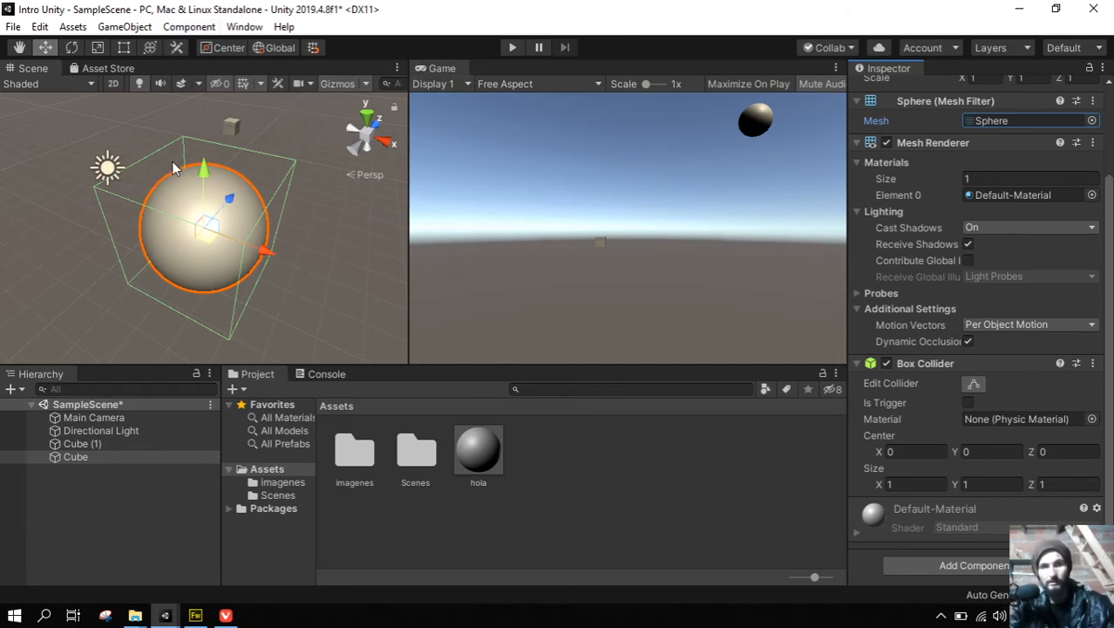
Move Main Camera to about X 4.36, Y 4.79, Z -5.01, facing the sphere from close range.
{"action": "scroll", "coordinate": [172, 169], "scroll_direction": "down", "scroll_amount": 8}
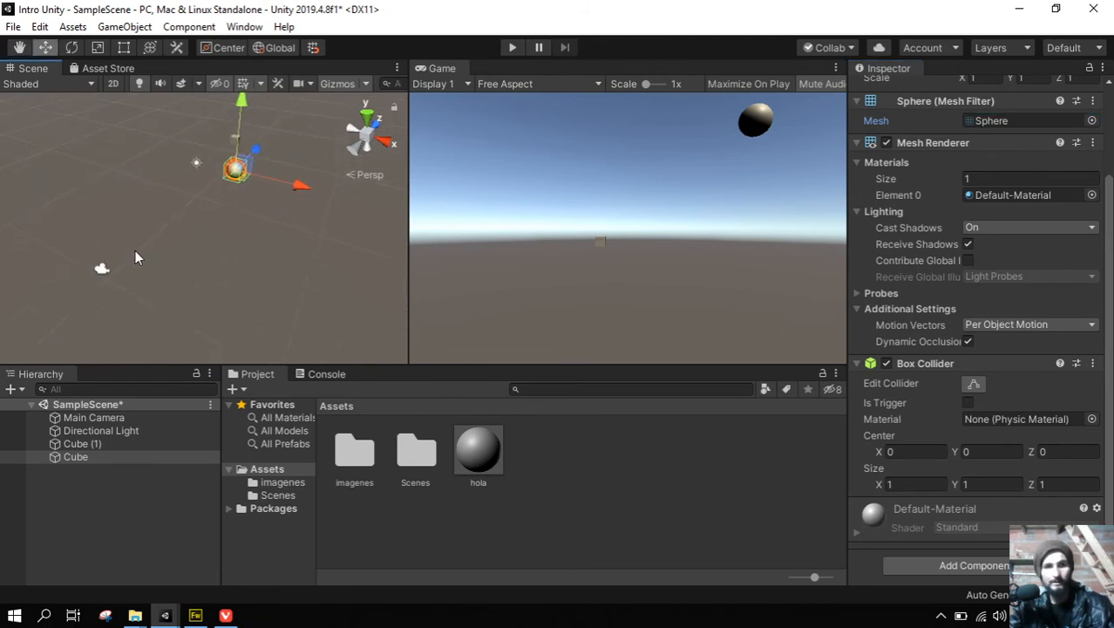
{"action": "left_click", "coordinate": [92, 273]}
{"action": "left_click", "coordinate": [103, 266]}
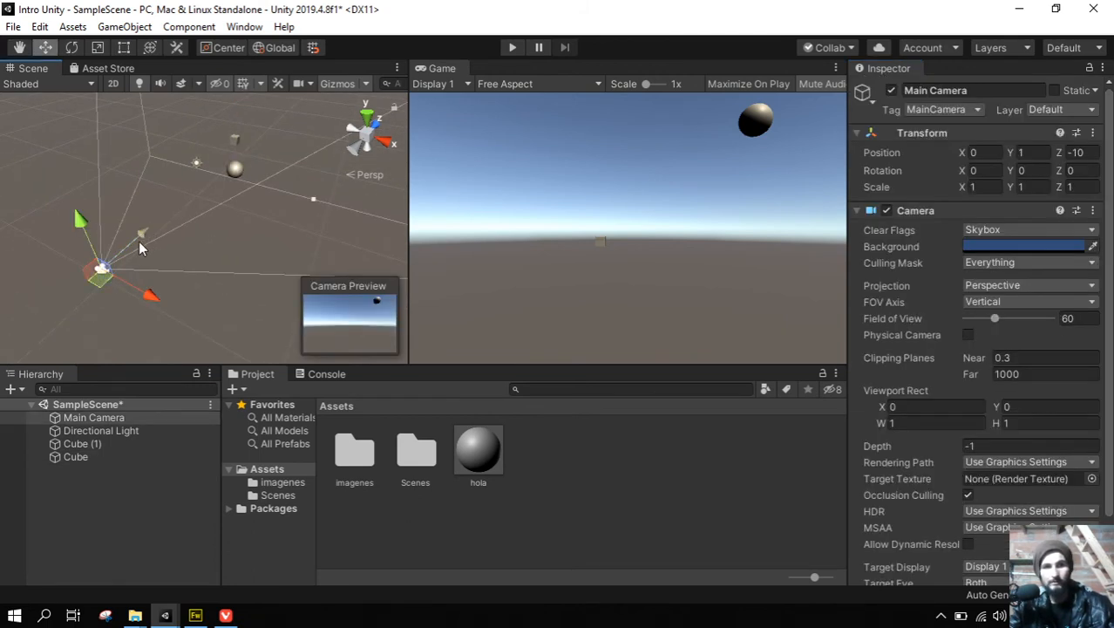
{"action": "left_click_drag", "start_coordinate": [142, 248], "coordinate": [231, 185]}
{"action": "left_click_drag", "start_coordinate": [275, 143], "coordinate": [247, 165]}
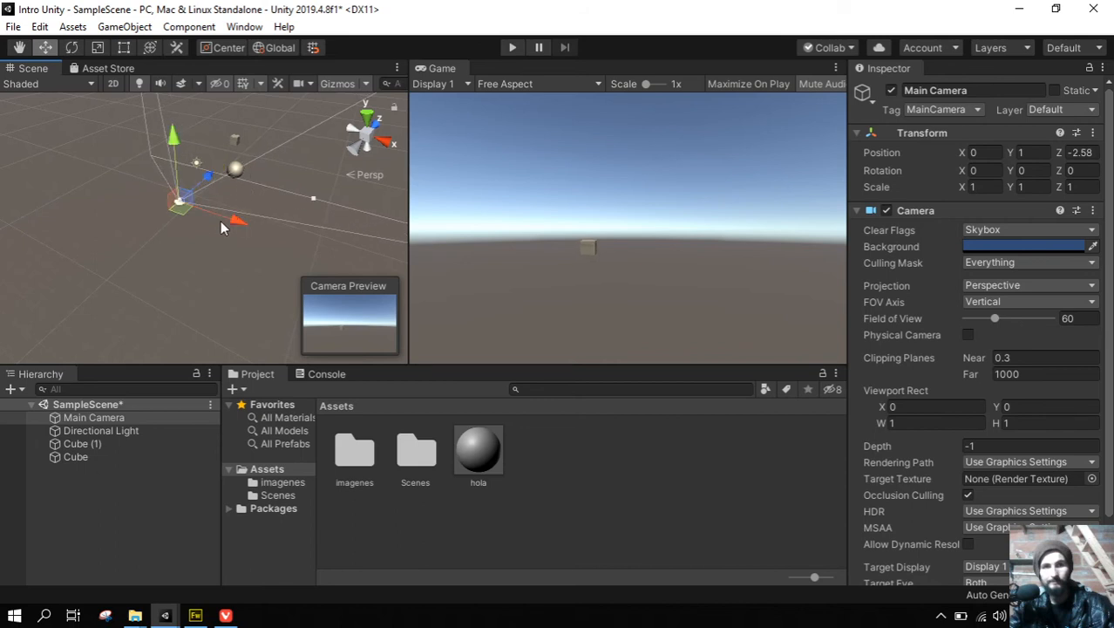
{"action": "left_click_drag", "start_coordinate": [225, 219], "coordinate": [286, 232]}
{"action": "left_click_drag", "start_coordinate": [240, 163], "coordinate": [218, 183]}
{"action": "mouse_move", "coordinate": [261, 246]}
{"action": "left_mouse_down"}
{"action": "mouse_move", "coordinate": [229, 236]}
{"action": "mouse_move", "coordinate": [259, 245]}
{"action": "left_mouse_up"}
{"action": "left_click_drag", "start_coordinate": [222, 189], "coordinate": [240, 170]}
{"action": "middle_click_drag", "start_coordinate": [216, 194], "coordinate": [106, 209]}
{"action": "scroll", "coordinate": [108, 207], "scroll_direction": "up", "scroll_amount": 3}
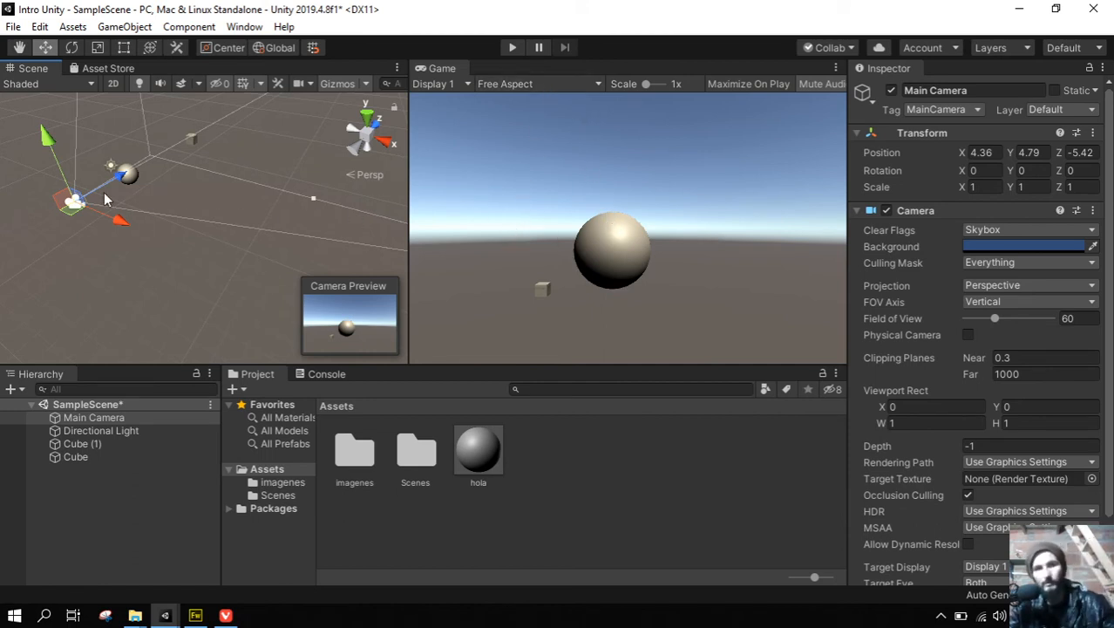
{"action": "mouse_move", "coordinate": [126, 179]}
{"action": "left_mouse_down"}
{"action": "mouse_move", "coordinate": [74, 212]}
{"action": "mouse_move", "coordinate": [174, 172]}
{"action": "mouse_move", "coordinate": [121, 190]}
{"action": "mouse_move", "coordinate": [130, 188]}
{"action": "left_mouse_up"}
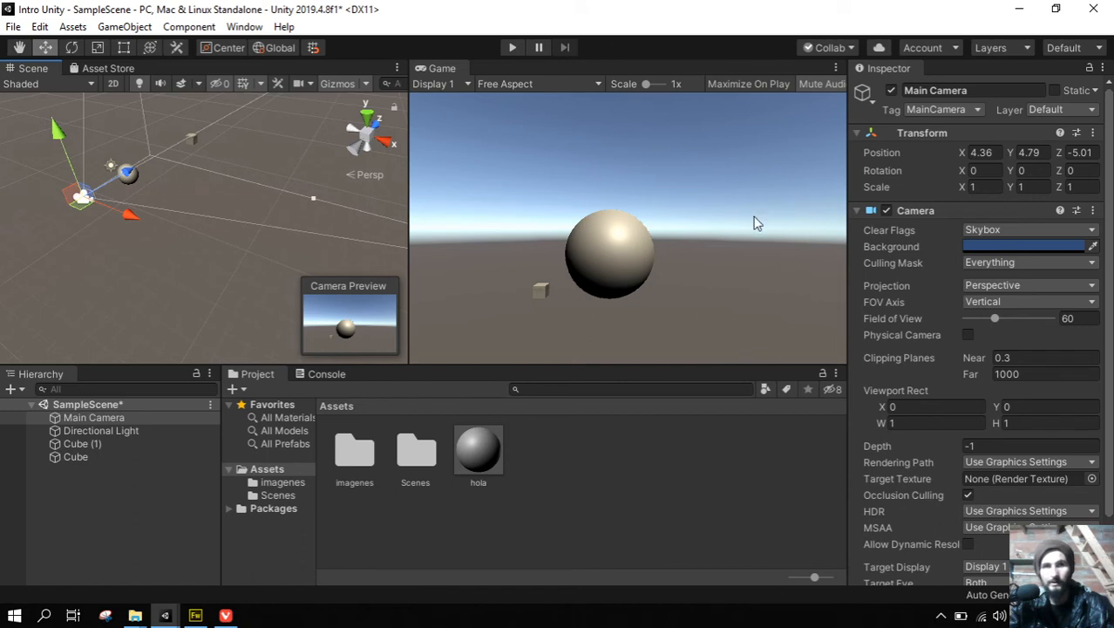
Select Cube (1), frame it in the Scene view and shift it slightly along X to about -2.94.
{"action": "middle_click_drag", "start_coordinate": [124, 189], "coordinate": [179, 225]}
{"action": "scroll", "coordinate": [228, 191], "scroll_direction": "up", "scroll_amount": 1}
{"action": "scroll", "coordinate": [228, 193], "scroll_direction": "up", "scroll_amount": 2}
{"action": "left_click", "coordinate": [178, 224]}
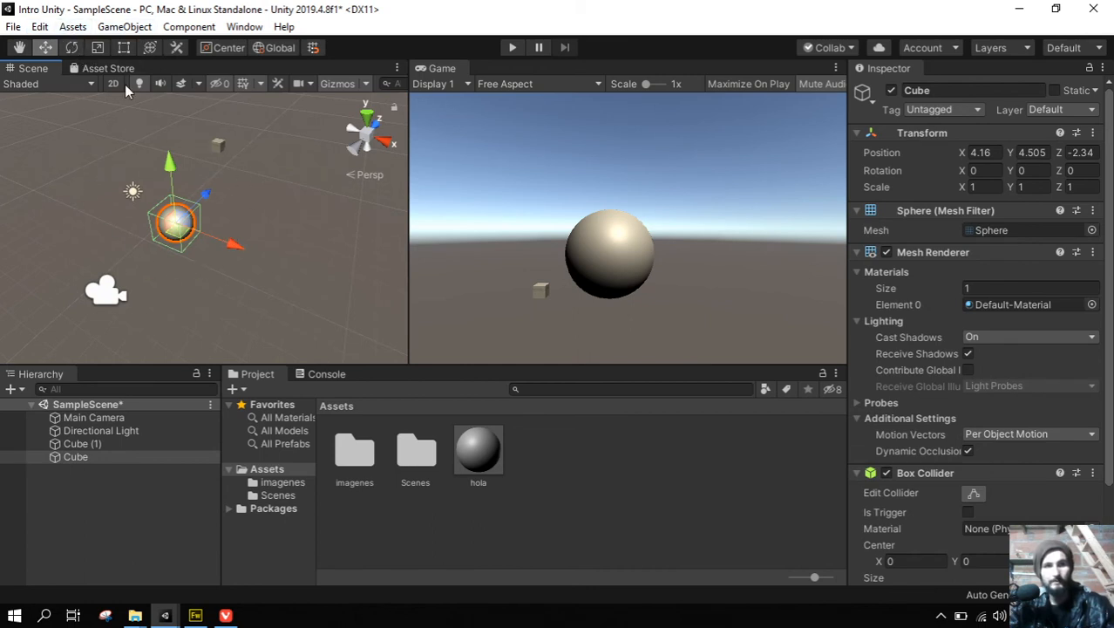
{"action": "left_click", "coordinate": [221, 147]}
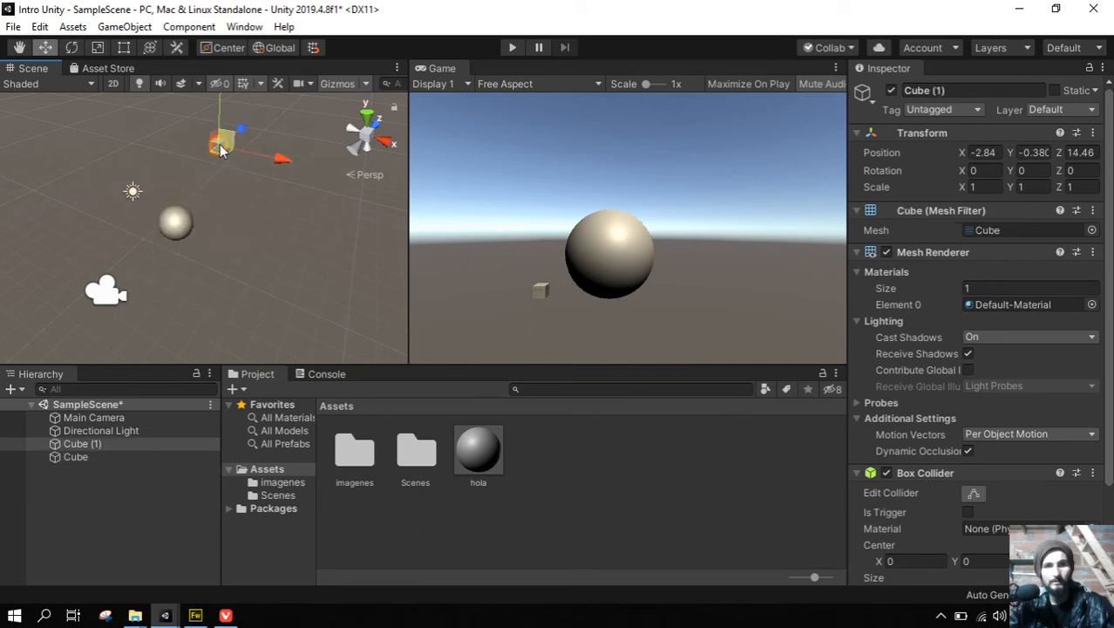
{"action": "key", "text": "f"}
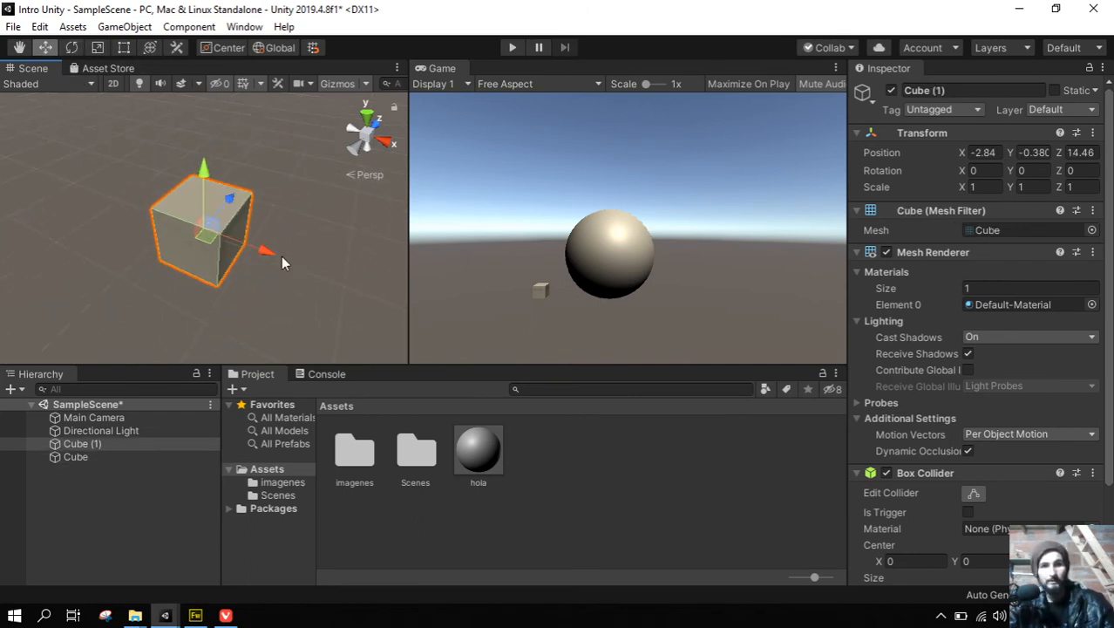
{"action": "left_click_drag", "start_coordinate": [275, 254], "coordinate": [266, 256]}
Try rotating Cube (1) about its X and Z axes with the Rotate tool and Transform values, undoing the larger rotations.
{"action": "left_click", "coordinate": [76, 53]}
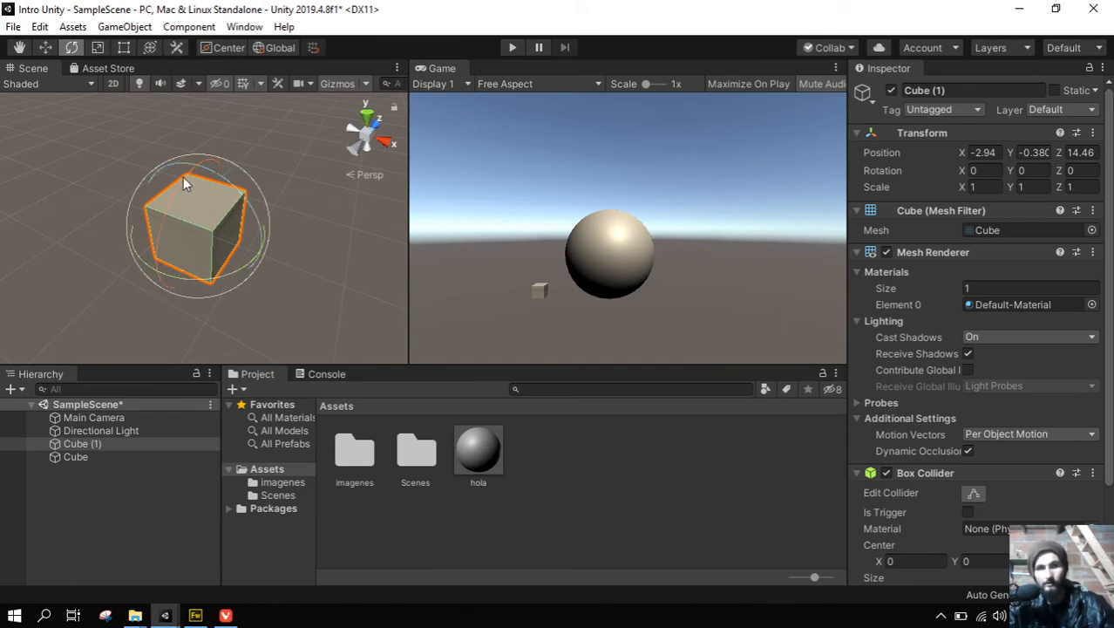
{"action": "left_click_drag", "start_coordinate": [179, 192], "coordinate": [187, 162]}
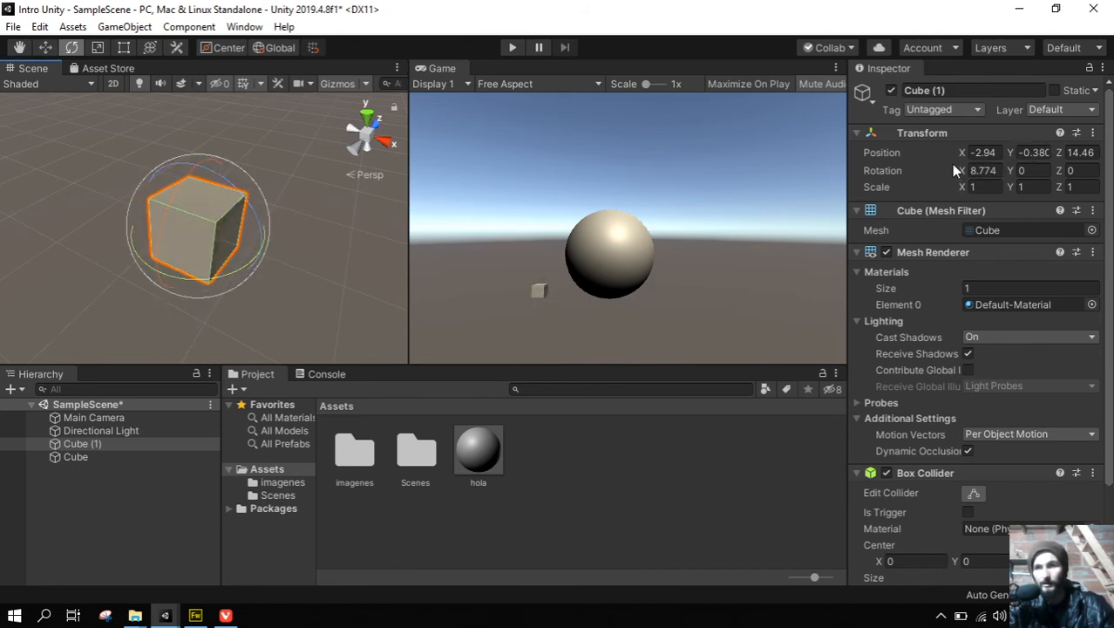
{"action": "left_click_drag", "start_coordinate": [186, 183], "coordinate": [172, 338]}
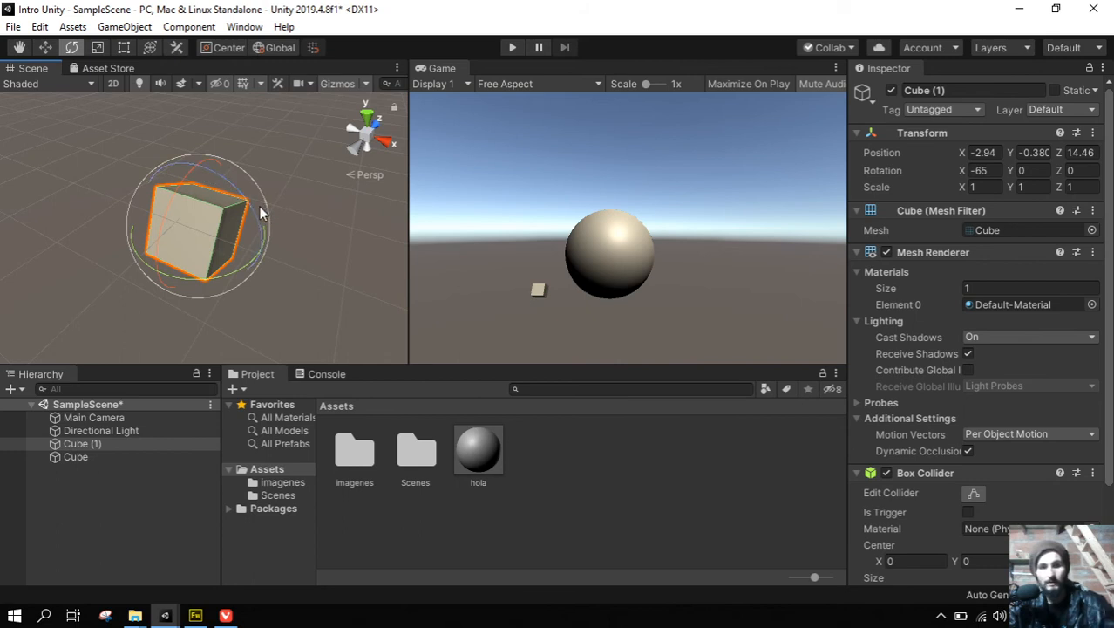
{"action": "key", "text": "ctrl+z"}
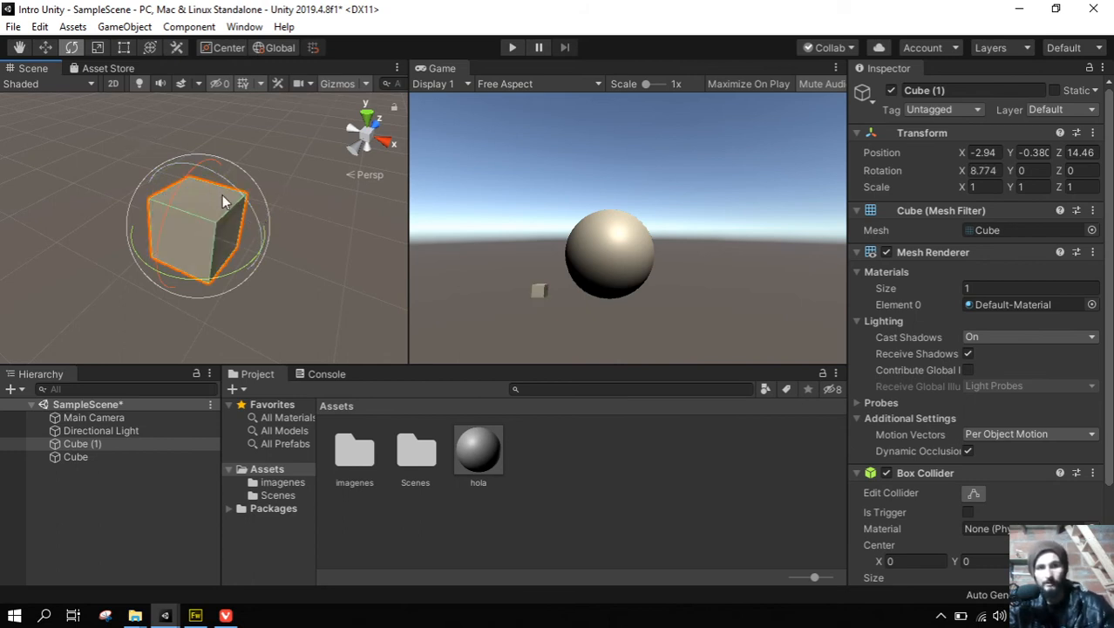
{"action": "left_click_drag", "start_coordinate": [252, 209], "coordinate": [191, 113]}
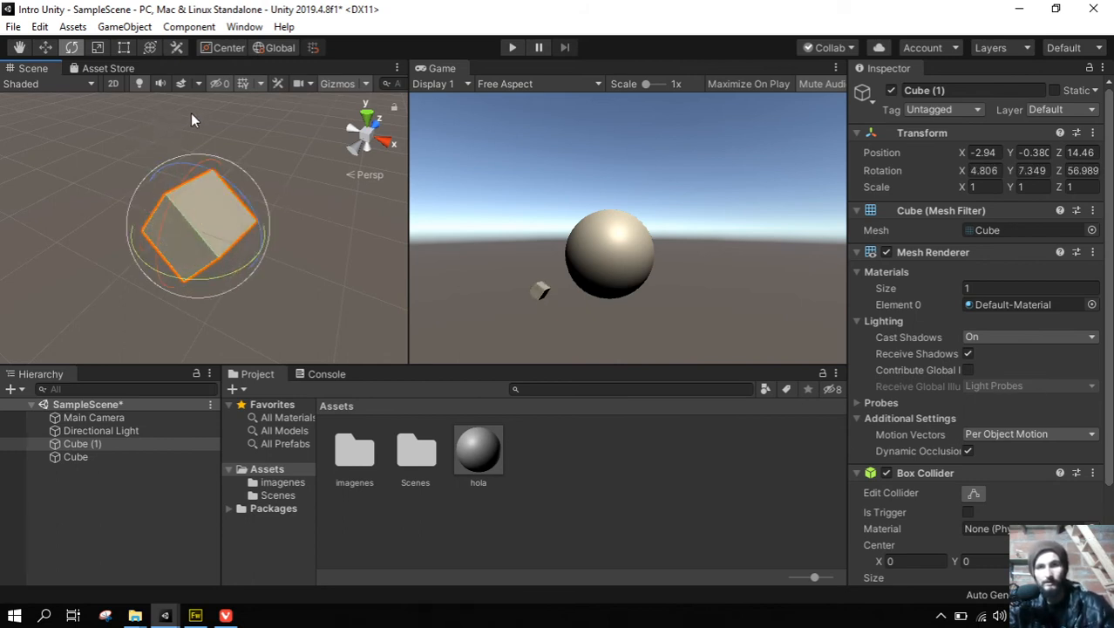
{"action": "key", "text": "ctrl+z"}
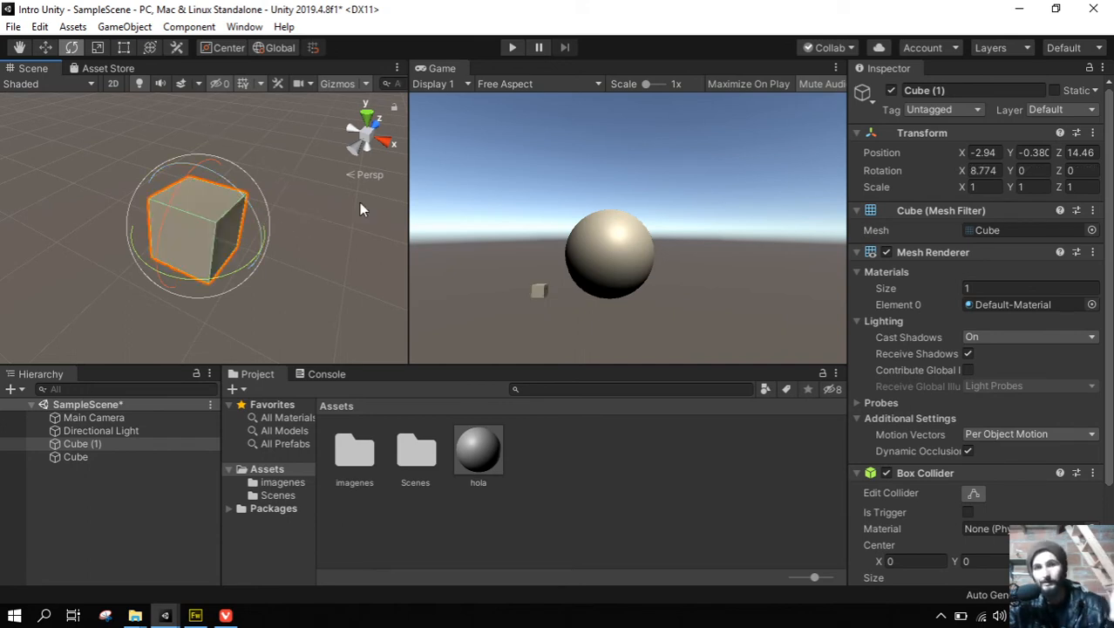
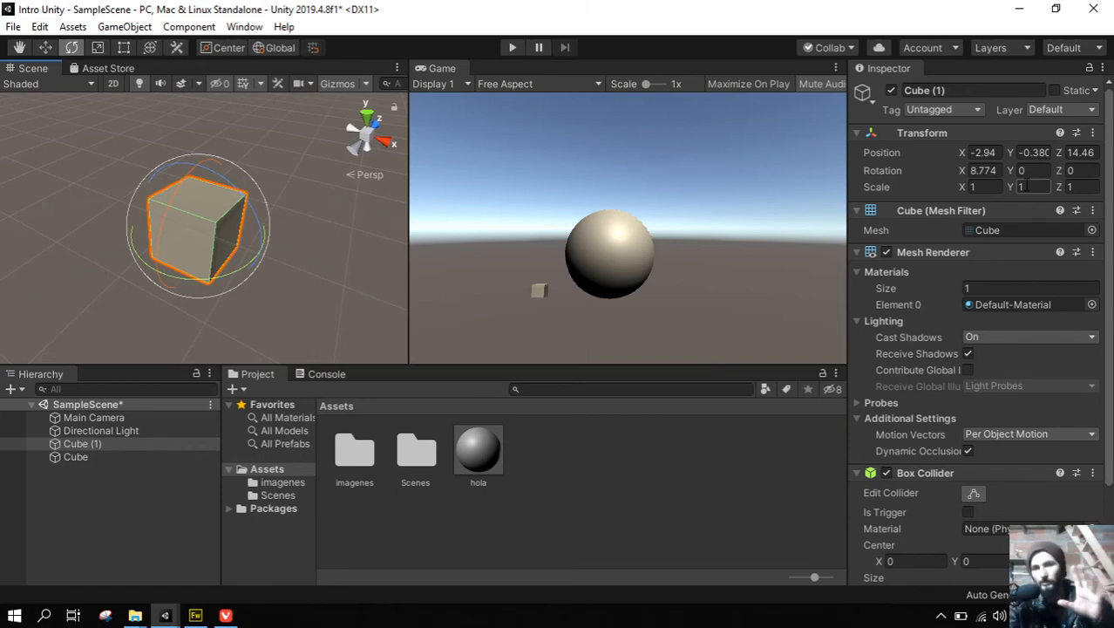
{"action": "left_click_drag", "start_coordinate": [1059, 173], "coordinate": [301, 296]}
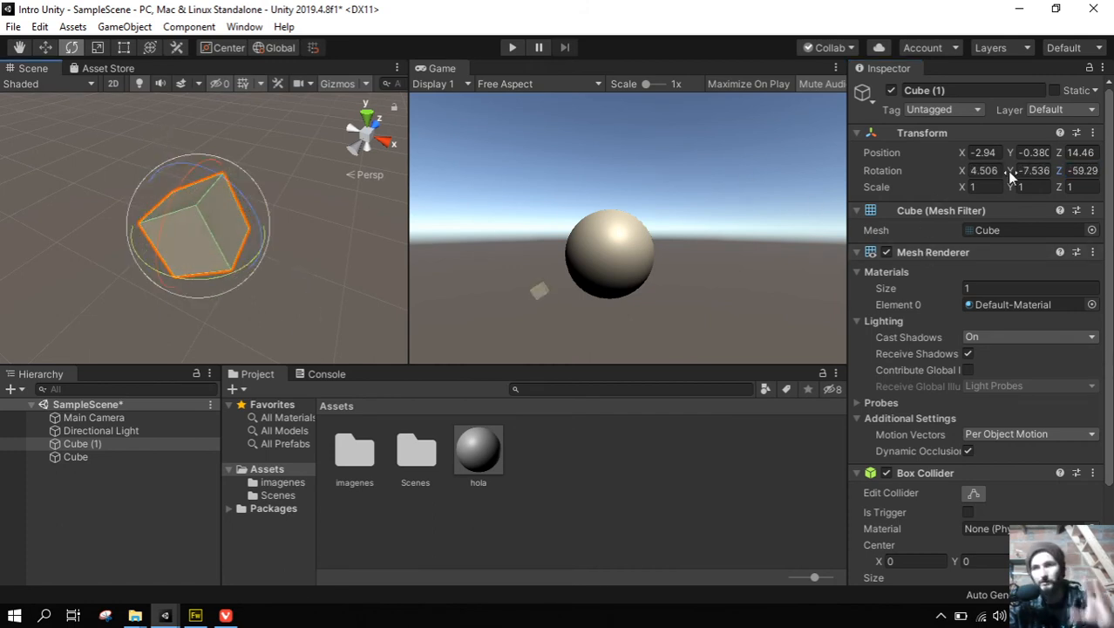
{"action": "key", "text": "ctrl+z"}
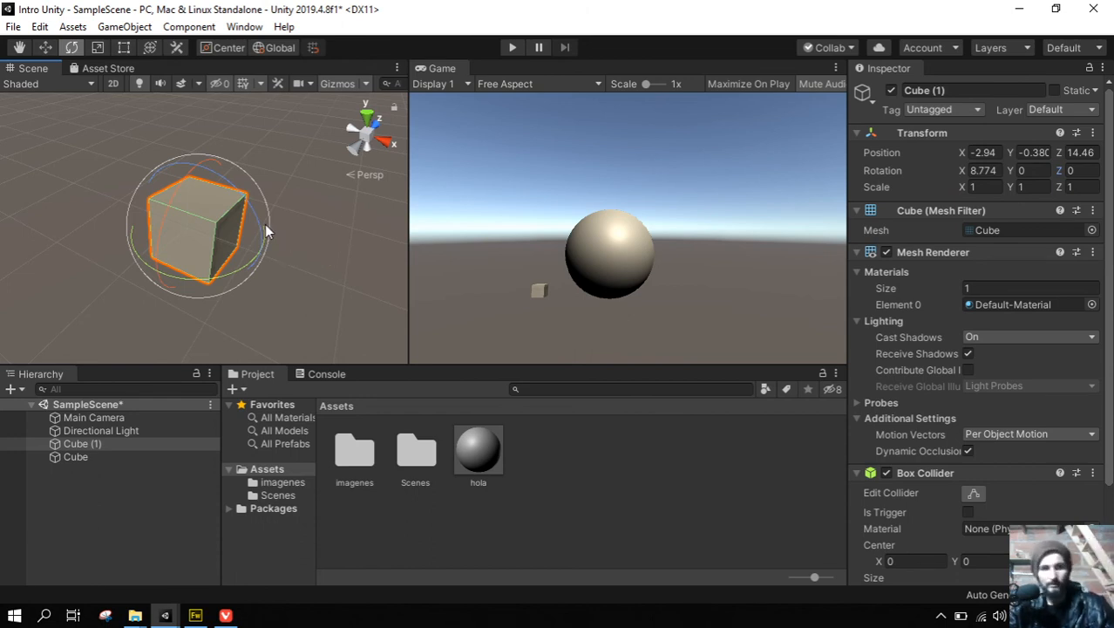
Rotate Cube (1) freely on several axes, ending at about X 200.75, Y -53.38, Z 287.36.
{"action": "middle_click_drag", "start_coordinate": [319, 250], "coordinate": [290, 240]}
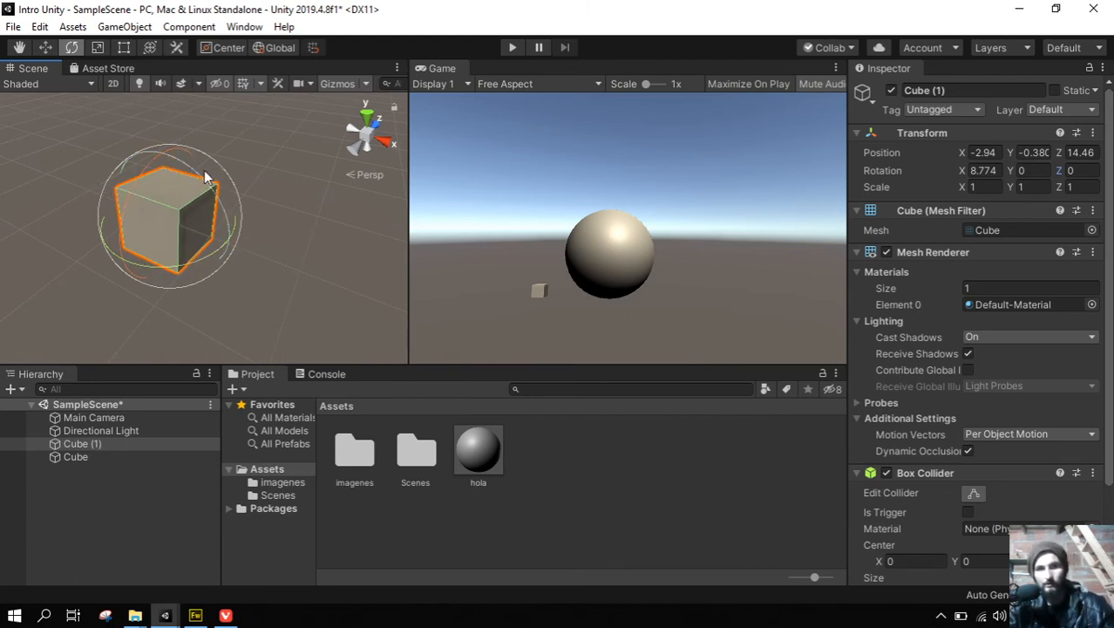
{"action": "left_click_drag", "start_coordinate": [176, 226], "coordinate": [156, 205]}
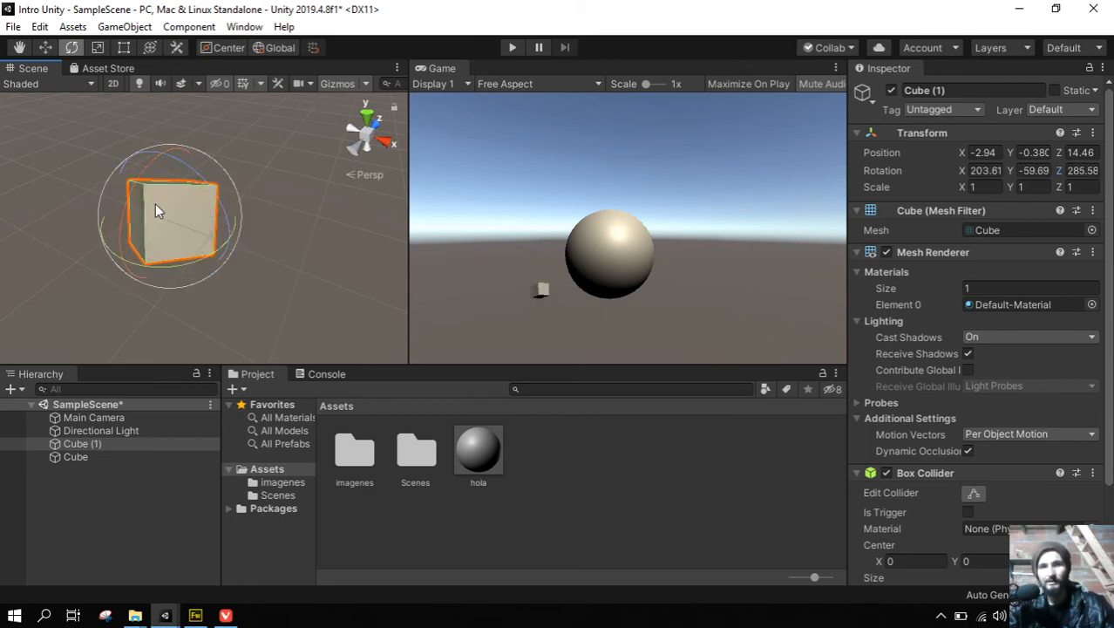
{"action": "left_click_drag", "start_coordinate": [222, 213], "coordinate": [213, 260]}
{"action": "left_click_drag", "start_coordinate": [1011, 171], "coordinate": [528, 54]}
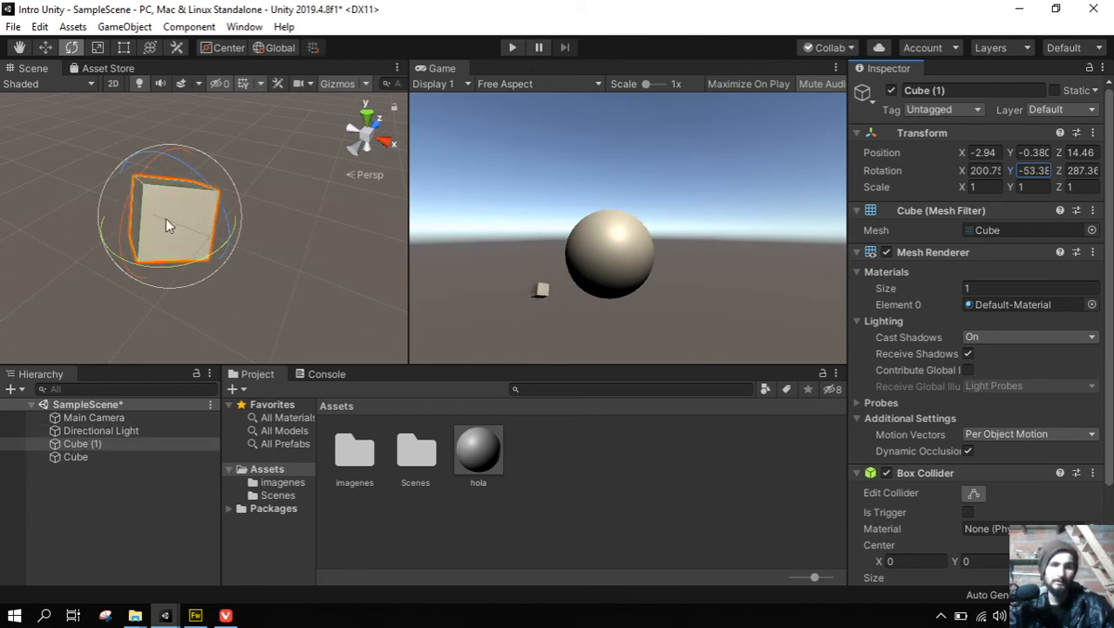
Activate the Scale tool and reset Cube (1)'s rotation and position in its Transform component.
{"action": "left_click", "coordinate": [97, 47]}
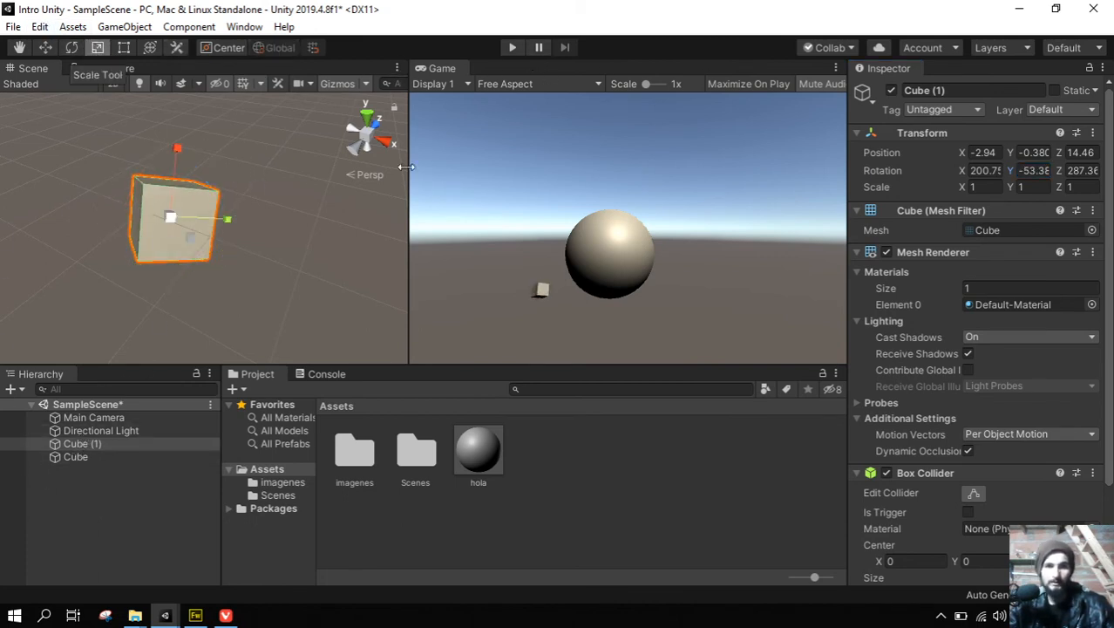
{"action": "left_click", "coordinate": [1092, 132]}
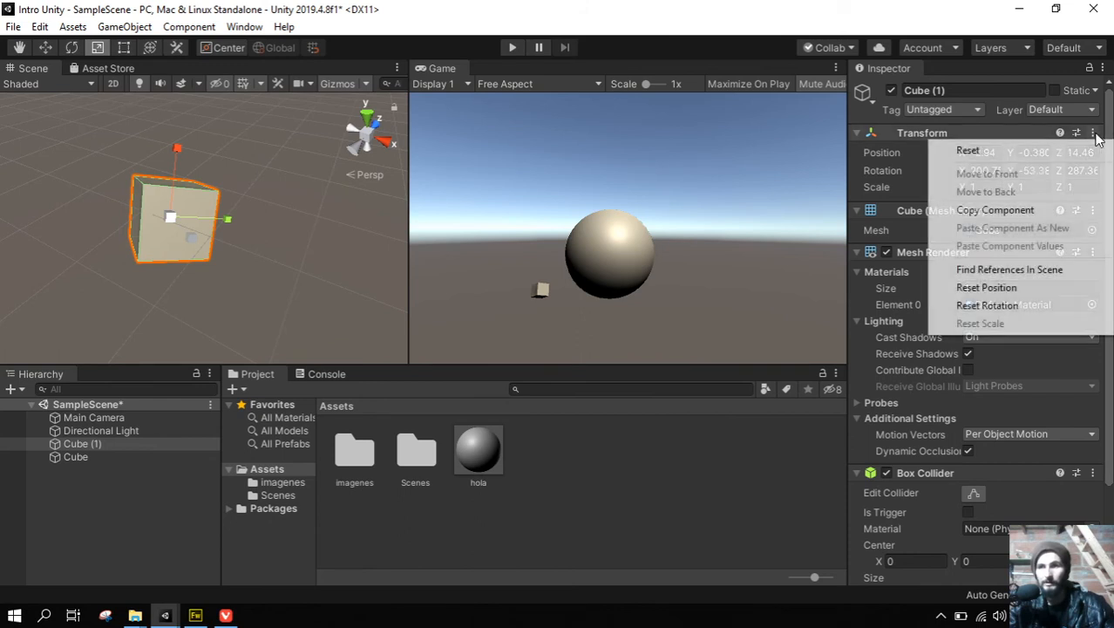
{"action": "left_click", "coordinate": [907, 135]}
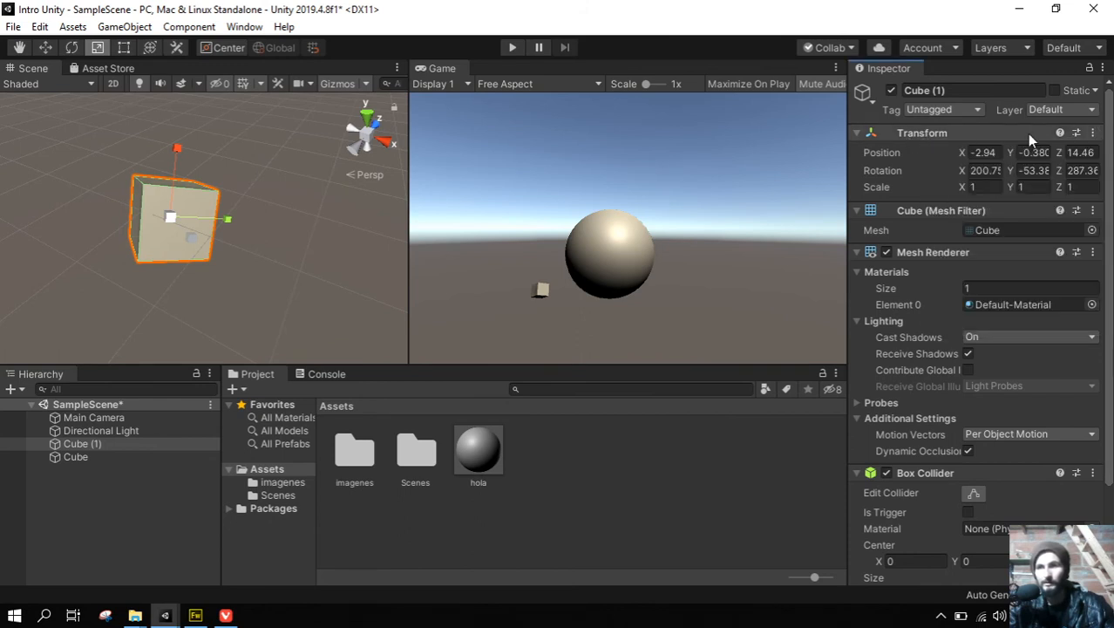
{"action": "left_click", "coordinate": [1092, 132]}
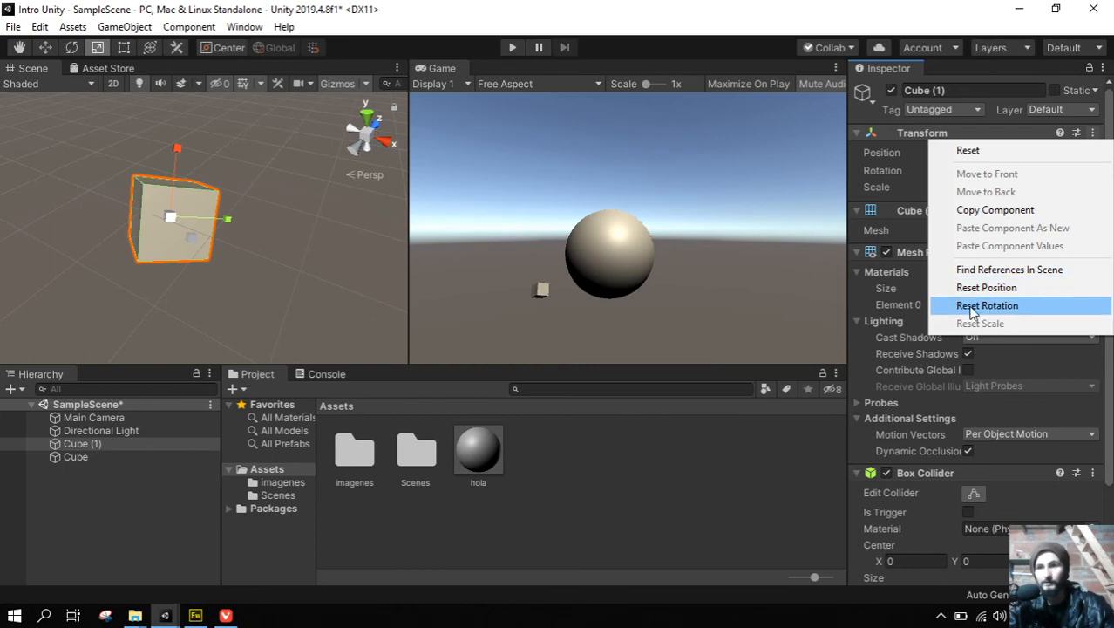
{"action": "left_click", "coordinate": [982, 307]}
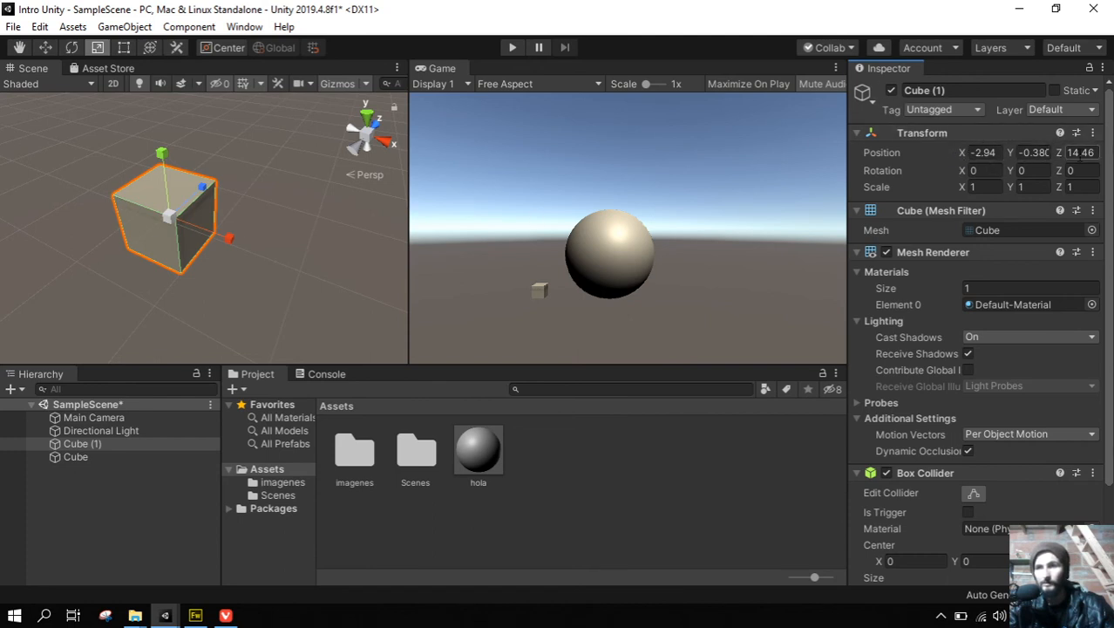
{"action": "left_click", "coordinate": [1092, 132]}
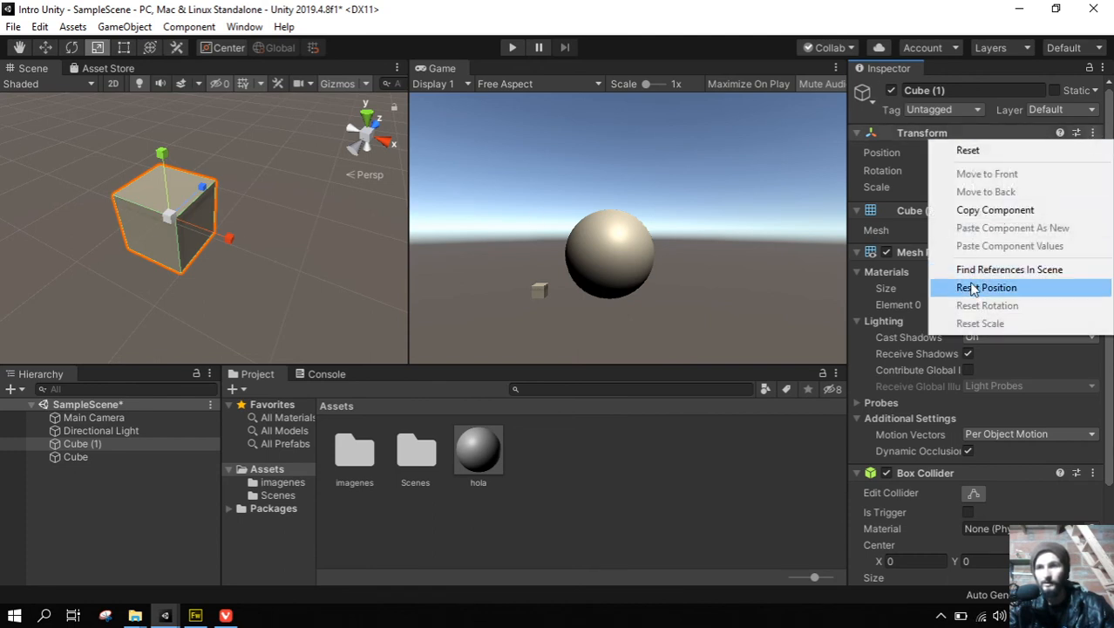
{"action": "left_click", "coordinate": [1000, 294]}
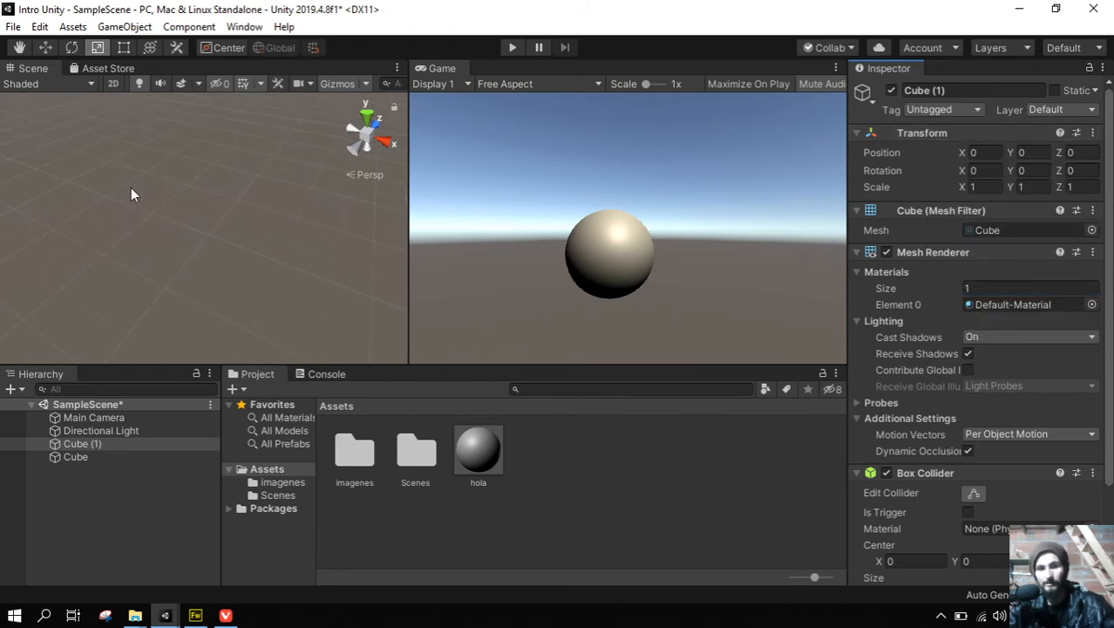
Frame Cube (1) and try scaling it along its X and Y axes, undoing each change.
{"action": "key", "text": "f"}
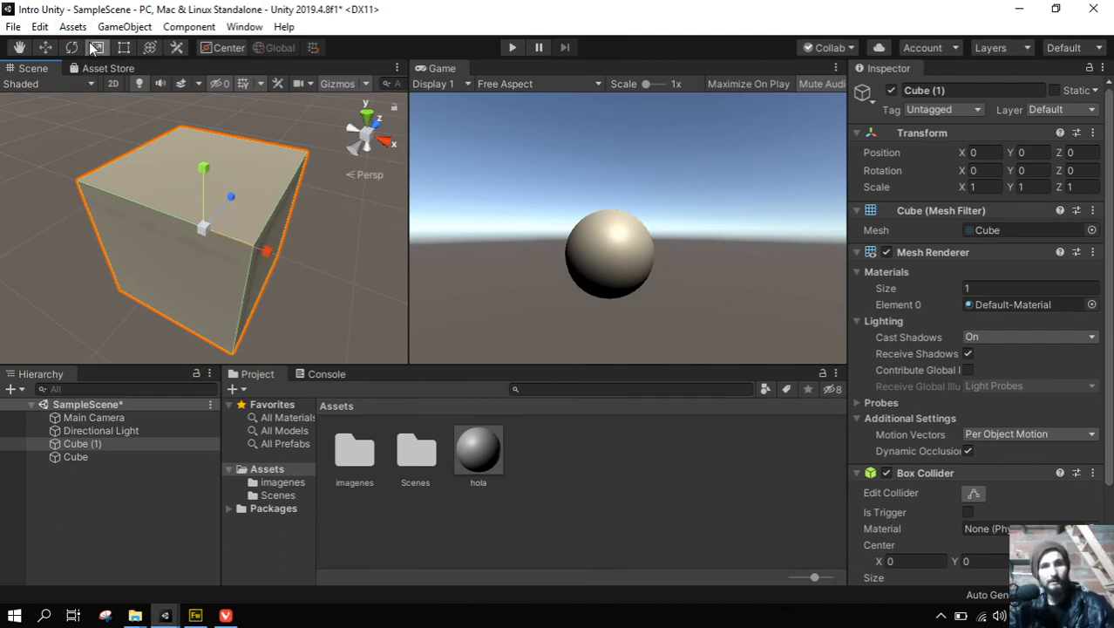
{"action": "left_click_drag", "start_coordinate": [273, 251], "coordinate": [318, 277]}
{"action": "left_click_drag", "start_coordinate": [207, 168], "coordinate": [257, 176]}
{"action": "key", "text": "ctrl+z"}
{"action": "key", "text": "ctrl+z"}
{"action": "key", "text": "ctrl+z"}
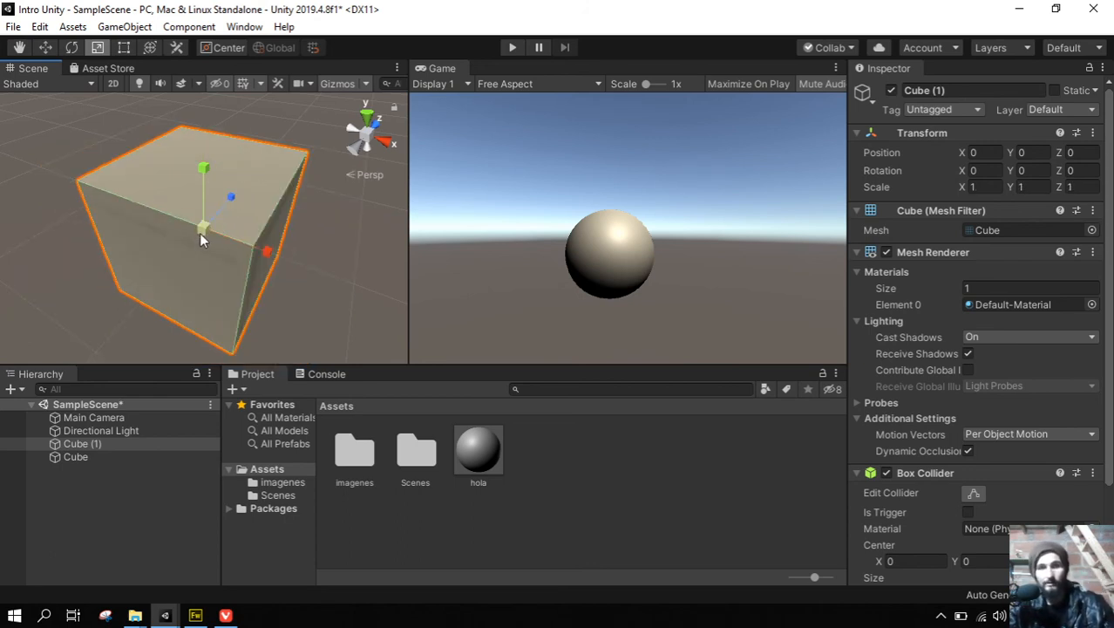
Try scaling Cube (1) uniformly on all axes and undo the change.
{"action": "left_click_drag", "start_coordinate": [202, 237], "coordinate": [184, 257]}
{"action": "key", "text": "ctrl+z"}
{"action": "key", "text": "ctrl+z"}
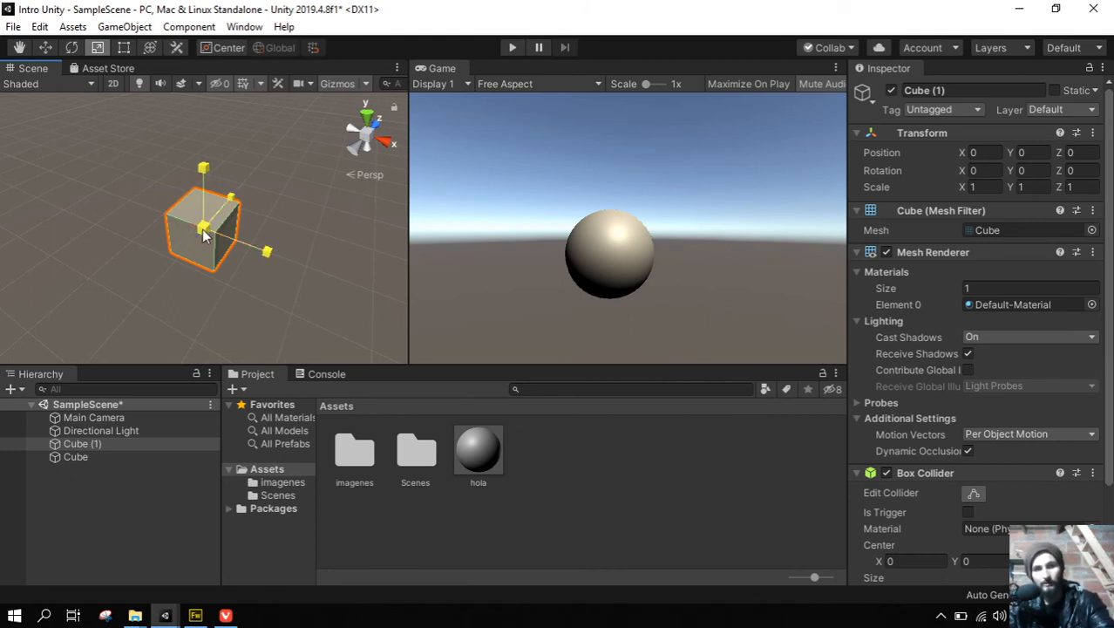
Scale Cube (1) uniformly in snapped whole-unit increments, ending at 2 on all three axes.
{"action": "left_click_drag", "start_coordinate": [203, 232], "coordinate": [318, 35]}
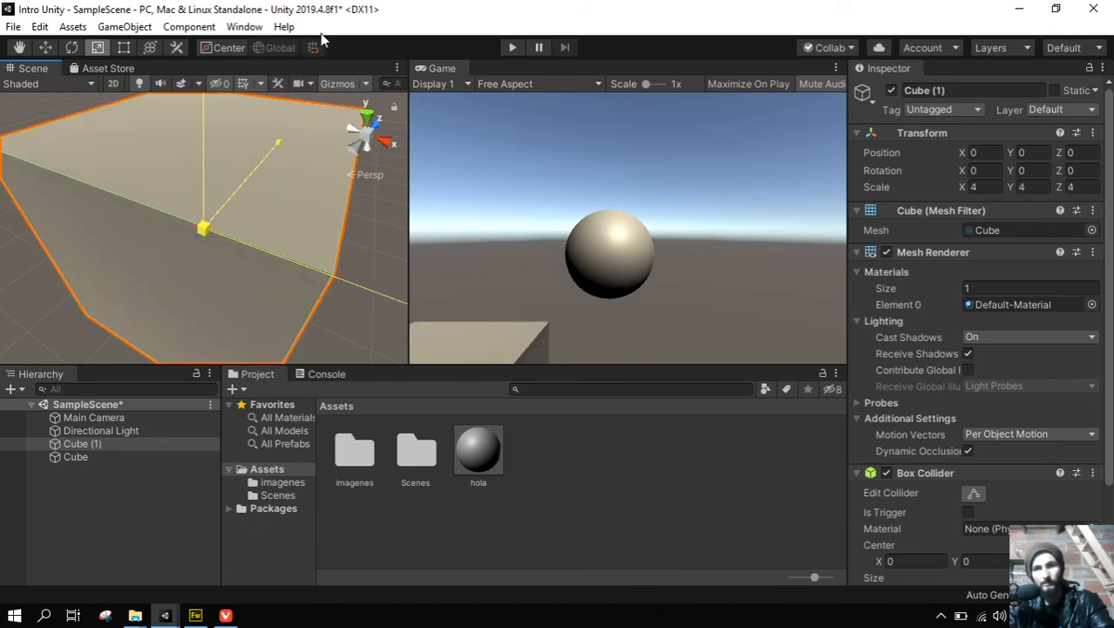
{"action": "key", "text": "ctrl+z"}
{"action": "key", "text": "ctrl+z"}
{"action": "key", "text": "ctrl+z"}
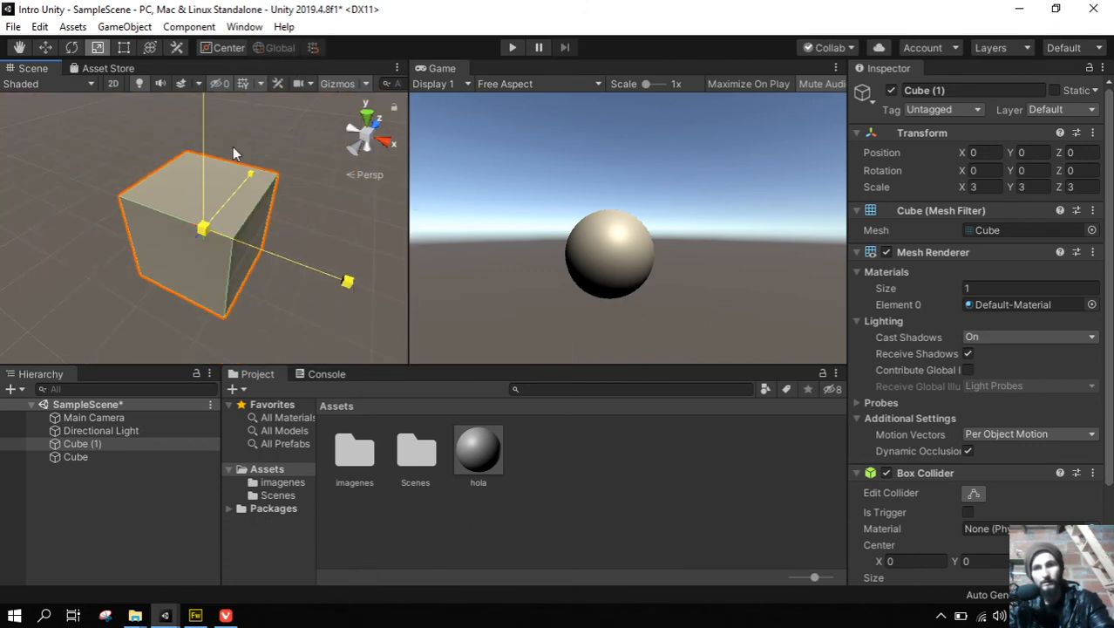
{"action": "mouse_move", "coordinate": [237, 205]}
{"action": "left_mouse_down"}
{"action": "mouse_move", "coordinate": [307, 120]}
{"action": "mouse_move", "coordinate": [190, 271]}
{"action": "mouse_move", "coordinate": [331, 86]}
{"action": "mouse_move", "coordinate": [223, 196]}
{"action": "mouse_move", "coordinate": [170, 276]}
{"action": "mouse_move", "coordinate": [340, 87]}
{"action": "mouse_move", "coordinate": [227, 222]}
{"action": "mouse_move", "coordinate": [245, 209]}
{"action": "left_mouse_up"}
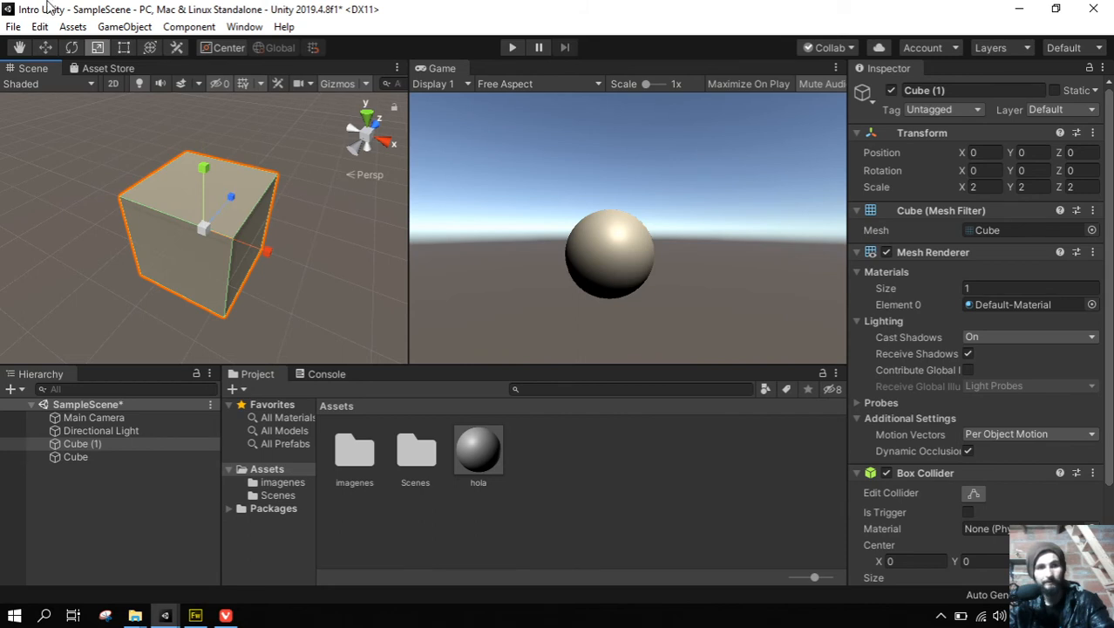
Move Cube (1) along the X axis in snapped one-unit increments, ending at X -1.
{"action": "left_click", "coordinate": [45, 48]}
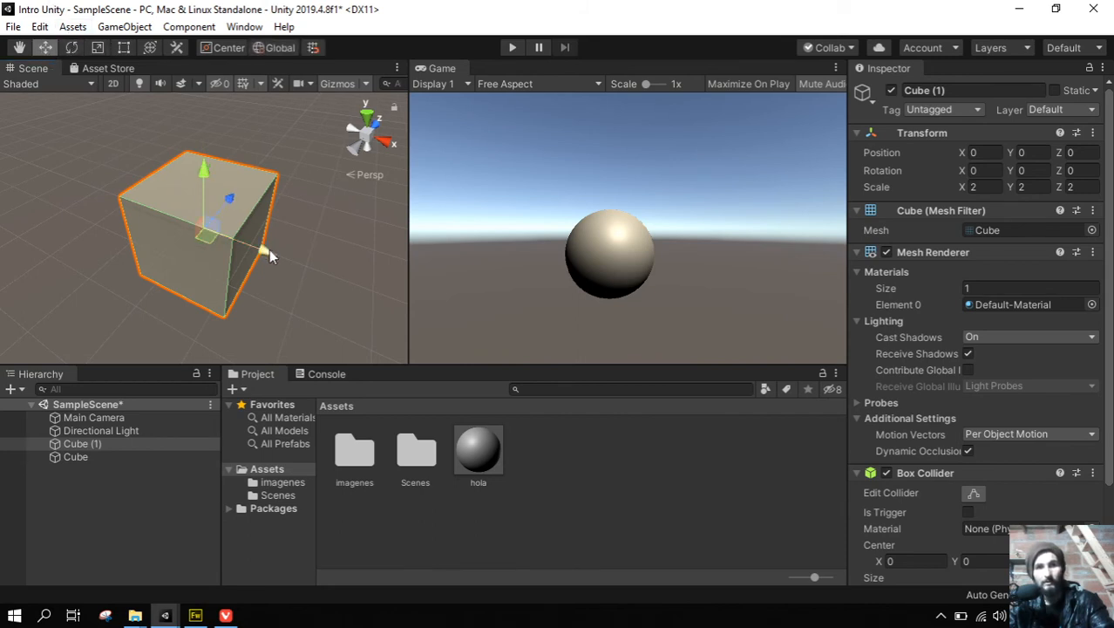
{"action": "left_click_drag", "start_coordinate": [266, 250], "coordinate": [299, 279]}
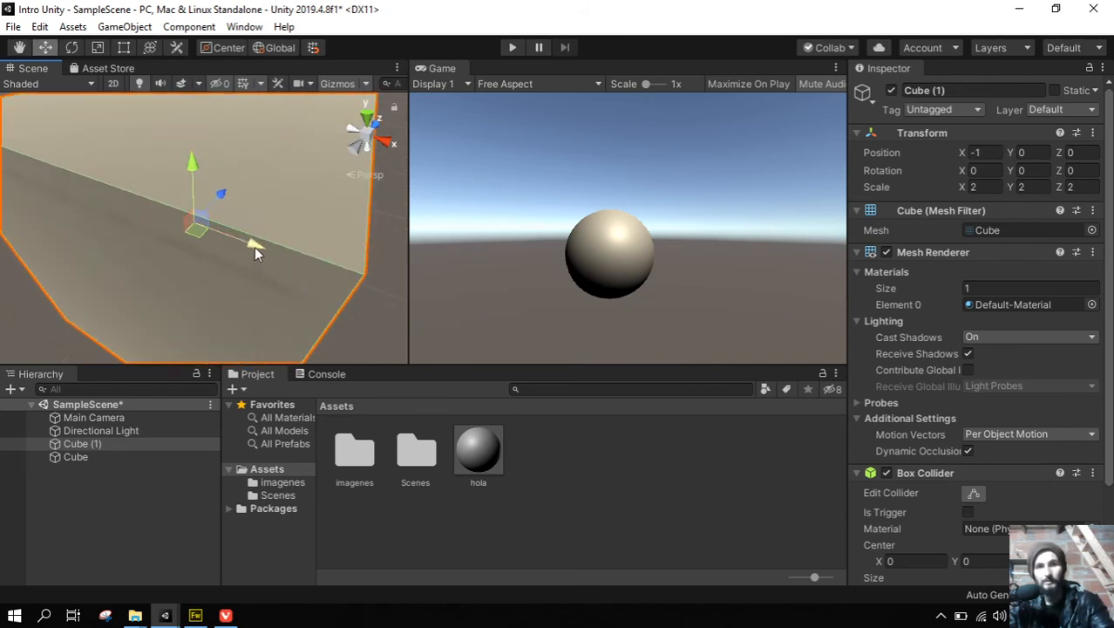
{"action": "left_click_drag", "start_coordinate": [255, 247], "coordinate": [190, 222]}
{"action": "key", "text": "ctrl+z"}
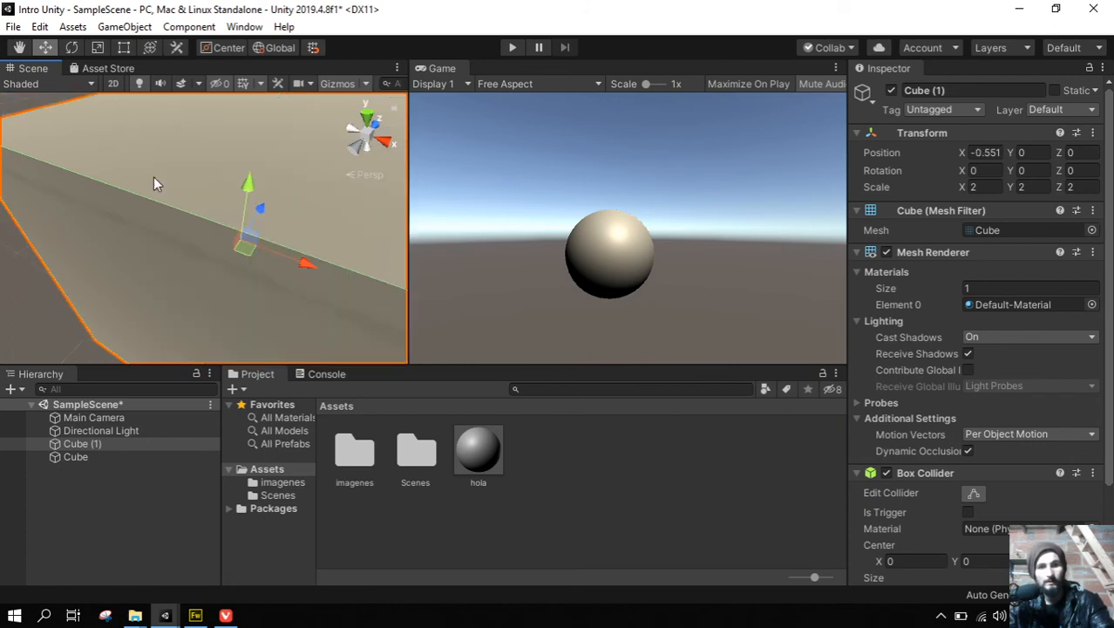
{"action": "key", "text": "ctrl+z"}
{"action": "key", "text": "f"}
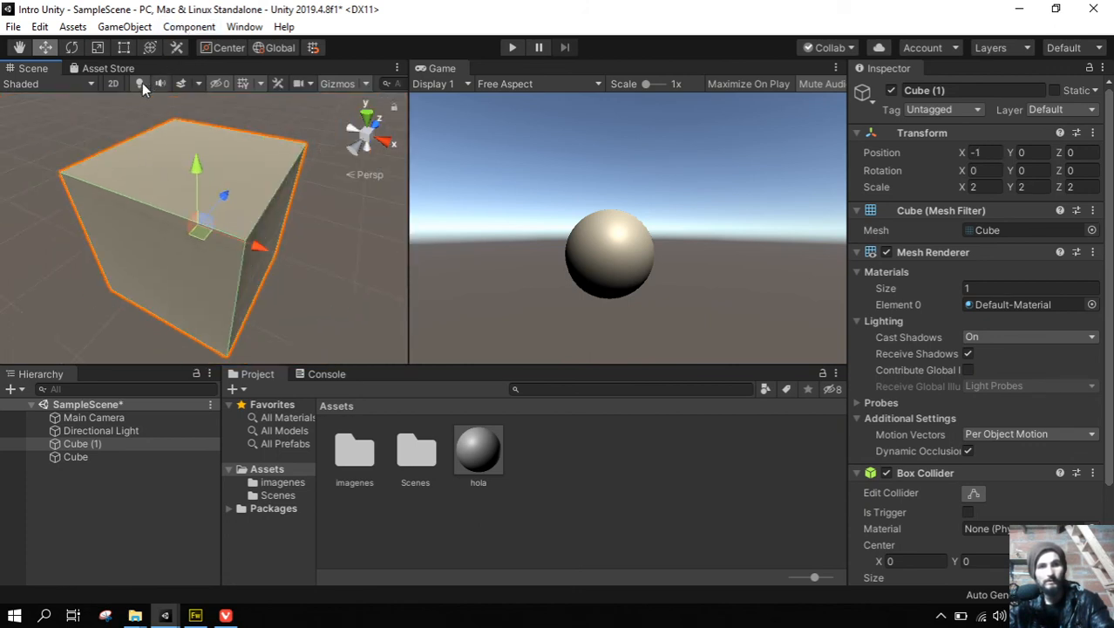
Rotate Cube (1) about its X axis in snapped increments to 30 degrees.
{"action": "left_click", "coordinate": [72, 47]}
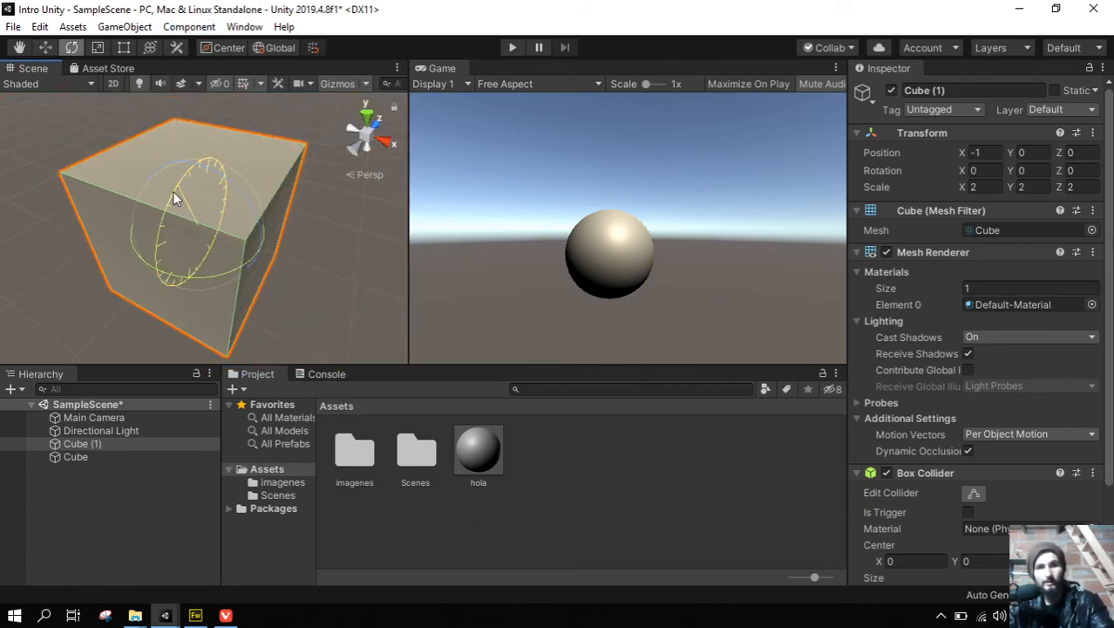
{"action": "left_click_drag", "start_coordinate": [175, 199], "coordinate": [211, 120], "text": "ctrl"}
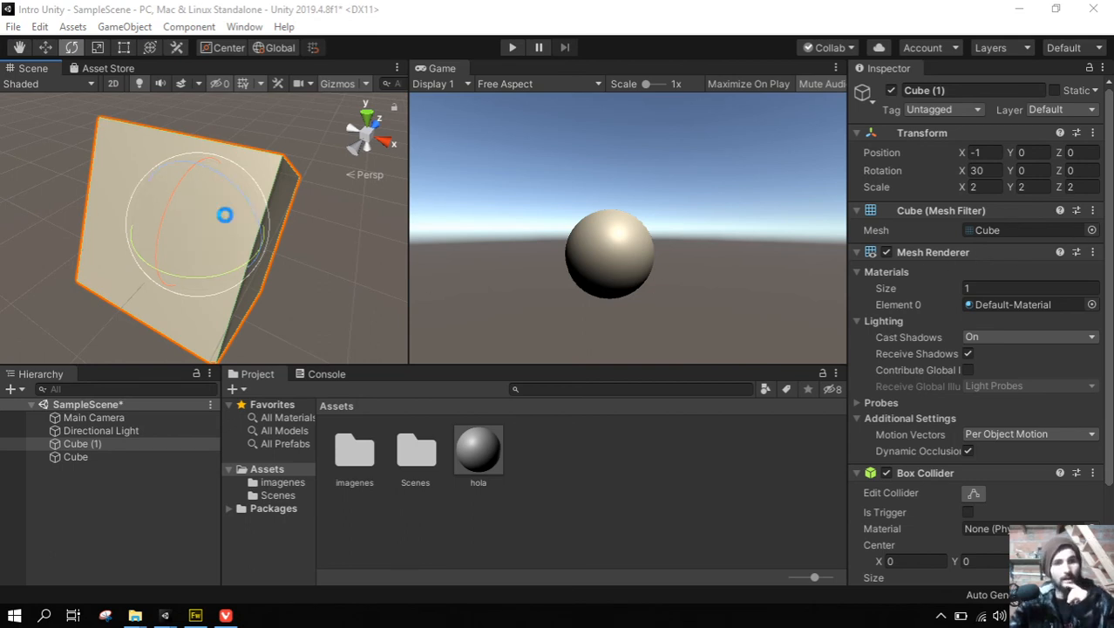
{"action": "middle_click_drag", "start_coordinate": [231, 209], "coordinate": [264, 229]}
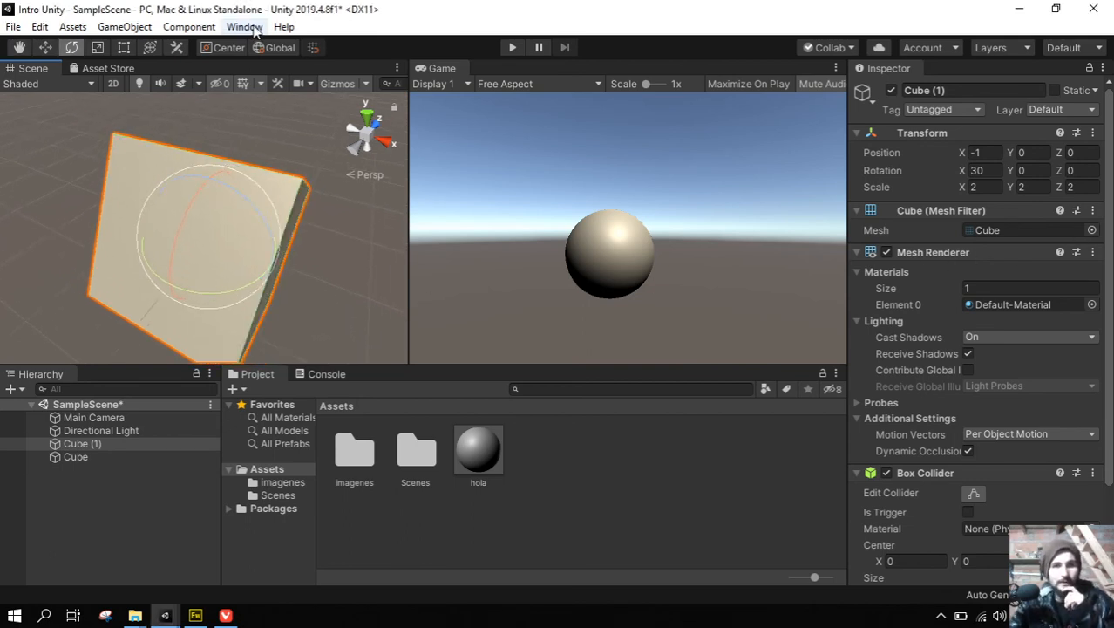
Move Cube (1) freely with the Rect tool to about X -1.97, Y 0.16.
{"action": "left_click", "coordinate": [124, 48]}
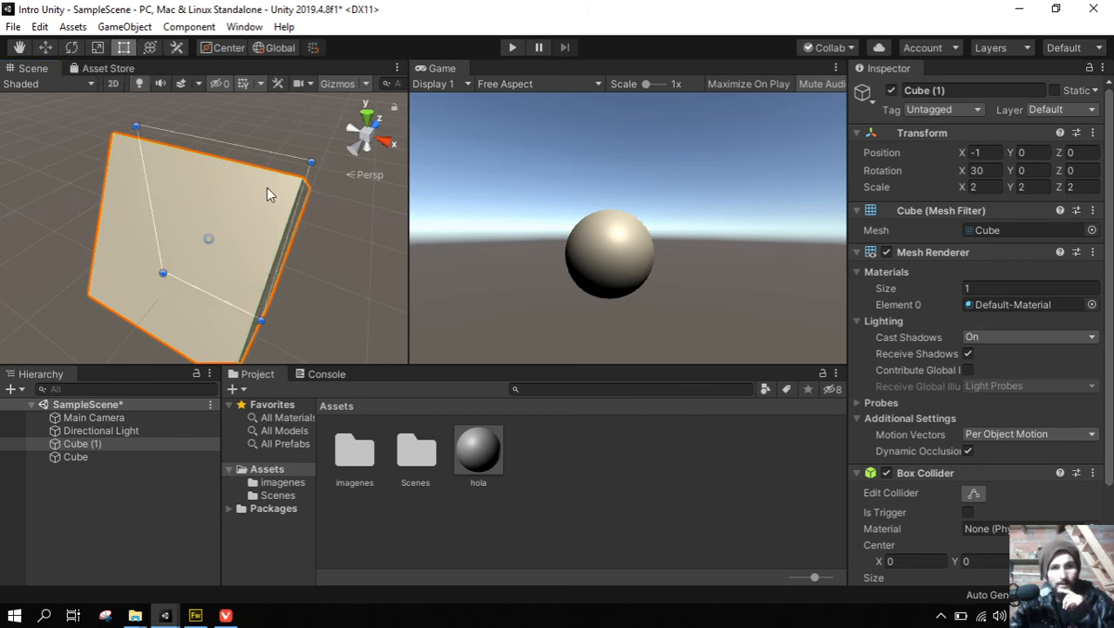
{"action": "middle_click_drag", "start_coordinate": [267, 187], "coordinate": [225, 196]}
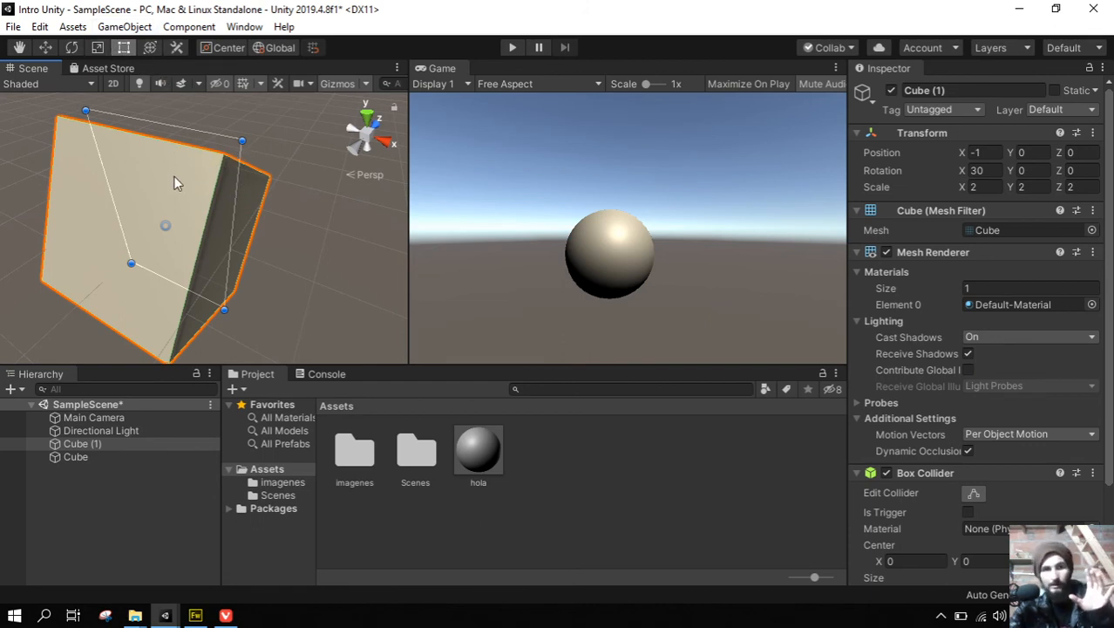
{"action": "left_click_drag", "start_coordinate": [175, 234], "coordinate": [261, 144], "text": "alt"}
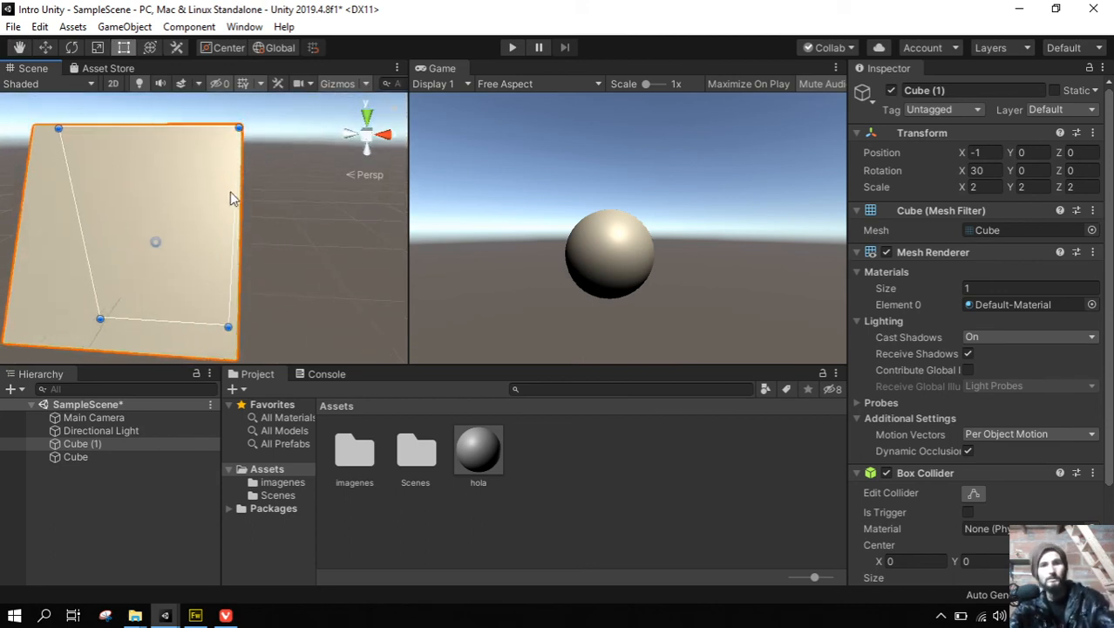
{"action": "scroll", "coordinate": [218, 200], "scroll_direction": "down", "scroll_amount": 5}
{"action": "middle_click_drag", "start_coordinate": [208, 208], "coordinate": [228, 189]}
{"action": "left_click_drag", "start_coordinate": [227, 189], "coordinate": [166, 170]}
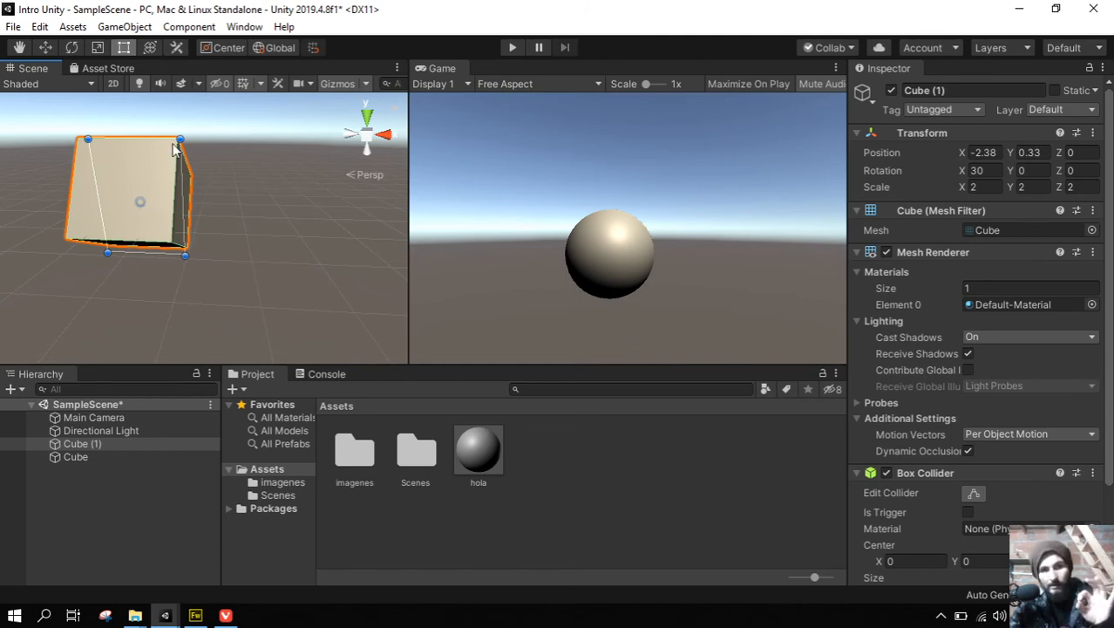
{"action": "left_click_drag", "start_coordinate": [140, 175], "coordinate": [175, 189]}
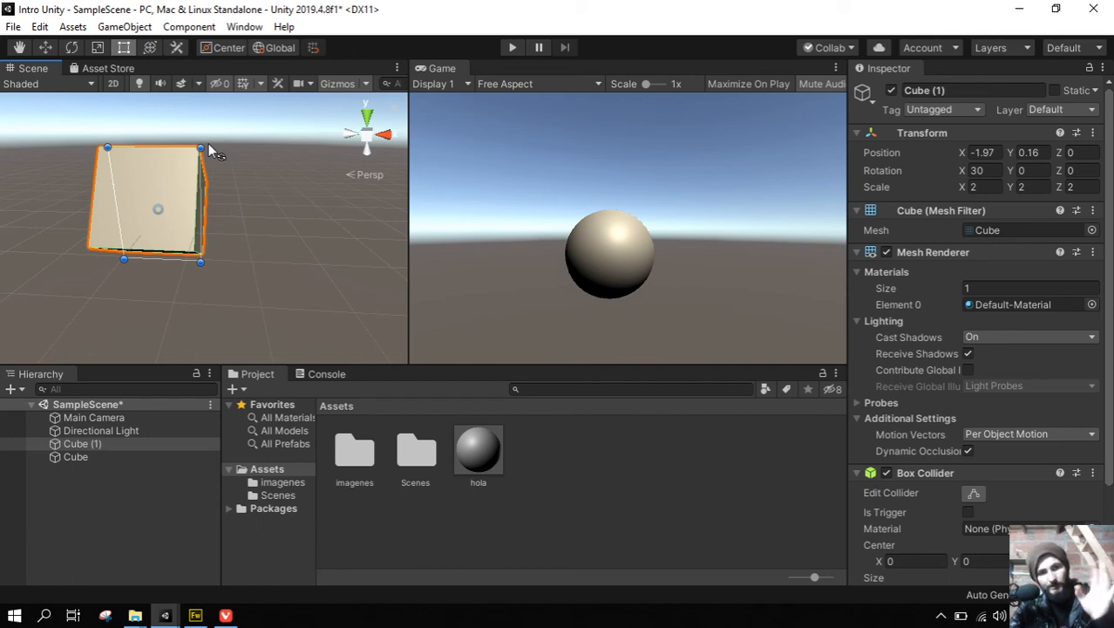
Rotate and resize Cube (1) with the Rect tool to rotation about X -4.89, Y 0.67, Z -7.82 and scale about 2.26, 2, 1.70.
{"action": "left_click_drag", "start_coordinate": [208, 150], "coordinate": [242, 135]}
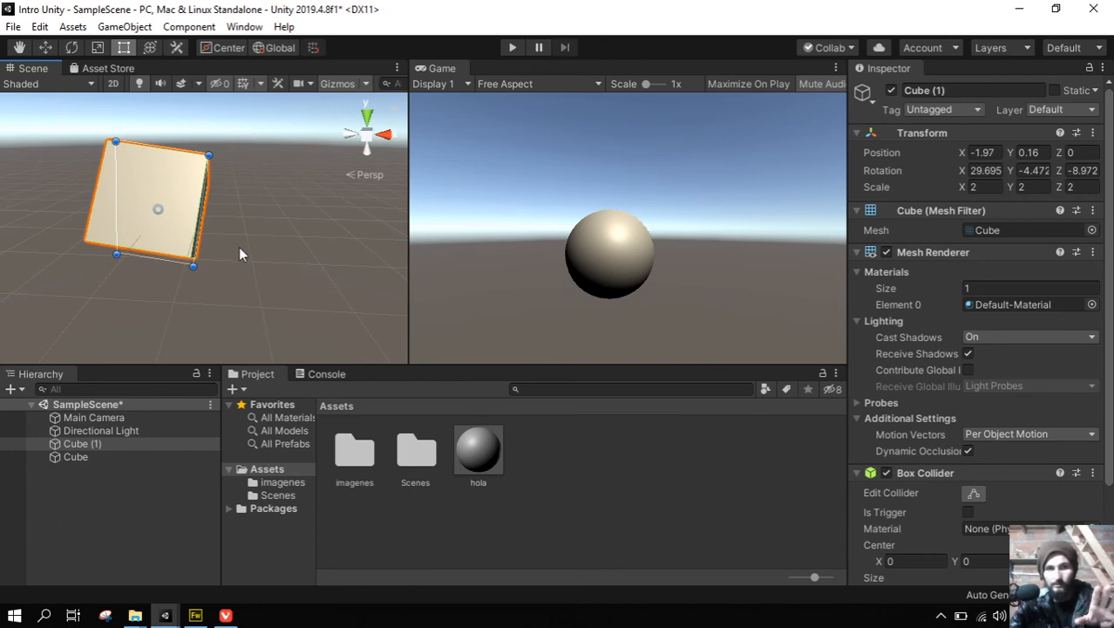
{"action": "left_click_drag", "start_coordinate": [254, 227], "coordinate": [136, 154], "text": "alt"}
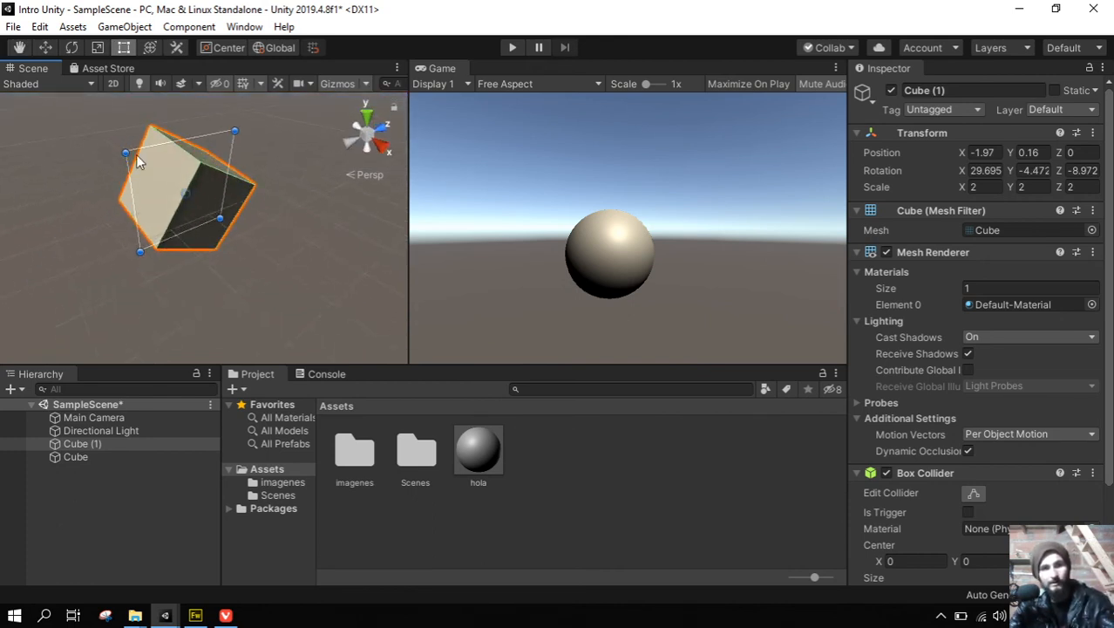
{"action": "left_click_drag", "start_coordinate": [242, 131], "coordinate": [146, 193]}
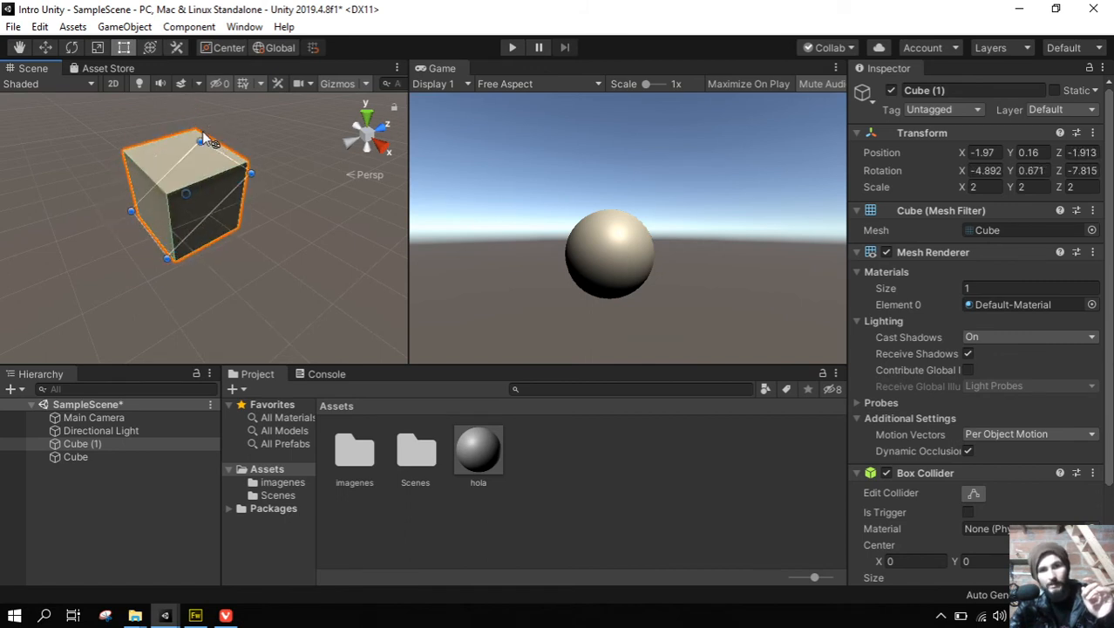
{"action": "left_click_drag", "start_coordinate": [183, 257], "coordinate": [96, 228], "text": "alt"}
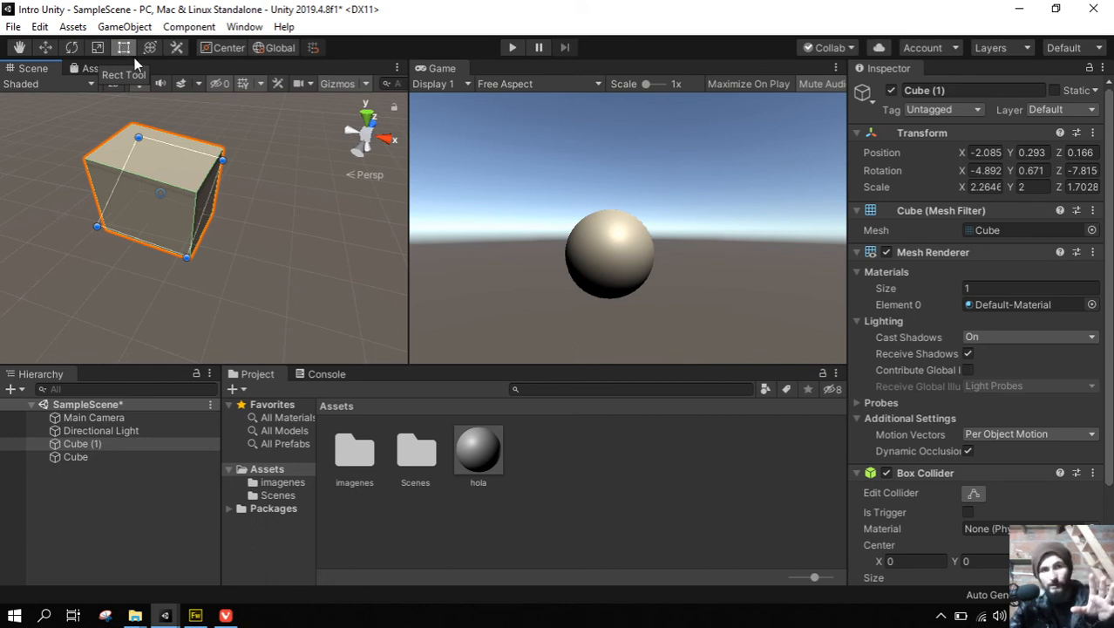
Move, rotate and scale Cube (1) with the combined Transform tool to about X -2.39, Y 0.26, Z 0.28 and scale 1.92, 1.69, 1.44.
{"action": "left_click", "coordinate": [149, 48]}
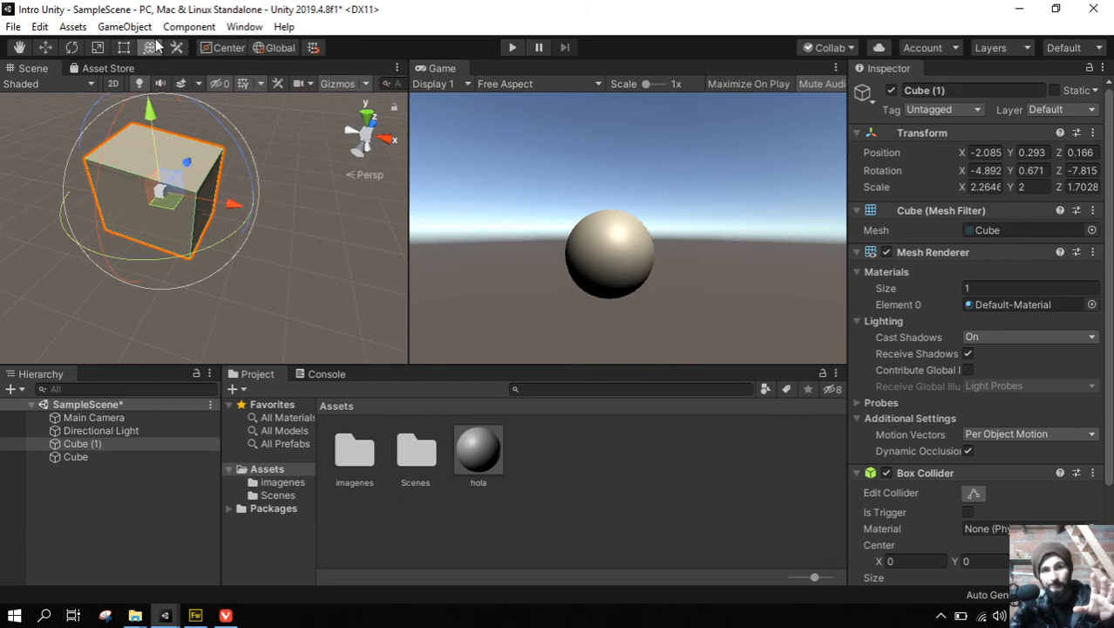
{"action": "scroll", "coordinate": [183, 232], "scroll_direction": "down", "scroll_amount": 4}
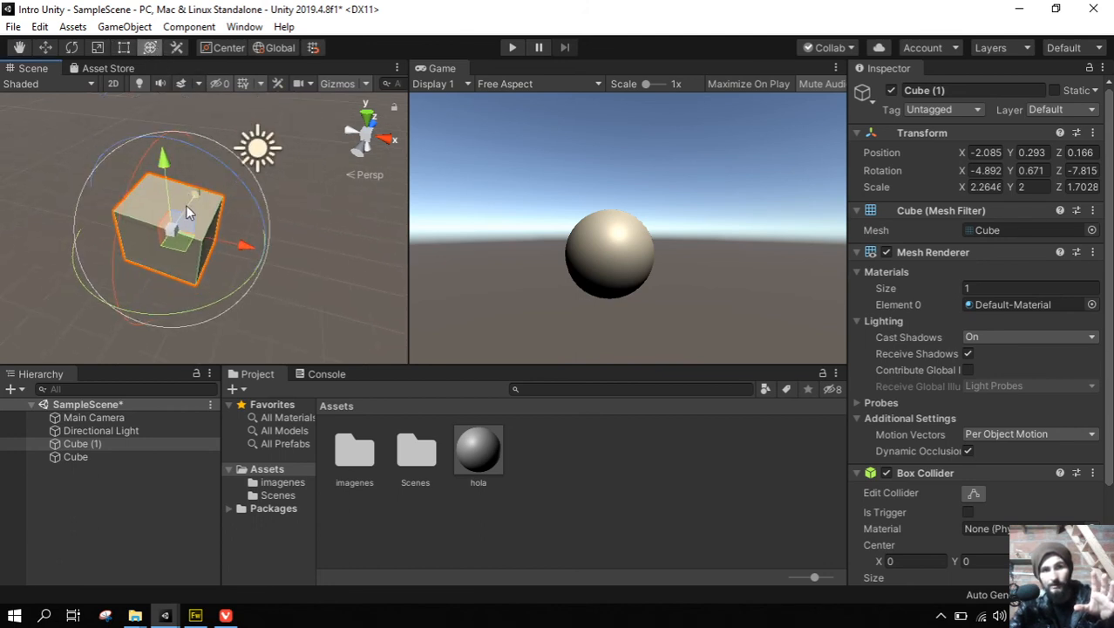
{"action": "scroll", "coordinate": [182, 232], "scroll_direction": "up", "scroll_amount": 2}
{"action": "mouse_move", "coordinate": [190, 195]}
{"action": "left_mouse_down"}
{"action": "mouse_move", "coordinate": [220, 136]}
{"action": "mouse_move", "coordinate": [197, 182]}
{"action": "left_mouse_up"}
{"action": "mouse_move", "coordinate": [250, 248]}
{"action": "left_mouse_down"}
{"action": "mouse_move", "coordinate": [233, 244]}
{"action": "mouse_move", "coordinate": [266, 247]}
{"action": "left_mouse_up"}
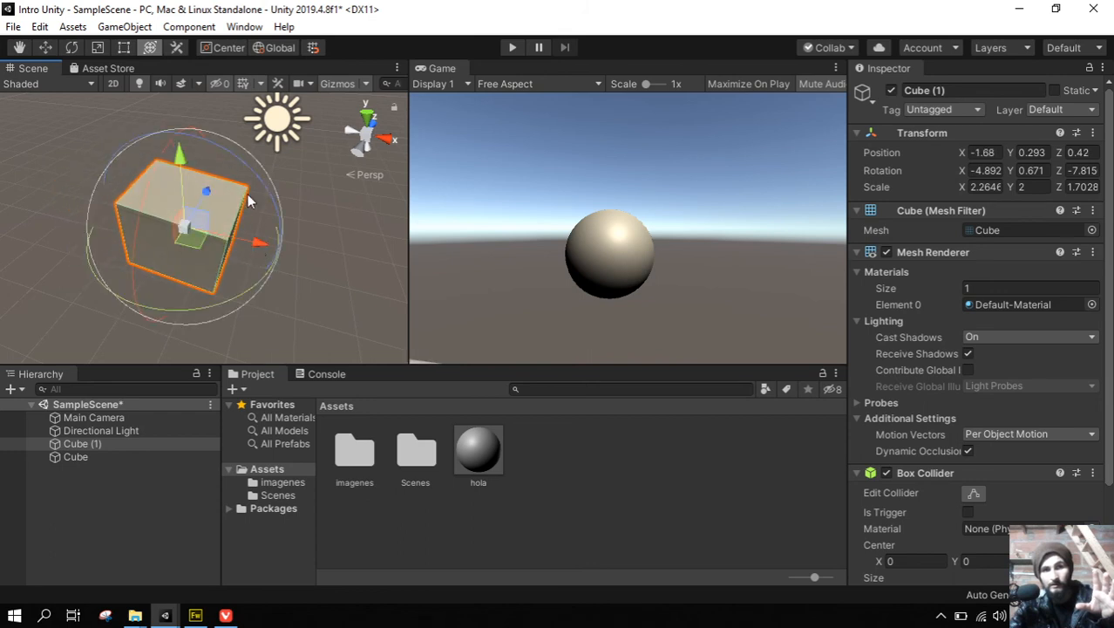
{"action": "left_click_drag", "start_coordinate": [263, 189], "coordinate": [174, 244]}
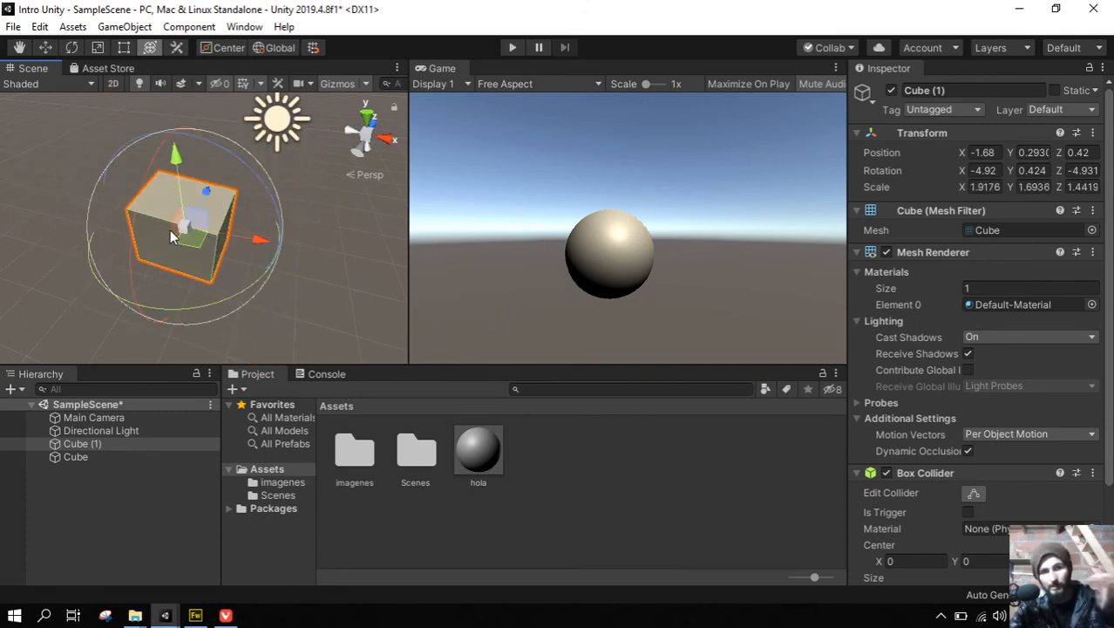
{"action": "left_click_drag", "start_coordinate": [224, 236], "coordinate": [192, 240]}
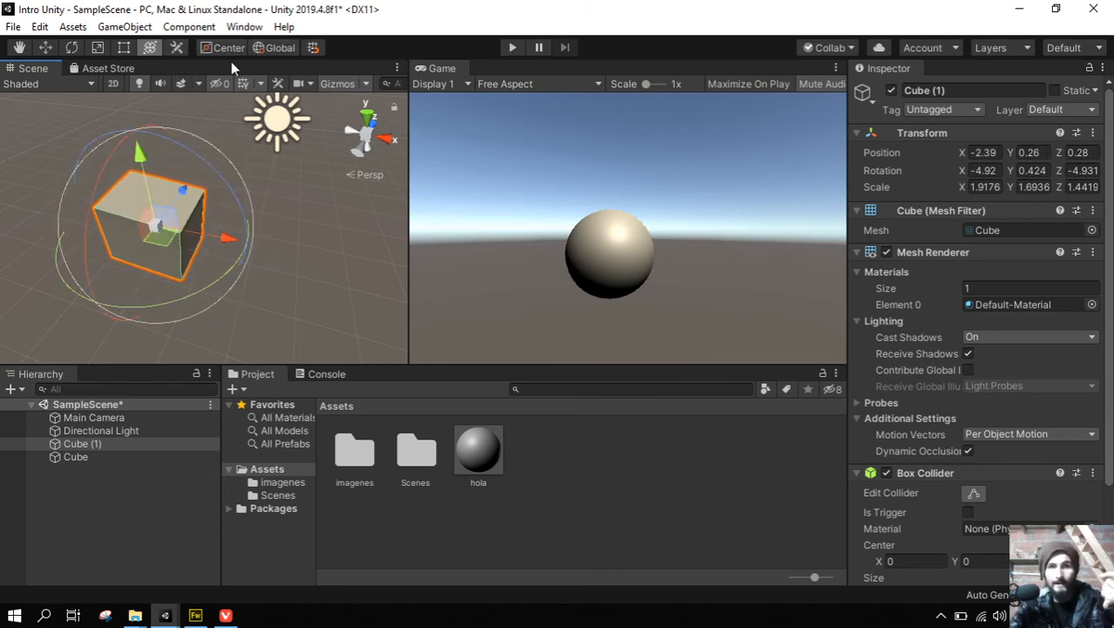
Turn on grid snapping and move Cube (1) to about X -2.63, Y 0.25, Z 1.24.
{"action": "left_click", "coordinate": [314, 51]}
{"action": "left_click_drag", "start_coordinate": [168, 235], "coordinate": [174, 208]}
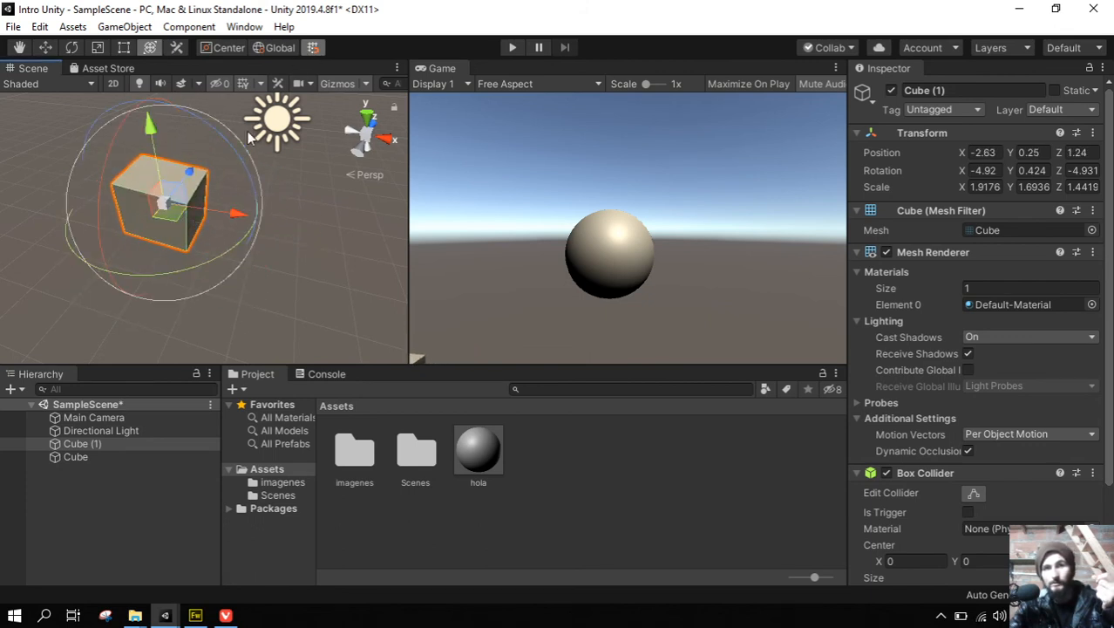
{"action": "left_click", "coordinate": [315, 49]}
{"action": "left_click", "coordinate": [313, 50]}
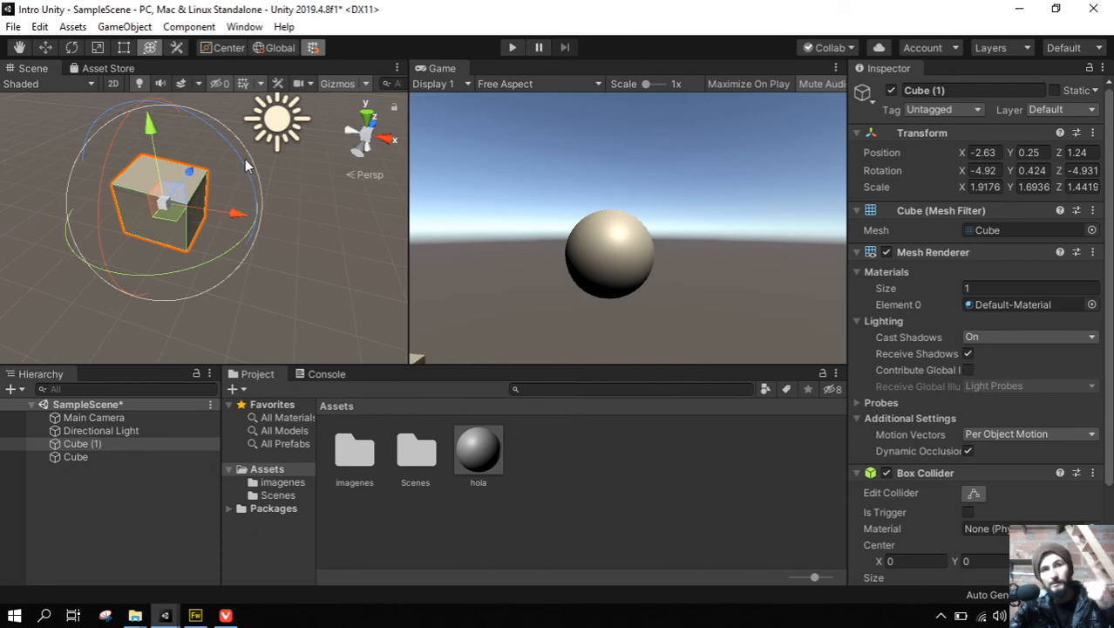
Toggle Cube (1)'s tool handle rotation repeatedly between Global and Local, ending on Local.
{"action": "scroll", "coordinate": [199, 272], "scroll_direction": "up", "scroll_amount": 5}
{"action": "scroll", "coordinate": [178, 221], "scroll_direction": "up", "scroll_amount": 3}
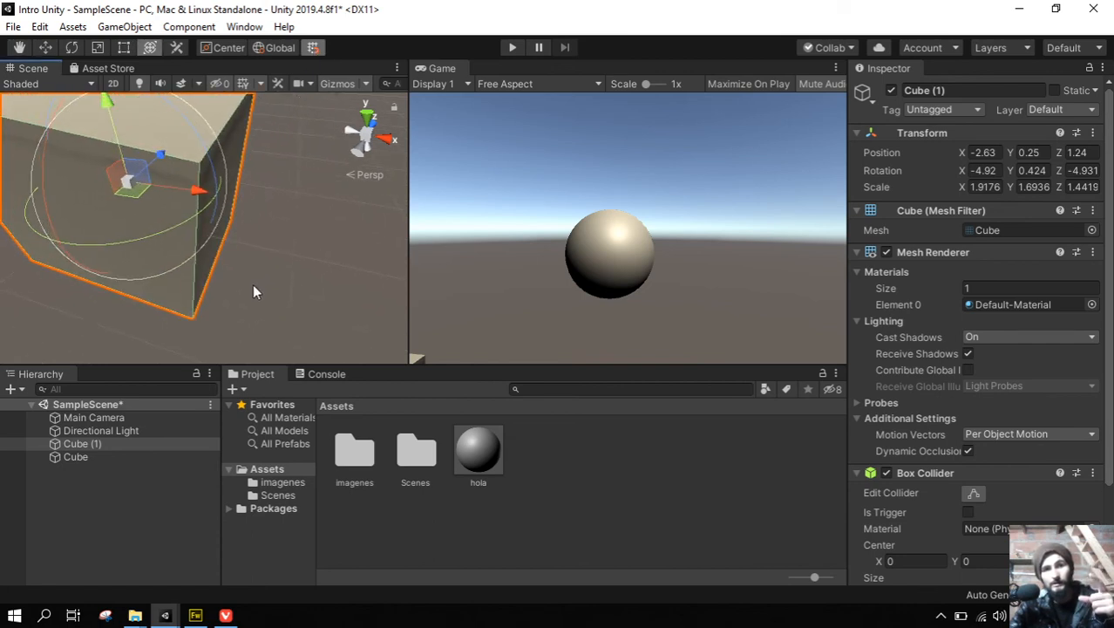
{"action": "scroll", "coordinate": [222, 264], "scroll_direction": "down", "scroll_amount": 6}
{"action": "scroll", "coordinate": [181, 254], "scroll_direction": "up", "scroll_amount": 4}
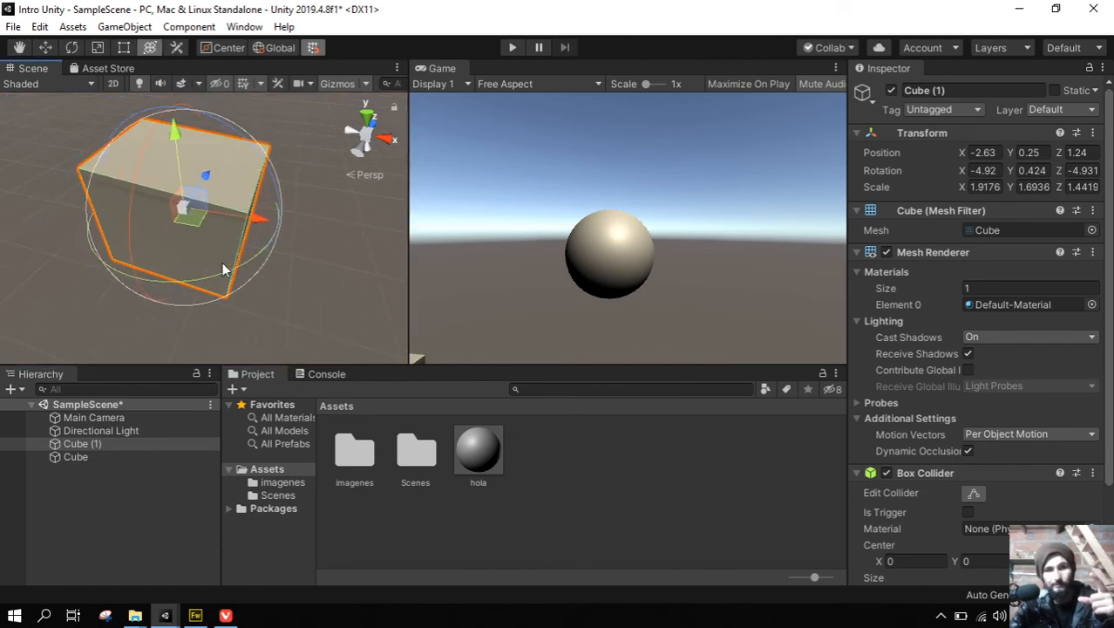
{"action": "left_click", "coordinate": [276, 49]}
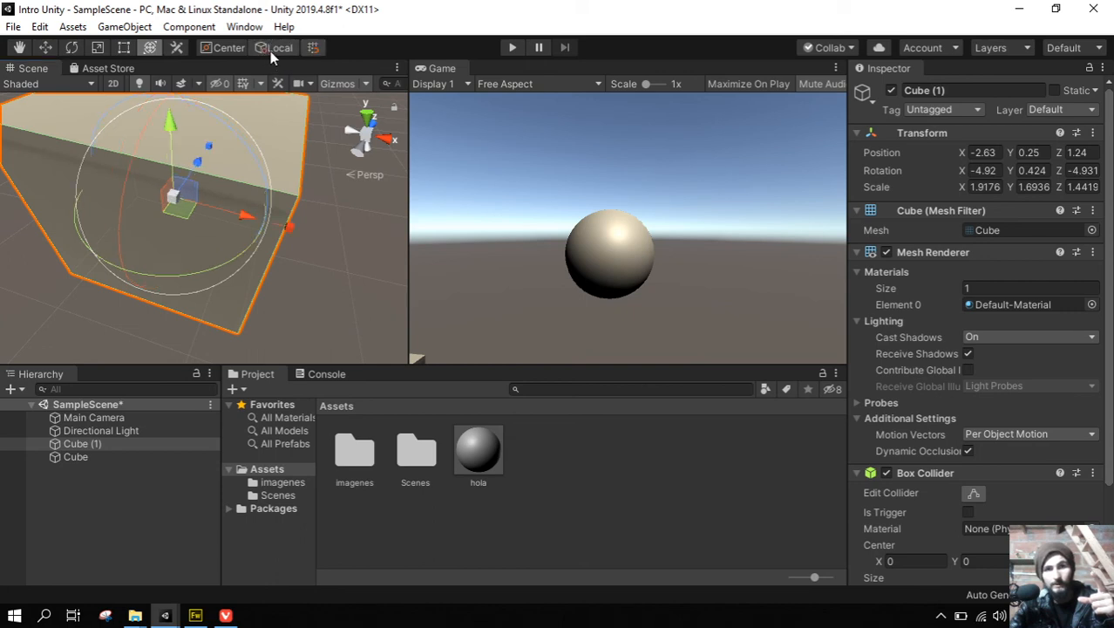
{"action": "left_click", "coordinate": [263, 52]}
{"action": "left_click", "coordinate": [235, 52]}
{"action": "left_click", "coordinate": [269, 51]}
{"action": "left_click", "coordinate": [236, 53]}
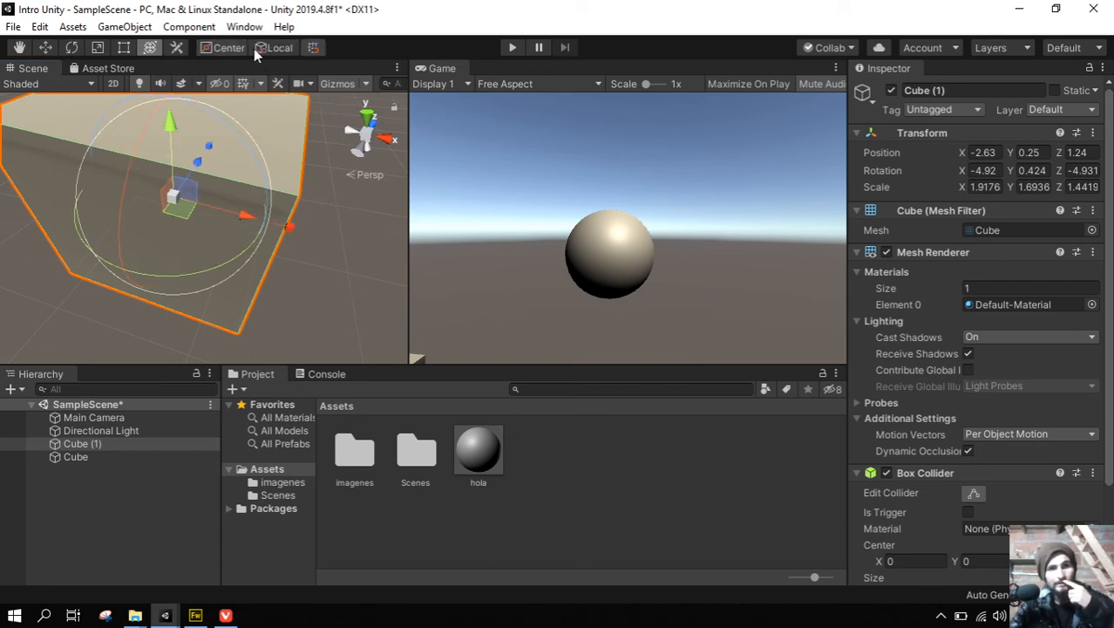
{"action": "left_click", "coordinate": [260, 51]}
{"action": "key", "text": "x"}
{"action": "left_click", "coordinate": [256, 50]}
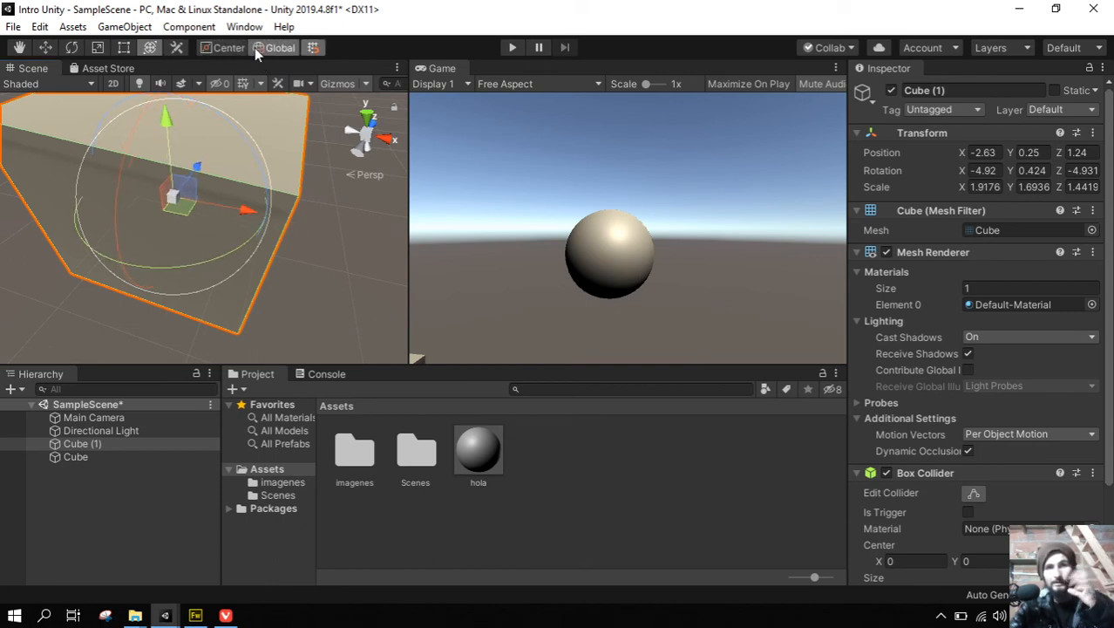
{"action": "left_click", "coordinate": [256, 50]}
{"action": "left_click", "coordinate": [256, 49]}
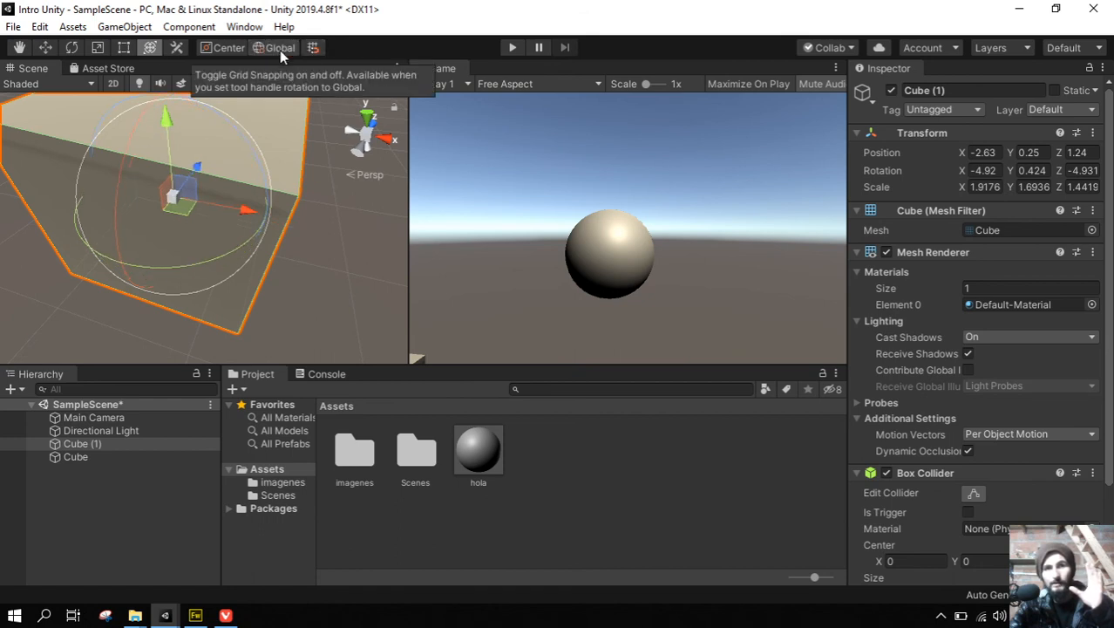
{"action": "left_click", "coordinate": [279, 49]}
{"action": "left_click", "coordinate": [279, 50]}
{"action": "left_click", "coordinate": [279, 49]}
{"action": "left_click", "coordinate": [279, 49]}
{"action": "left_click", "coordinate": [279, 49]}
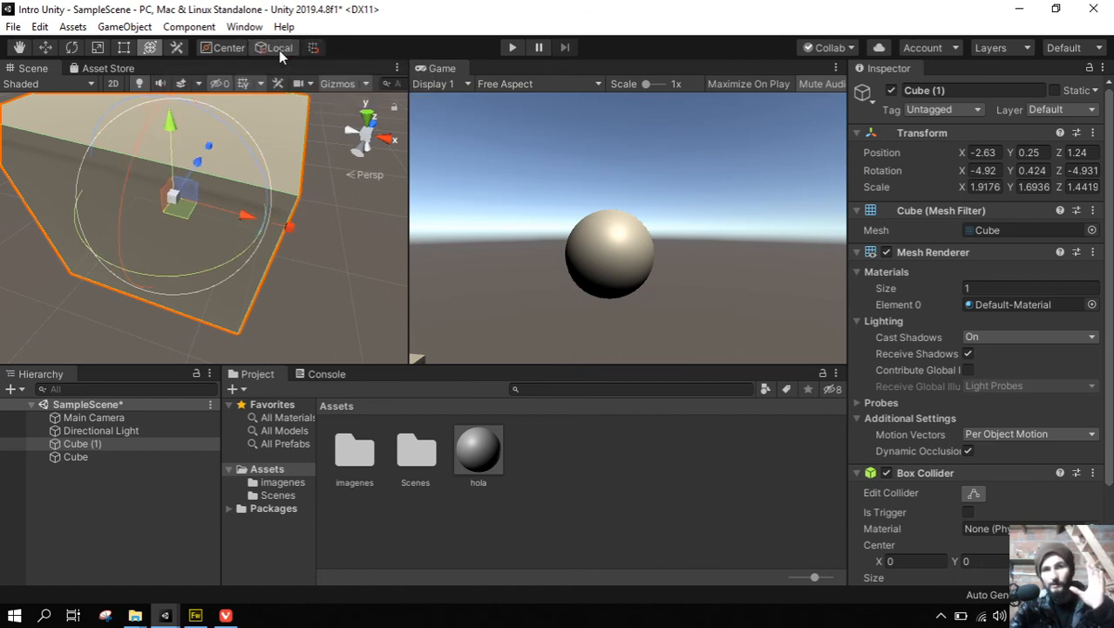
Toggle the tool handle position away from Center and back, and frame Cube (1) in the Scene view.
{"action": "left_click", "coordinate": [221, 50]}
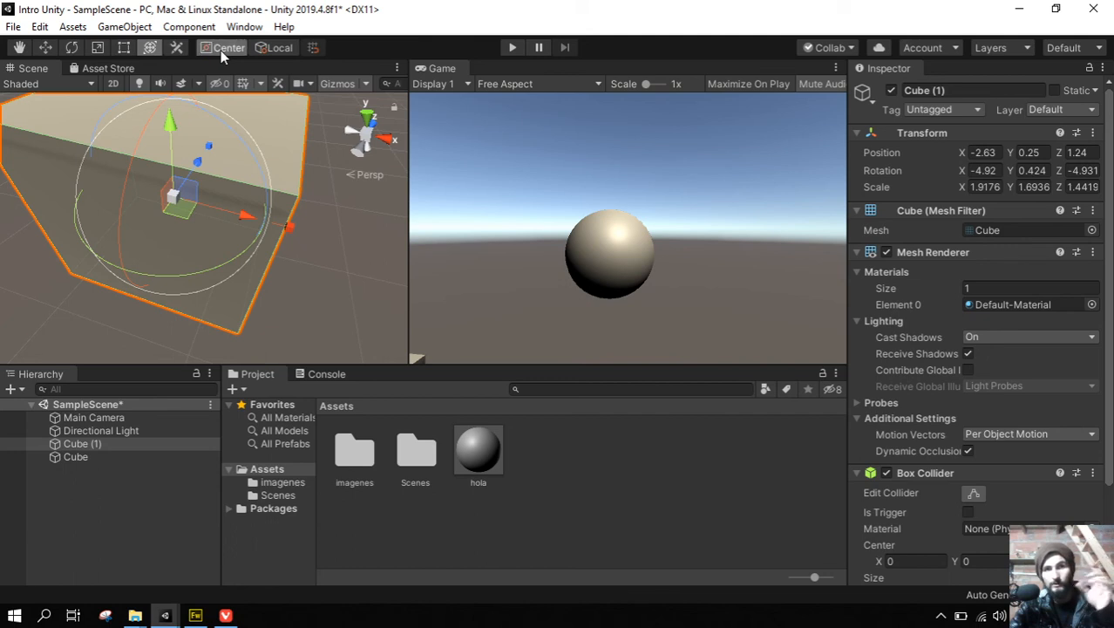
{"action": "left_click", "coordinate": [221, 49]}
{"action": "key", "text": "f"}
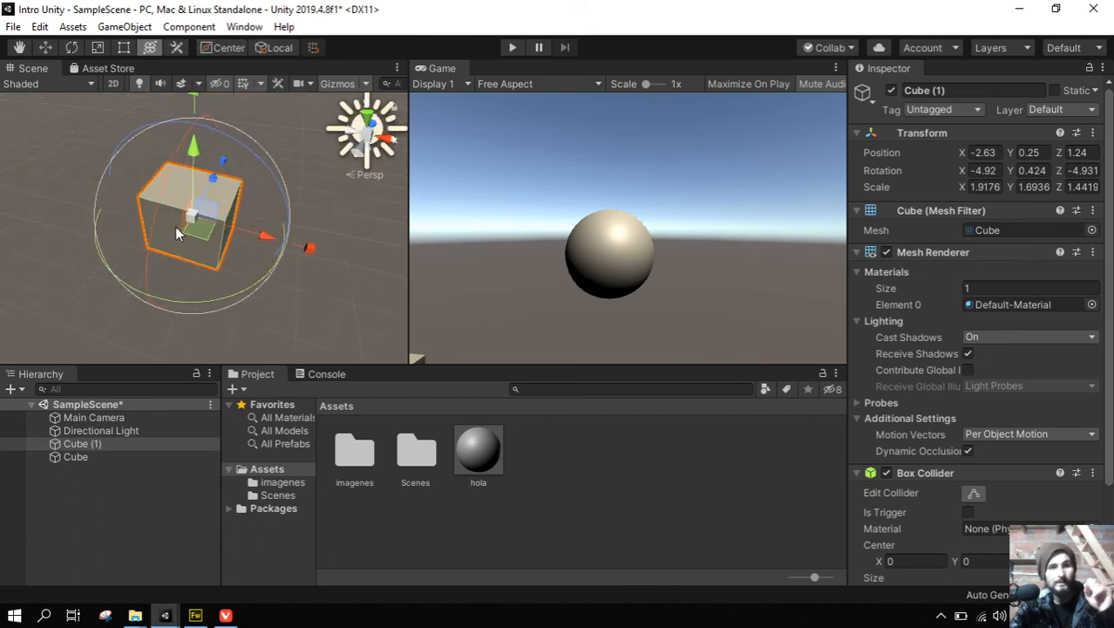
Move the sphere named Cube next to Cube (1) with the Move tool, to about X -1.17, Y 1.45, Z 0.13.
{"action": "left_click", "coordinate": [45, 48]}
{"action": "scroll", "coordinate": [196, 249], "scroll_direction": "down", "scroll_amount": 3}
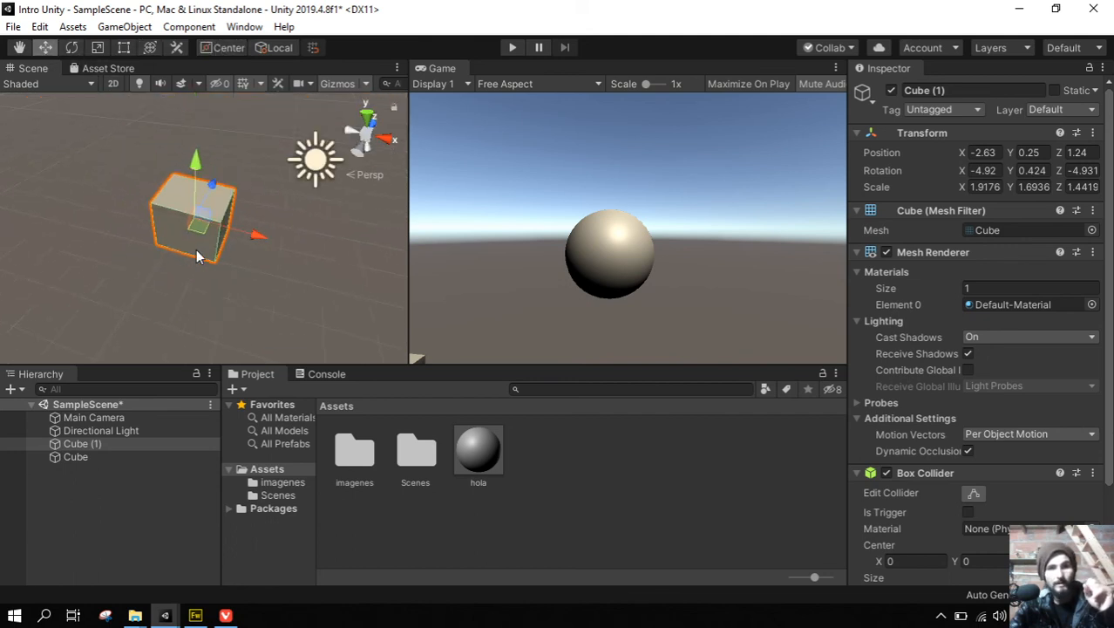
{"action": "double_click", "coordinate": [75, 457]}
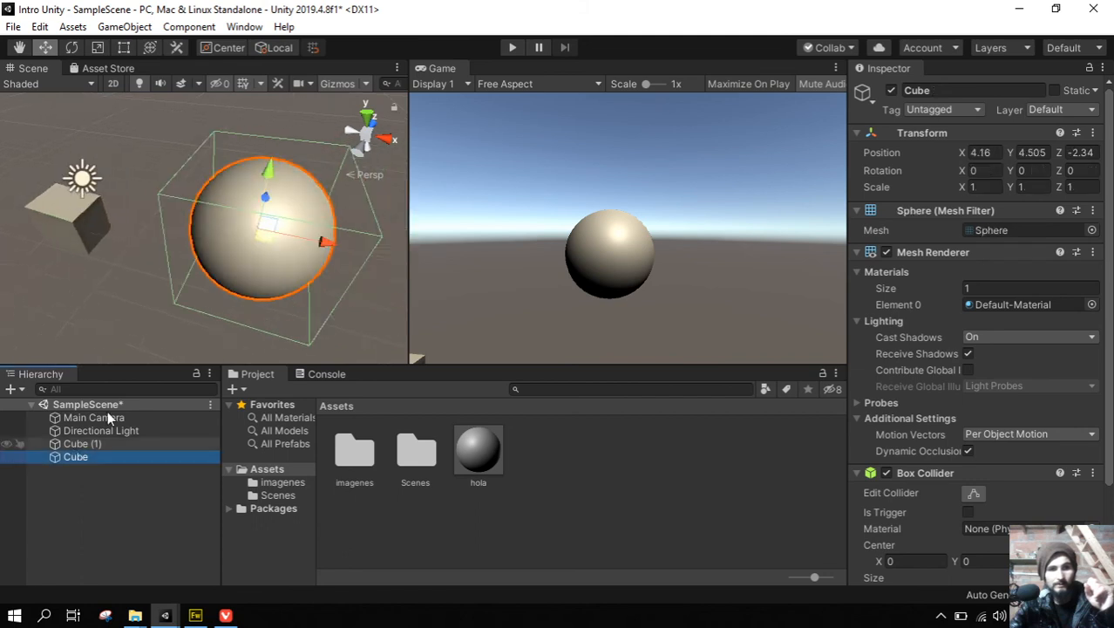
{"action": "left_click_drag", "start_coordinate": [98, 294], "coordinate": [274, 216], "text": "alt"}
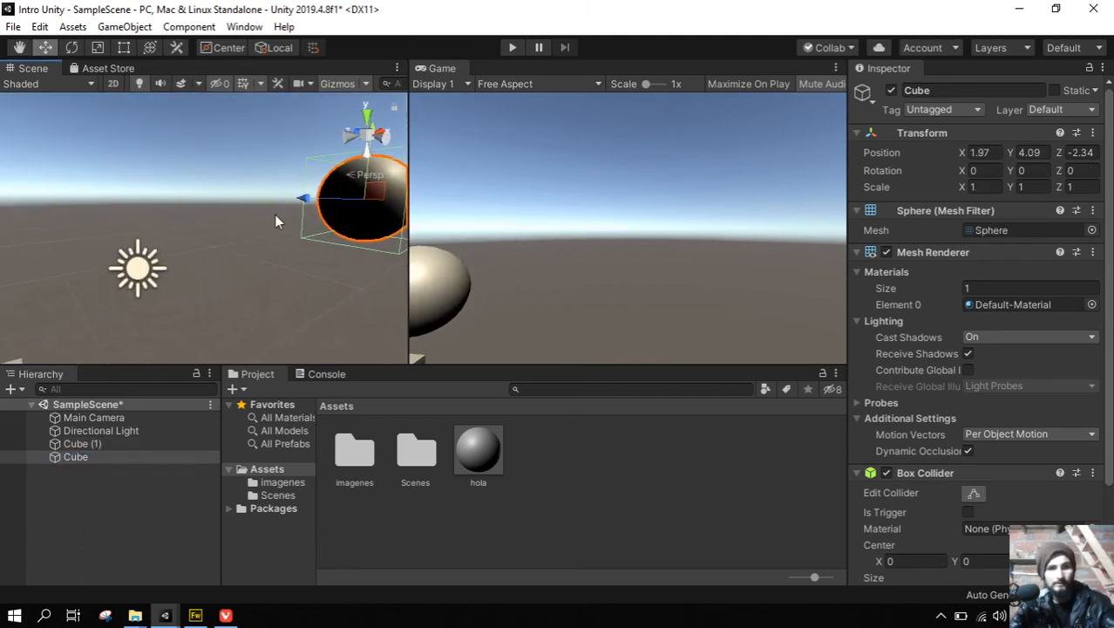
{"action": "scroll", "coordinate": [273, 217], "scroll_direction": "down", "scroll_amount": 3}
{"action": "left_click_drag", "start_coordinate": [189, 234], "coordinate": [107, 270], "text": "alt"}
{"action": "left_click_drag", "start_coordinate": [200, 281], "coordinate": [63, 151]}
{"action": "middle_click_drag", "start_coordinate": [119, 255], "coordinate": [182, 184]}
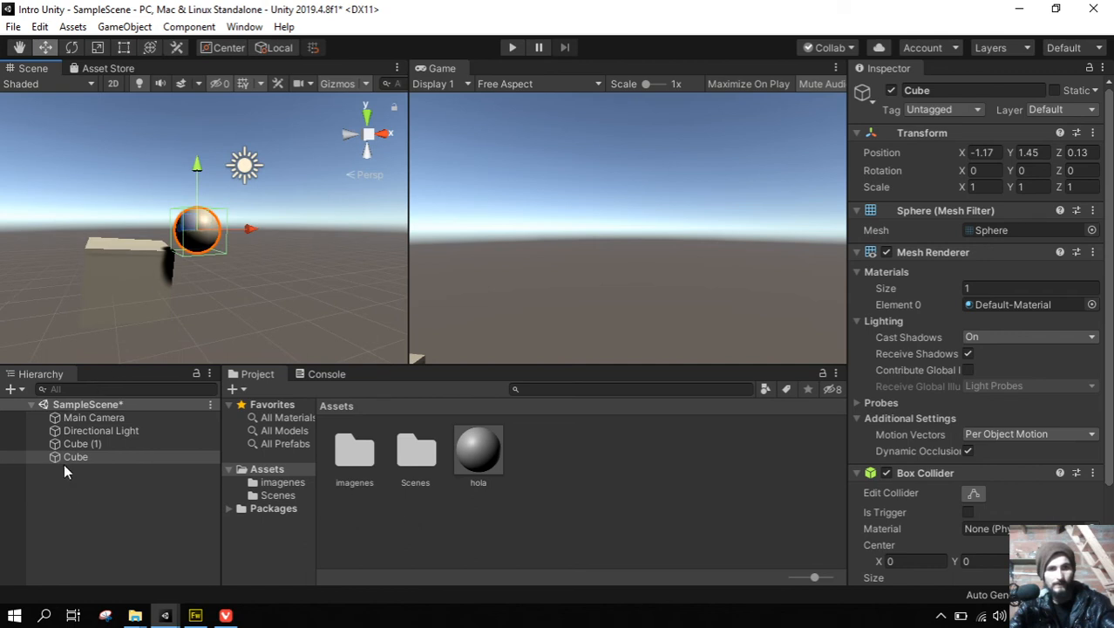
Make the sphere named Cube a child of Cube (1) and select the parent.
{"action": "mouse_move", "coordinate": [70, 457]}
{"action": "left_mouse_down"}
{"action": "mouse_move", "coordinate": [82, 453]}
{"action": "mouse_move", "coordinate": [80, 442]}
{"action": "left_mouse_up"}
{"action": "left_click", "coordinate": [80, 441]}
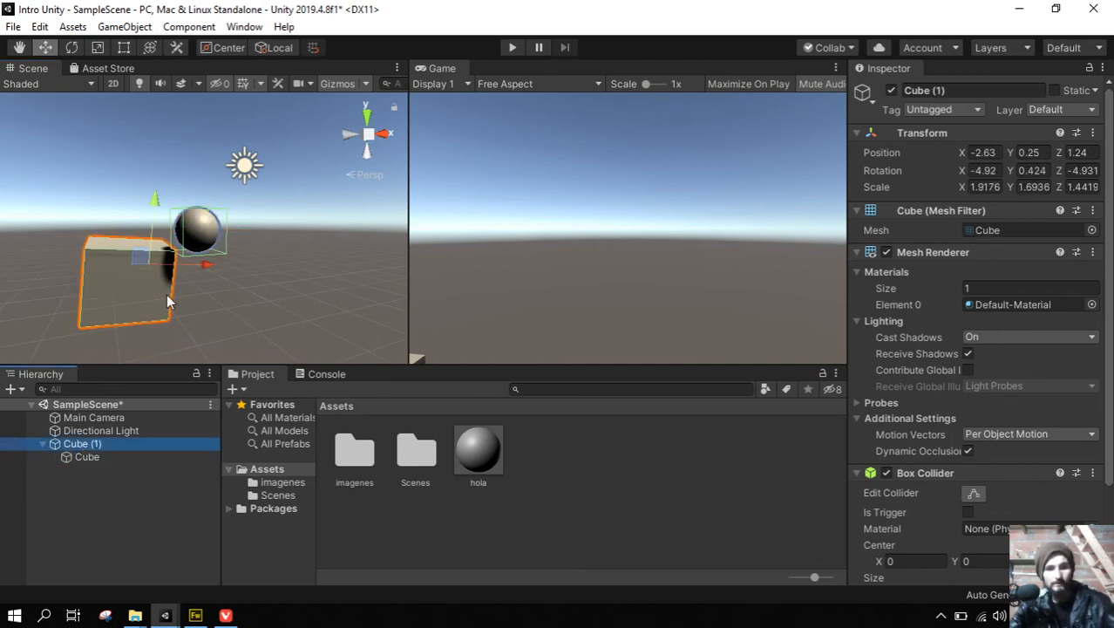
{"action": "left_click_drag", "start_coordinate": [175, 253], "coordinate": [340, 318], "text": "alt"}
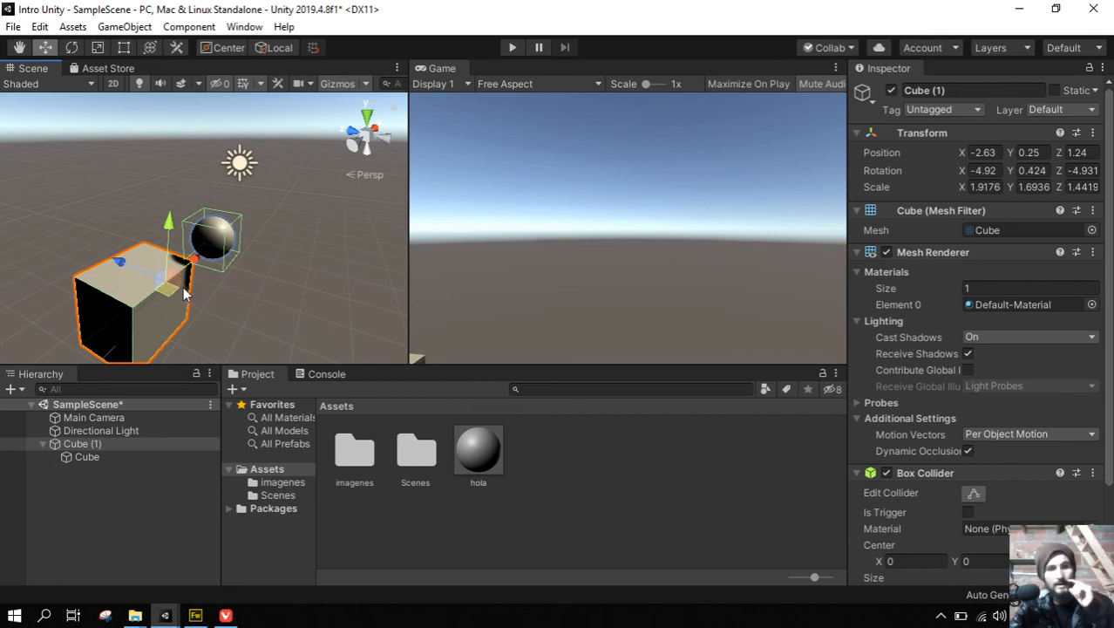
{"action": "middle_click_drag", "start_coordinate": [183, 288], "coordinate": [241, 239]}
{"action": "left_click_drag", "start_coordinate": [292, 278], "coordinate": [66, 251], "text": "alt"}
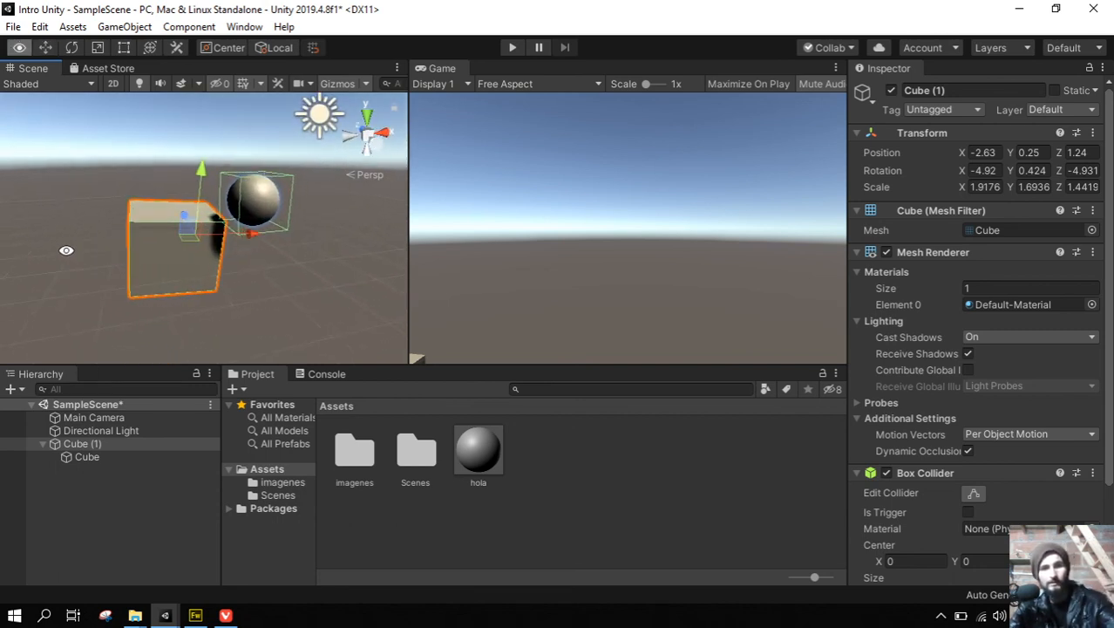
Toggle the tool handle position between Center and Pivot for Cube (1), ending on Pivot.
{"action": "left_click", "coordinate": [225, 49]}
{"action": "left_click", "coordinate": [225, 49]}
{"action": "left_click", "coordinate": [225, 49]}
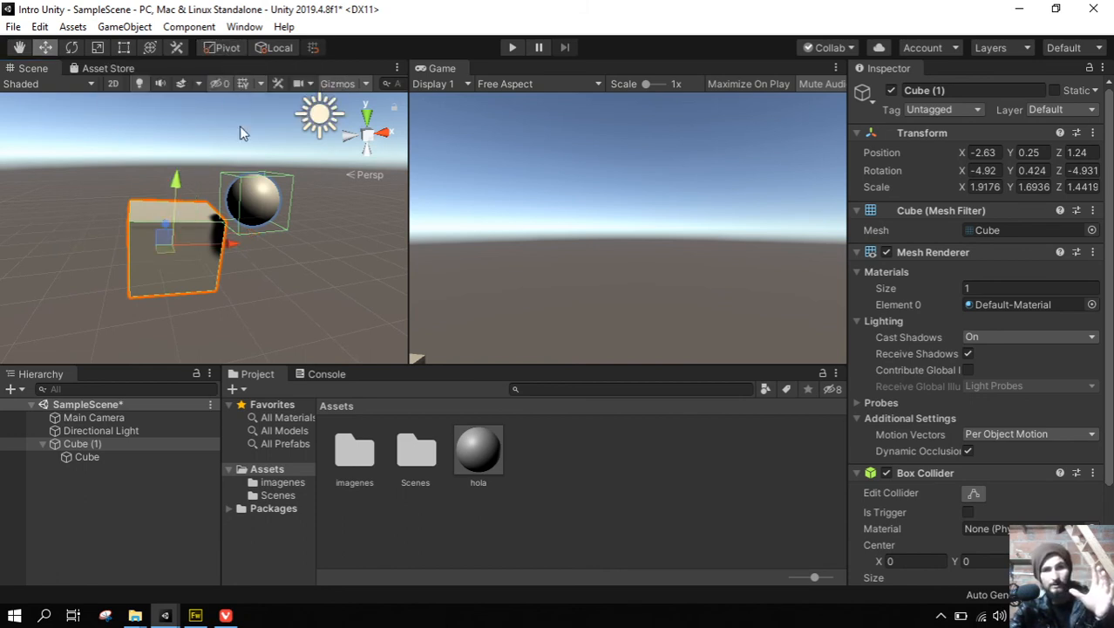
Move the child sphere away from Cube (1) to about local position X 2.151, Y 0.97, Z -0.67.
{"action": "left_click", "coordinate": [267, 206]}
{"action": "left_click_drag", "start_coordinate": [299, 196], "coordinate": [427, 195]}
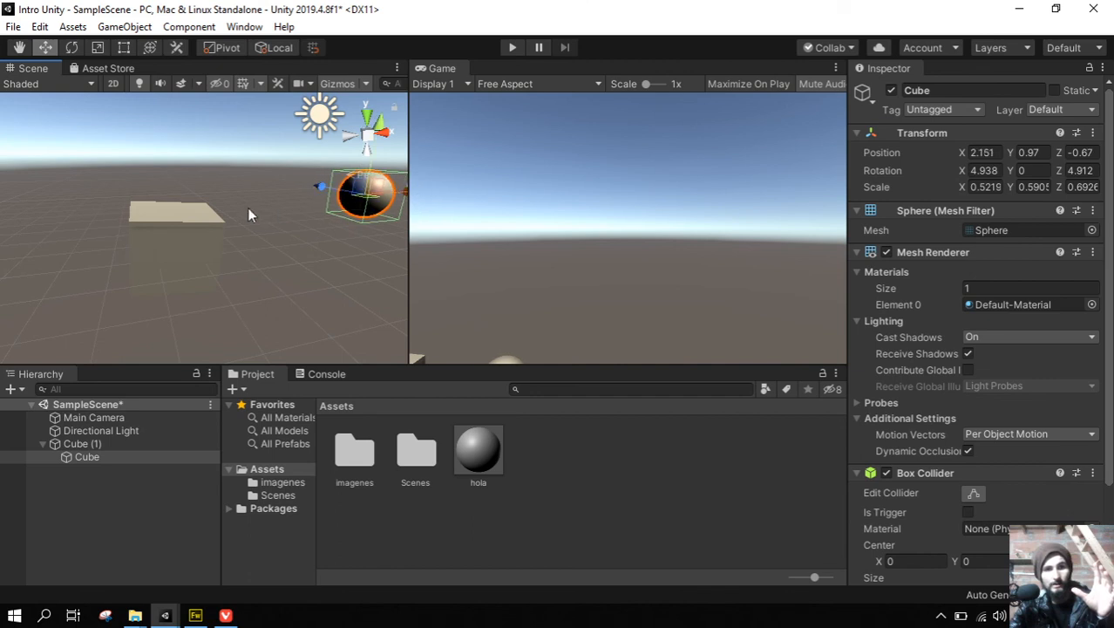
{"action": "middle_click_drag", "start_coordinate": [247, 214], "coordinate": [172, 226]}
Using the Center handle position, move Cube (1) to about X -3.05, Y 0.42, Z 2.79 and rotate it to about -3.15, 18.45, -6.21.
{"action": "left_click", "coordinate": [87, 446]}
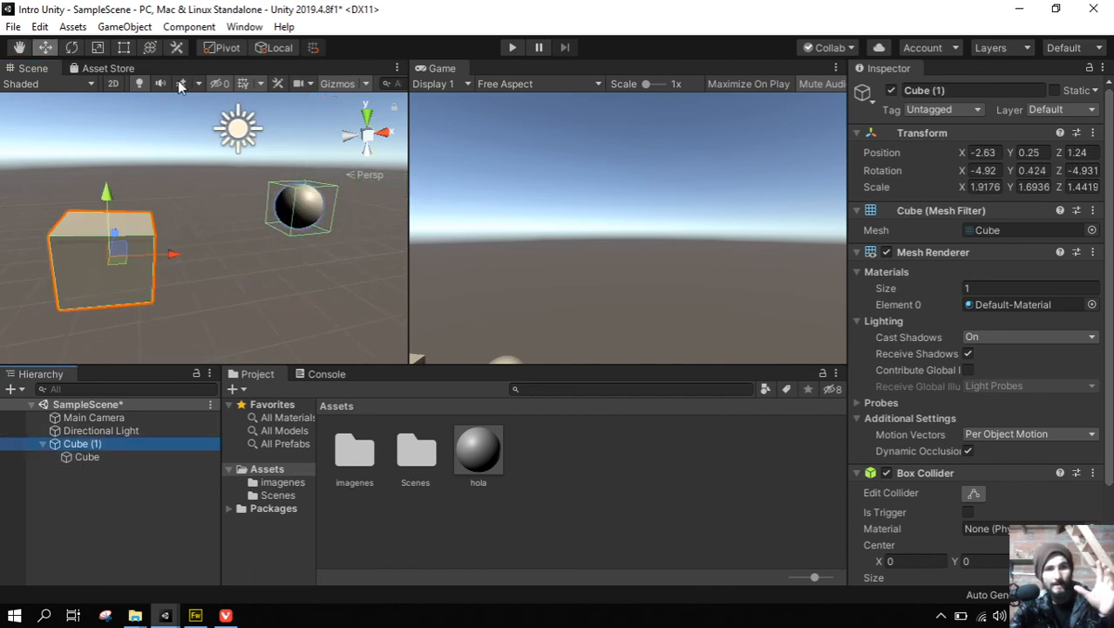
{"action": "left_click", "coordinate": [226, 48]}
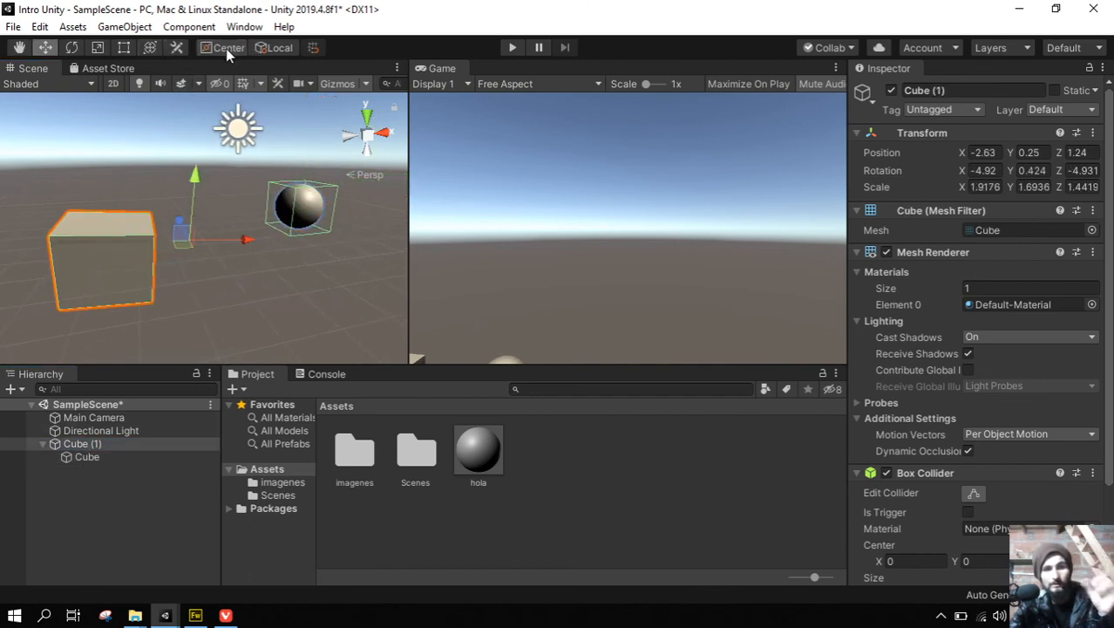
{"action": "left_click_drag", "start_coordinate": [195, 248], "coordinate": [235, 200]}
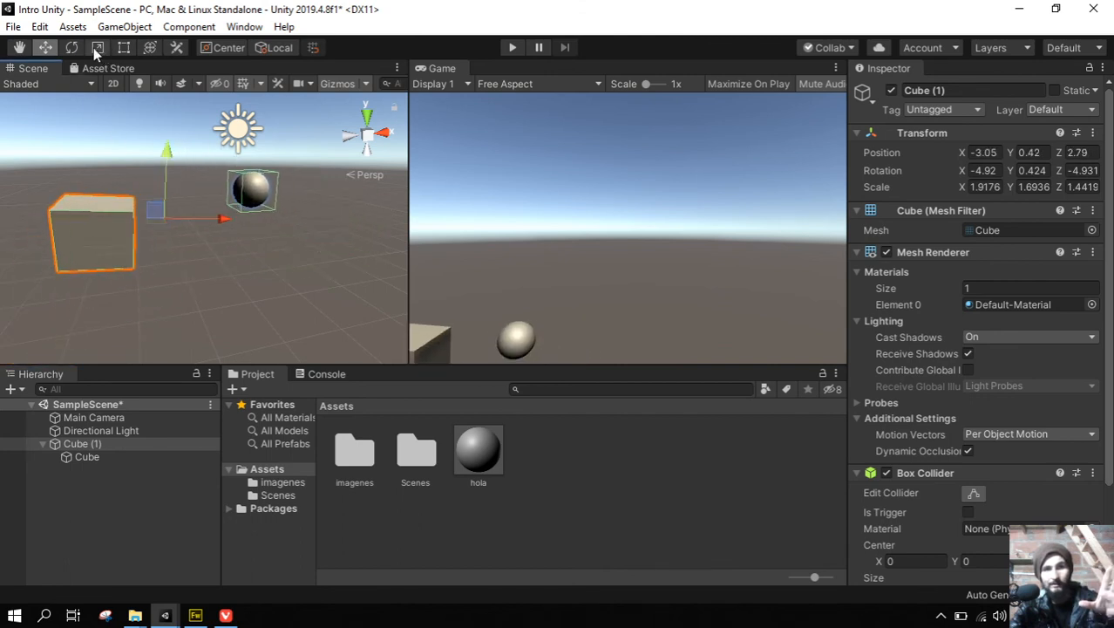
{"action": "left_click", "coordinate": [72, 48]}
{"action": "left_click_drag", "start_coordinate": [194, 243], "coordinate": [191, 127]}
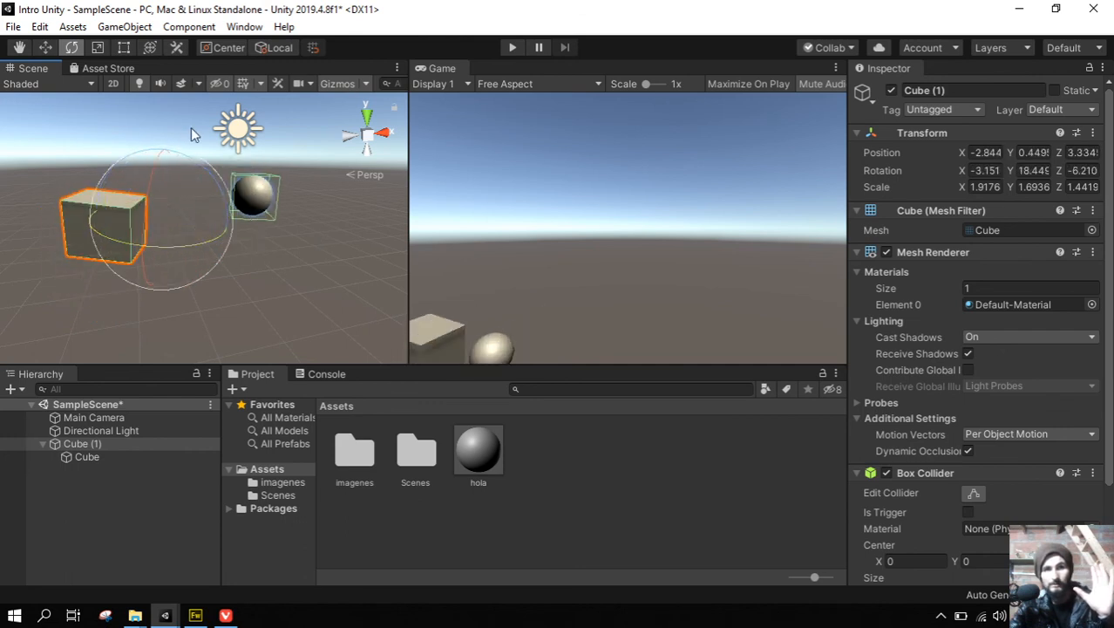
Using the Pivot handle position, move Cube (1) to about X -2.81, Y 0.82, Z 3.3 and rotate it to about -4.12, 9.05, -5.61.
{"action": "left_click", "coordinate": [227, 55]}
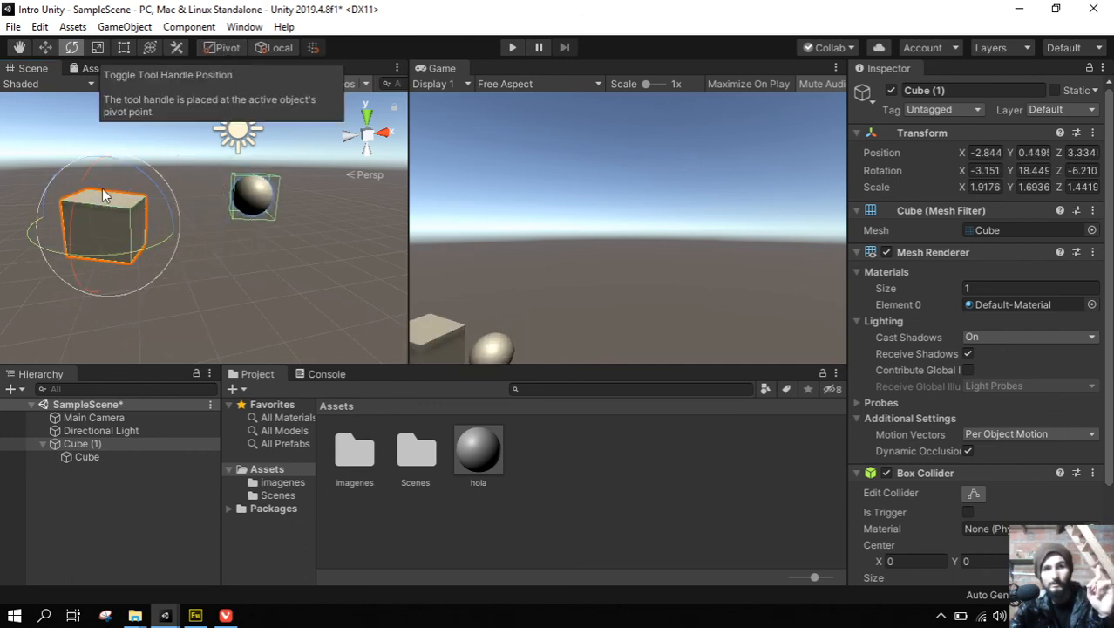
{"action": "middle_click_drag", "start_coordinate": [133, 237], "coordinate": [188, 262]}
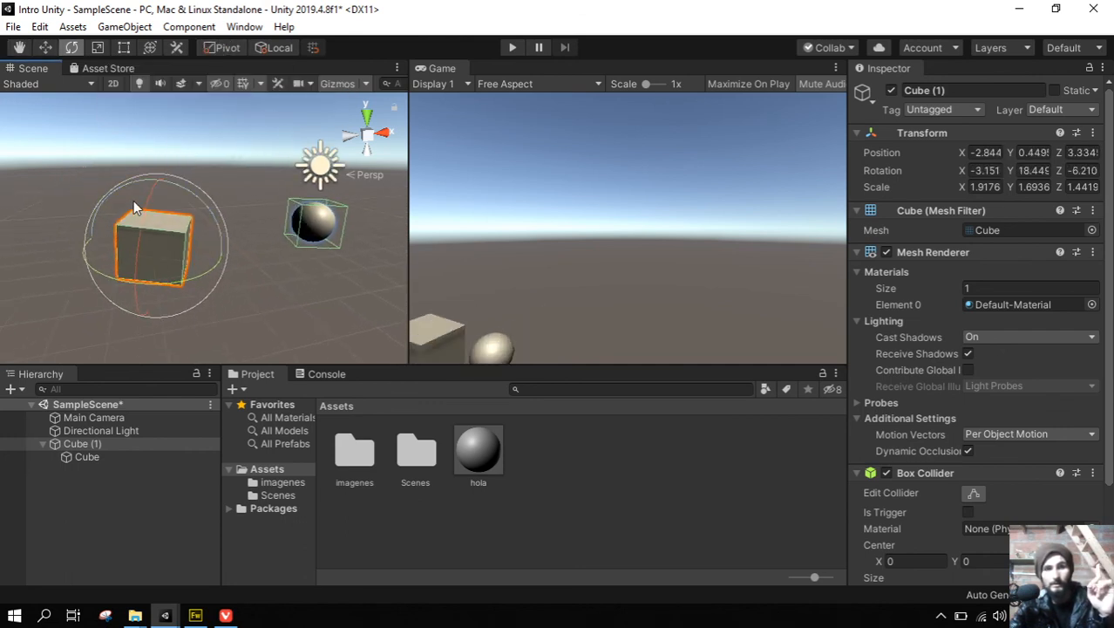
{"action": "left_click", "coordinate": [45, 47]}
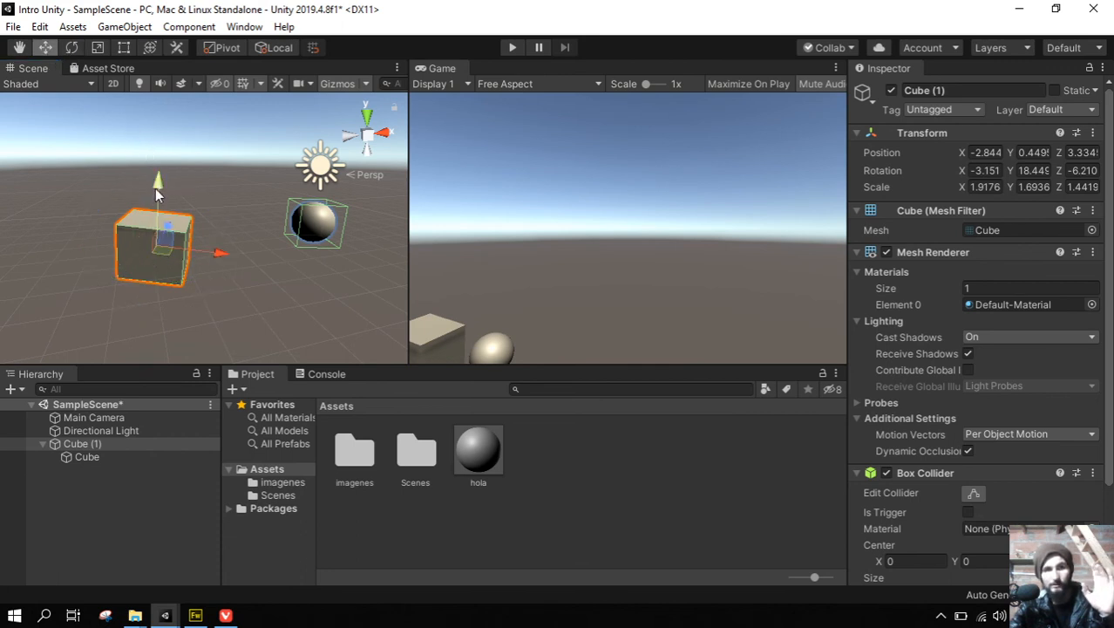
{"action": "left_click_drag", "start_coordinate": [157, 194], "coordinate": [161, 173]}
{"action": "left_click", "coordinate": [75, 48]}
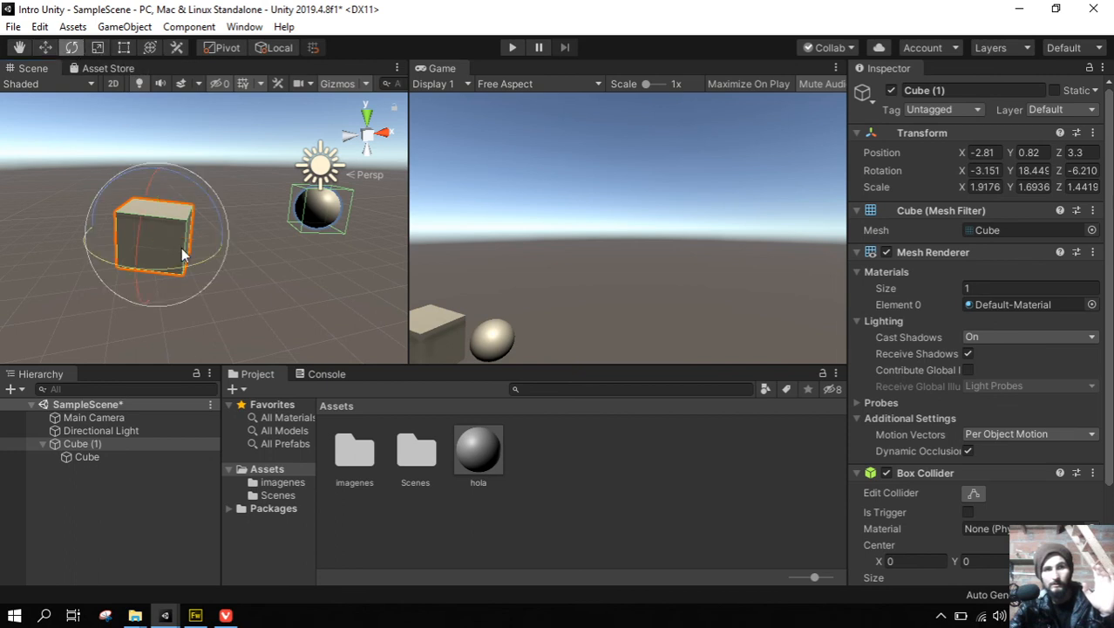
{"action": "left_click_drag", "start_coordinate": [193, 263], "coordinate": [135, 317]}
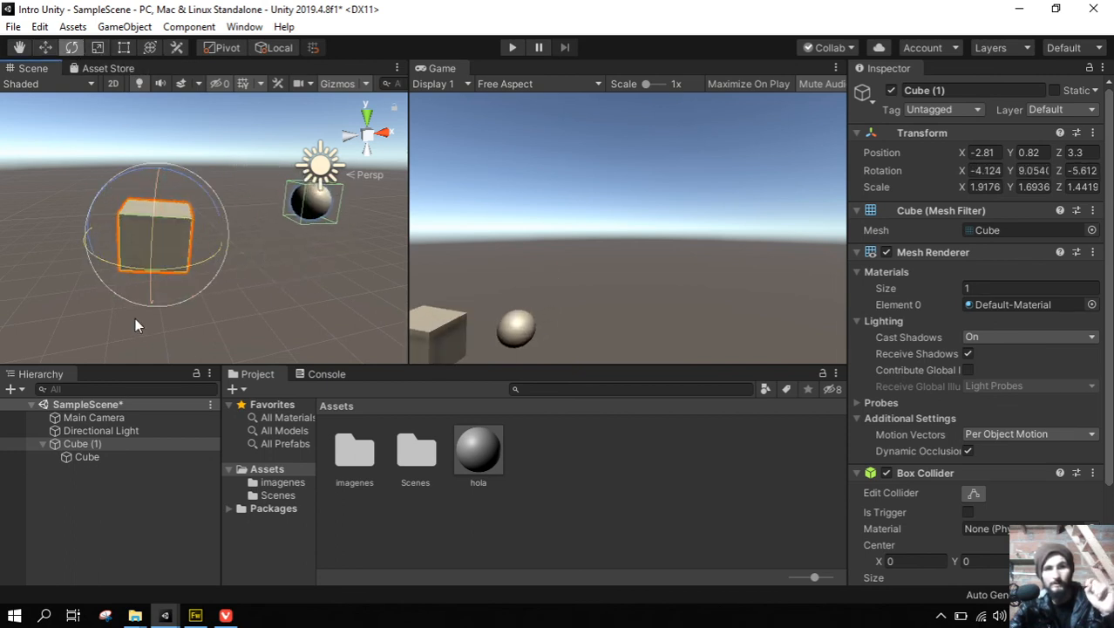
Select the child sphere and toggle its tool handle position to Center and back to Pivot.
{"action": "middle_click_drag", "start_coordinate": [169, 280], "coordinate": [92, 273]}
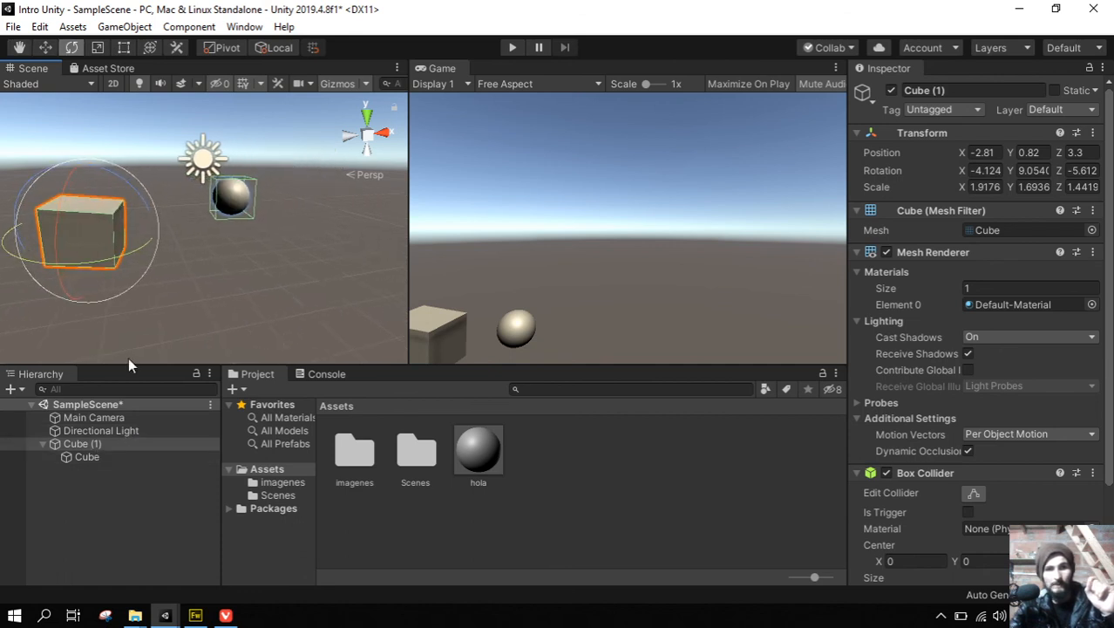
{"action": "left_click", "coordinate": [86, 456]}
{"action": "left_click", "coordinate": [225, 49]}
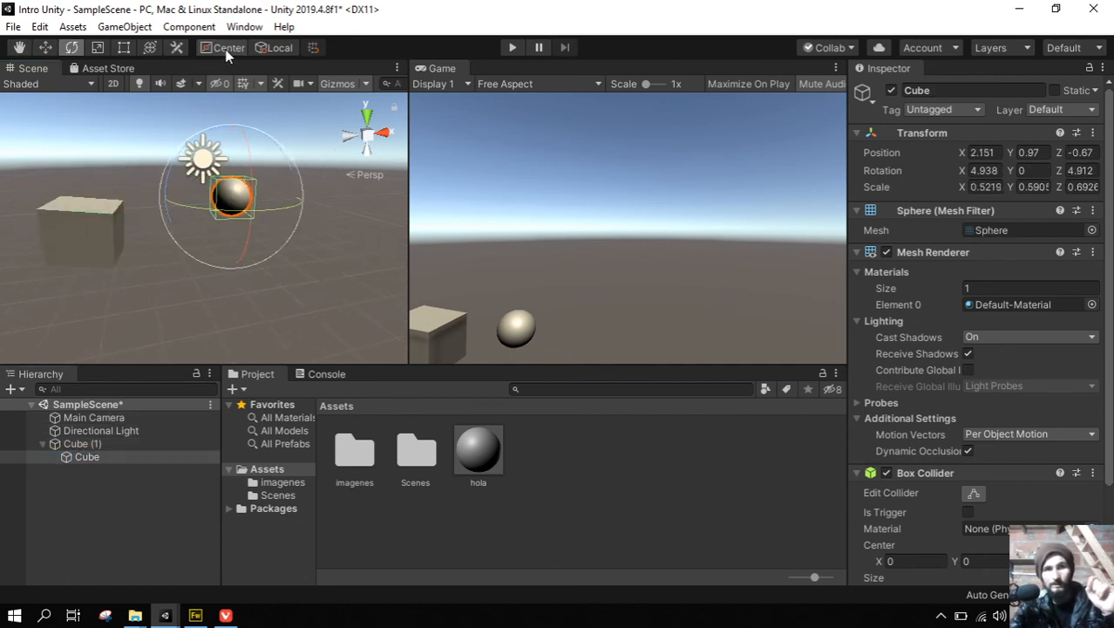
{"action": "left_click", "coordinate": [225, 49]}
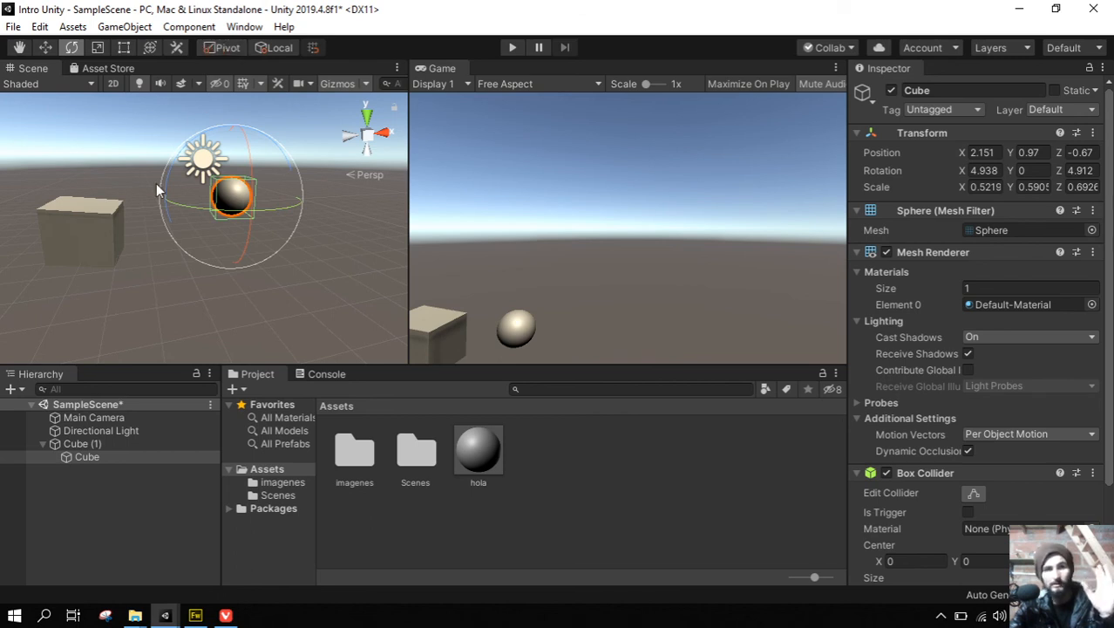
Rotate Cube (1) around its Pivot and then around the Center, ending at a rotation of about X -30.87, Y -9.46, Z -4.44.
{"action": "left_click", "coordinate": [81, 444]}
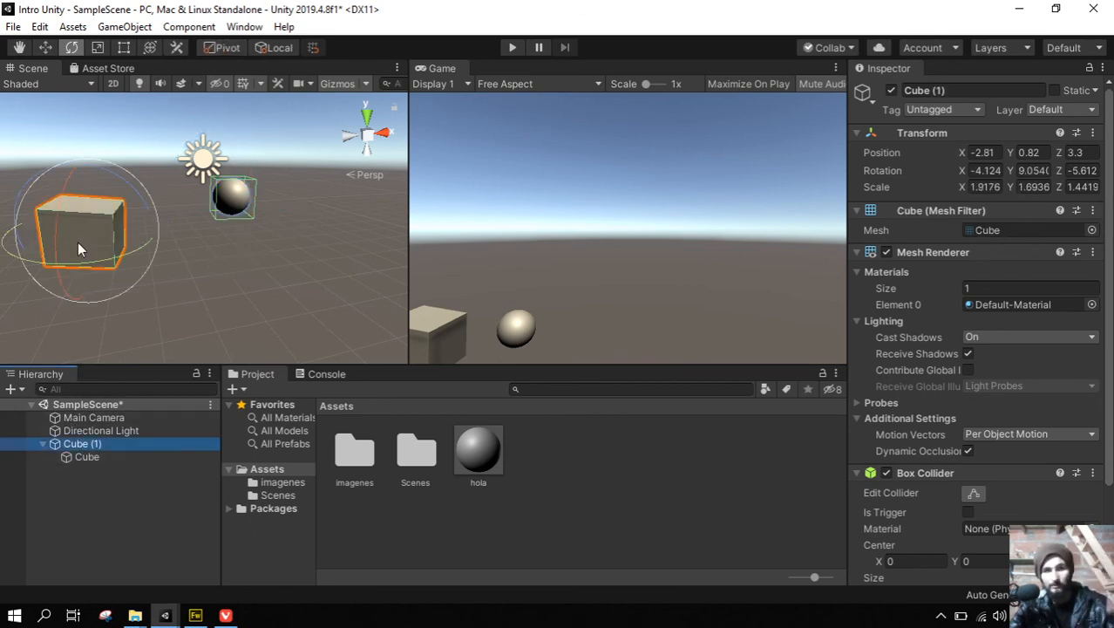
{"action": "left_click_drag", "start_coordinate": [97, 270], "coordinate": [229, 105]}
{"action": "left_click", "coordinate": [224, 47]}
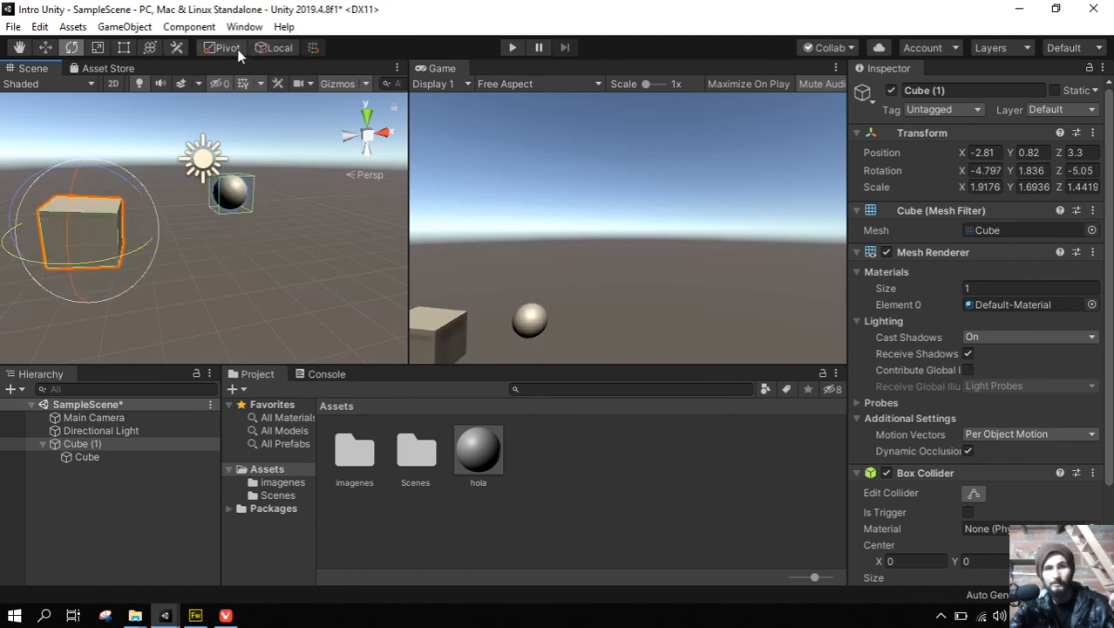
{"action": "left_click_drag", "start_coordinate": [197, 242], "coordinate": [223, 258]}
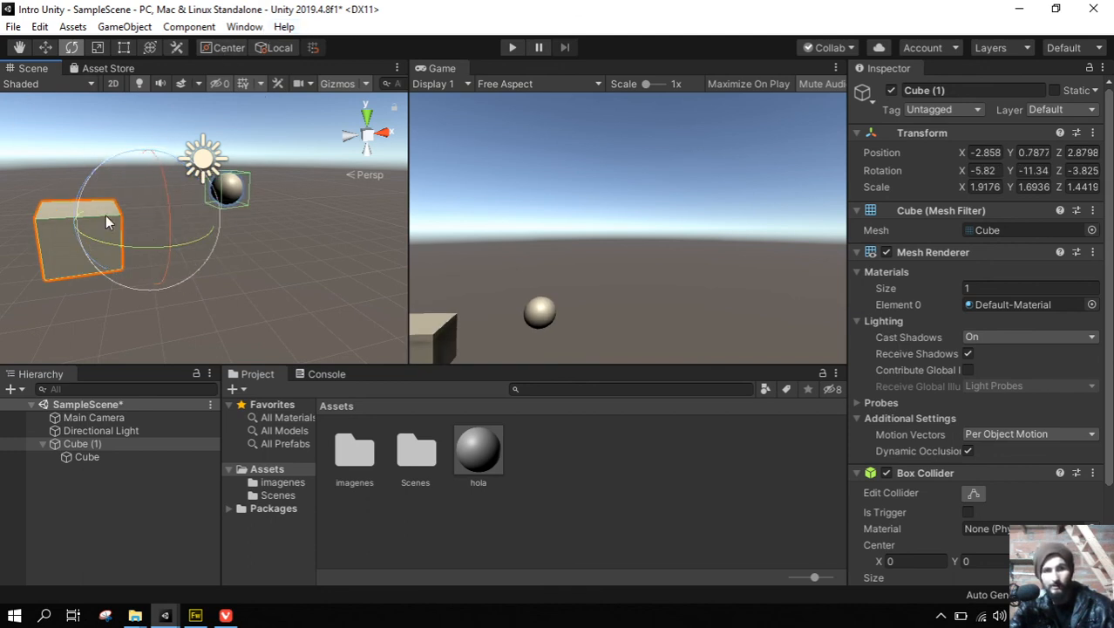
{"action": "left_click_drag", "start_coordinate": [158, 199], "coordinate": [188, 110]}
Toggle the handle rotation to Global and back to Local, and move Cube (1) along its local Y axis to about X -2.82, Y 1.34, Z 2.87.
{"action": "left_click", "coordinate": [277, 48]}
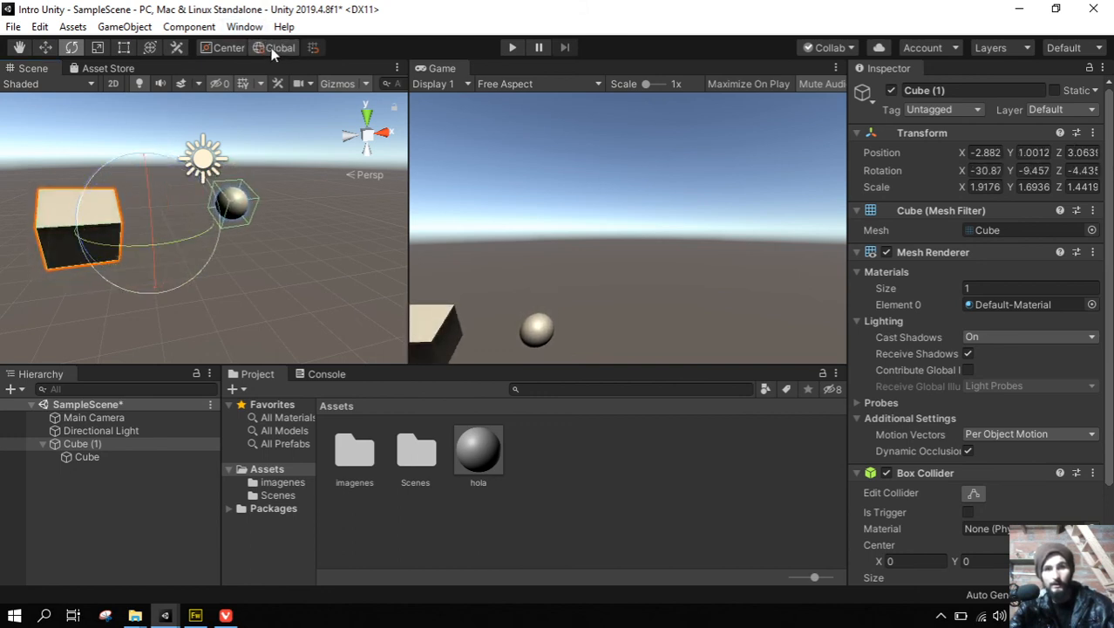
{"action": "left_click", "coordinate": [279, 48]}
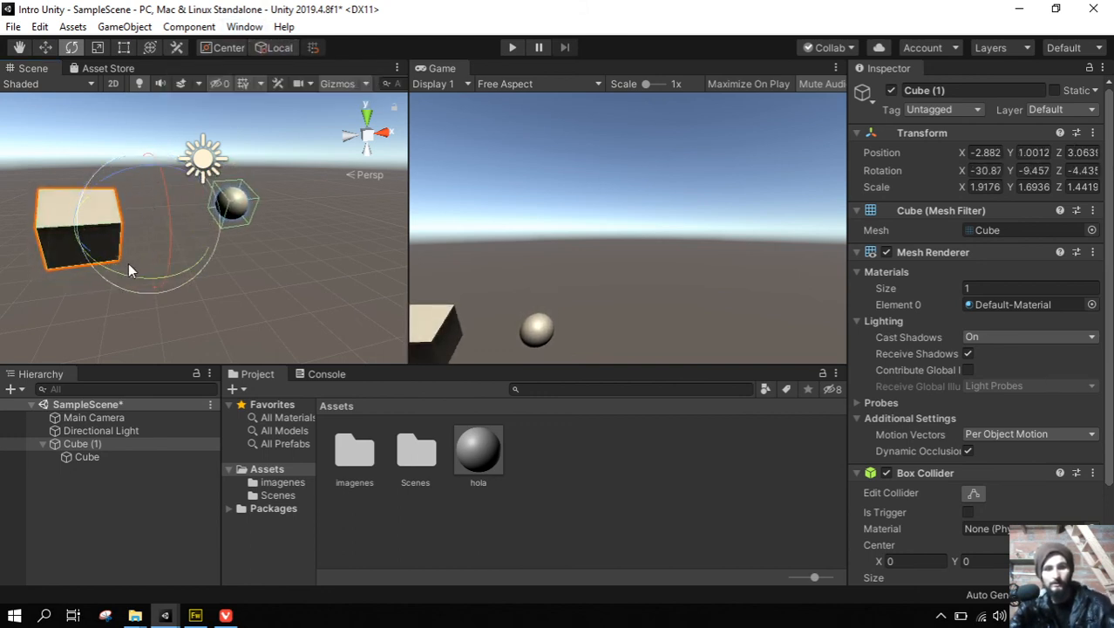
{"action": "left_click_drag", "start_coordinate": [128, 263], "coordinate": [212, 285], "text": "alt"}
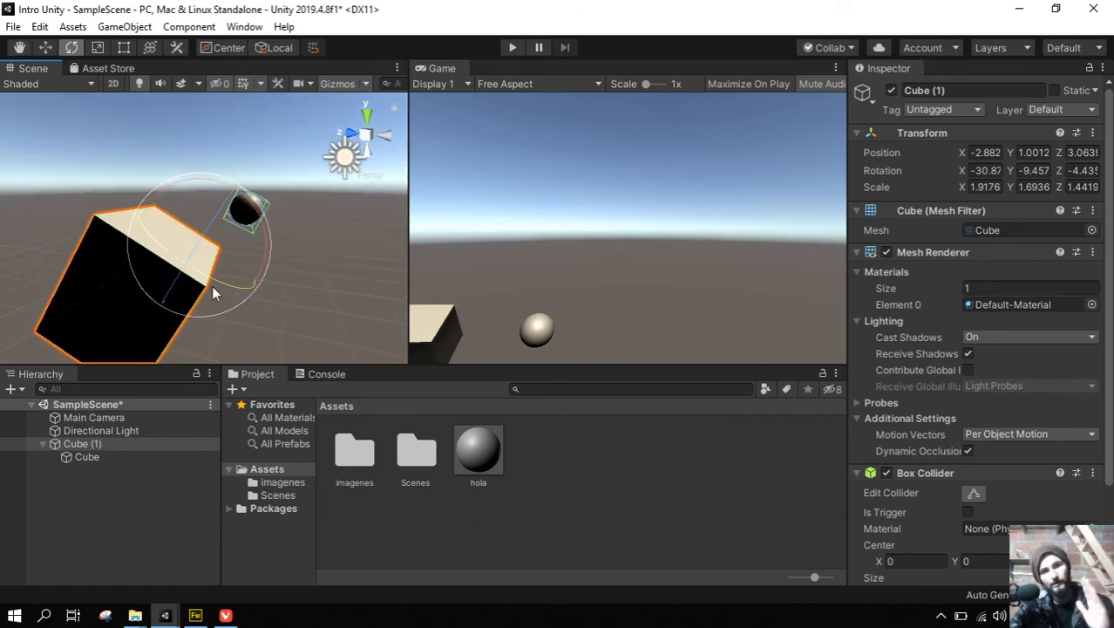
{"action": "left_click", "coordinate": [46, 47]}
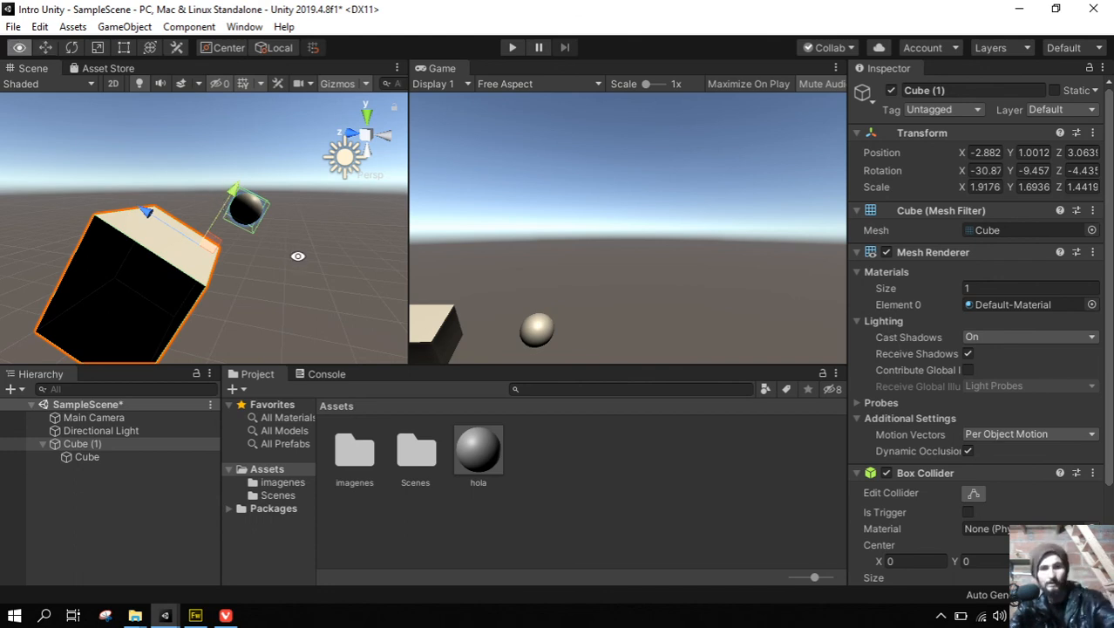
{"action": "left_click_drag", "start_coordinate": [297, 254], "coordinate": [553, 236], "text": "alt"}
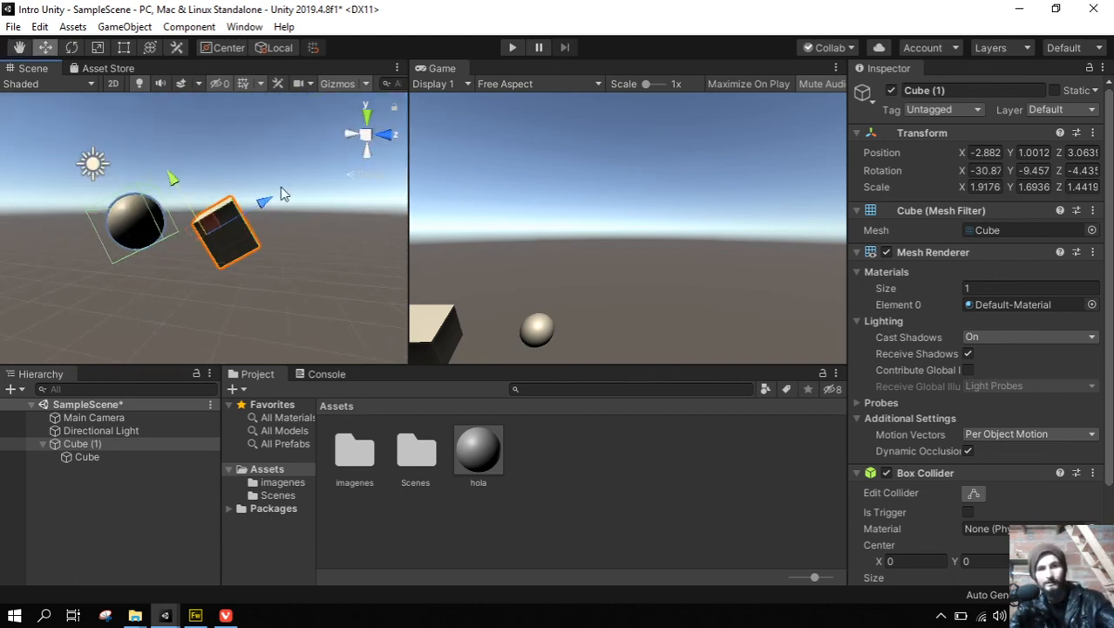
{"action": "mouse_move", "coordinate": [168, 177]}
{"action": "left_mouse_down"}
{"action": "mouse_move", "coordinate": [101, 108]}
{"action": "mouse_move", "coordinate": [150, 201]}
{"action": "mouse_move", "coordinate": [109, 135]}
{"action": "mouse_move", "coordinate": [159, 170]}
{"action": "left_mouse_up"}
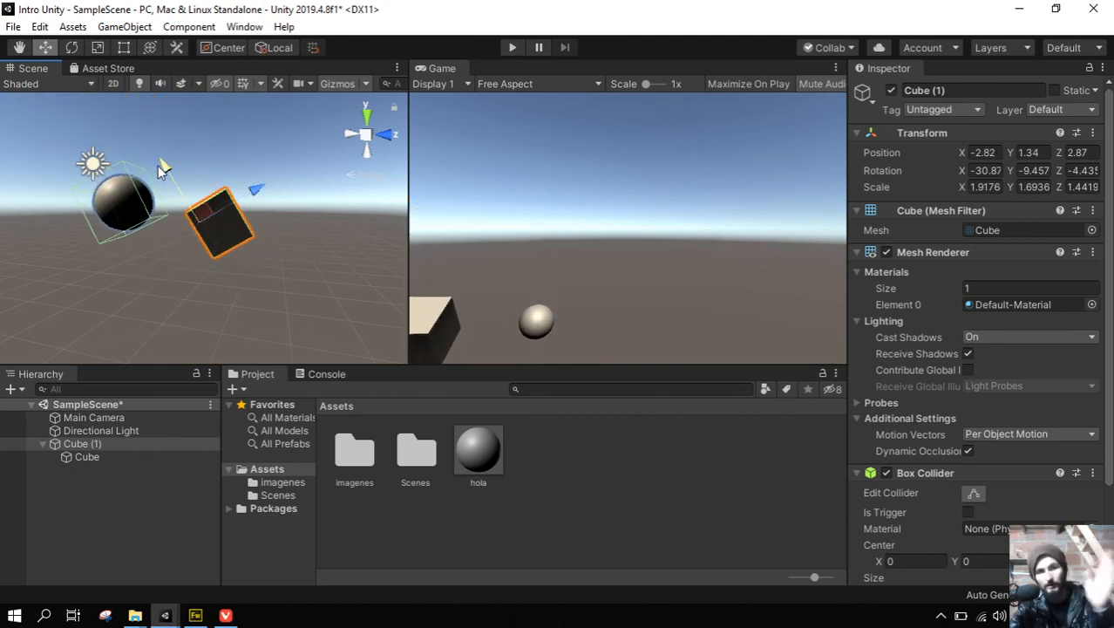
Move Cube (1) along the Global Y axis to about Y 1.94 and return the handle rotation to Local.
{"action": "left_click", "coordinate": [280, 50]}
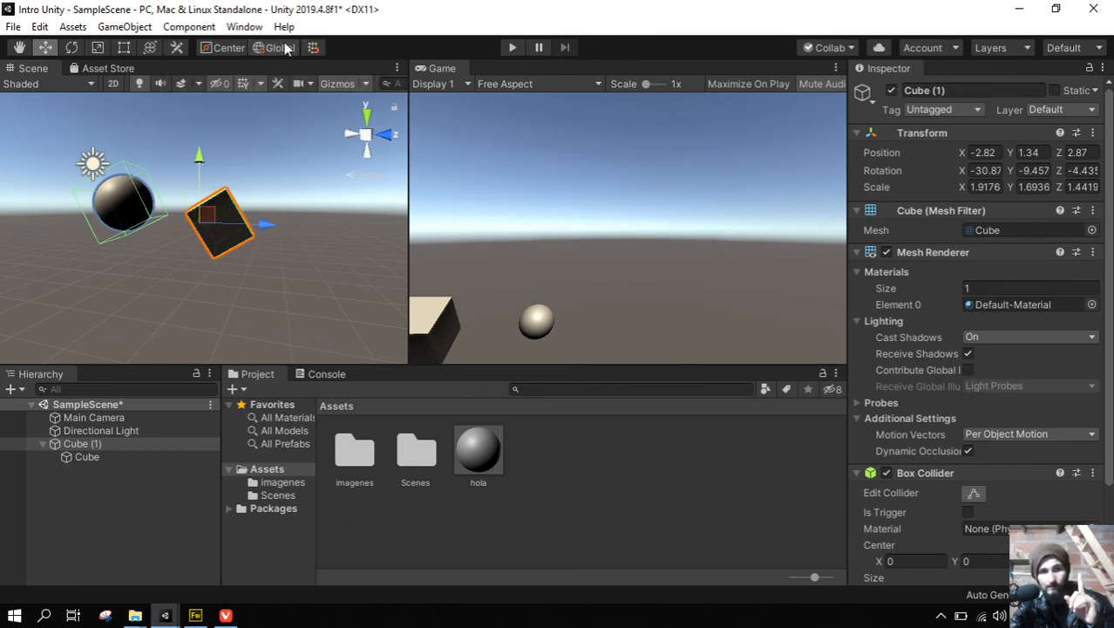
{"action": "left_click_drag", "start_coordinate": [142, 178], "coordinate": [470, 277], "text": "alt"}
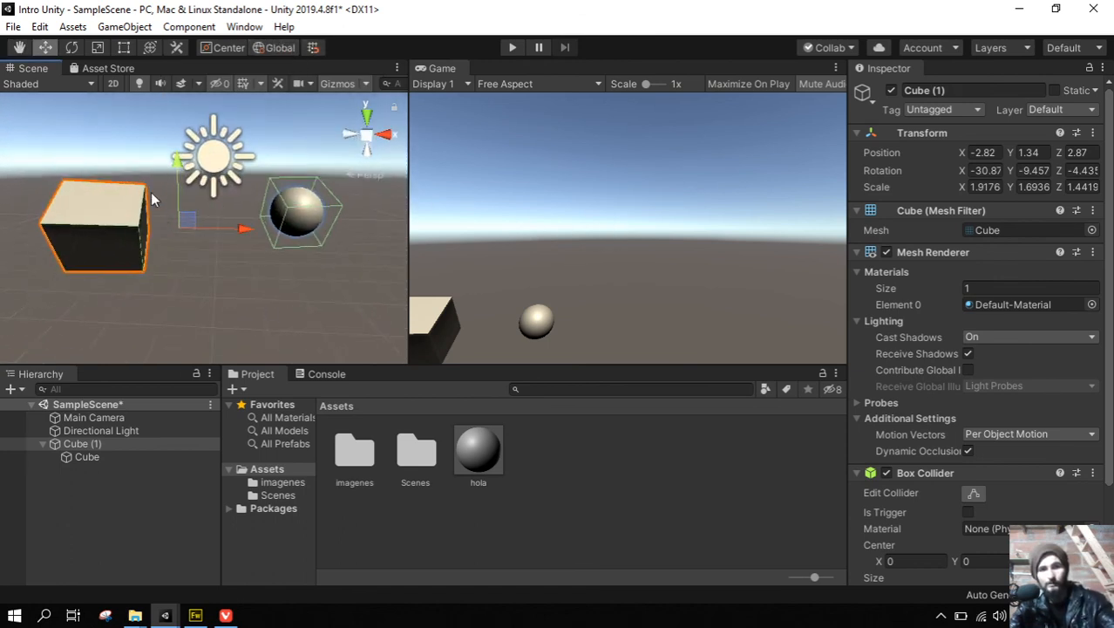
{"action": "left_click_drag", "start_coordinate": [151, 199], "coordinate": [396, 153], "text": "alt"}
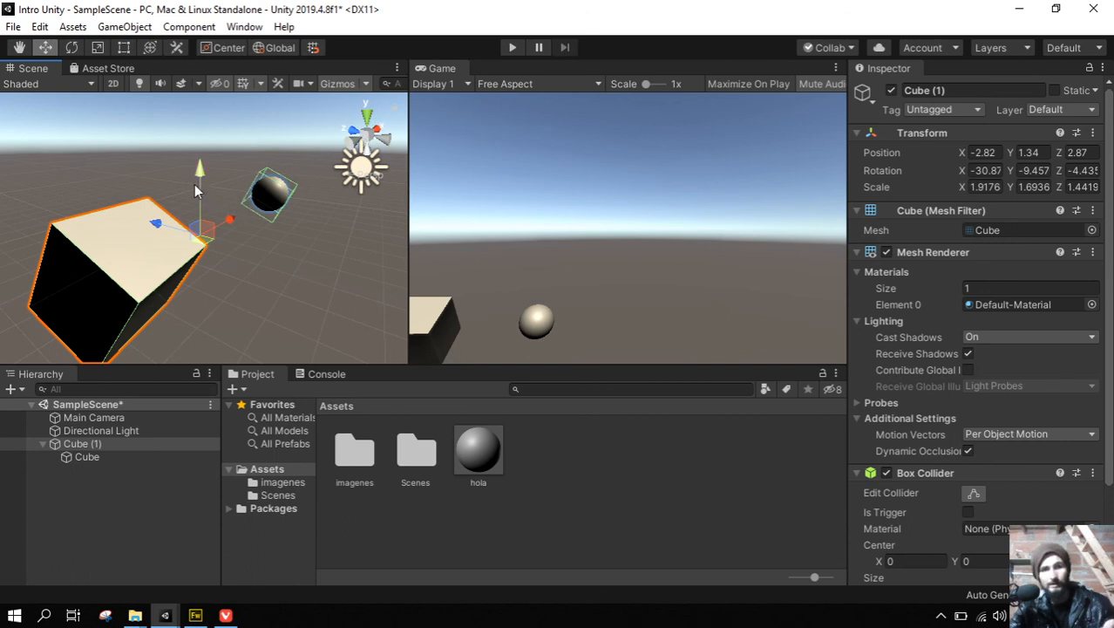
{"action": "left_click_drag", "start_coordinate": [195, 184], "coordinate": [199, 150]}
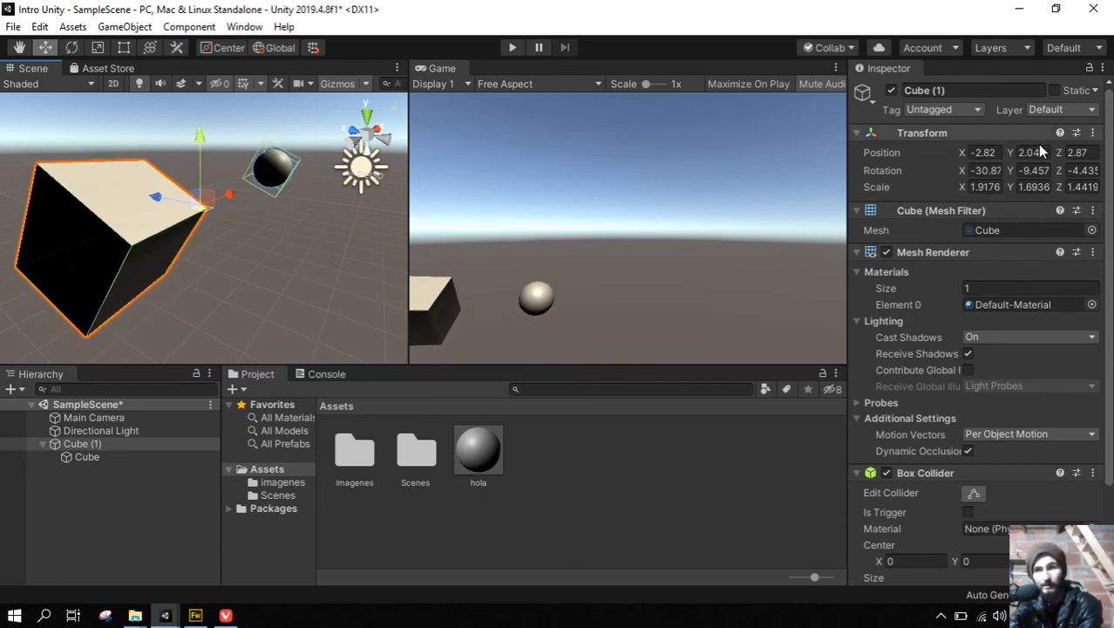
{"action": "mouse_move", "coordinate": [206, 141]}
{"action": "left_mouse_down"}
{"action": "mouse_move", "coordinate": [218, 83]}
{"action": "mouse_move", "coordinate": [223, 177]}
{"action": "mouse_move", "coordinate": [202, 95]}
{"action": "mouse_move", "coordinate": [205, 146]}
{"action": "left_mouse_up"}
{"action": "left_click", "coordinate": [274, 48]}
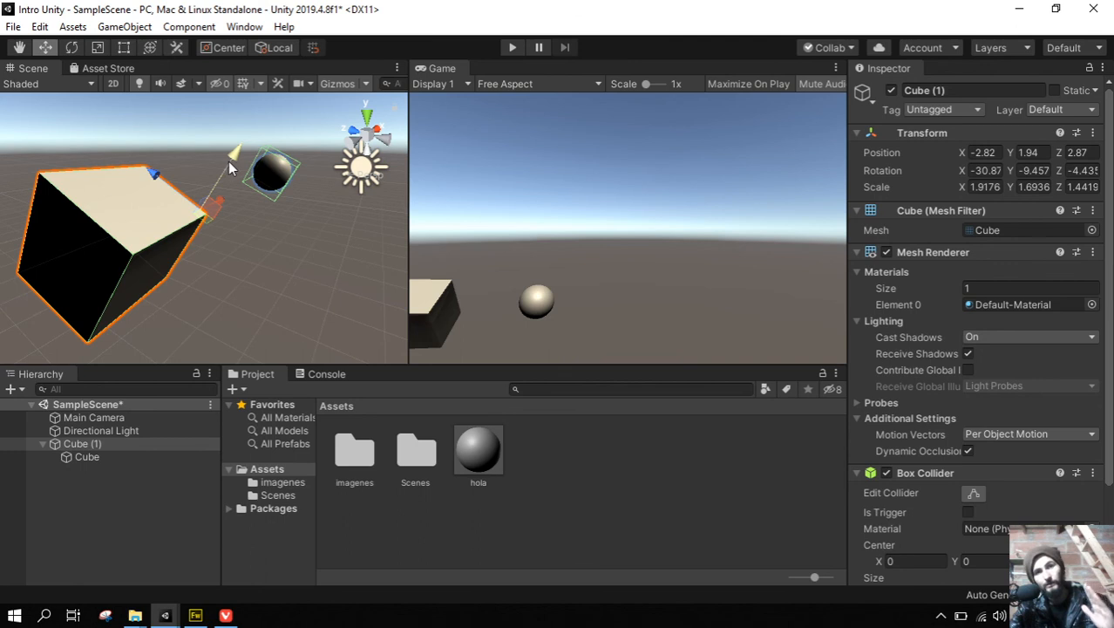
Move Cube (1) along its local Y axis to about X -2.33, Y 4.57, Z 1.35 and frame it in the Scene view.
{"action": "left_click_drag", "start_coordinate": [228, 162], "coordinate": [205, 149]}
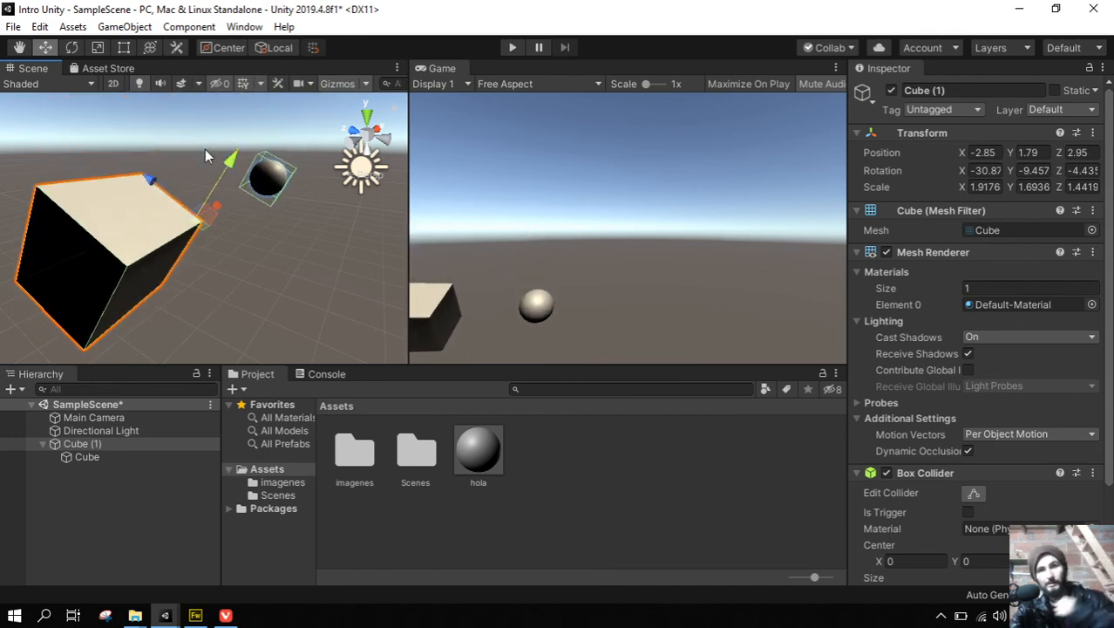
{"action": "scroll", "coordinate": [204, 151], "scroll_direction": "down", "scroll_amount": 5}
{"action": "left_click_drag", "start_coordinate": [283, 104], "coordinate": [237, 174]}
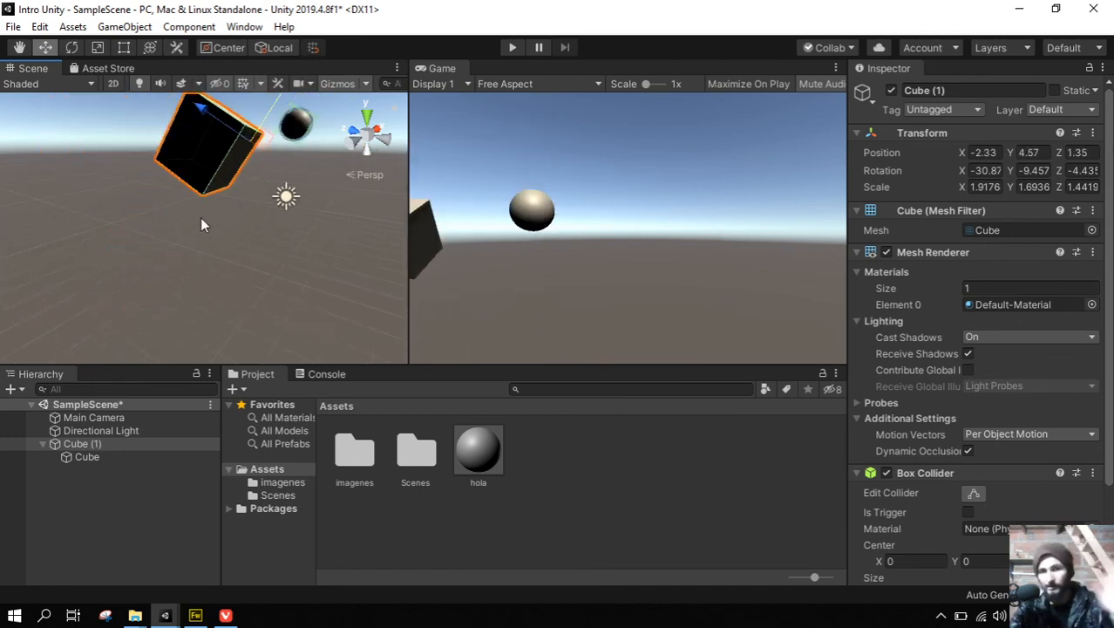
{"action": "key", "text": "f"}
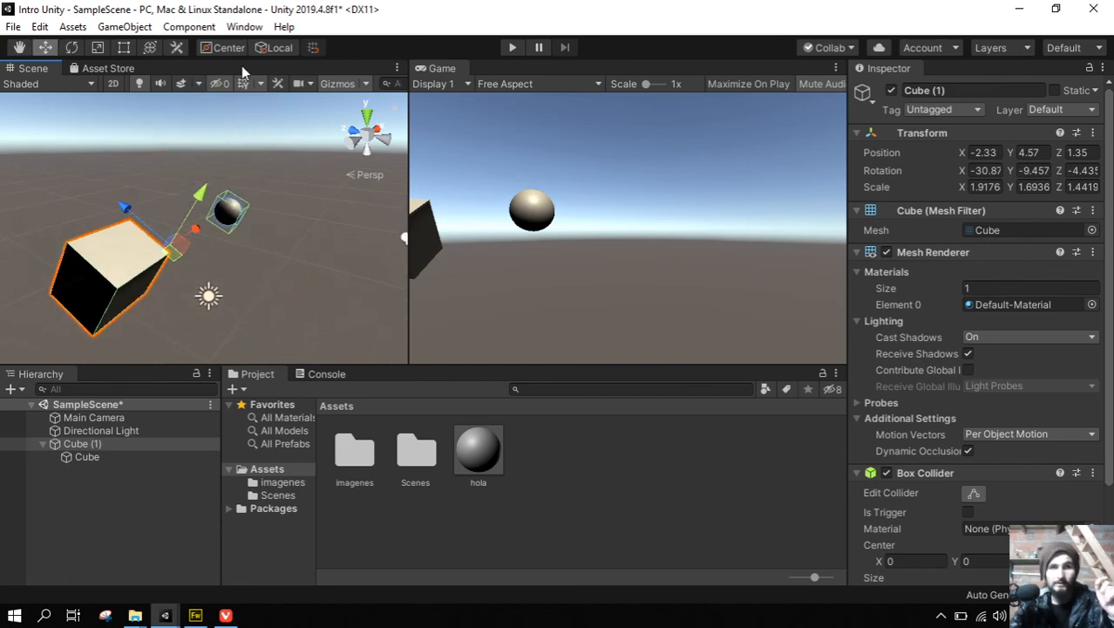
Rotate Cube (1) to about X -63.34, Y -4.12, Z -8.51 and toggle the handle rotation to Global and back to Local.
{"action": "left_click", "coordinate": [71, 48]}
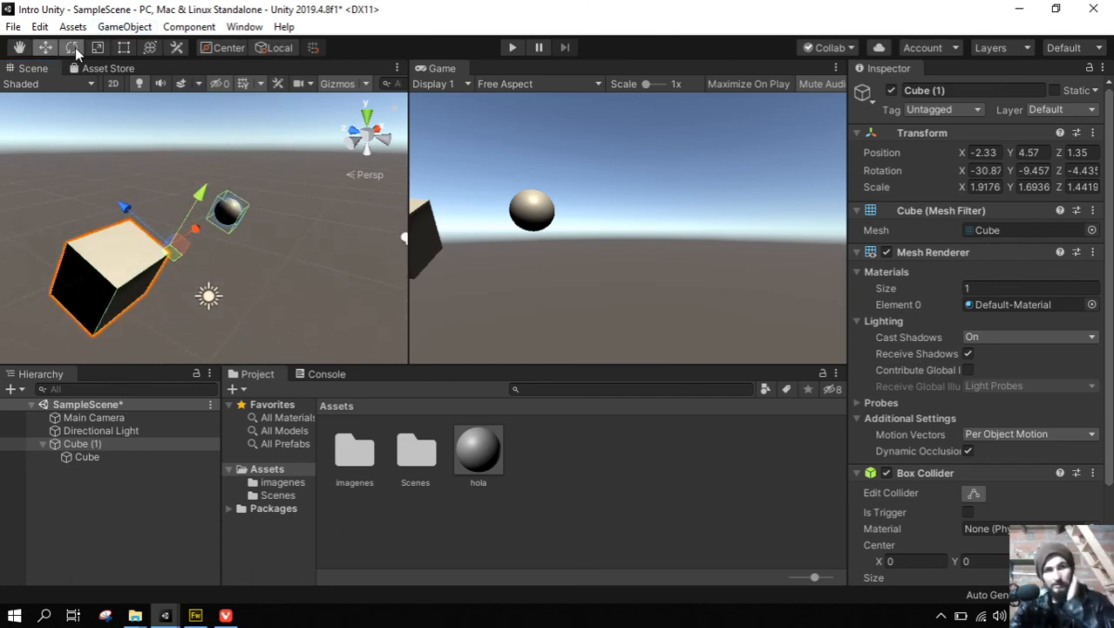
{"action": "left_click_drag", "start_coordinate": [214, 211], "coordinate": [228, 272]}
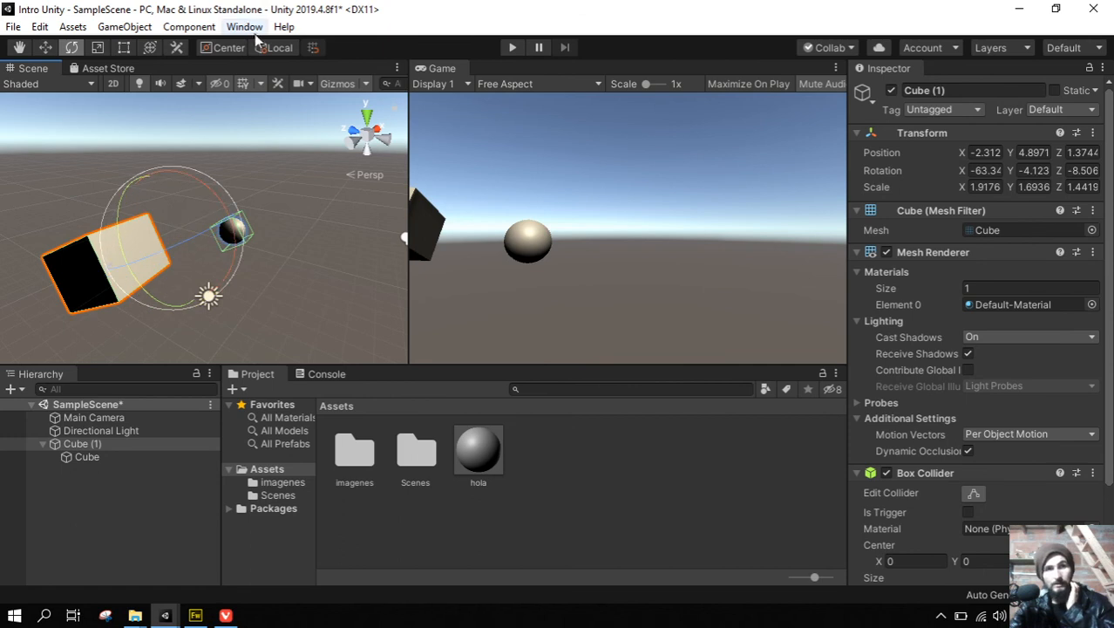
{"action": "left_click", "coordinate": [273, 48]}
{"action": "left_click", "coordinate": [273, 48]}
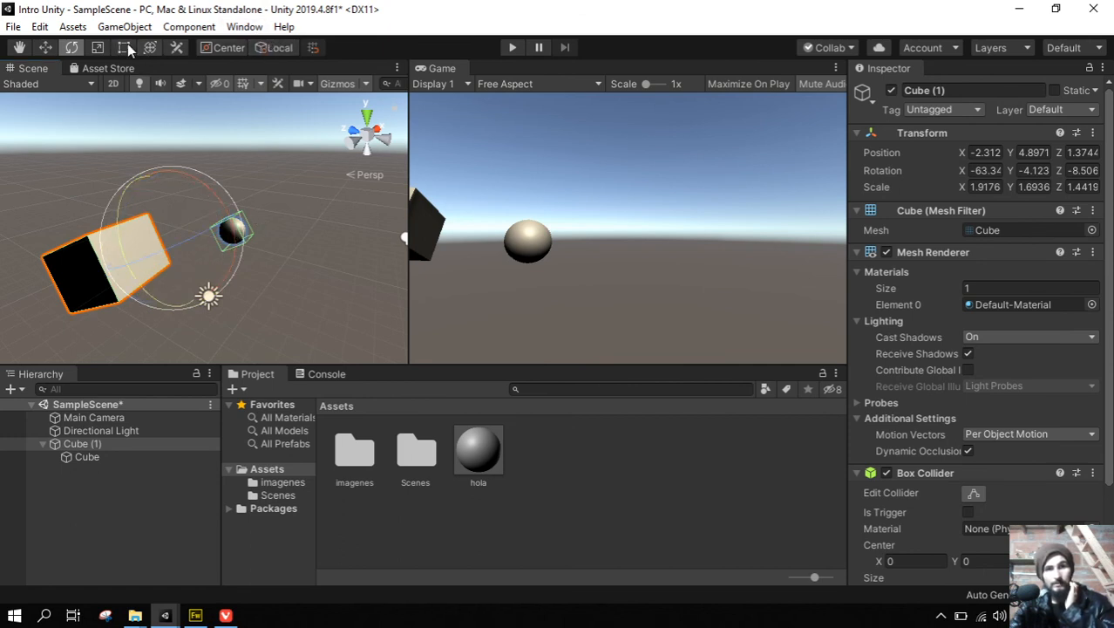
Move Cube (1) with the Global and then the Local handle orientation to about X -2.35, Y 5.32, Z 1.52.
{"action": "left_click", "coordinate": [46, 47]}
{"action": "left_click", "coordinate": [274, 48]}
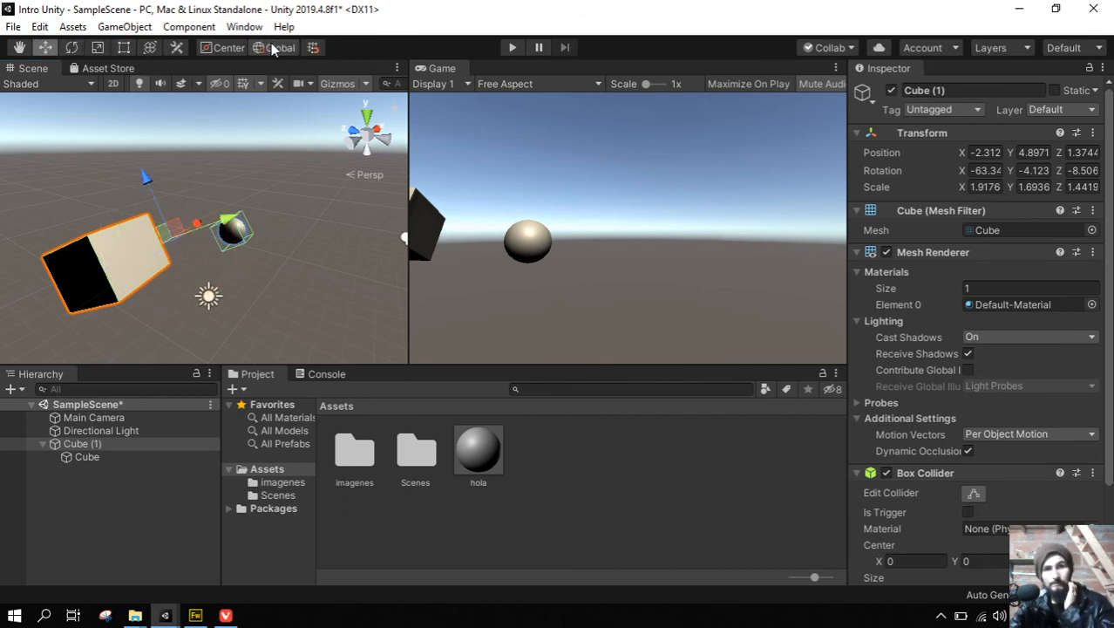
{"action": "mouse_move", "coordinate": [170, 189]}
{"action": "left_mouse_down"}
{"action": "mouse_move", "coordinate": [174, 153]}
{"action": "mouse_move", "coordinate": [170, 172]}
{"action": "left_mouse_up"}
{"action": "left_click", "coordinate": [275, 48]}
{"action": "mouse_move", "coordinate": [207, 218]}
{"action": "left_mouse_down"}
{"action": "mouse_move", "coordinate": [255, 179]}
{"action": "mouse_move", "coordinate": [216, 199]}
{"action": "left_mouse_up"}
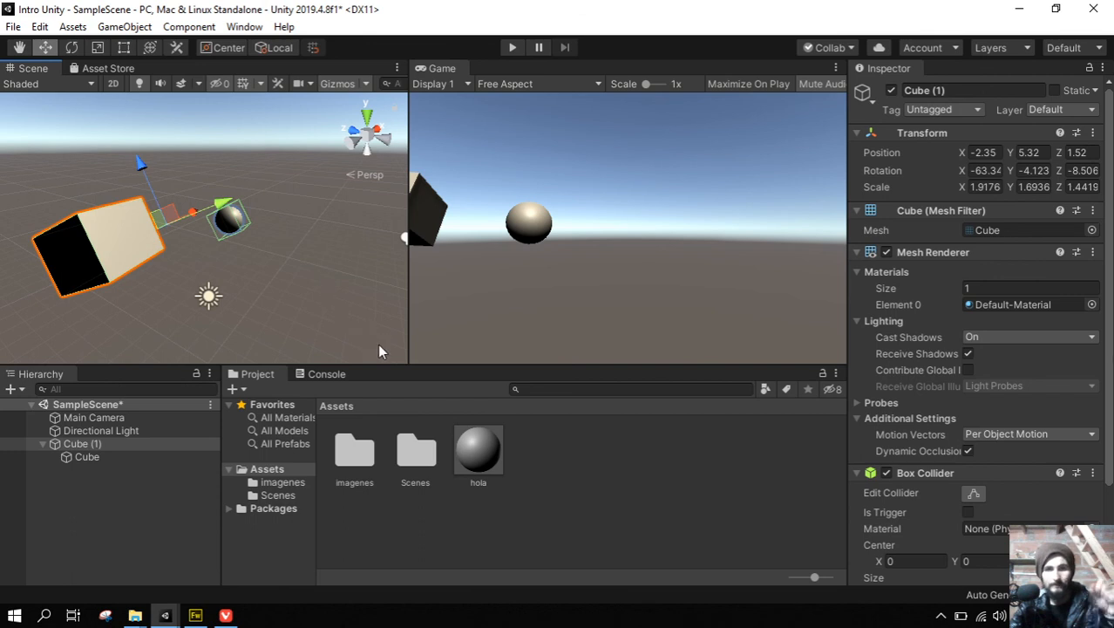
{"action": "middle_click_drag", "start_coordinate": [359, 289], "coordinate": [383, 305]}
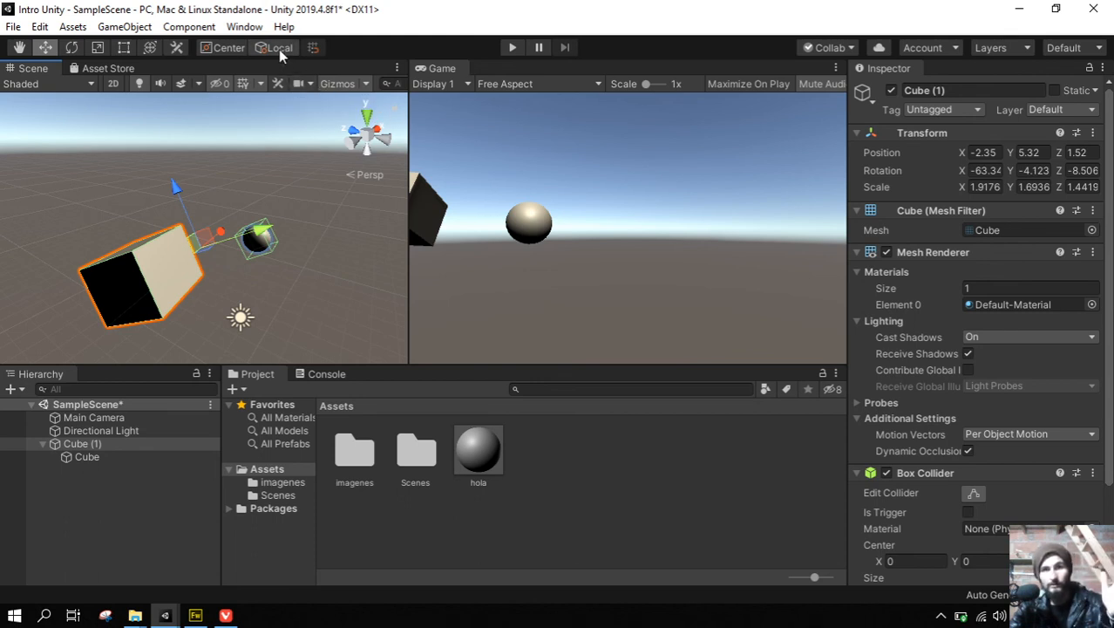
Open the Lighting Settings window and dock it beside the Inspector.
{"action": "left_click", "coordinate": [247, 27]}
{"action": "mouse_move", "coordinate": [322, 229]}
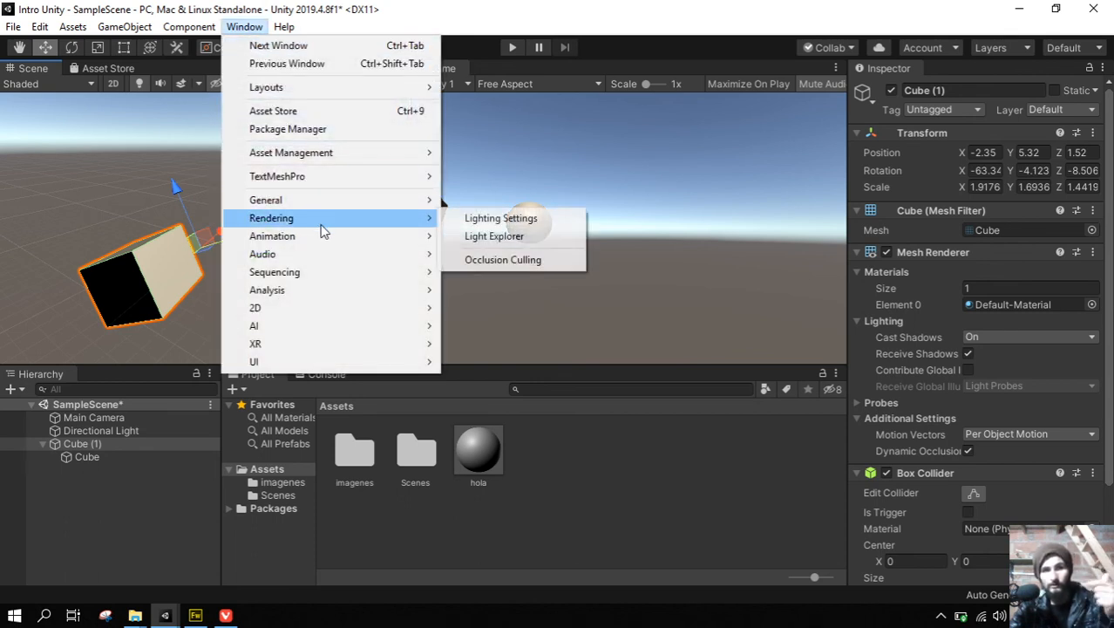
{"action": "left_click", "coordinate": [502, 220]}
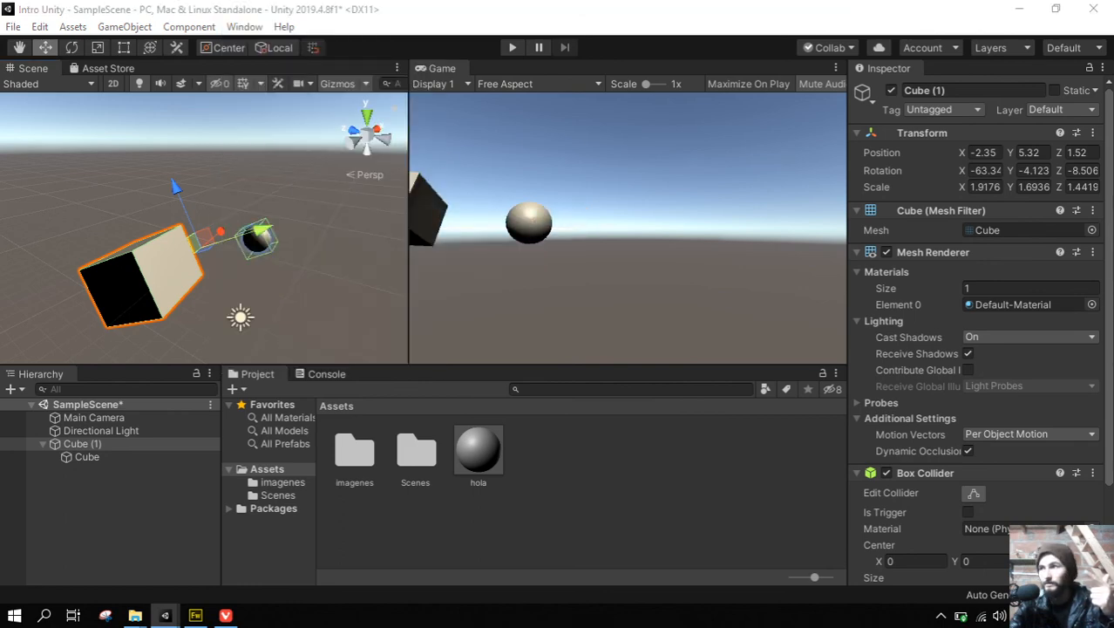
{"action": "left_click_drag", "start_coordinate": [983, 185], "coordinate": [610, 128]}
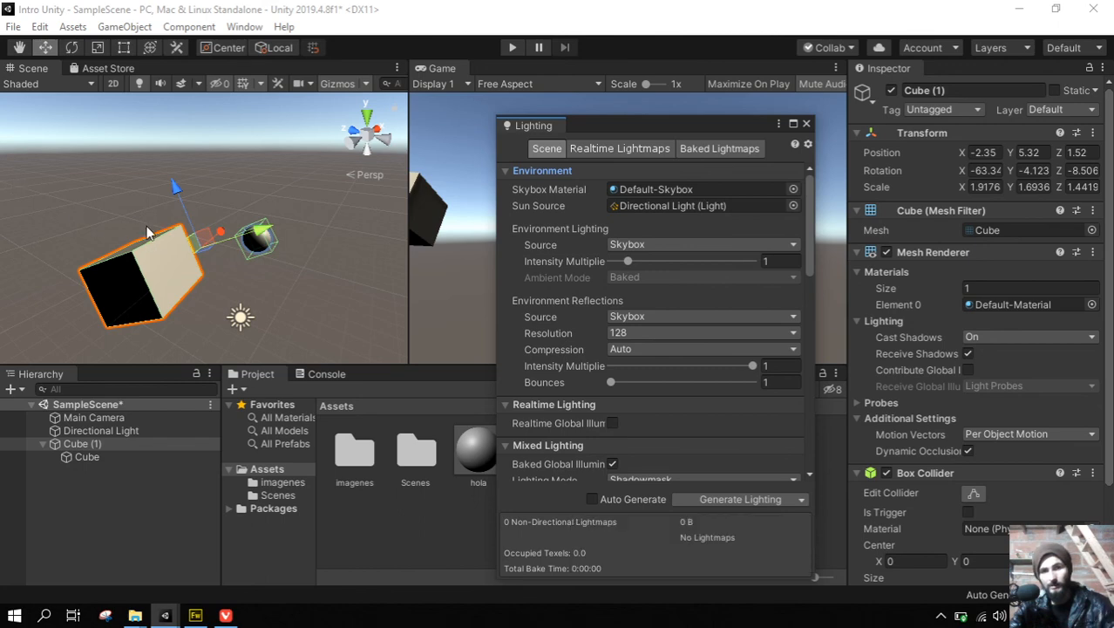
{"action": "left_click_drag", "start_coordinate": [547, 128], "coordinate": [958, 78]}
Switch between the Inspector and Lighting windows to compare them, ending on the Inspector.
{"action": "left_click", "coordinate": [836, 67]}
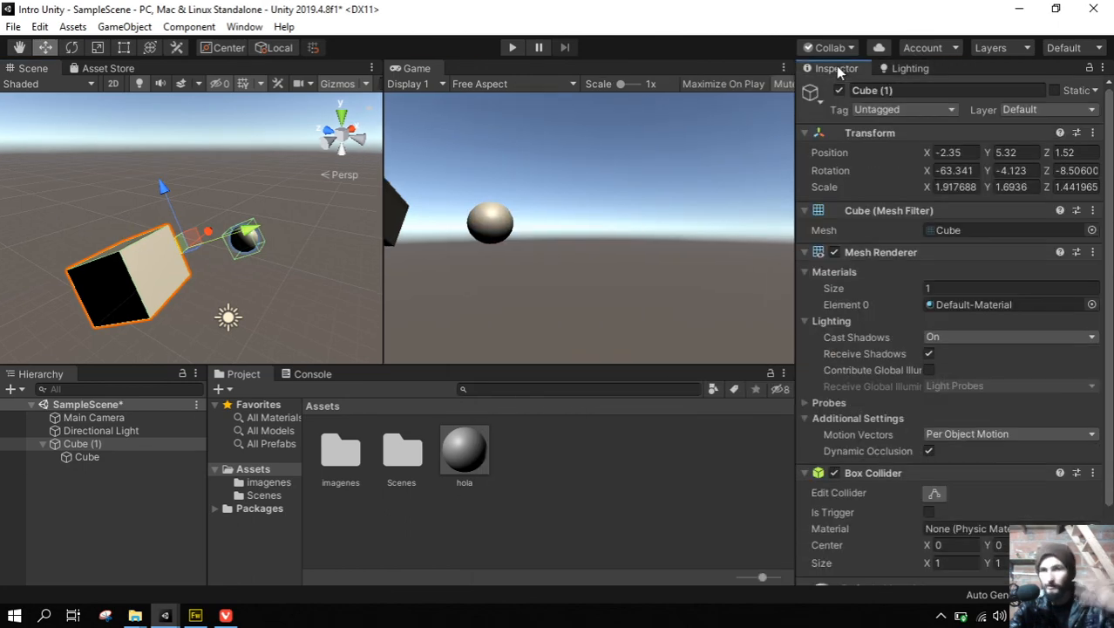
{"action": "left_click", "coordinate": [891, 70]}
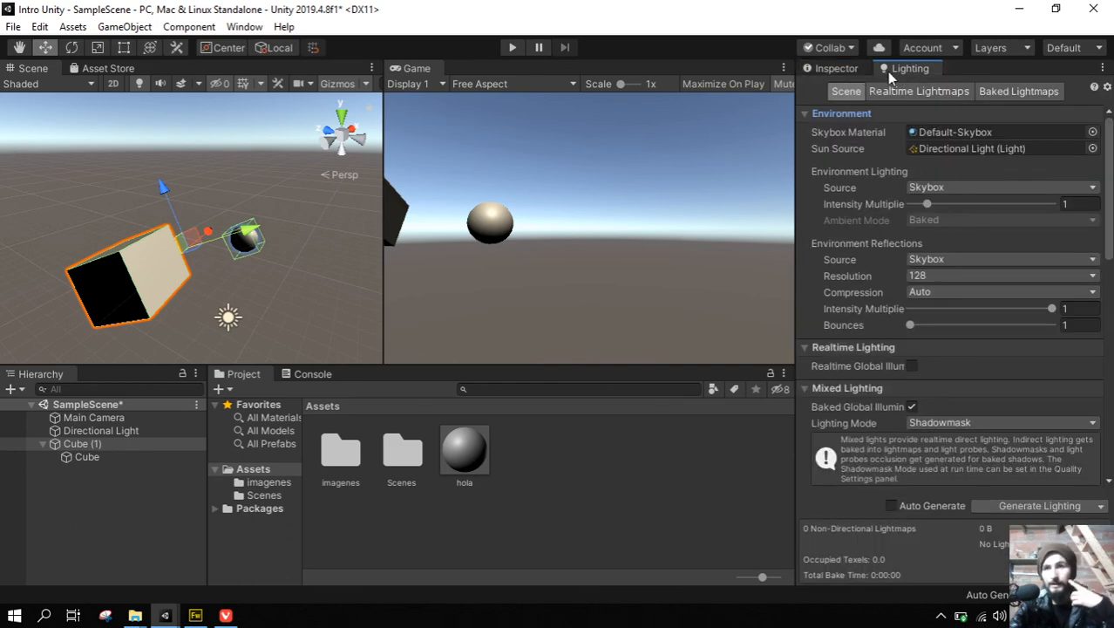
{"action": "left_click", "coordinate": [868, 68]}
{"action": "left_click", "coordinate": [891, 72]}
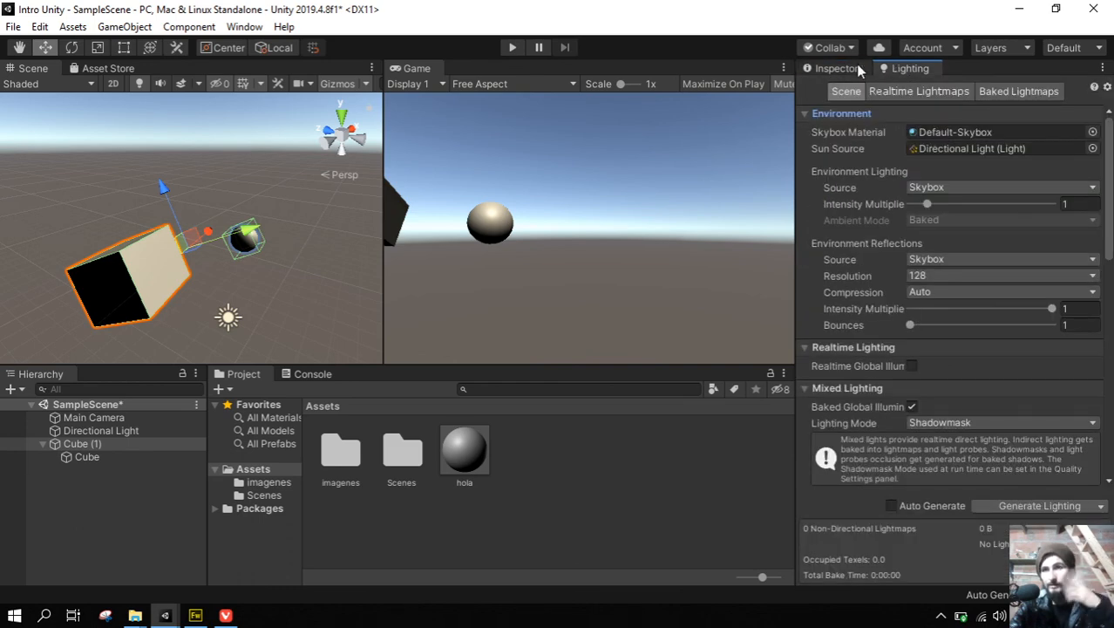
{"action": "left_click", "coordinate": [857, 68]}
Open the Animator window beside the Asset Store and return to the Scene view.
{"action": "left_click", "coordinate": [244, 26]}
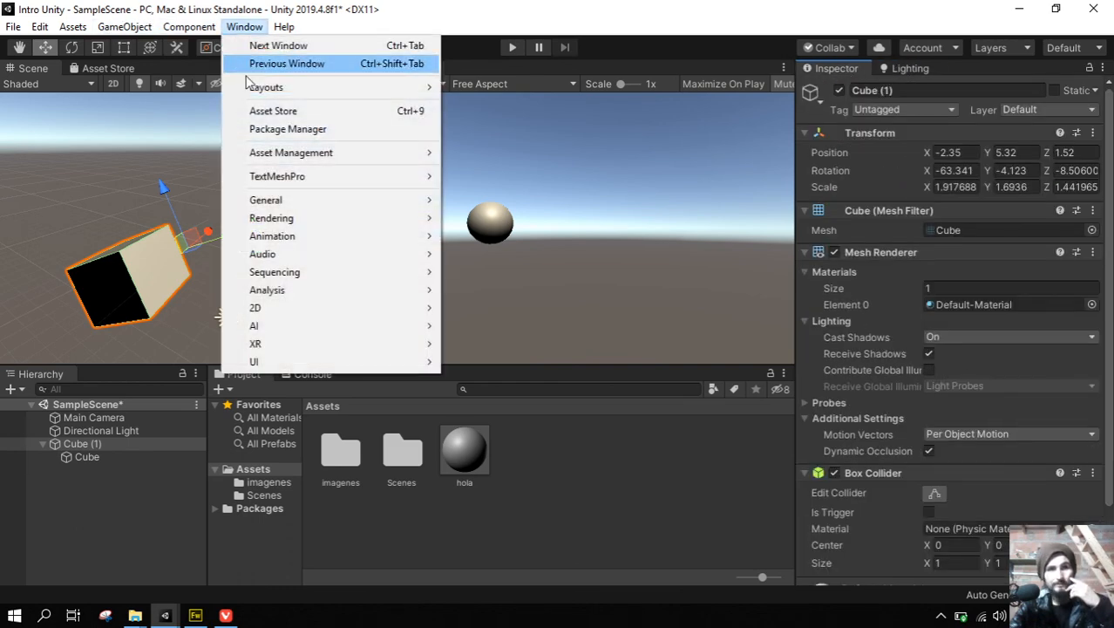
{"action": "mouse_move", "coordinate": [302, 246]}
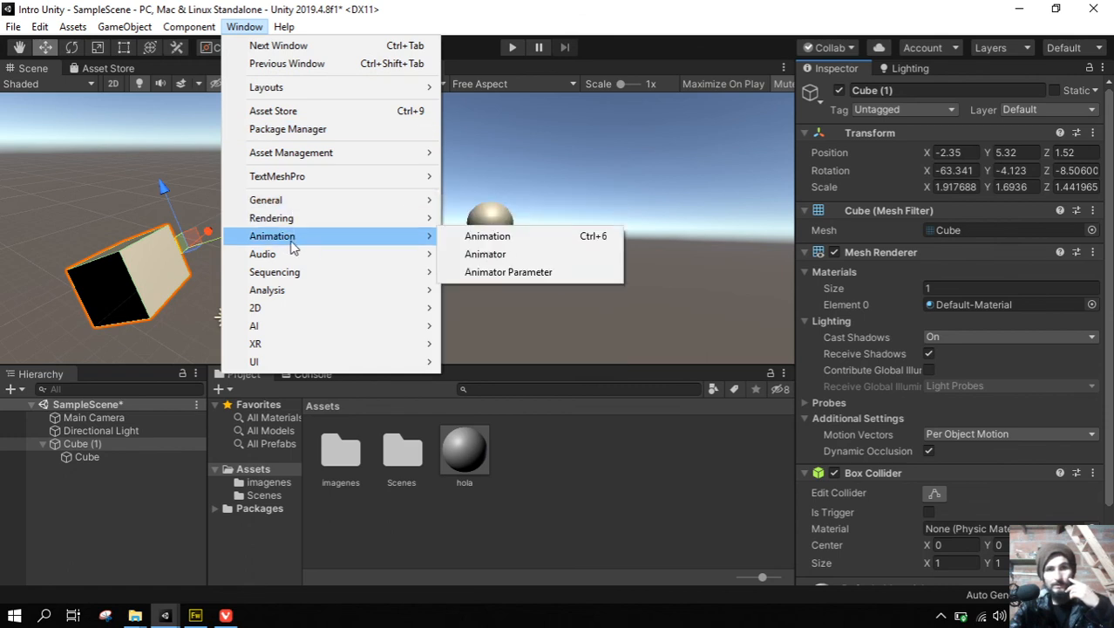
{"action": "left_click", "coordinate": [486, 254]}
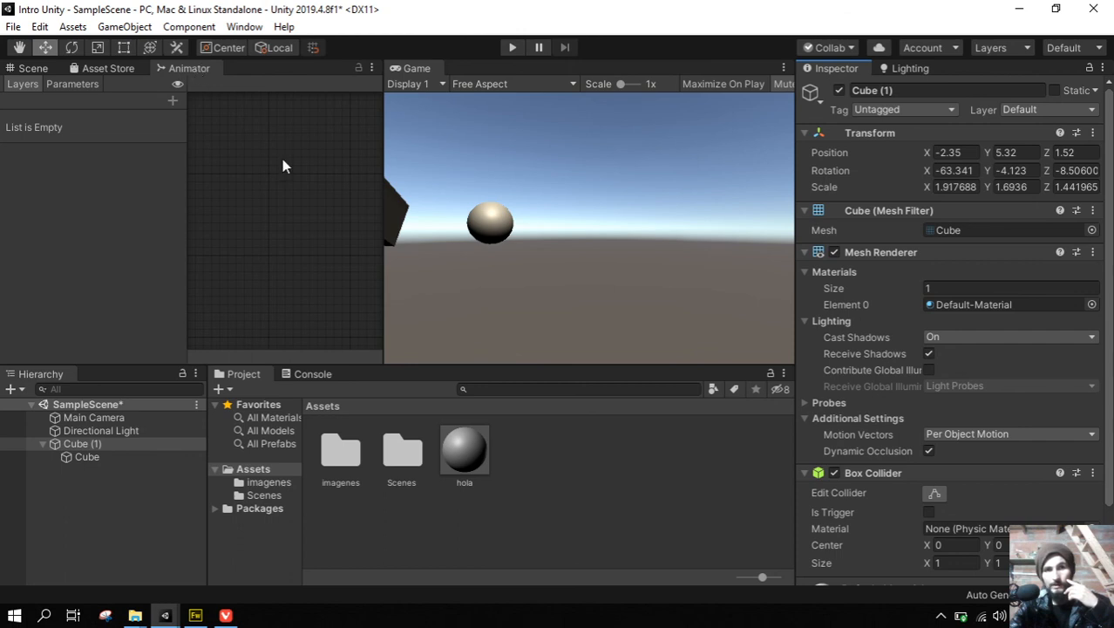
{"action": "middle_click_drag", "start_coordinate": [287, 161], "coordinate": [298, 185]}
{"action": "left_click", "coordinate": [33, 68]}
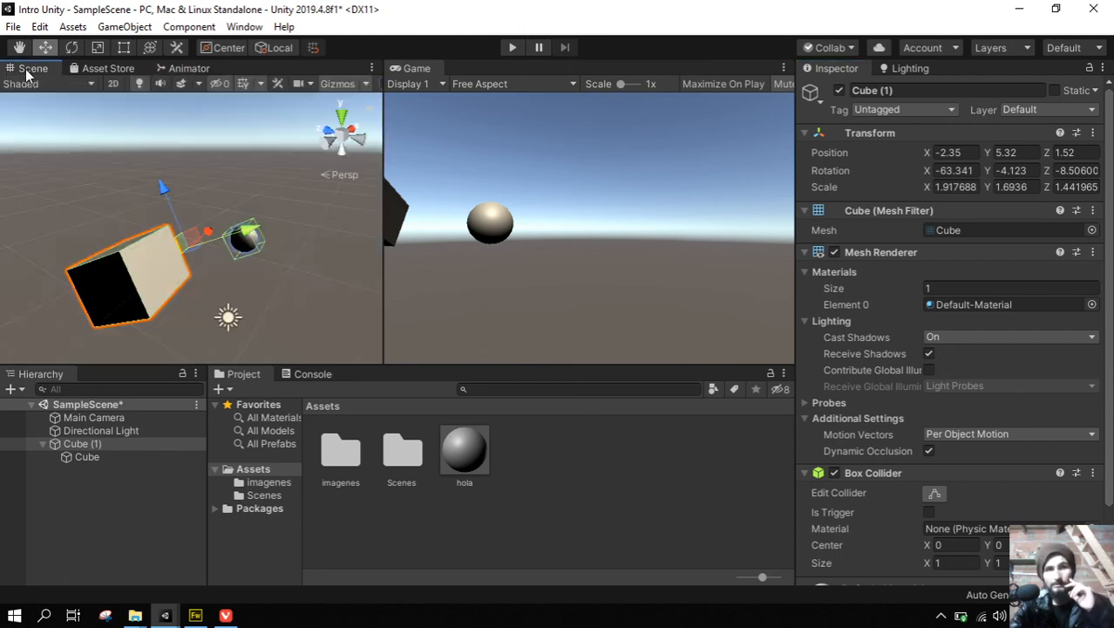
Show the Asset Store window and maximize it over the whole editor.
{"action": "left_click", "coordinate": [114, 68]}
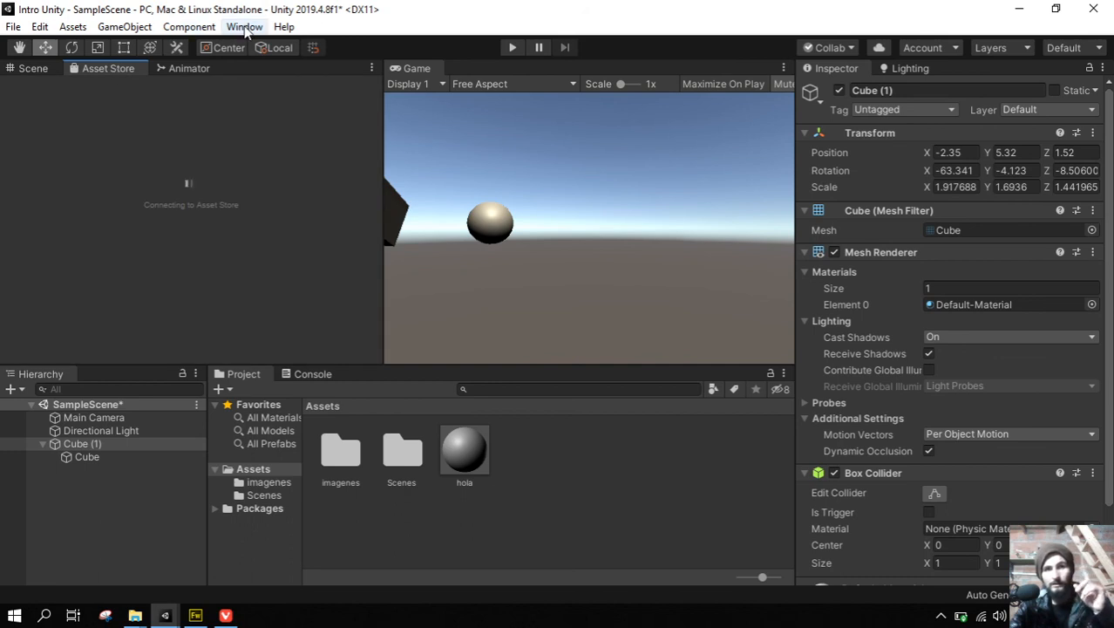
{"action": "left_click", "coordinate": [245, 27]}
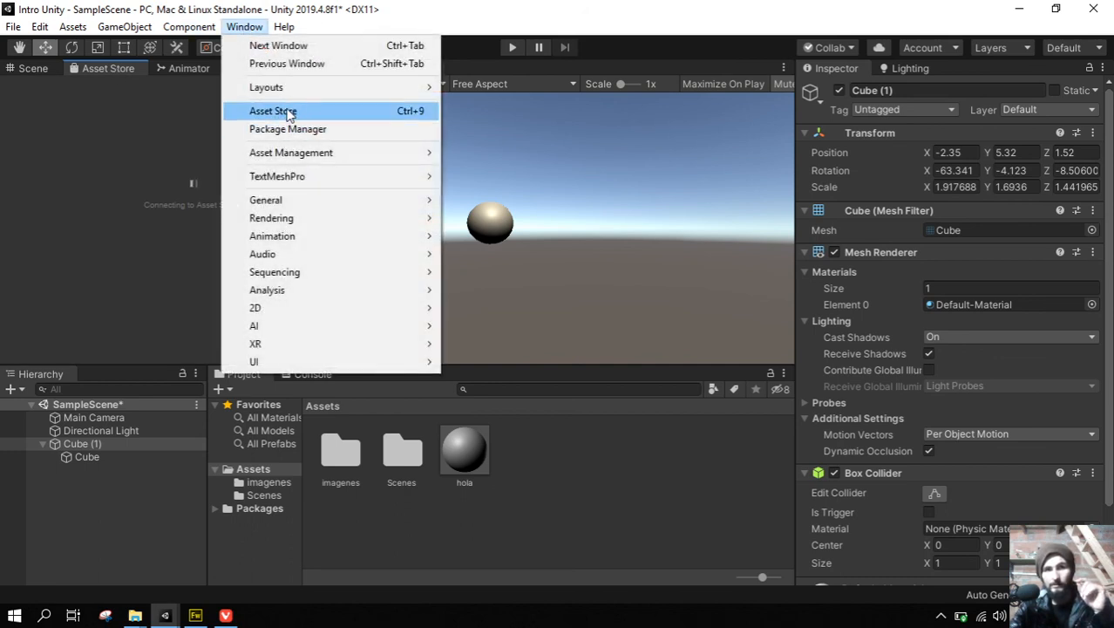
{"action": "left_click", "coordinate": [122, 75]}
{"action": "right_click", "coordinate": [115, 69]}
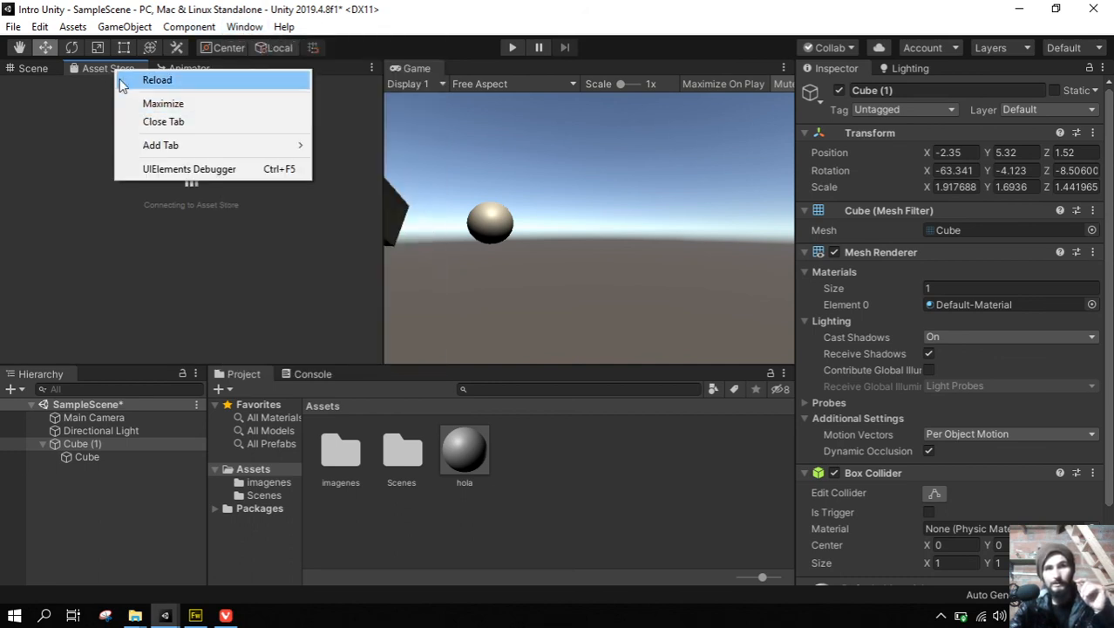
{"action": "left_click", "coordinate": [71, 66]}
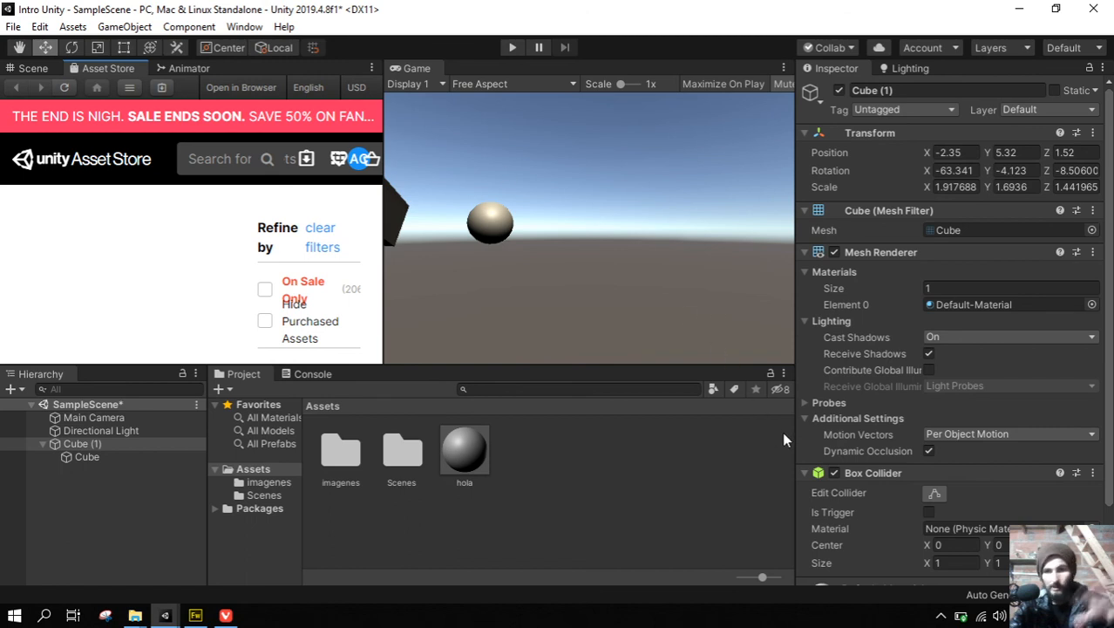
{"action": "right_click", "coordinate": [118, 68]}
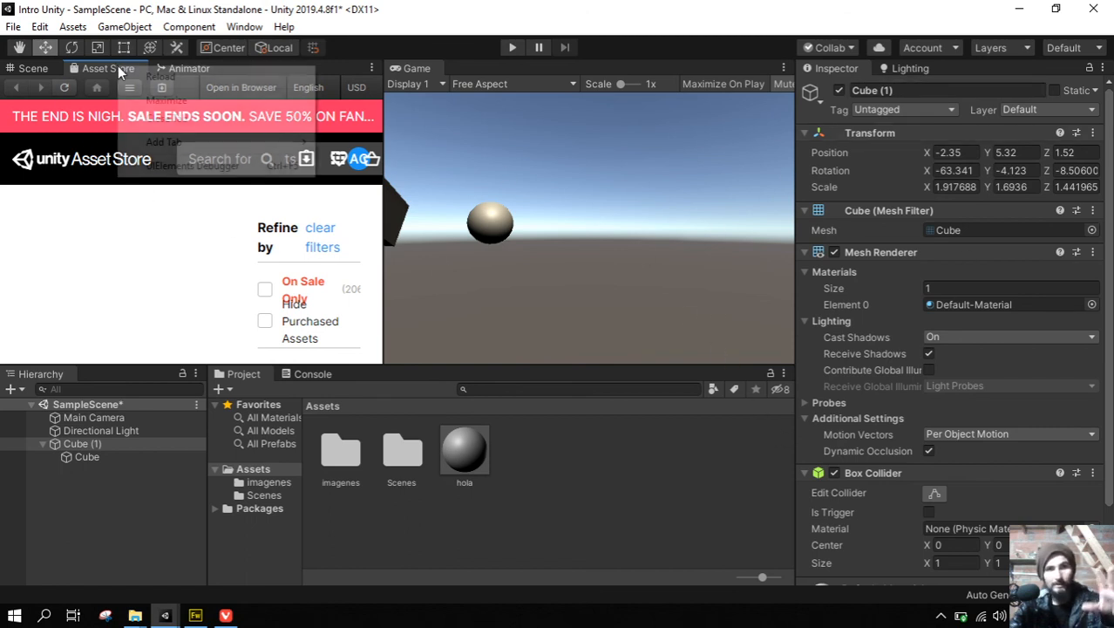
{"action": "left_click", "coordinate": [170, 99]}
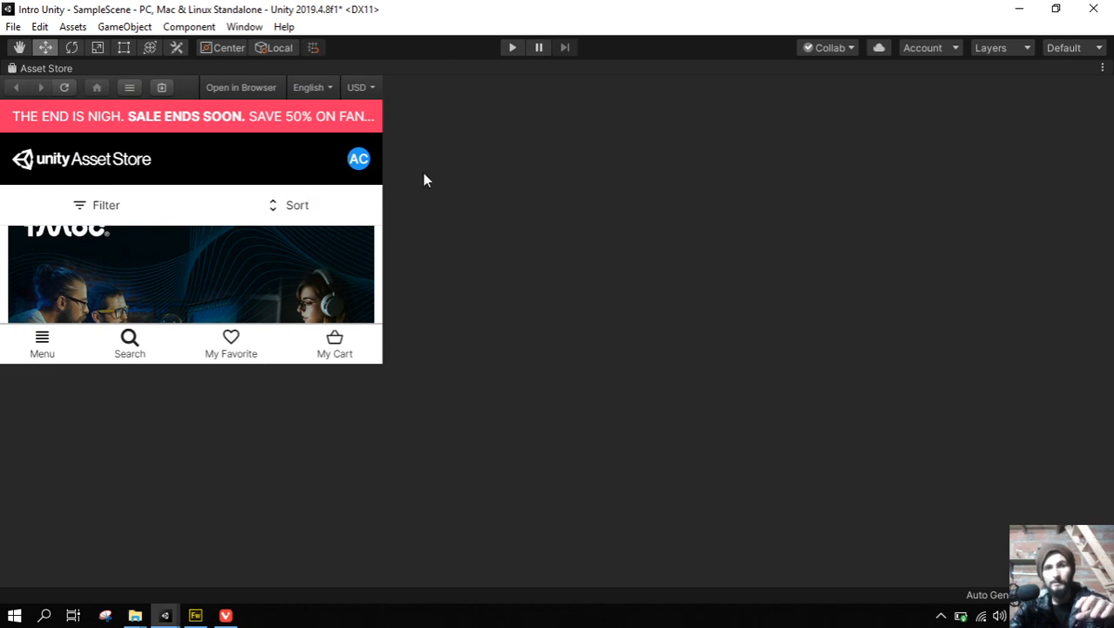
Browse the Asset Store home page through its recommendations and top assets, and restore the window to its docked size.
{"action": "scroll", "coordinate": [985, 340], "scroll_direction": "down", "scroll_amount": 1}
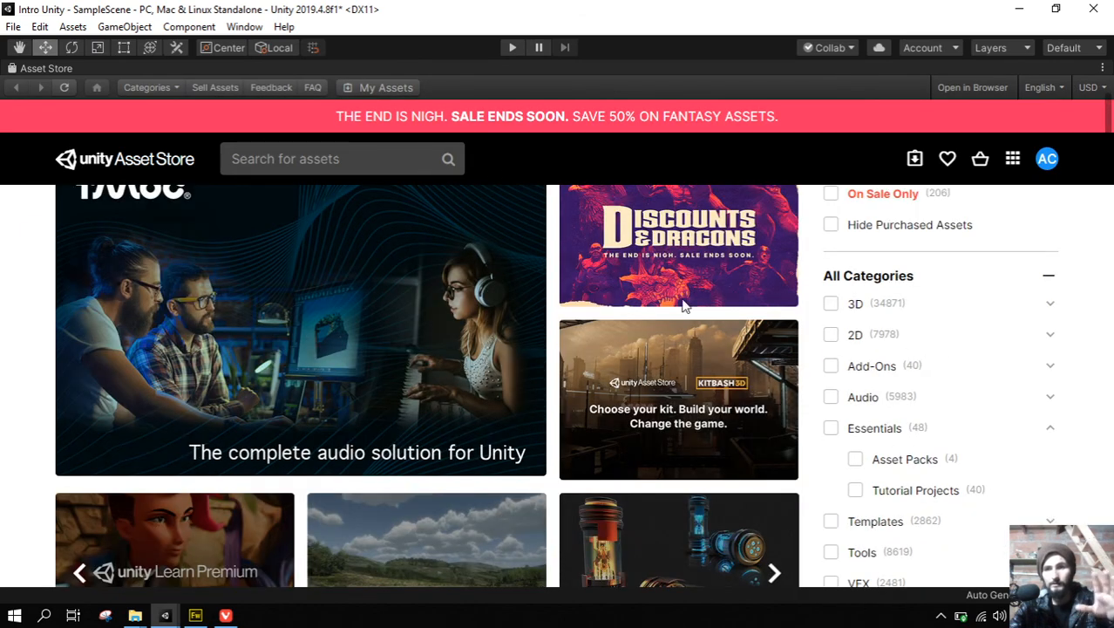
{"action": "scroll", "coordinate": [783, 290], "scroll_direction": "down", "scroll_amount": 2}
{"action": "scroll", "coordinate": [747, 301], "scroll_direction": "down", "scroll_amount": 5}
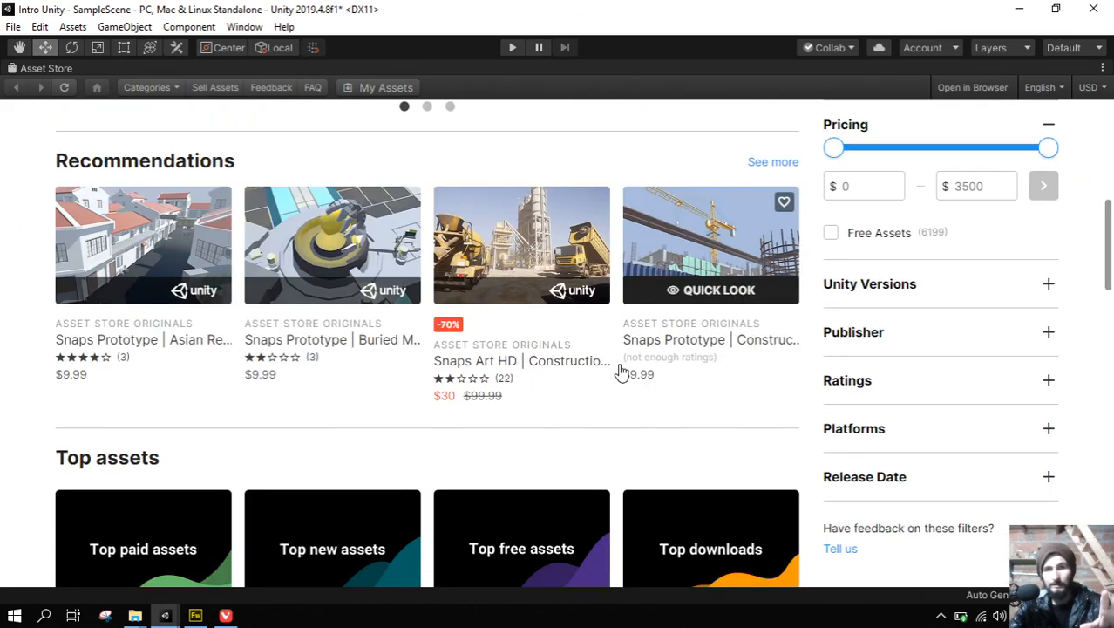
{"action": "scroll", "coordinate": [356, 154], "scroll_direction": "down", "scroll_amount": 4}
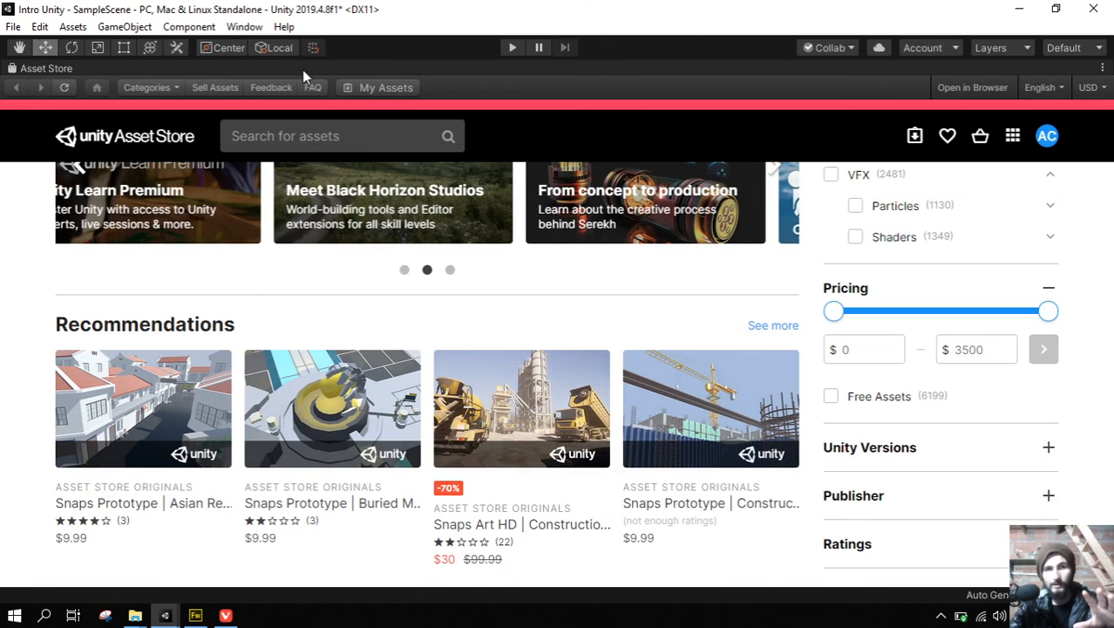
{"action": "right_click", "coordinate": [306, 70]}
{"action": "left_click", "coordinate": [393, 106]}
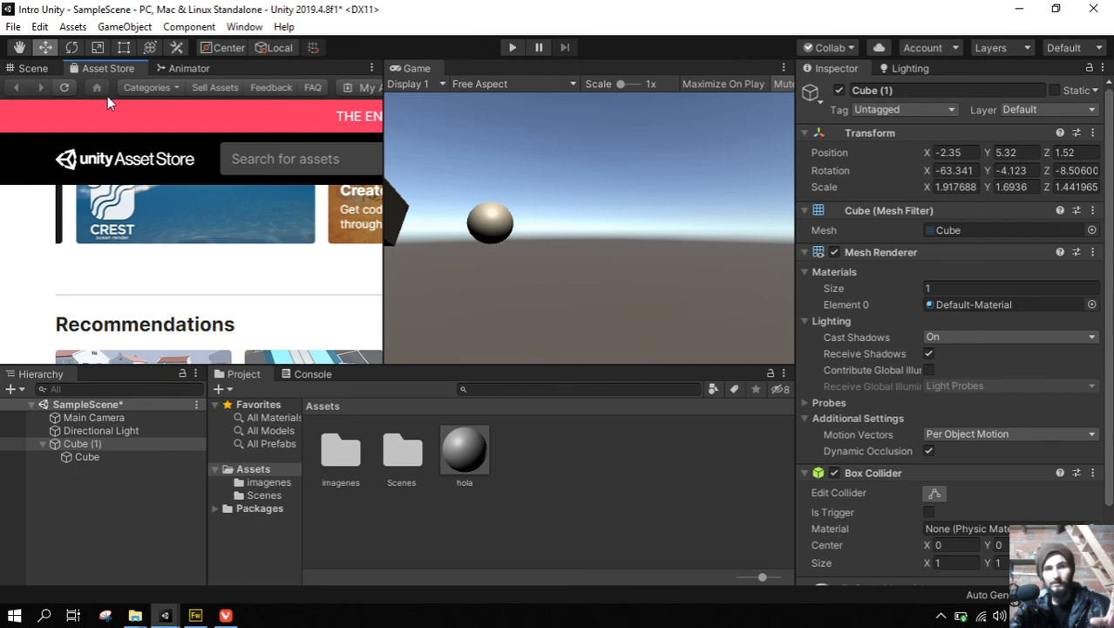
Maximize the Asset Store window once more, restore it to its docked size and return to the Scene view.
{"action": "left_click", "coordinate": [33, 69]}
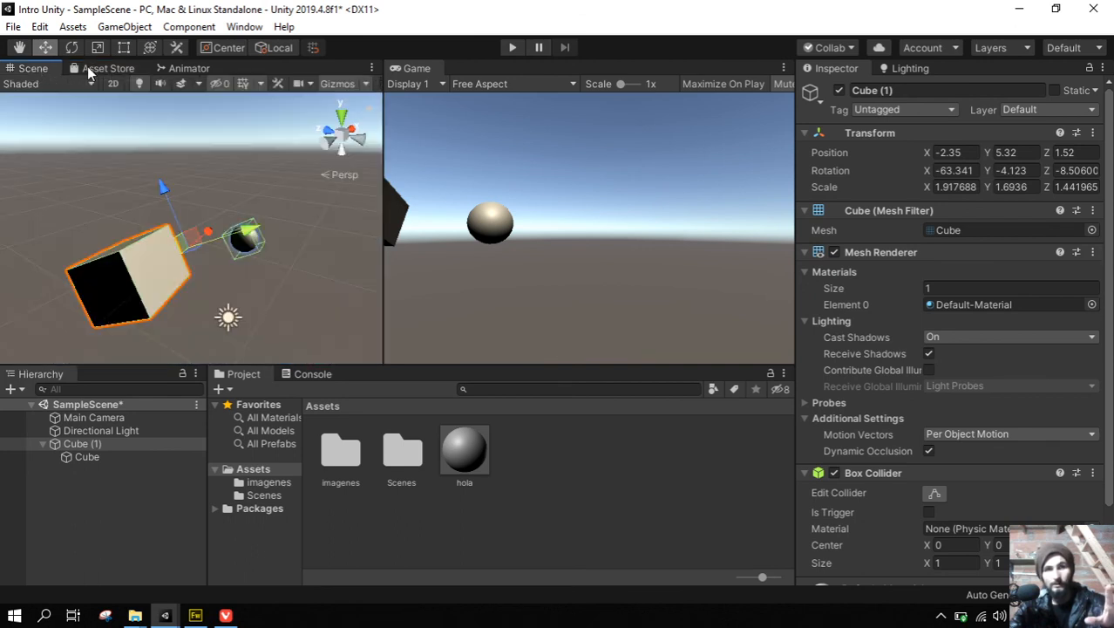
{"action": "left_click", "coordinate": [90, 68]}
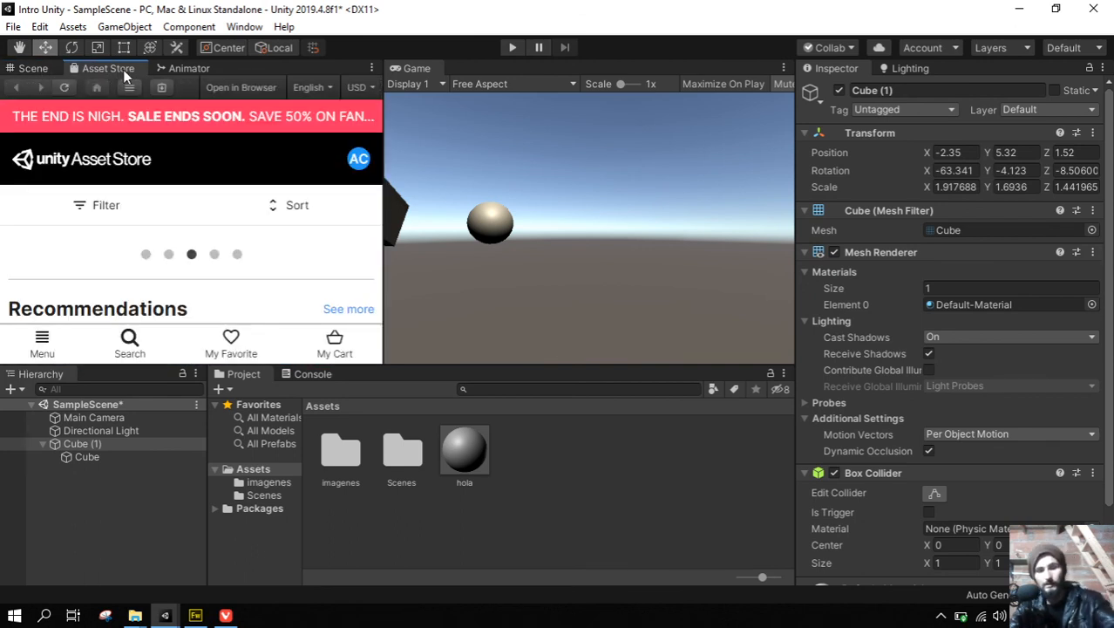
{"action": "double_click", "coordinate": [122, 70]}
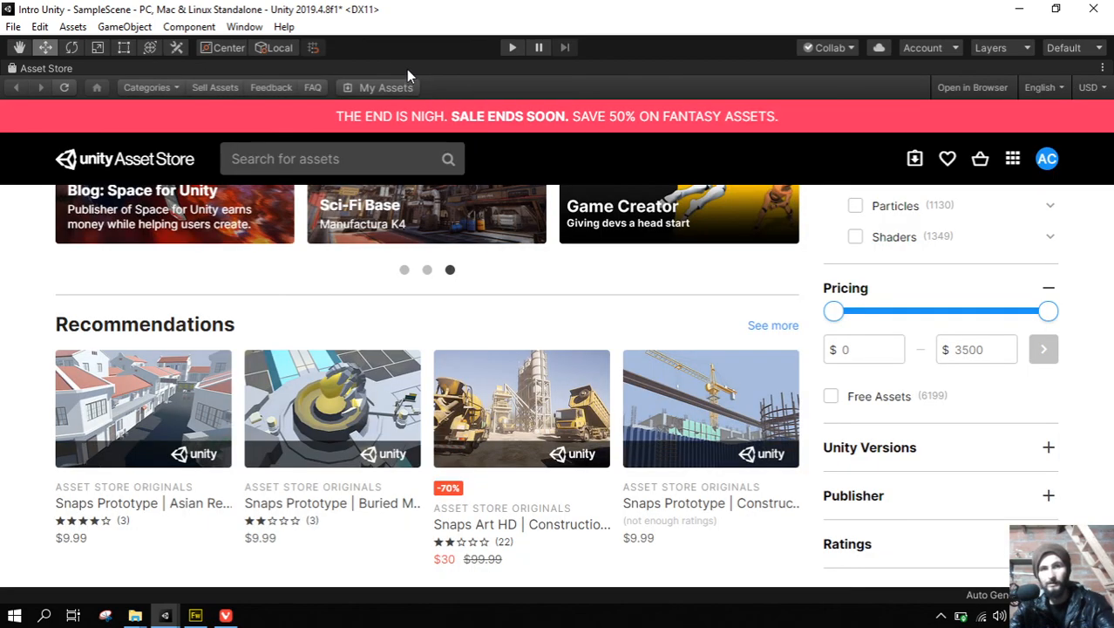
{"action": "double_click", "coordinate": [406, 69]}
{"action": "left_click", "coordinate": [35, 68]}
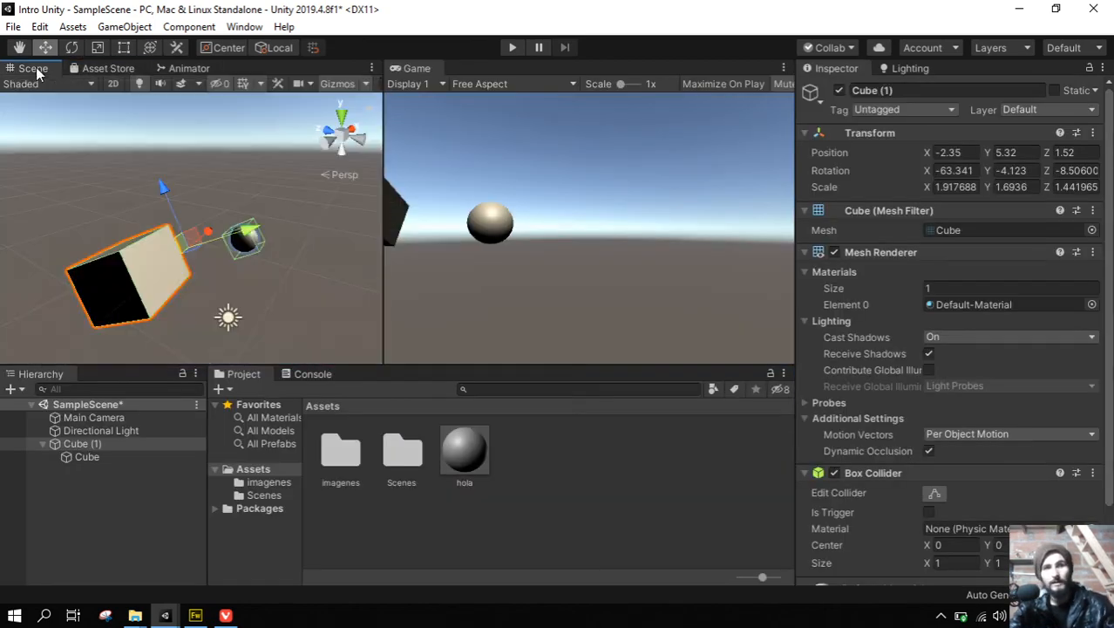